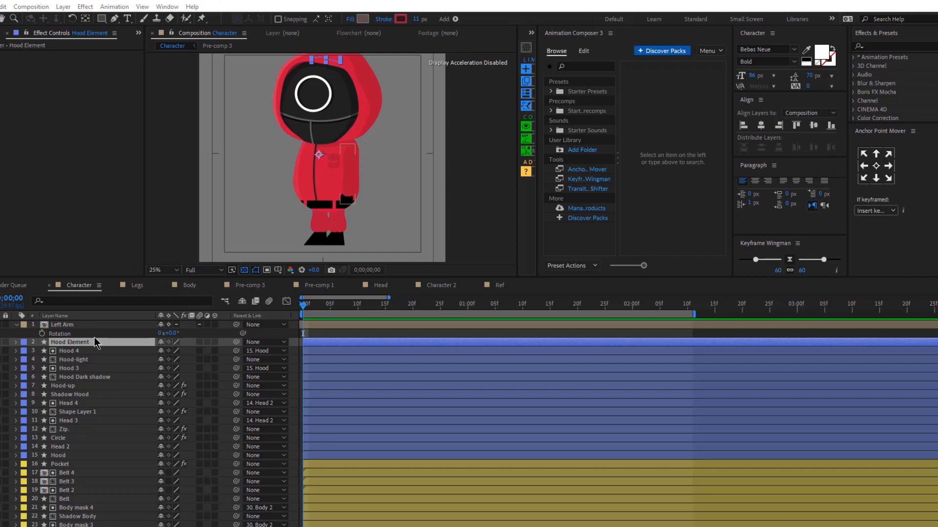
# Open the Ref composition, play the reference dance animation and scrub through it
pyautogui.click(83, 325)
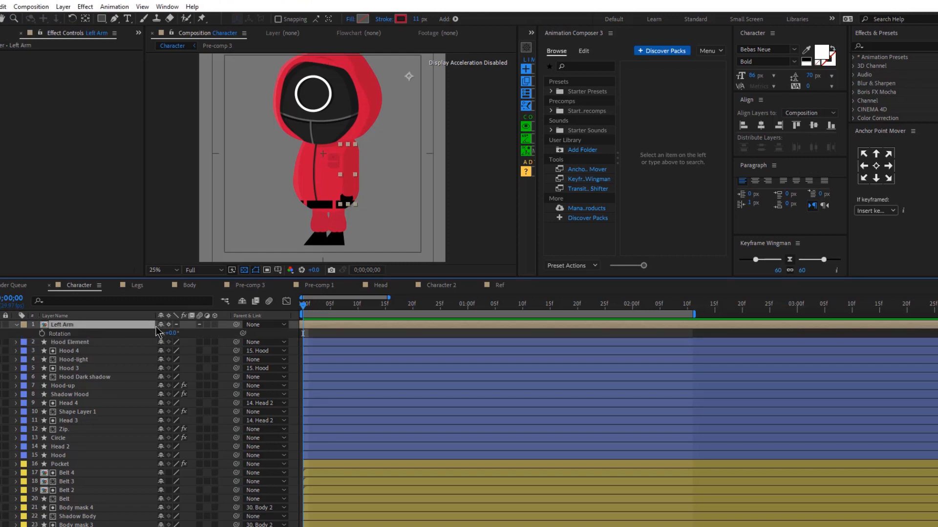
pyautogui.click(499, 285)
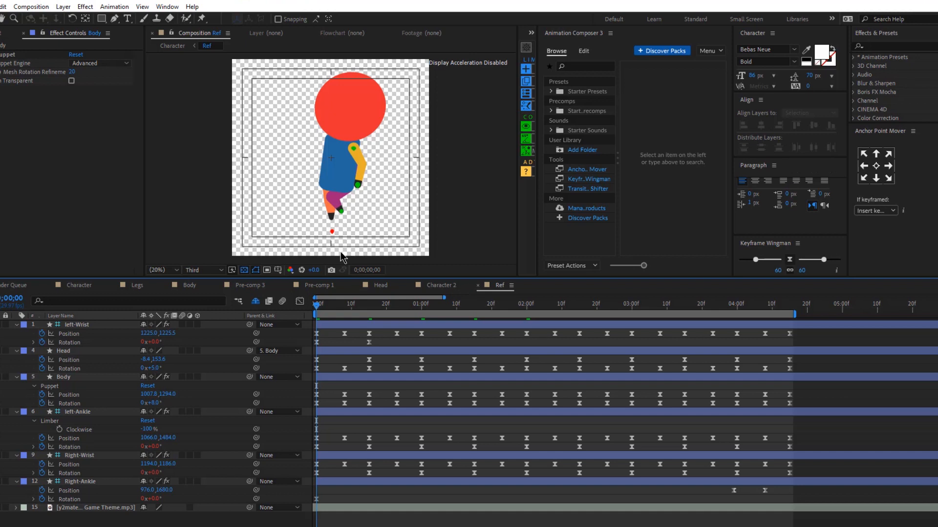
pyautogui.press('space')
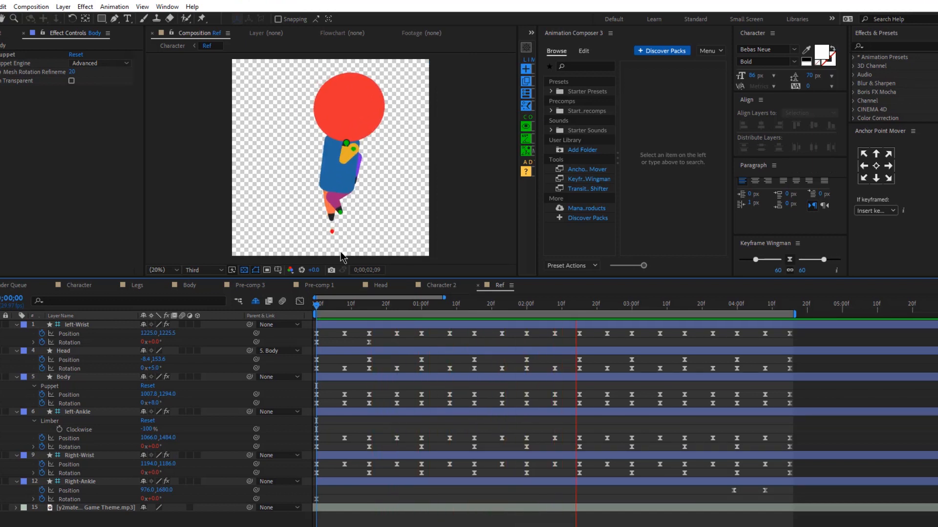
pyautogui.moveTo(618, 310)
pyautogui.mouseDown()
pyautogui.moveTo(581, 310)
pyautogui.moveTo(607, 310)
pyautogui.mouseUp()
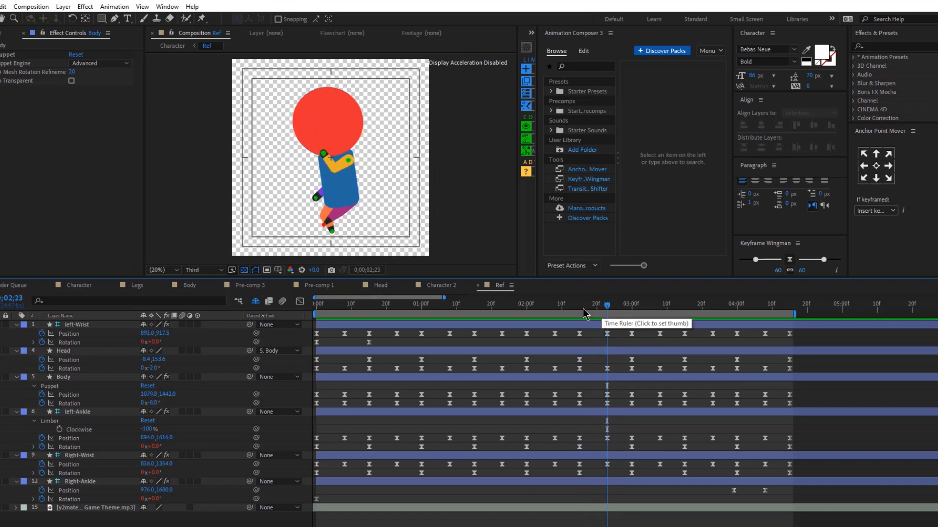
pyautogui.click(581, 307)
# Return to the Character composition and examine its head layers, from Hood Element to Hood, and its body layers, from Pocket to Body 2
pyautogui.click(80, 285)
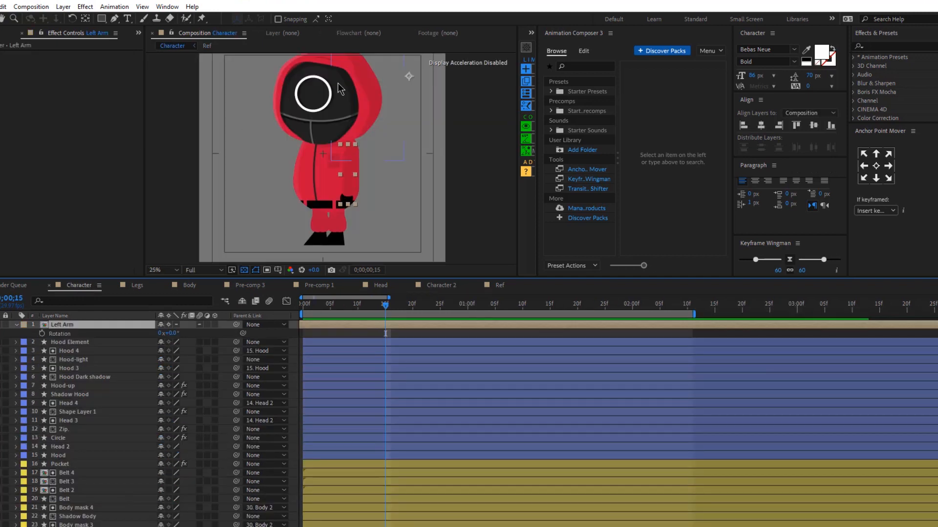
pyautogui.click(77, 342)
pyautogui.click(77, 351)
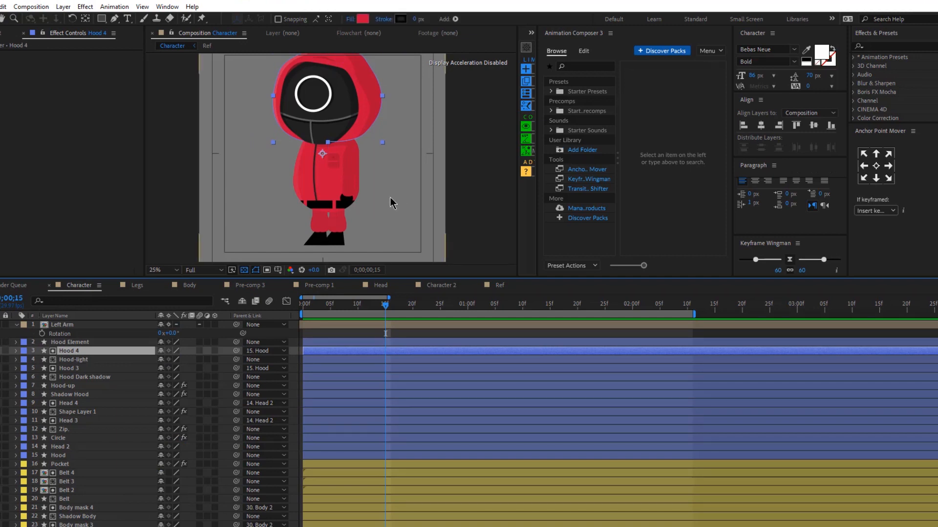
pyautogui.moveTo(350, 148); pyautogui.dragTo(350, 157)
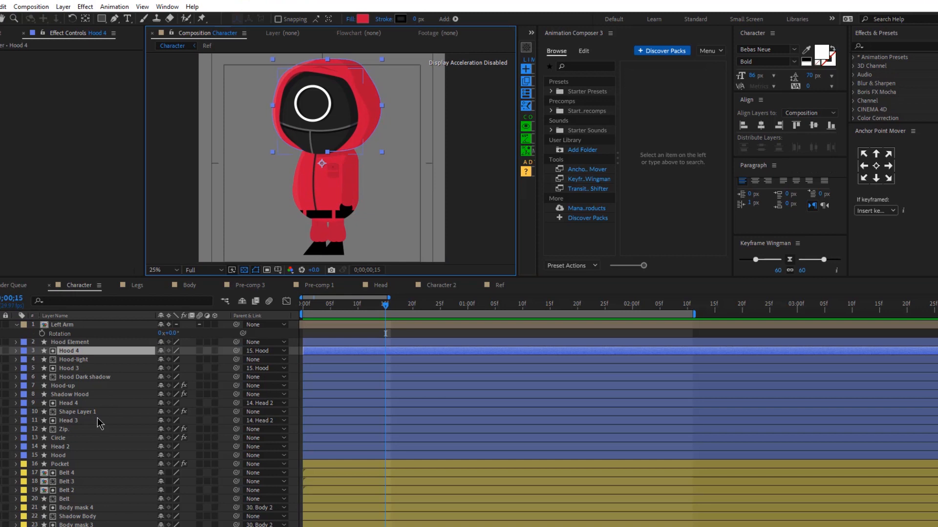
pyautogui.click(88, 342)
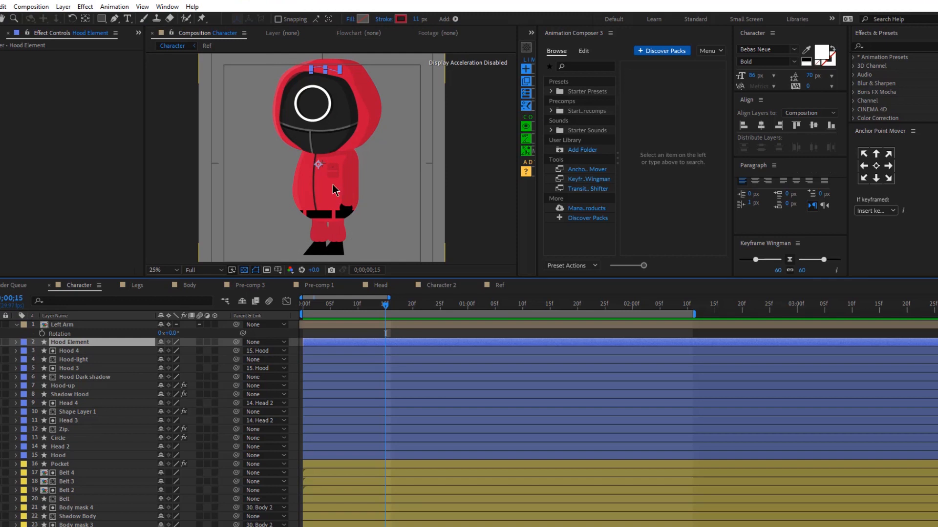
pyautogui.keyDown('shift'); pyautogui.click(76, 456); pyautogui.keyUp('shift')
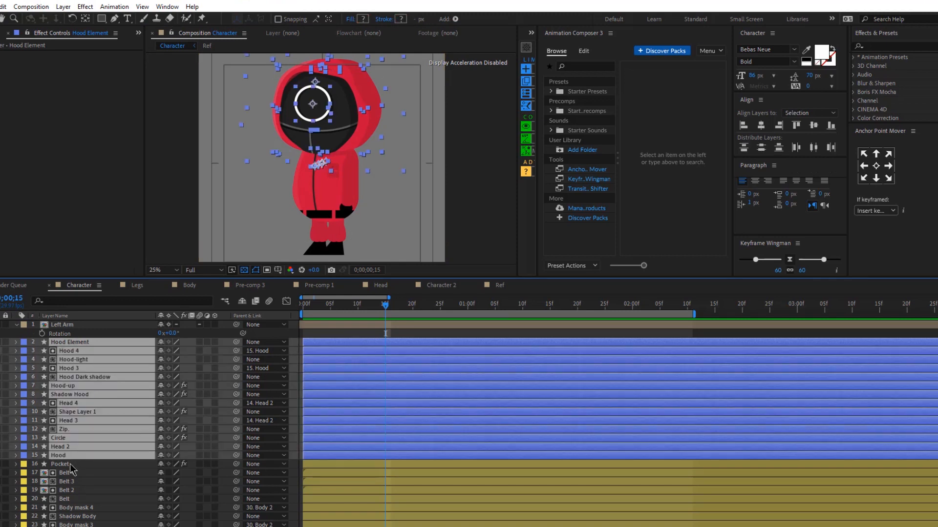
pyautogui.click(71, 465)
pyautogui.scroll(-8, 73, 439)
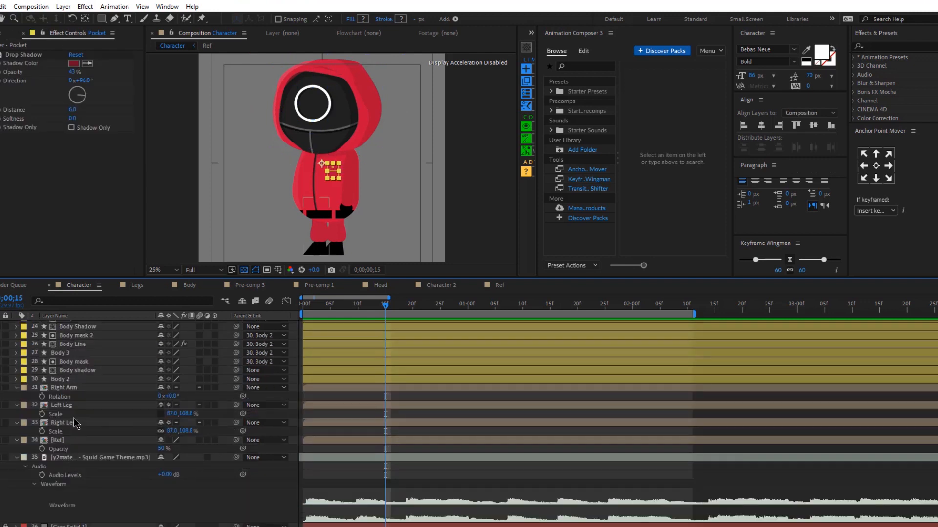
pyautogui.keyDown('shift'); pyautogui.click(77, 380); pyautogui.keyUp('shift')
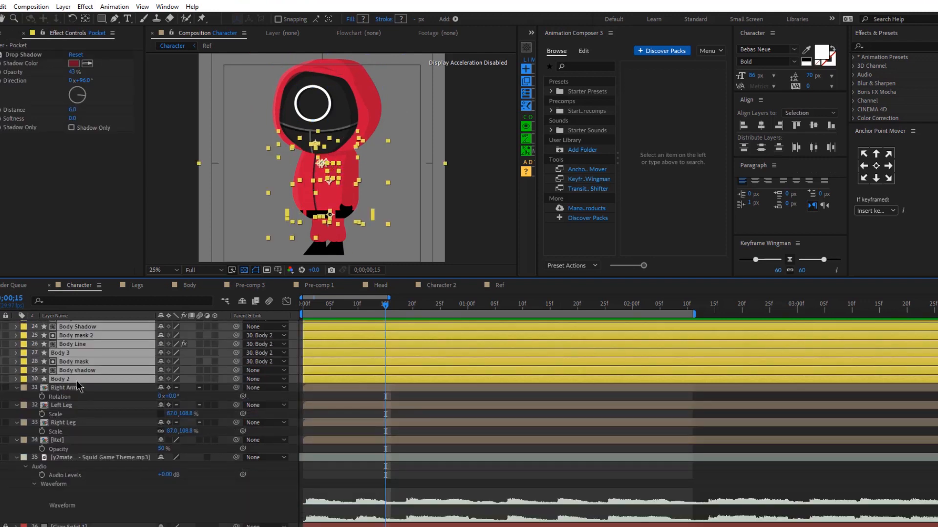
pyautogui.scroll(8, 77, 381)
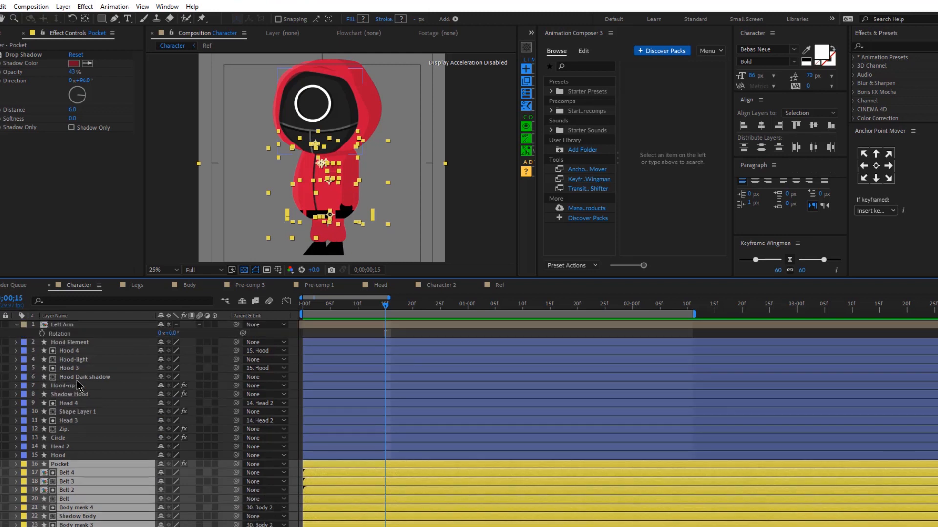
# Rename the Hood layer Main Hood and parent the Hood Element layer to it
pyautogui.click(73, 342)
pyautogui.scroll(1, 281, 142)
pyautogui.moveTo(338, 109); pyautogui.dragTo(300, 195)
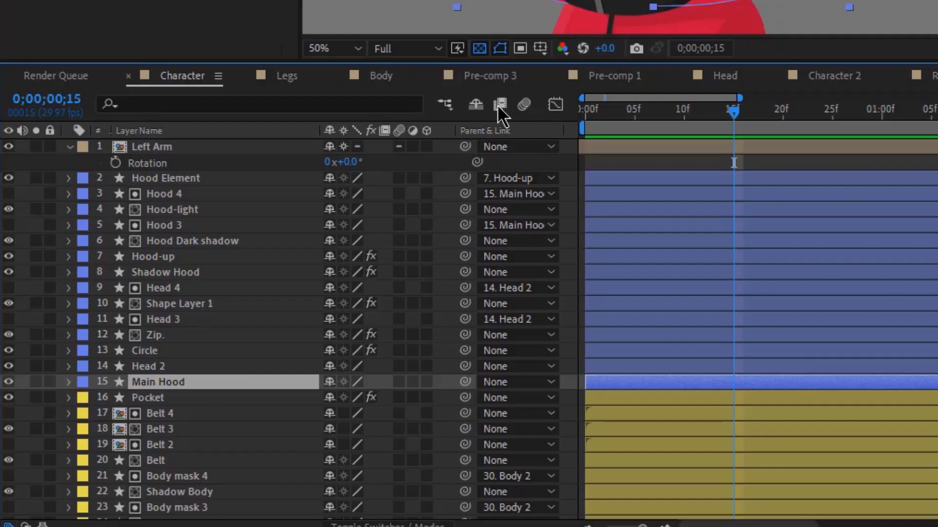
pyautogui.click(164, 193)
pyautogui.click(166, 178)
pyautogui.moveTo(465, 178); pyautogui.dragTo(182, 389)
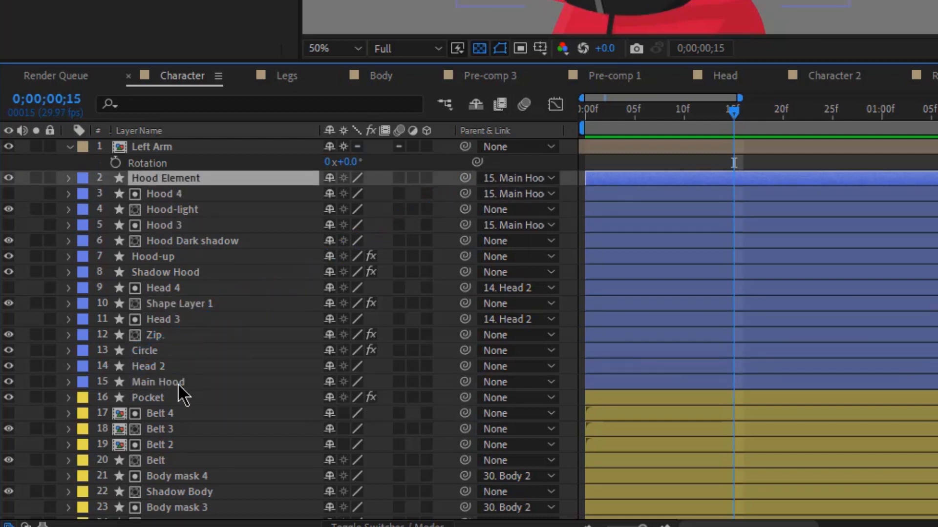
pyautogui.click(182, 386)
# Parent the Hood-light, Hood Dark shadow and Hood-up layers to Main Hood
pyautogui.click(182, 194)
pyautogui.click(182, 209)
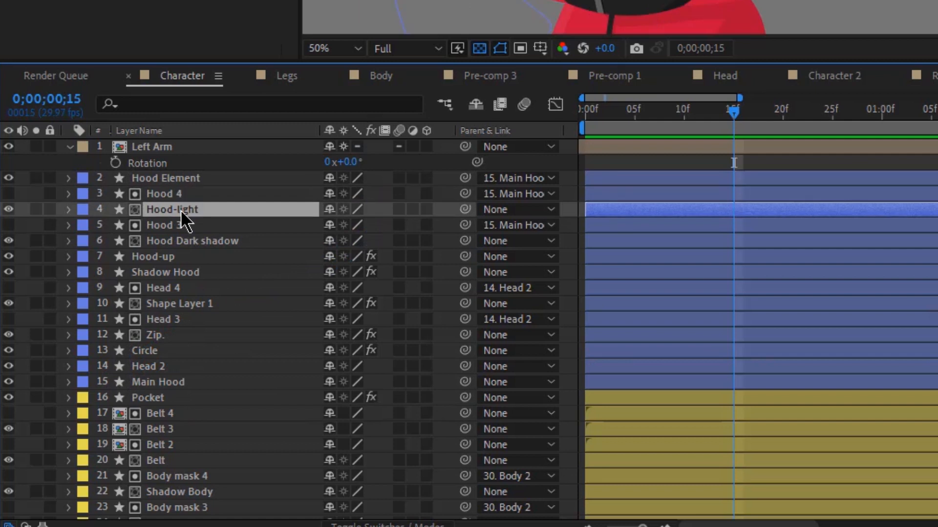
pyautogui.moveTo(465, 209); pyautogui.dragTo(241, 394)
pyautogui.click(241, 386)
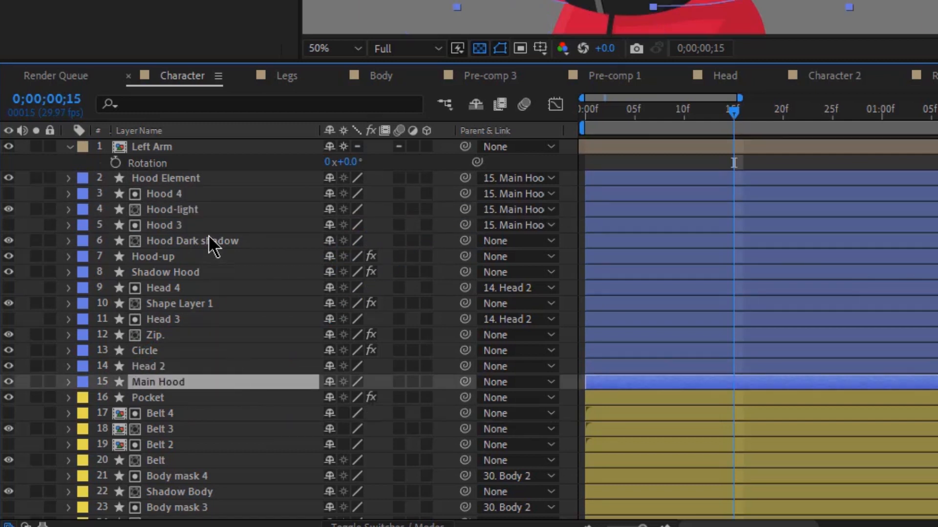
pyautogui.click(200, 227)
pyautogui.click(200, 240)
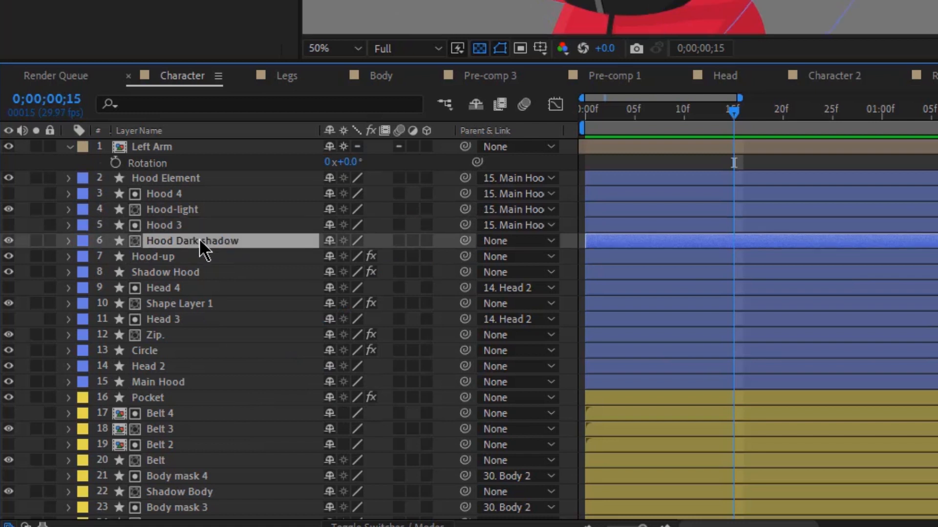
pyautogui.moveTo(463, 242); pyautogui.dragTo(188, 384)
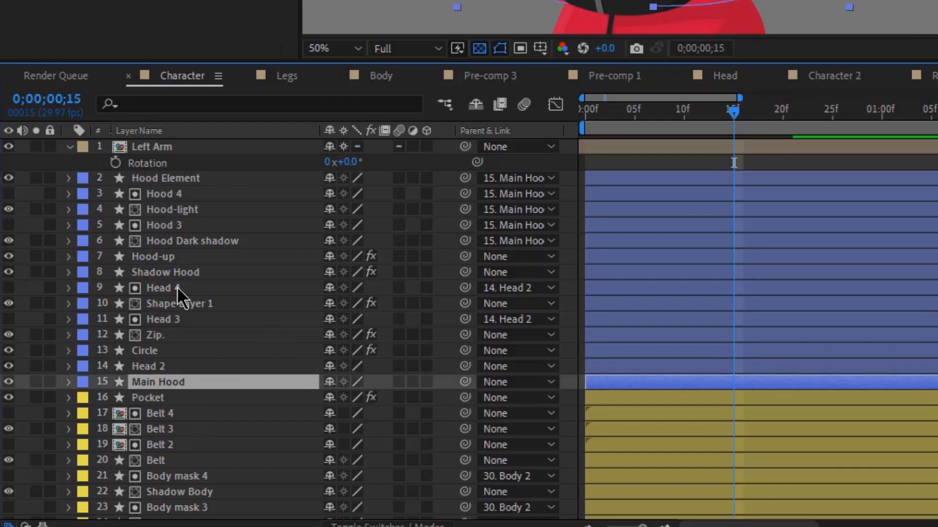
pyautogui.click(175, 258)
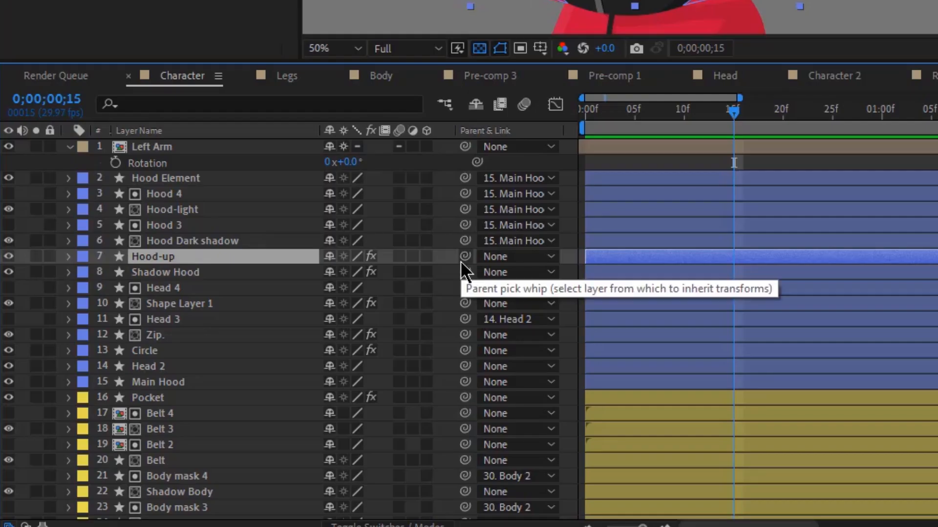
pyautogui.moveTo(236, 385); pyautogui.dragTo(97, 458)
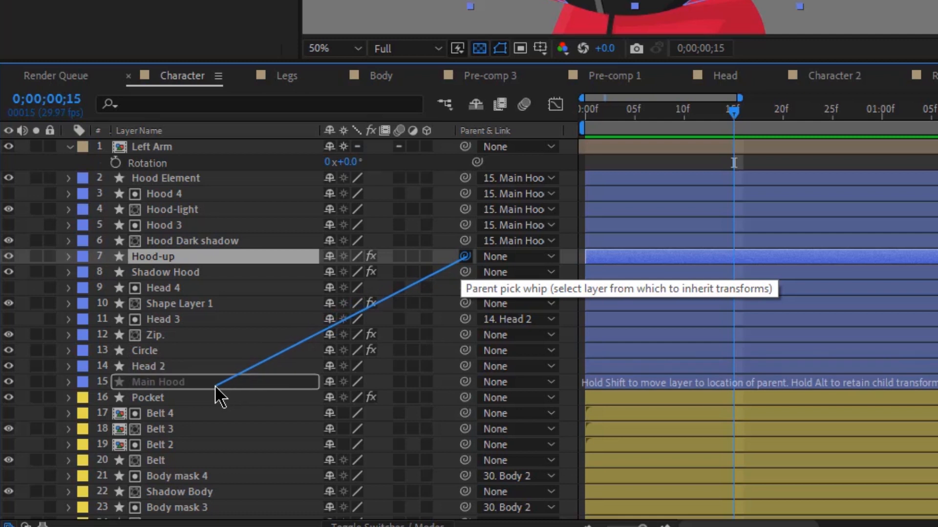
pyautogui.moveTo(215, 397); pyautogui.dragTo(215, 397)
# Parent the Shadow Hood layer to Head 2 and rename Head 2 as Main Head layer
pyautogui.click(180, 272)
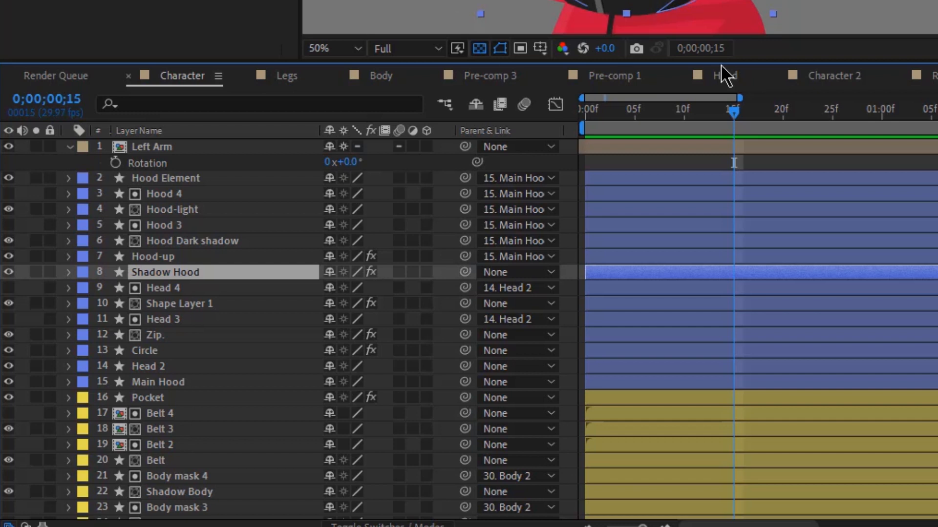
pyautogui.moveTo(465, 272); pyautogui.dragTo(160, 374)
pyautogui.moveTo(160, 374); pyautogui.dragTo(160, 374)
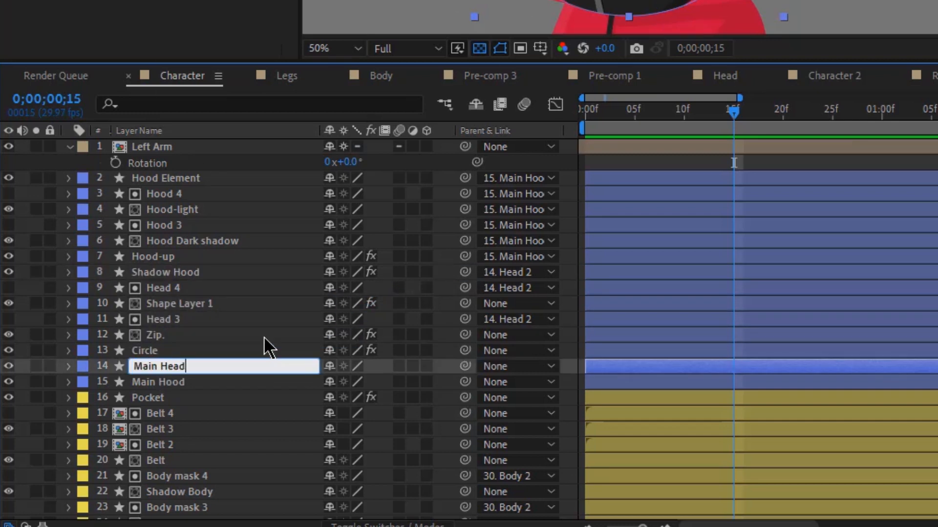
pyautogui.write('layer')
pyautogui.press('Return')
# Parent the Zip., Circle, Shape Layer 1 and Main Hood layers to Main Head layer
pyautogui.click(264, 335)
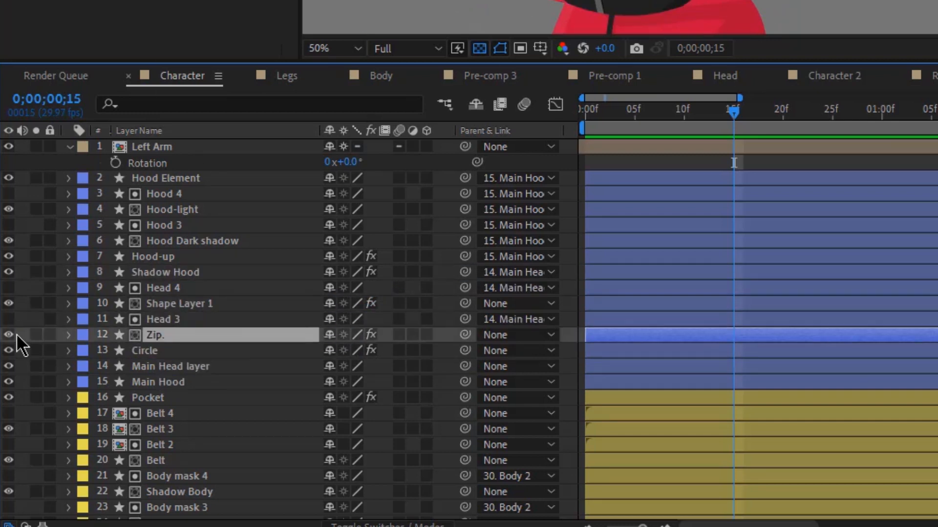
pyautogui.keyDown('shift'); pyautogui.click(147, 350); pyautogui.keyUp('shift')
pyautogui.moveTo(465, 350); pyautogui.dragTo(220, 369)
pyautogui.click(187, 303)
pyautogui.click(197, 369)
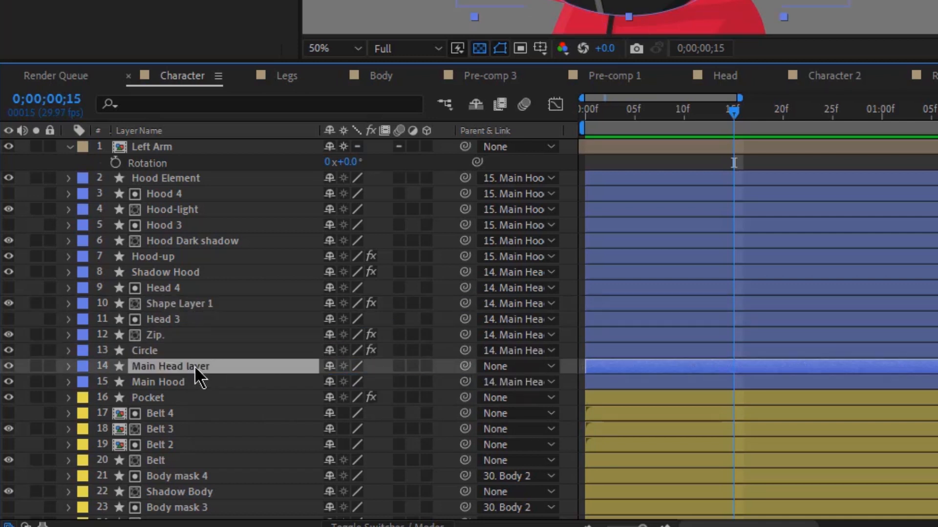
# Test the head rig by rotating Main Head layer and Main Hood, and return both rotations to 0°
pyautogui.click(188, 398)
pyautogui.click(180, 384)
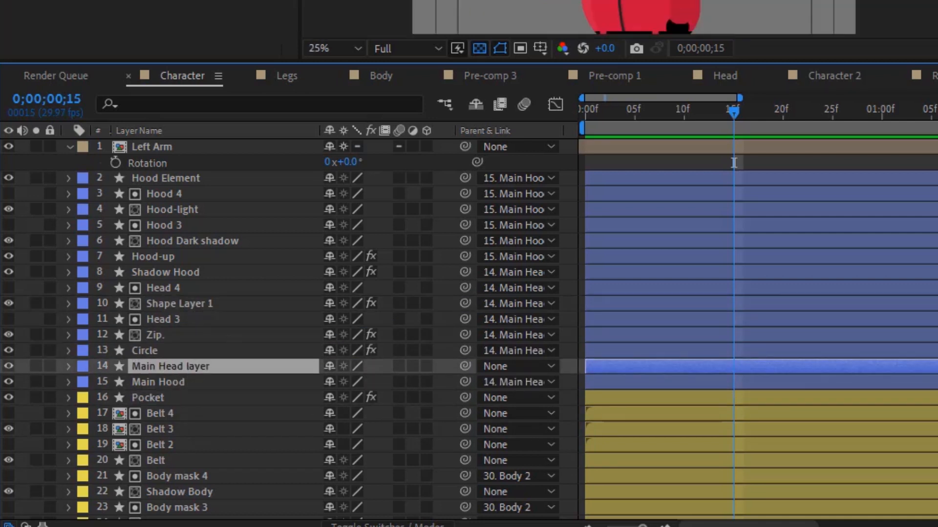
pyautogui.press('r')
pyautogui.moveTo(348, 383); pyautogui.dragTo(342, 422)
pyautogui.click(293, 397)
pyautogui.press('t')
pyautogui.press('r')
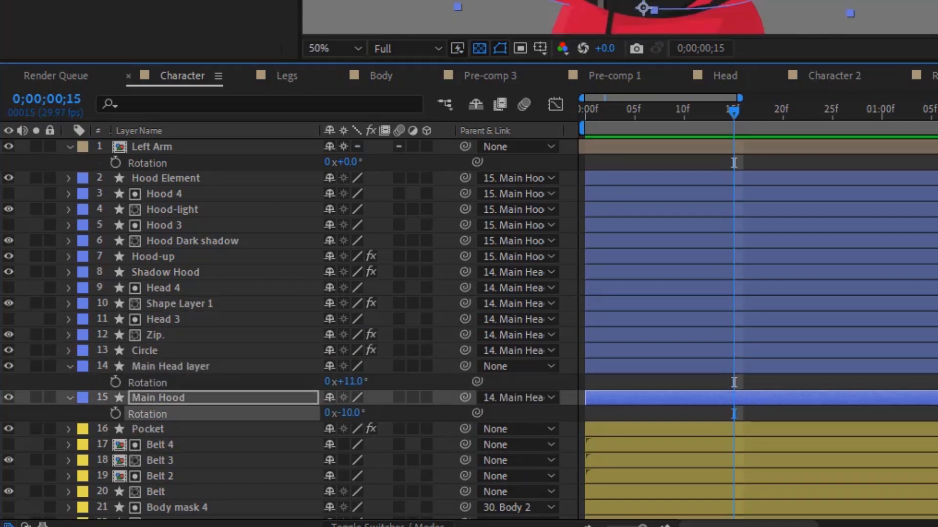
pyautogui.moveTo(341, 413); pyautogui.dragTo(345, 413)
pyautogui.moveTo(361, 381); pyautogui.dragTo(355, 380)
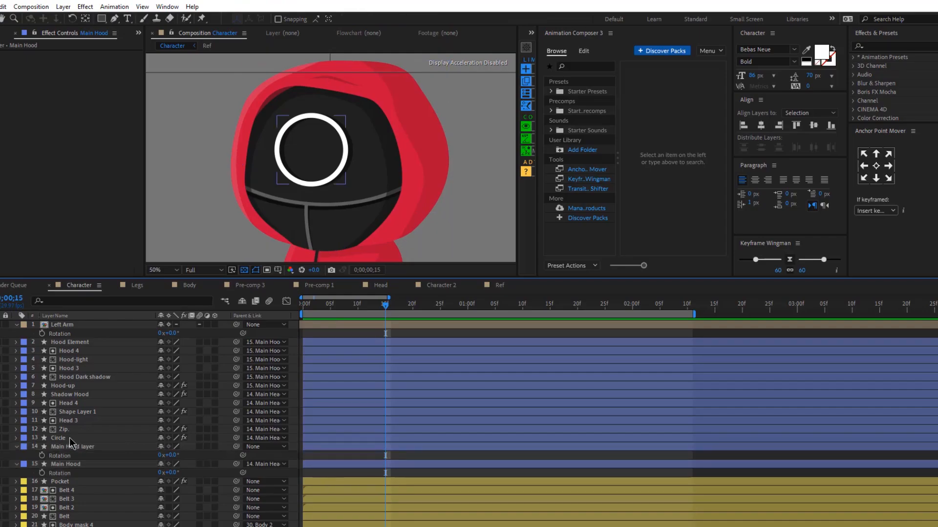
# Mark the layers from Hood Element to Circle as shy and hide all shy layers in the timeline
pyautogui.click(149, 354)
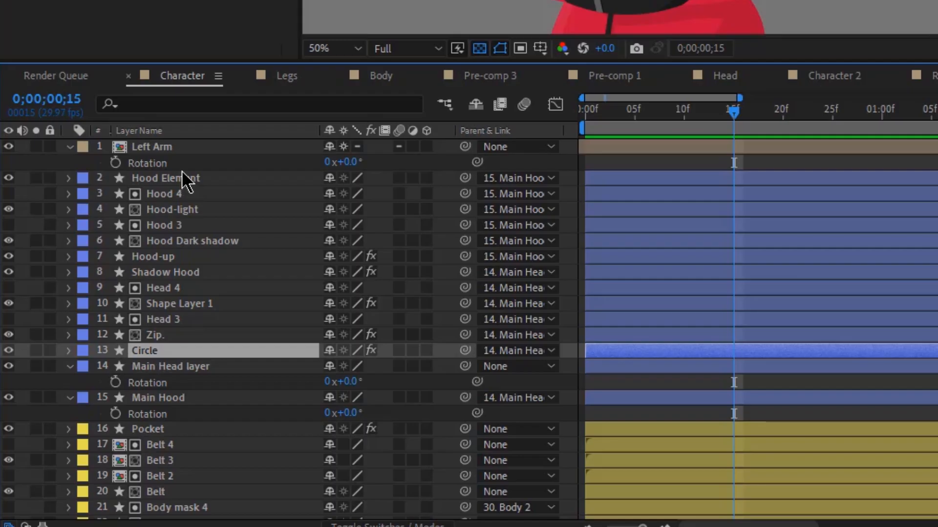
pyautogui.keyDown('shift'); pyautogui.click(186, 180); pyautogui.keyUp('shift')
pyautogui.click(330, 178)
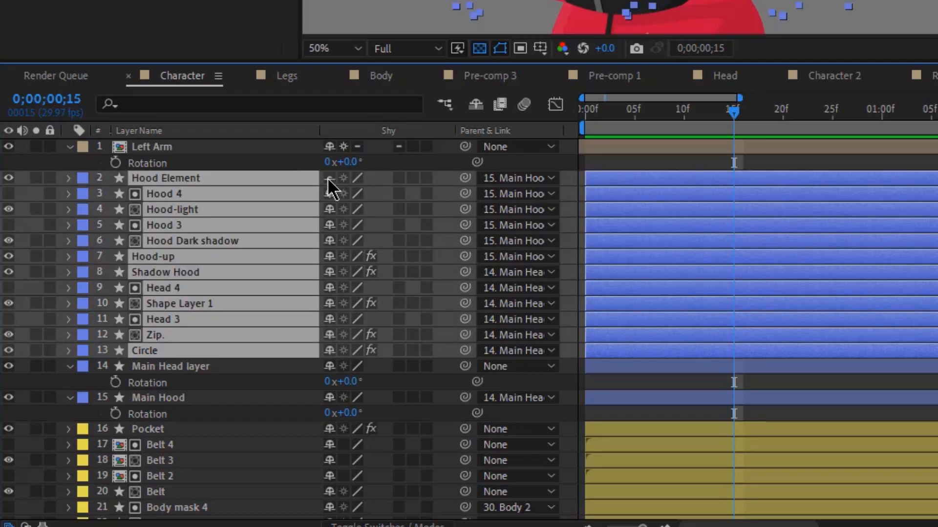
pyautogui.click(470, 104)
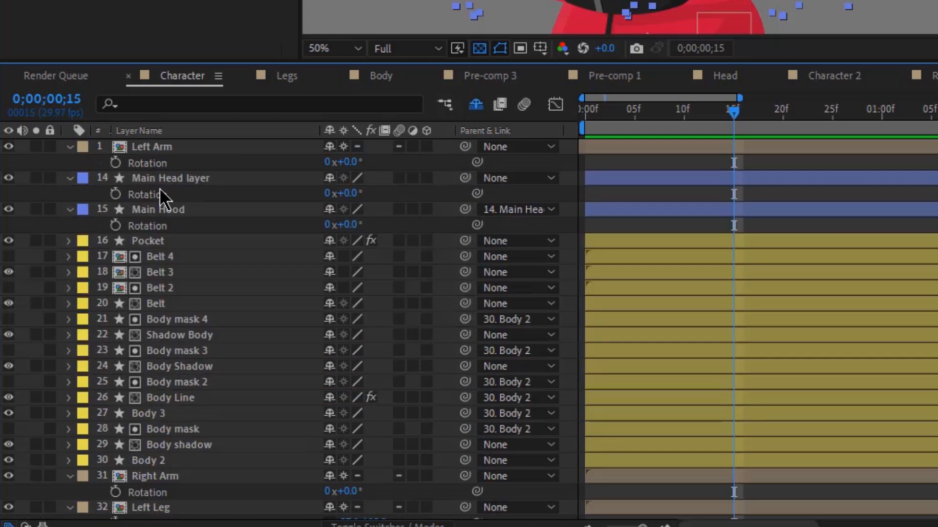
# Rename Body 2 as Main Body and Body 3 as Body parts, and parent the Pocket layer to Main Body
pyautogui.click(182, 180)
pyautogui.click(175, 209)
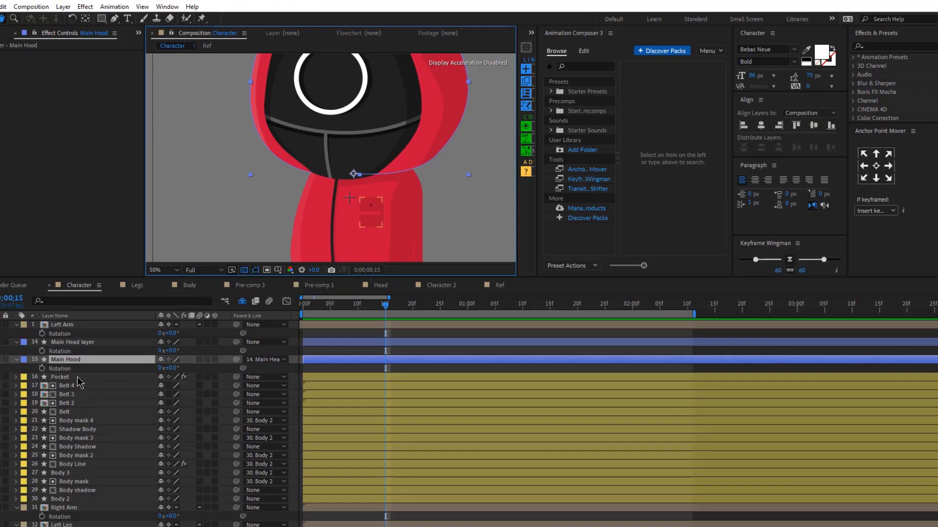
pyautogui.click(372, 210)
pyautogui.moveTo(382, 125); pyautogui.dragTo(377, 27)
pyautogui.moveTo(465, 240); pyautogui.dragTo(155, 462)
# Identify Belt 3 by soloing it briefly, and parent Belt 3 to Belt and Belt to Main Body
pyautogui.click(91, 381)
pyautogui.click(91, 389)
pyautogui.click(20, 389)
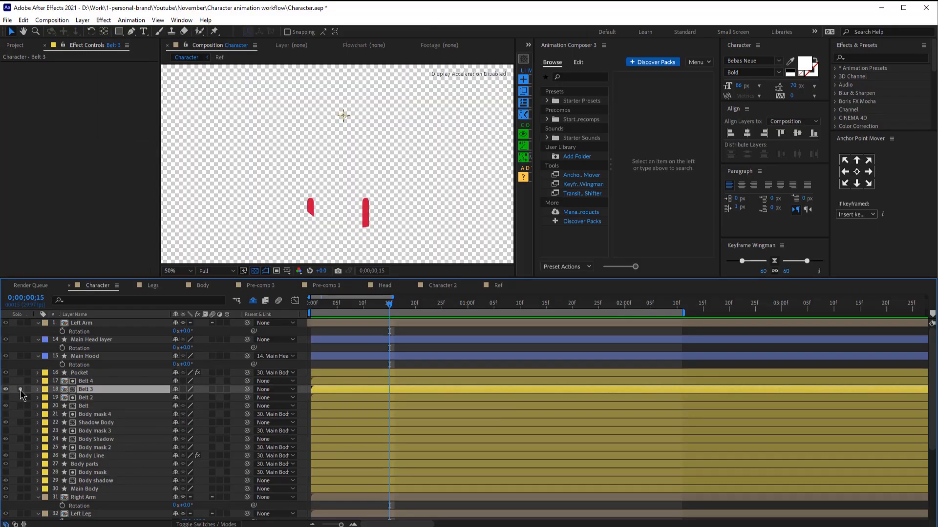
pyautogui.click(20, 389)
pyautogui.moveTo(465, 272); pyautogui.dragTo(221, 307)
pyautogui.click(221, 306)
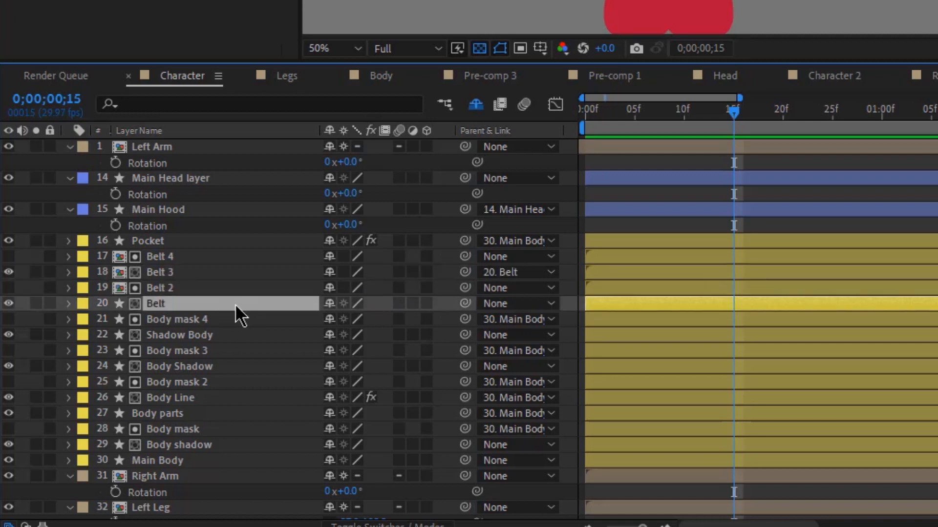
pyautogui.moveTo(465, 303); pyautogui.dragTo(176, 460)
# Check Belt 2 by toggling its visibility, and parent Belt 2 and Belt 4 to Main Body
pyautogui.hotkey('ctrl', 'Up')
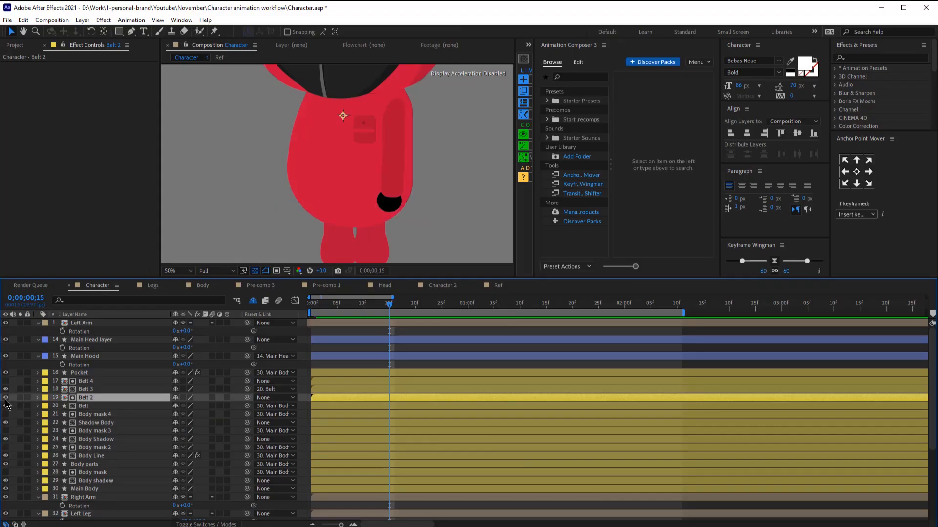
pyautogui.click(5, 398)
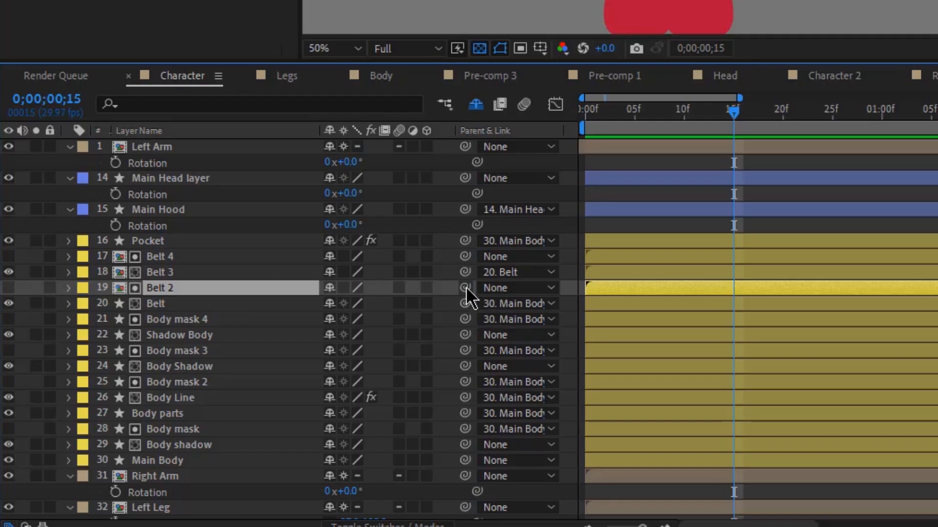
pyautogui.moveTo(247, 398); pyautogui.dragTo(96, 489)
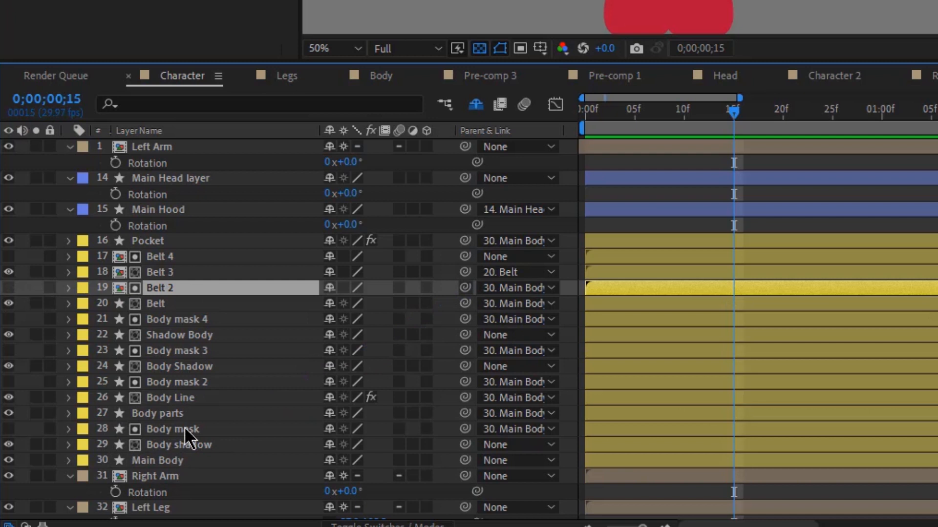
pyautogui.click(178, 256)
pyautogui.moveTo(465, 257); pyautogui.dragTo(166, 460)
# Parent the Shadow Body, Body Shadow and Body shadow layers to Main Body
pyautogui.click(184, 335)
pyautogui.moveTo(465, 335); pyautogui.dragTo(171, 461)
pyautogui.click(181, 366)
pyautogui.moveTo(465, 366); pyautogui.dragTo(210, 461)
pyautogui.click(179, 398)
pyautogui.click(205, 445)
pyautogui.moveTo(465, 445); pyautogui.dragTo(117, 460)
# Move Main Body's anchor point down to the middle of the belt and test the body's rotation around it
pyautogui.click(131, 460)
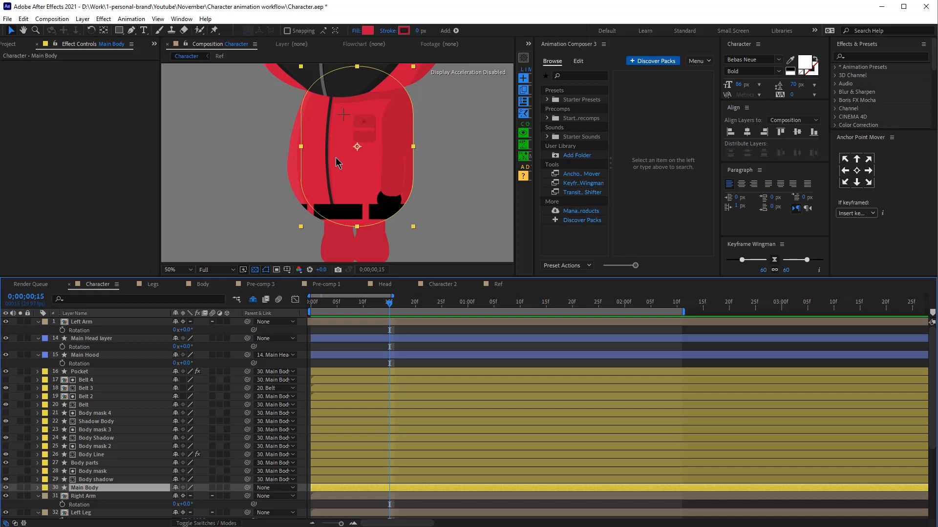
pyautogui.press('y')
pyautogui.moveTo(357, 147); pyautogui.dragTo(357, 215)
pyautogui.press('v')
pyautogui.press('r')
pyautogui.moveTo(186, 495); pyautogui.dragTo(179, 498)
pyautogui.hotkey('ctrl', 'z')
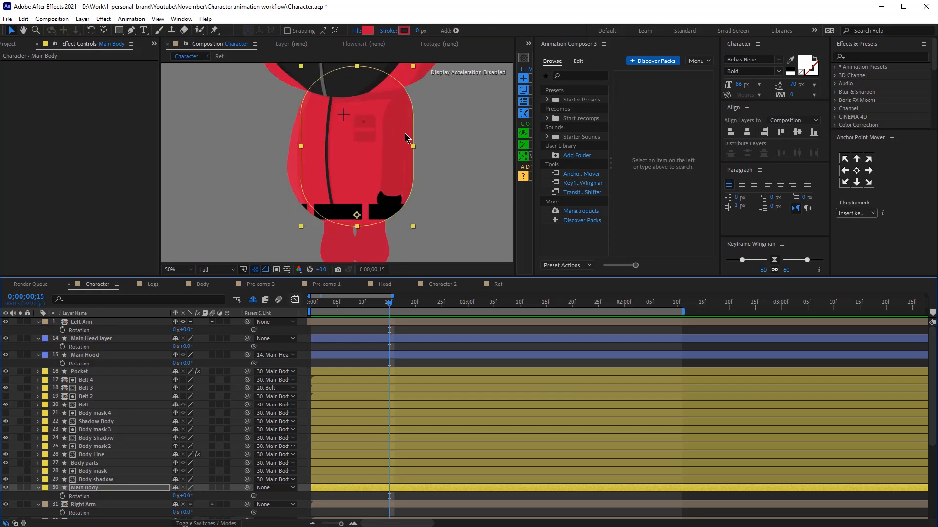
# Mark the layers from Belt 4 to Body shadow as shy so they are hidden in the timeline
pyautogui.click(92, 491)
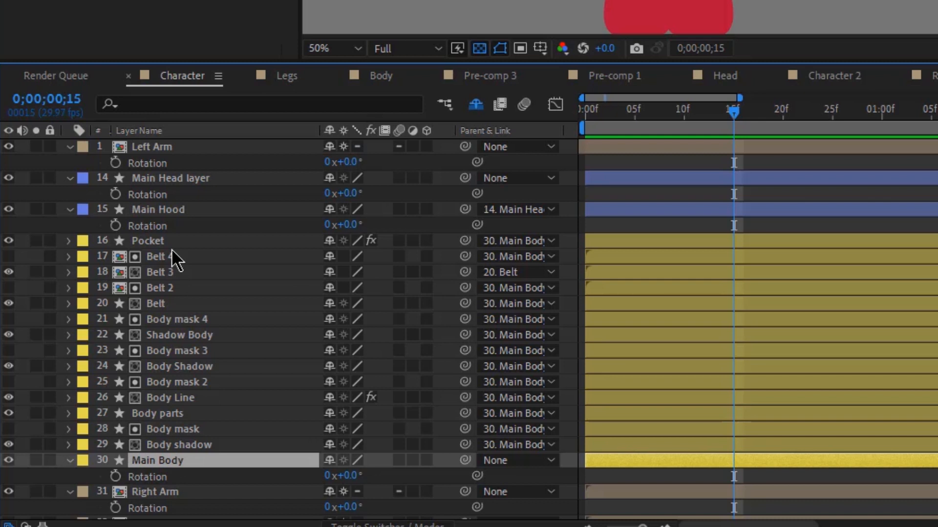
pyautogui.click(176, 256)
pyautogui.keyDown('shift'); pyautogui.click(176, 445); pyautogui.keyUp('shift')
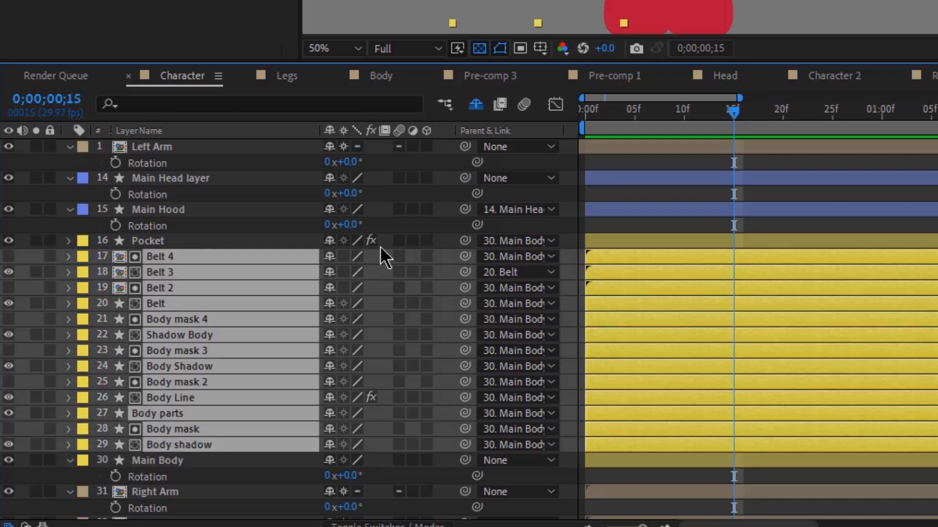
pyautogui.click(329, 258)
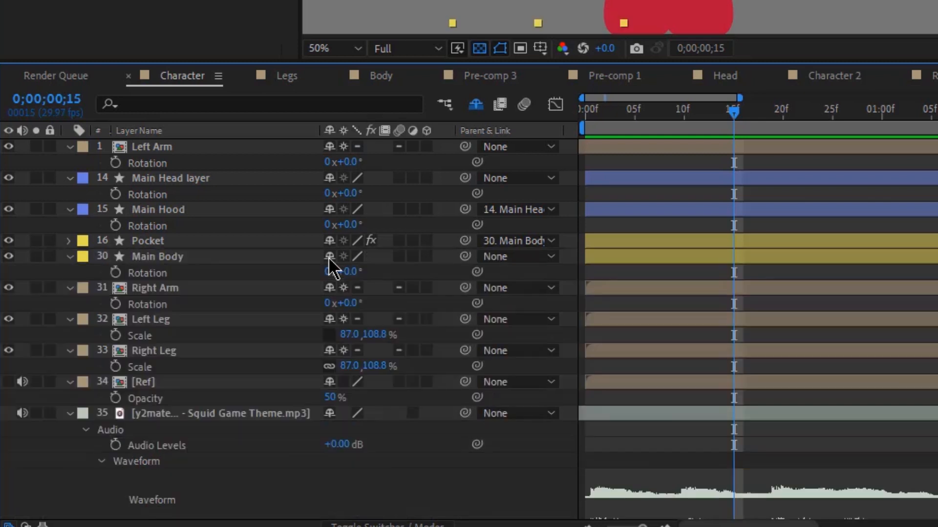
# Parent Main Head layer to Main Body, test the rig by rotating Main Body, and undo the rotation
pyautogui.click(172, 181)
pyautogui.moveTo(465, 179); pyautogui.dragTo(193, 247)
pyautogui.click(192, 250)
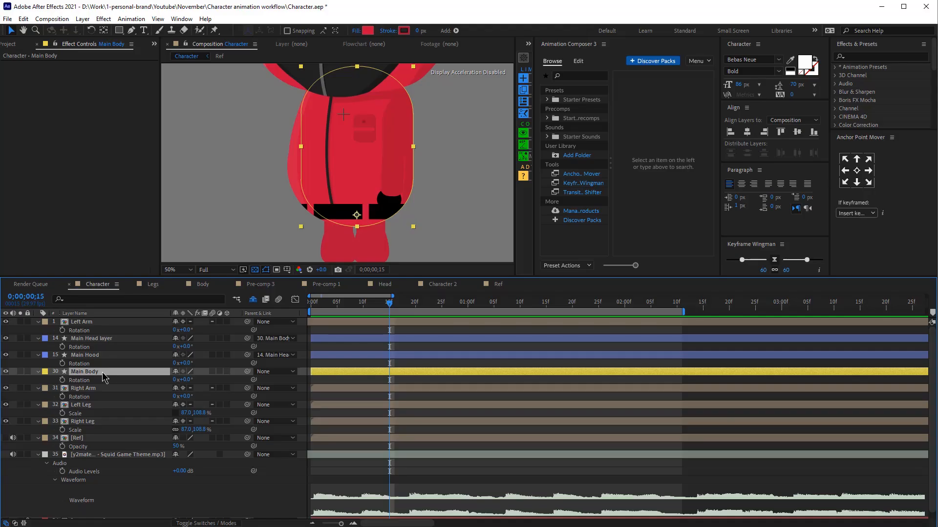
pyautogui.moveTo(183, 380); pyautogui.dragTo(196, 384)
pyautogui.hotkey('ctrl', 'z')
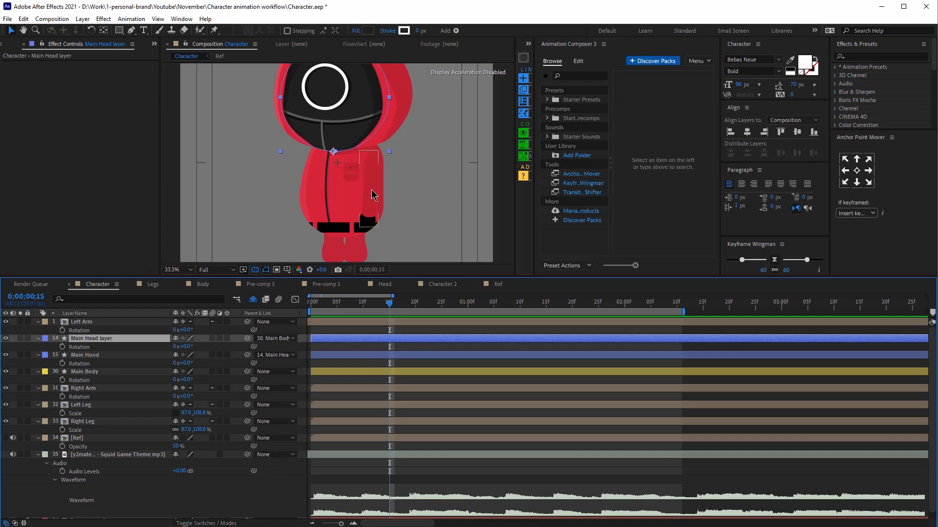
# Widen the Limber panel until all its limb and controller options are fully readable
pyautogui.moveTo(536, 124); pyautogui.dragTo(623, 117)
pyautogui.click(723, 117)
pyautogui.moveTo(720, 114); pyautogui.dragTo(751, 107)
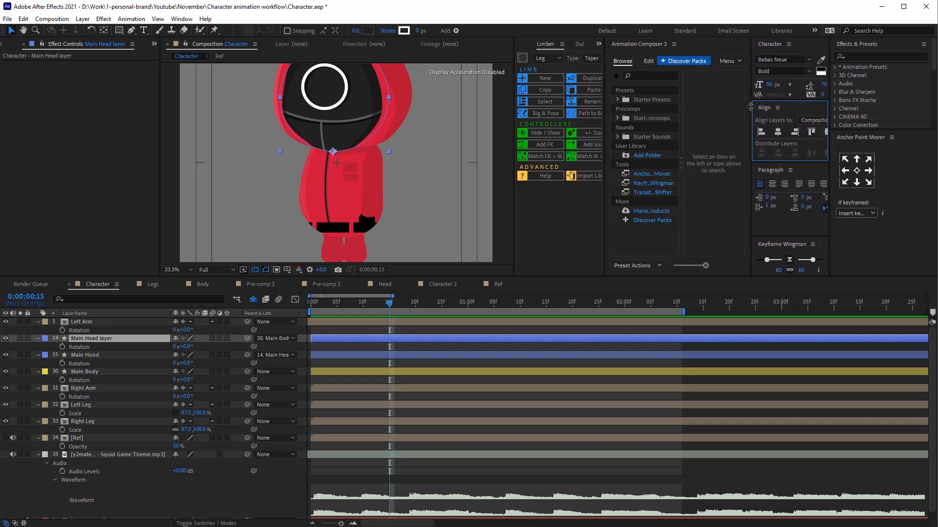
pyautogui.moveTo(514, 73); pyautogui.dragTo(481, 78)
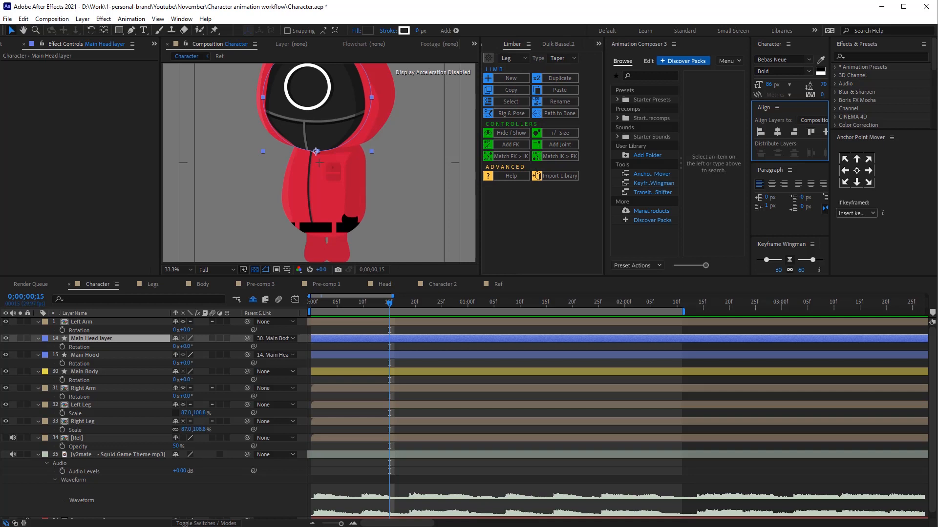
# Set the limb preset in Limber to Arm
pyautogui.click(519, 60)
pyautogui.click(514, 72)
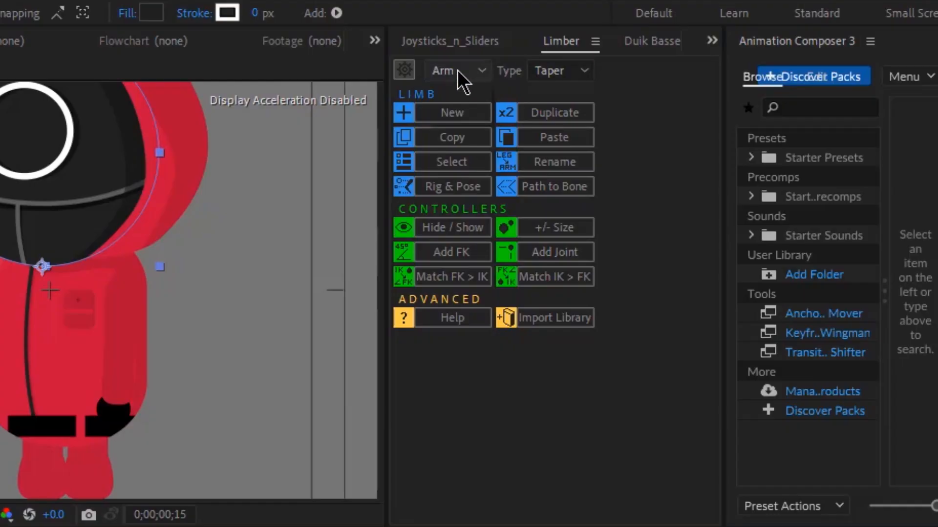
pyautogui.click(459, 74)
pyautogui.click(452, 95)
pyautogui.click(450, 82)
pyautogui.click(435, 96)
# Create a new Limber arm of the Taper type and name it Left
pyautogui.click(559, 73)
pyautogui.click(561, 97)
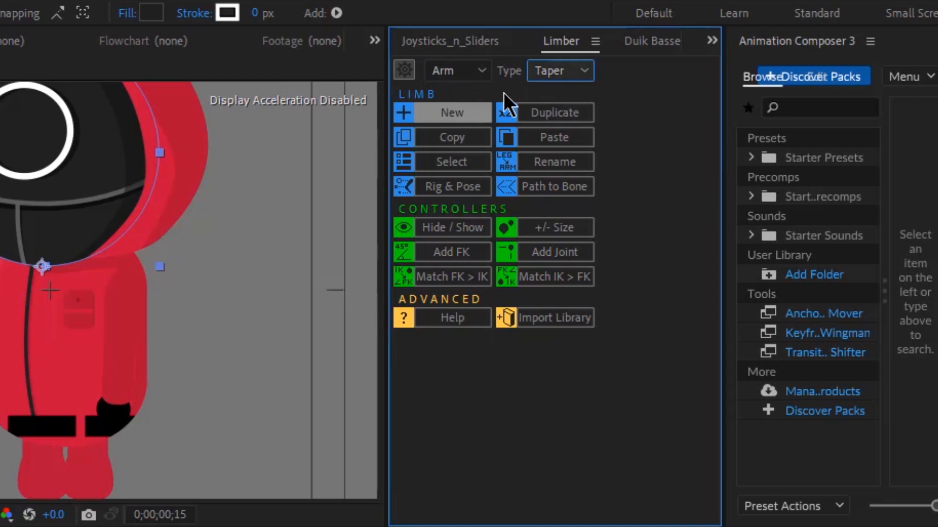
pyautogui.click(561, 73)
pyautogui.click(560, 93)
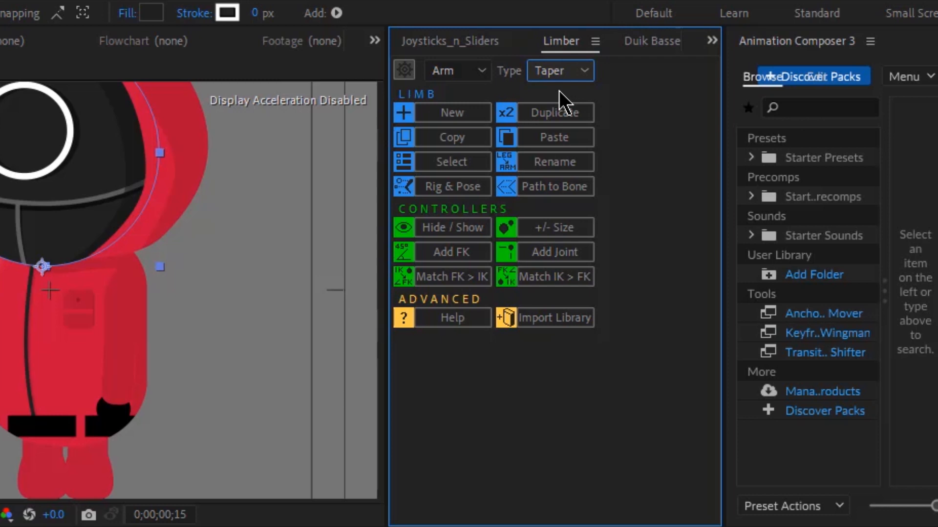
pyautogui.click(453, 119)
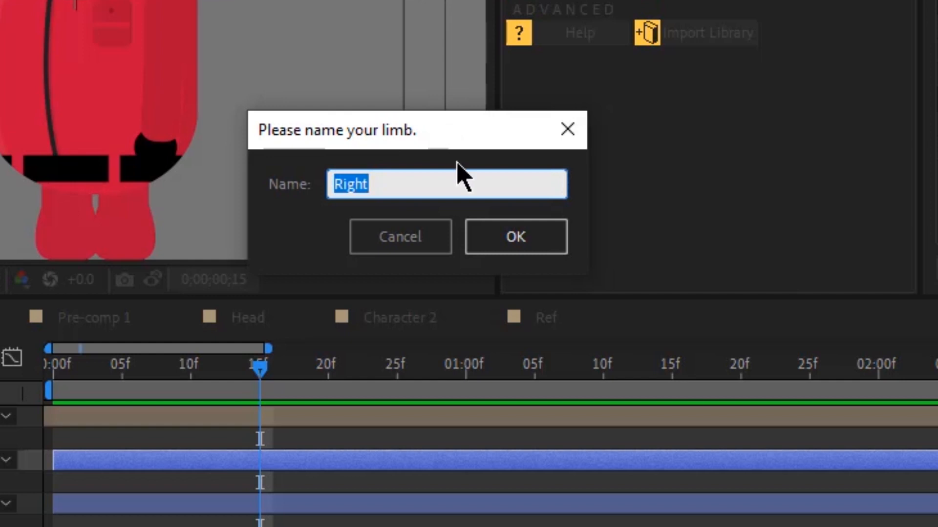
pyautogui.write('Lrf')
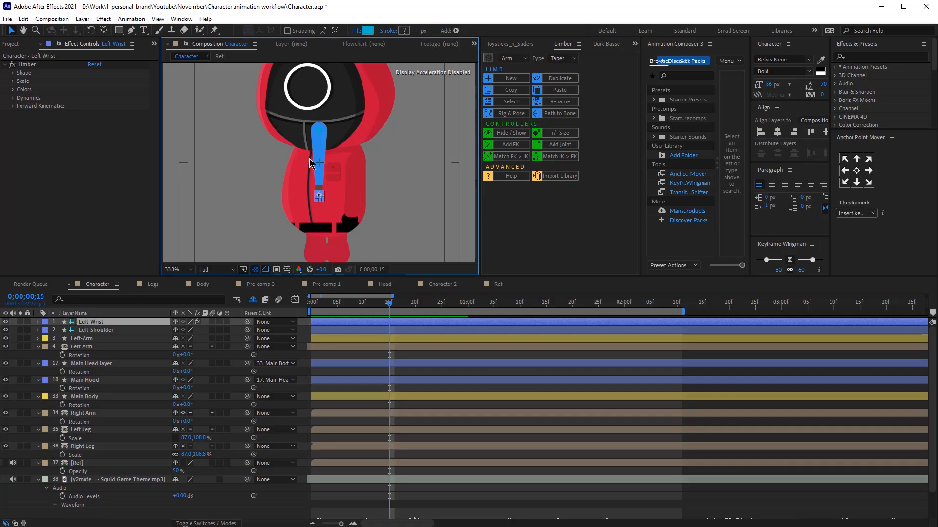
# Examine the new limb in the composition and its Left-Wrist, Left-Shoulder and Left-Arm layers
pyautogui.moveTo(350, 167); pyautogui.dragTo(289, 243)
pyautogui.scroll(2, 365, 112)
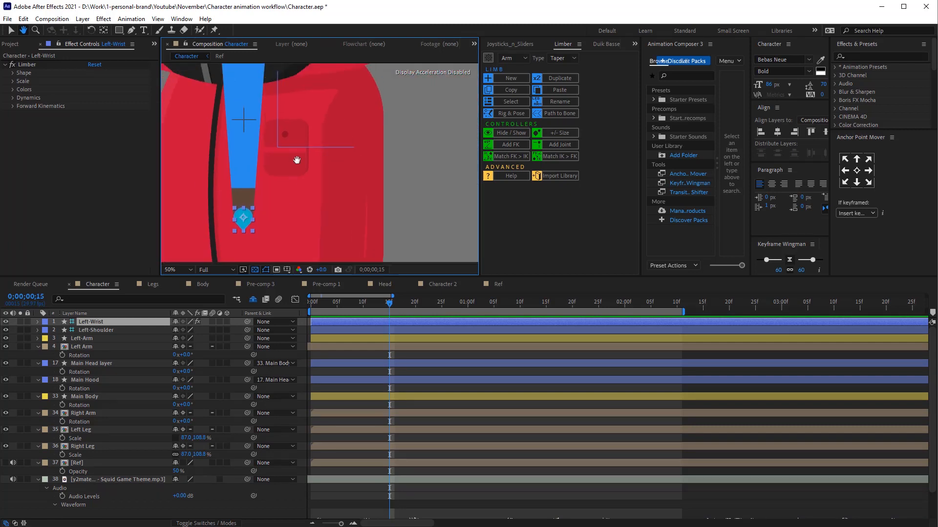
pyautogui.scroll(-1, 296, 160)
pyautogui.moveTo(323, 128); pyautogui.dragTo(345, 115)
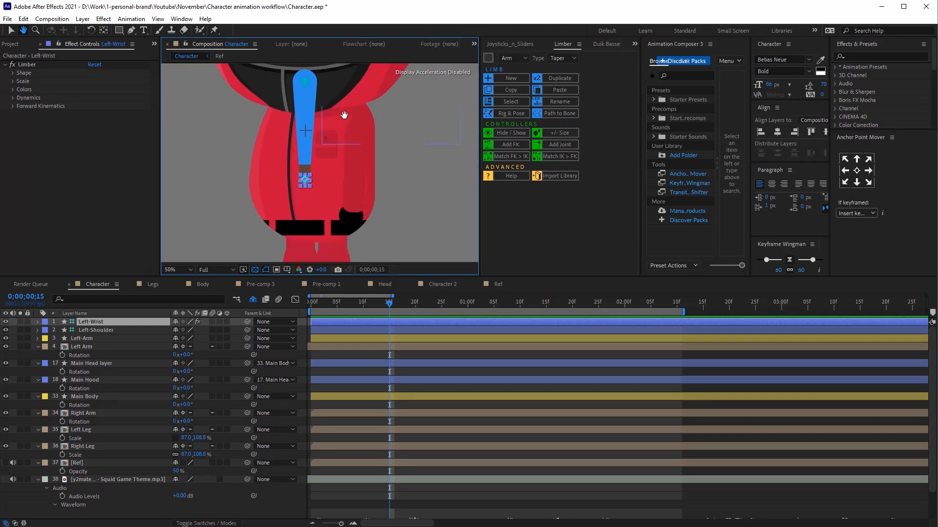
pyautogui.press('v')
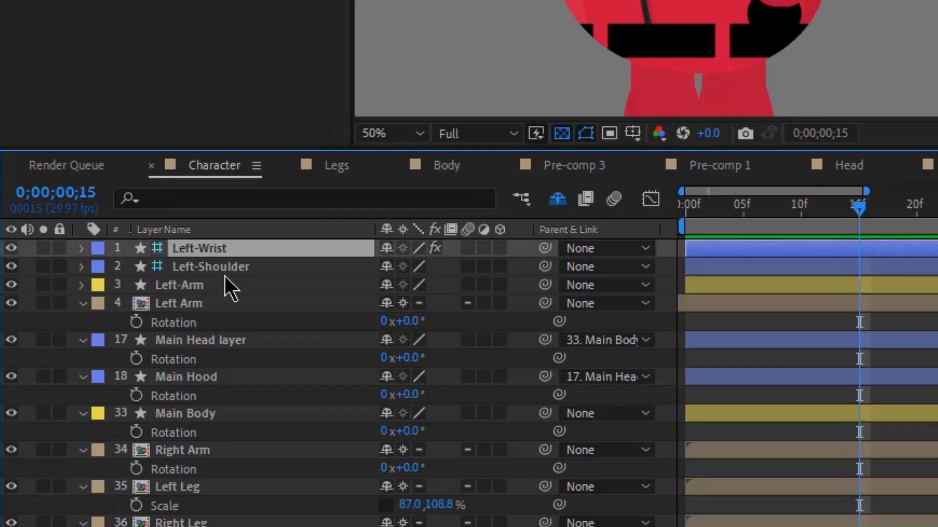
pyautogui.keyDown('shift'); pyautogui.click(205, 285); pyautogui.keyUp('shift')
pyautogui.click(235, 267)
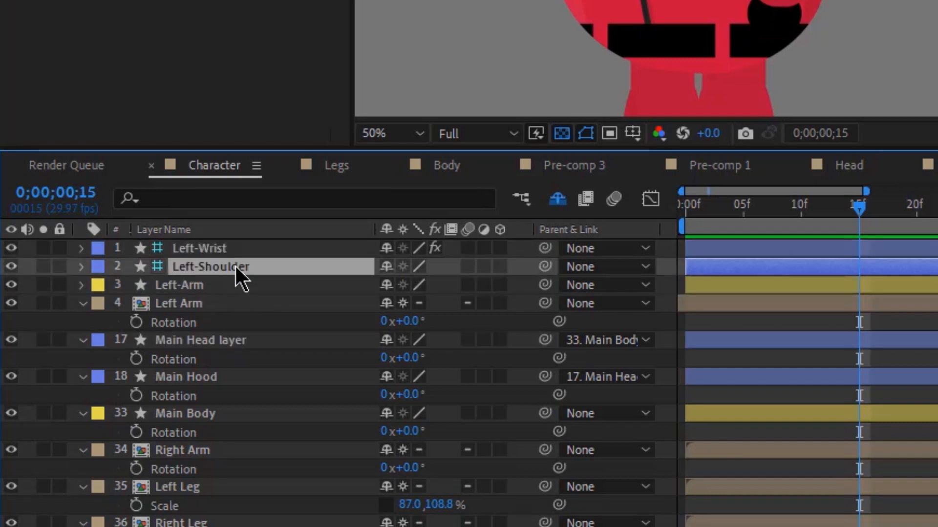
pyautogui.hotkey('ctrl', 'Up')
pyautogui.click(204, 291)
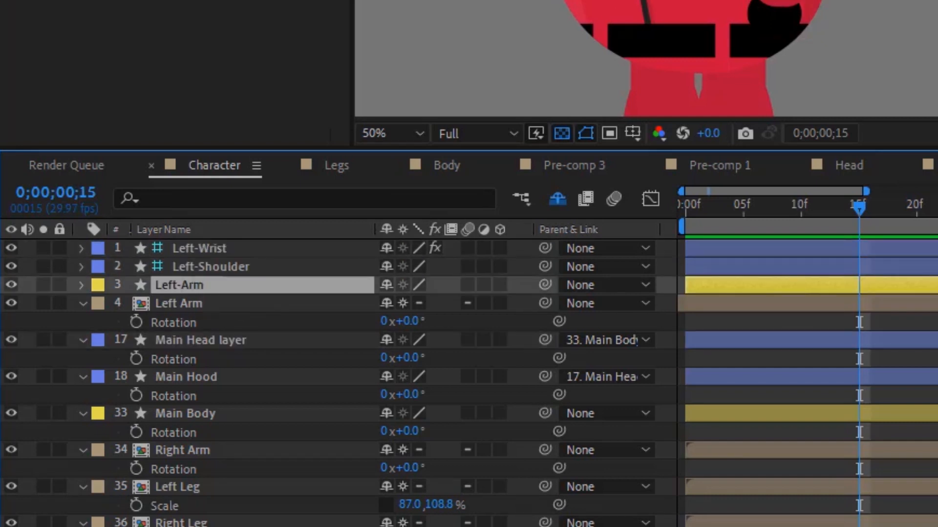
# Move the Left-Shoulder controller onto the top of the character's sleeve beside the pocket
pyautogui.click(244, 268)
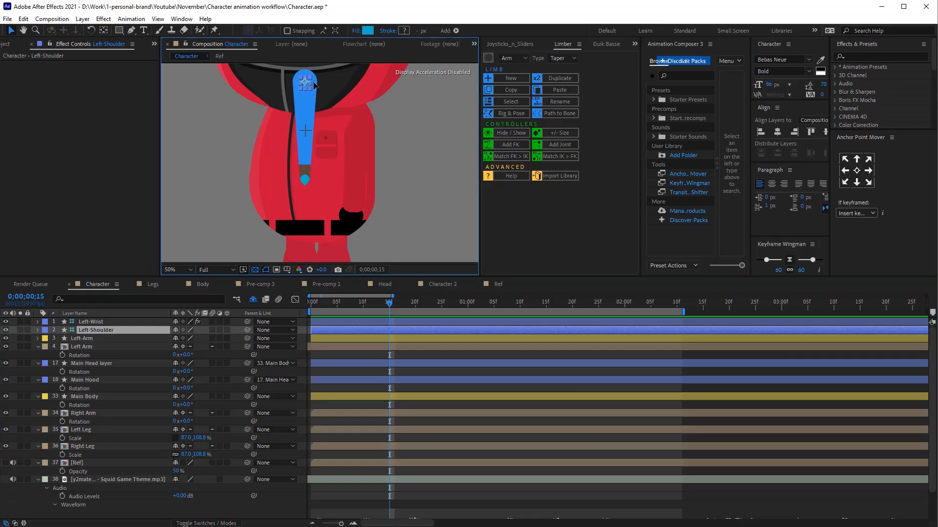
pyautogui.moveTo(322, 90); pyautogui.dragTo(260, 177)
pyautogui.press('.')
pyautogui.moveTo(295, 147)
pyautogui.mouseDown()
pyautogui.moveTo(293, 163)
pyautogui.moveTo(300, 156)
pyautogui.mouseUp()
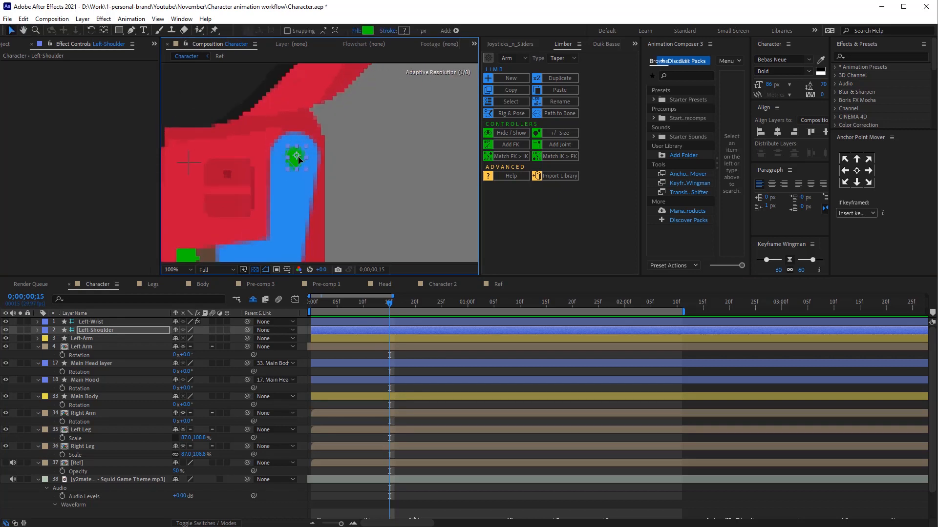
# Move the Left-Wrist controller down onto the character's black hand
pyautogui.press('space')
pyautogui.moveTo(299, 202); pyautogui.dragTo(322, 116)
pyautogui.click(218, 174)
pyautogui.moveTo(211, 173); pyautogui.dragTo(300, 251)
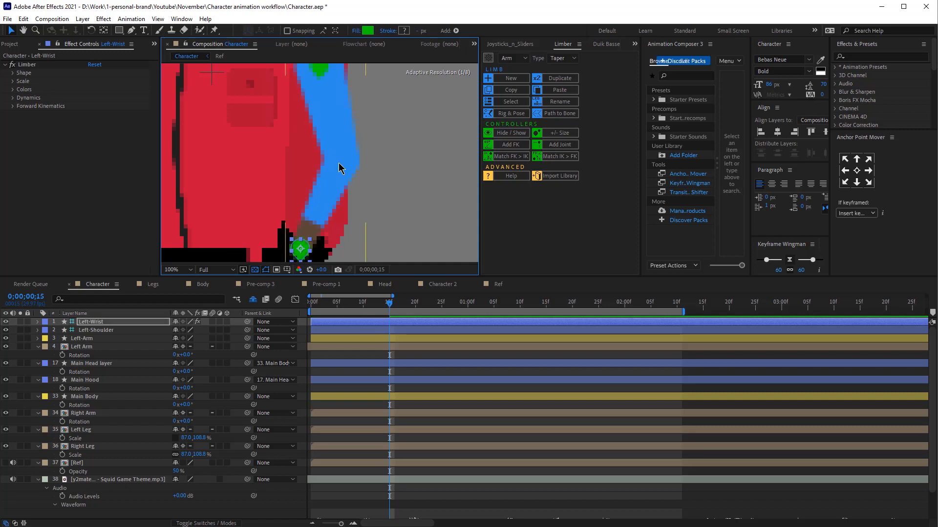
pyautogui.press(',')
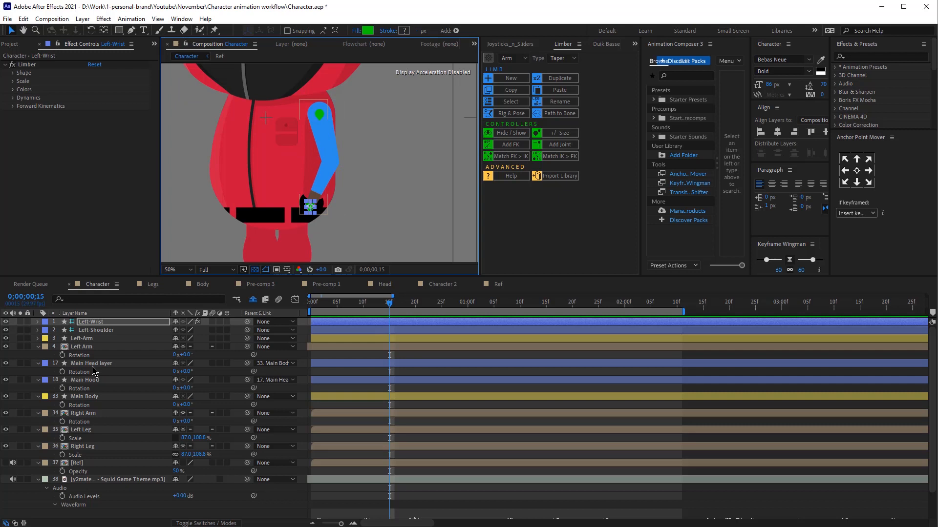
# Set the limb's Size Scale to 94% and nudge the Left-Wrist controller to the centre of the hand
pyautogui.click(101, 323)
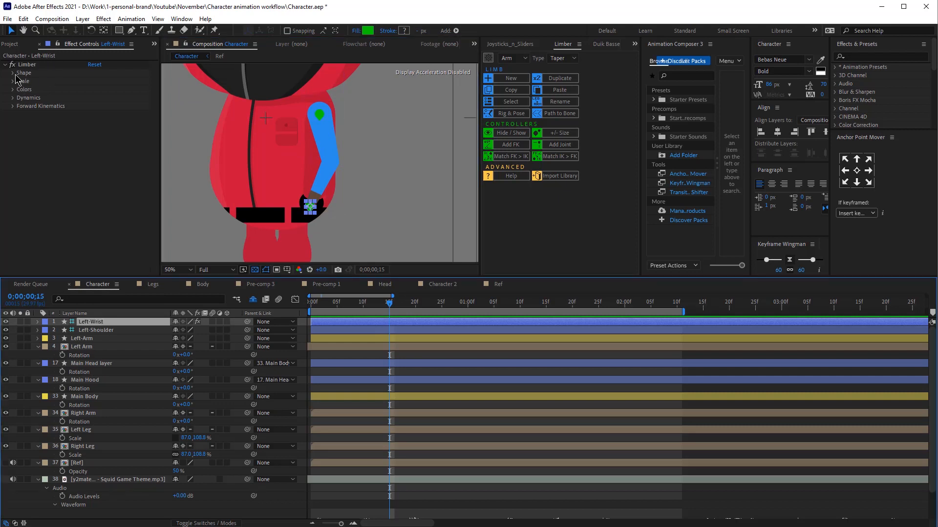
pyautogui.click(13, 72)
pyautogui.moveTo(167, 236); pyautogui.dragTo(159, 237)
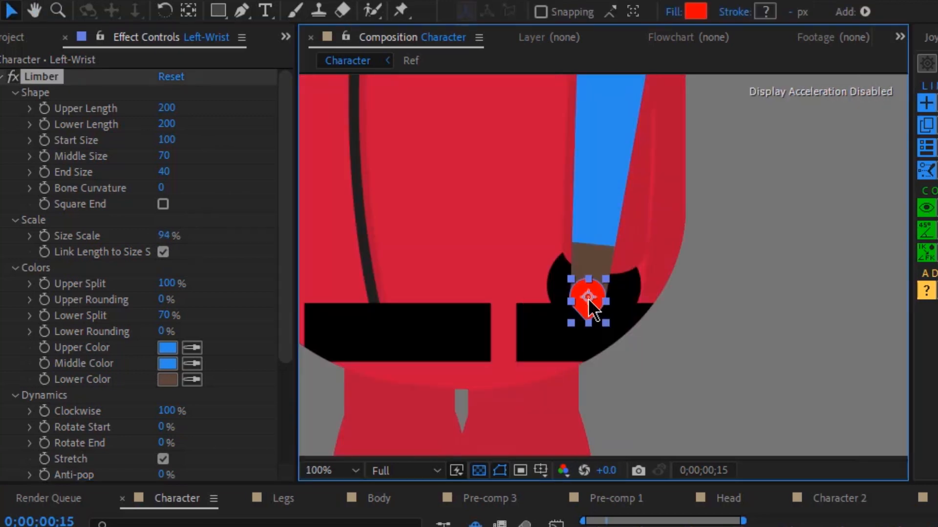
pyautogui.moveTo(589, 298); pyautogui.dragTo(603, 298)
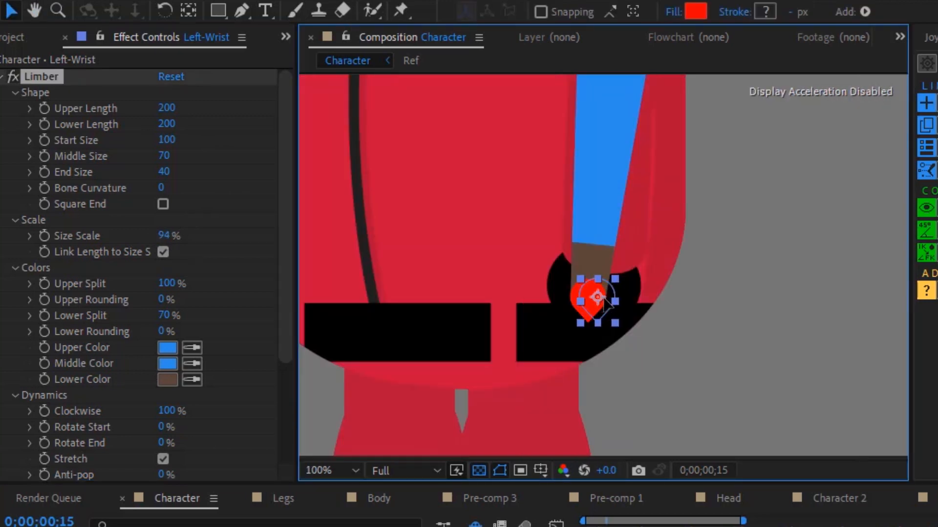
pyautogui.scroll(-1, 605, 299)
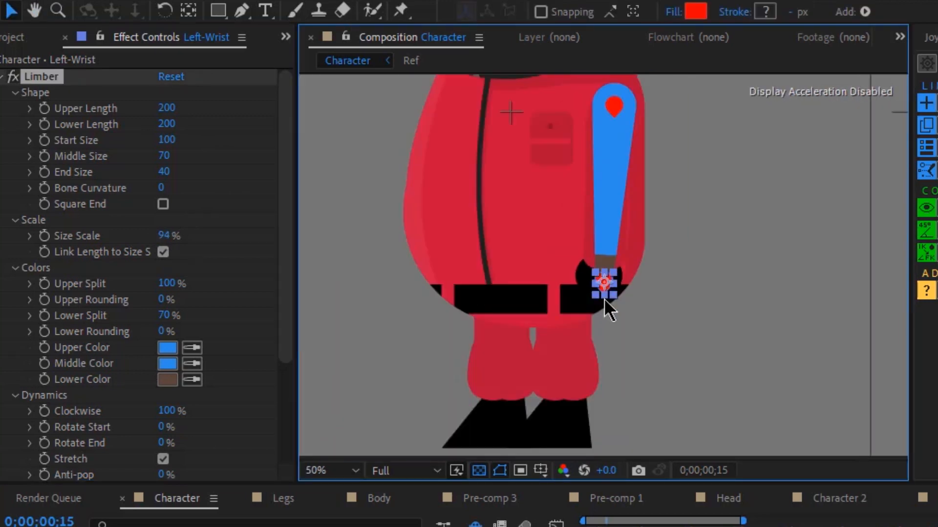
# Set the limb's Start Size to 120 and Middle Size to 100
pyautogui.press('space')
pyautogui.moveTo(657, 163); pyautogui.dragTo(656, 193)
pyautogui.scroll(1, 657, 193)
pyautogui.moveTo(635, 148); pyautogui.dragTo(589, 243)
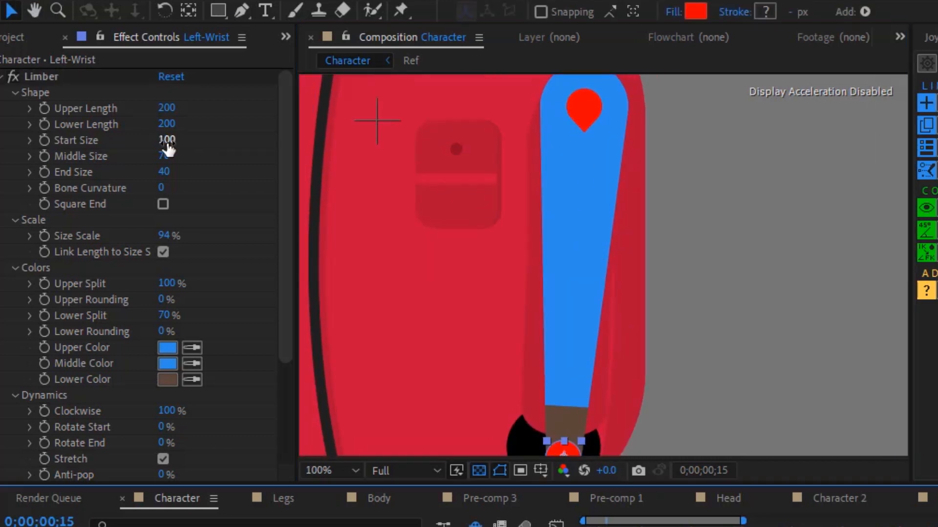
pyautogui.moveTo(168, 140); pyautogui.dragTo(185, 141)
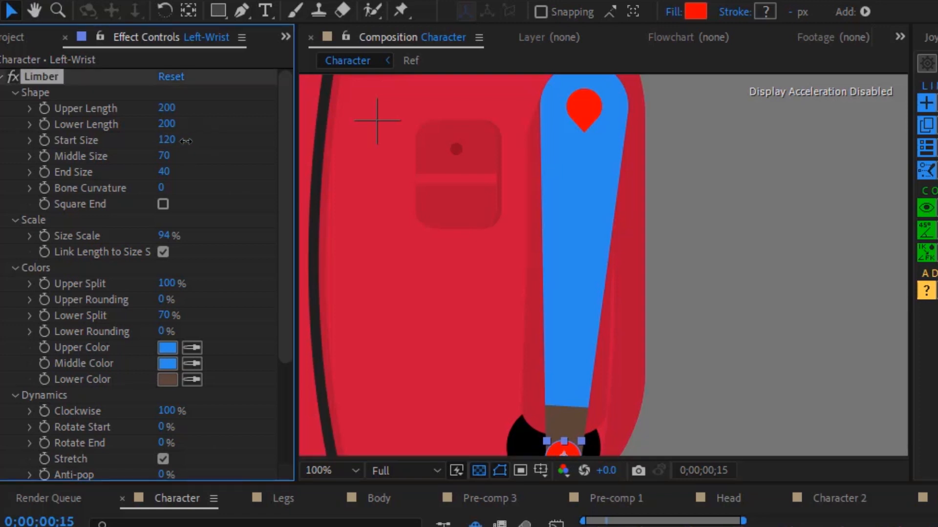
pyautogui.click(164, 156)
pyautogui.press('BackSpace')
pyautogui.write('100')
pyautogui.press('Return')
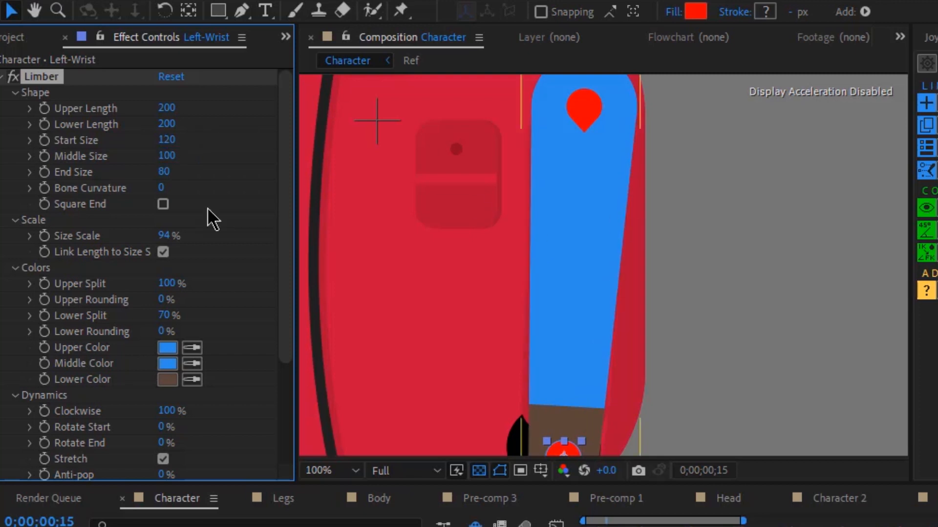
# Set the limb's End Size to 65 and bend the arm by moving Left-Wrist up below the pocket
pyautogui.click(164, 171)
pyautogui.write('60')
pyautogui.press('Return')
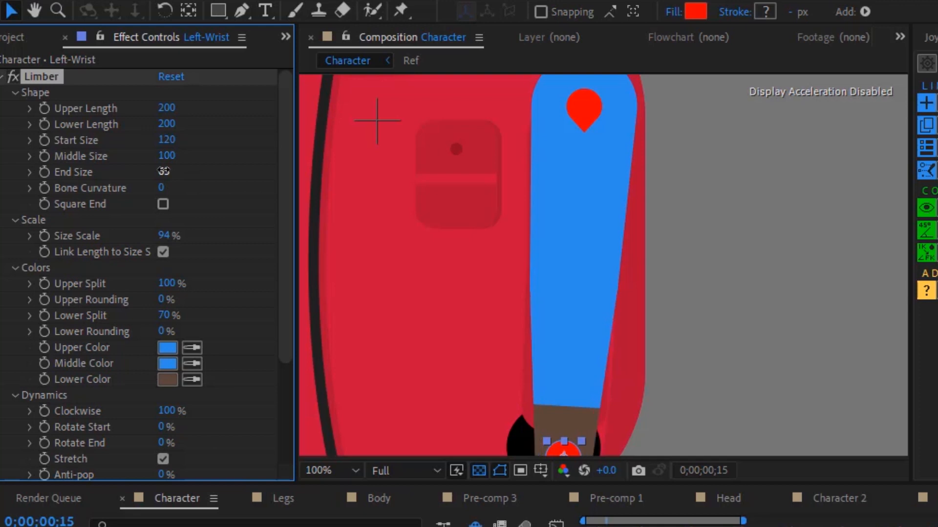
pyautogui.moveTo(563, 452); pyautogui.dragTo(409, 250)
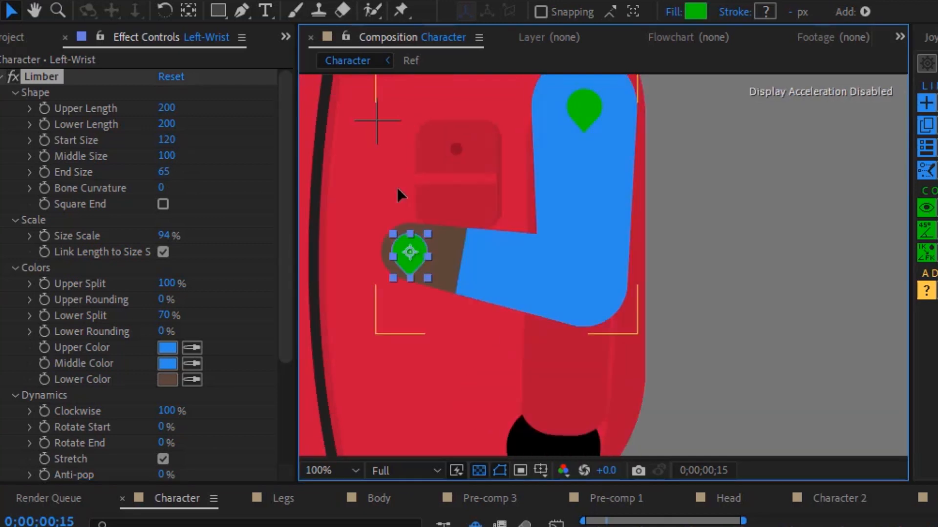
# Undo the Left-Wrist move that bent the arm and sample the dark red of the sleeve shading as the limb's Upper Color
pyautogui.press(',')
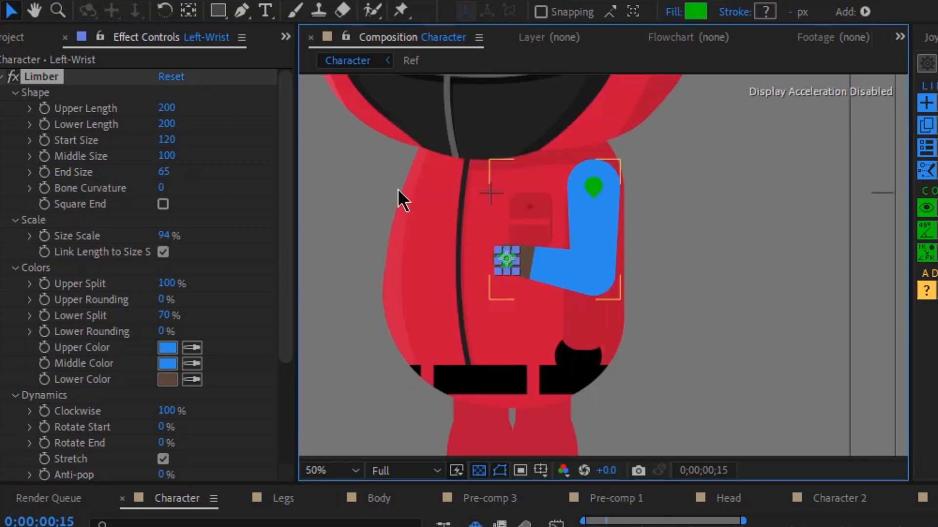
pyautogui.hotkey('ctrl', 'z')
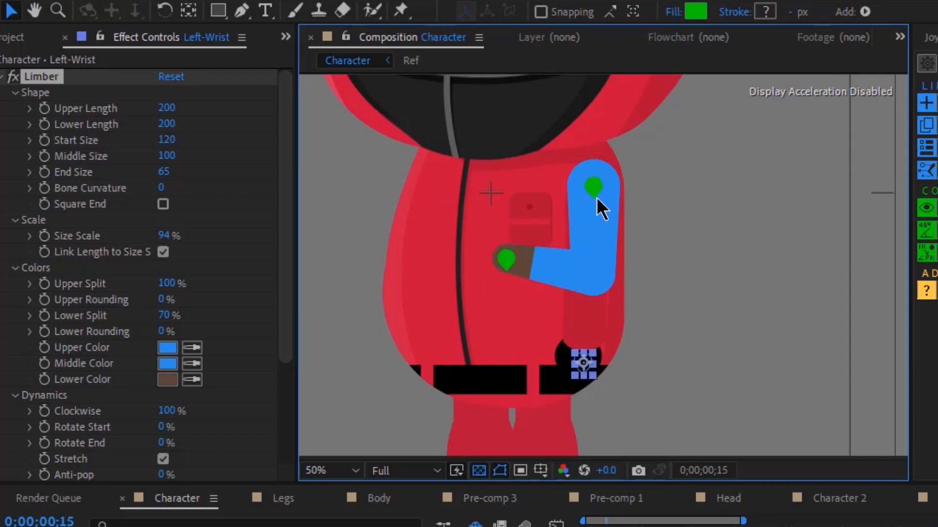
pyautogui.click(192, 348)
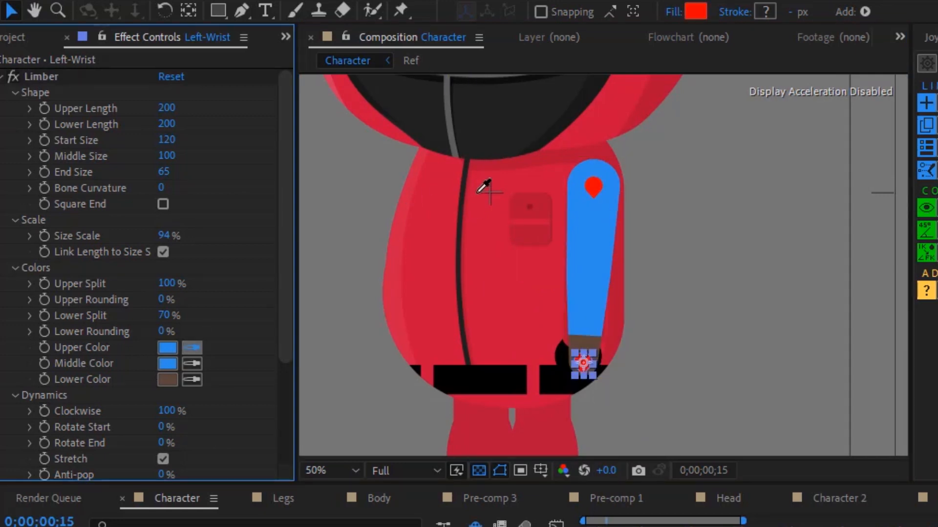
pyautogui.click(501, 178)
pyautogui.press('.')
pyautogui.press(',')
pyautogui.click(191, 348)
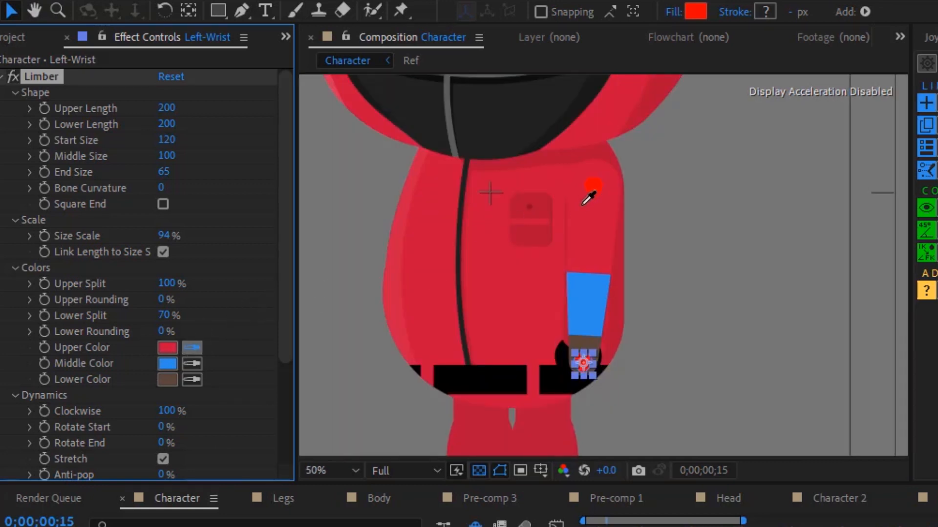
pyautogui.click(567, 198)
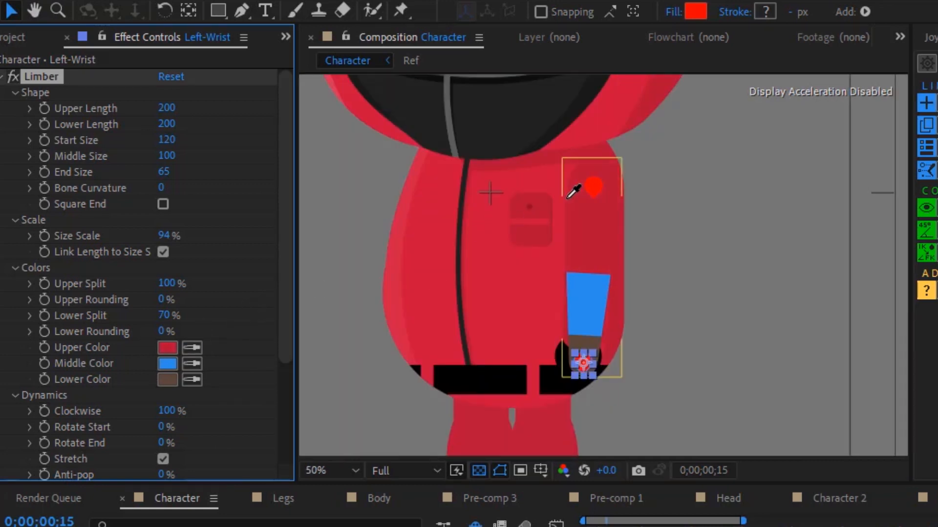
# Sample the same dark red for the limb's Middle Color and the belt's black for its Lower Color
pyautogui.click(192, 364)
pyautogui.click(169, 346)
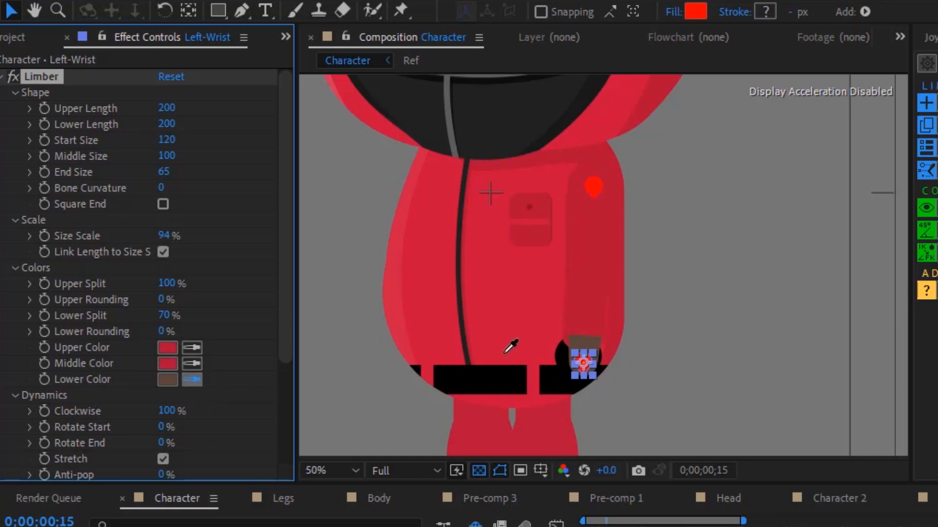
pyautogui.click(492, 376)
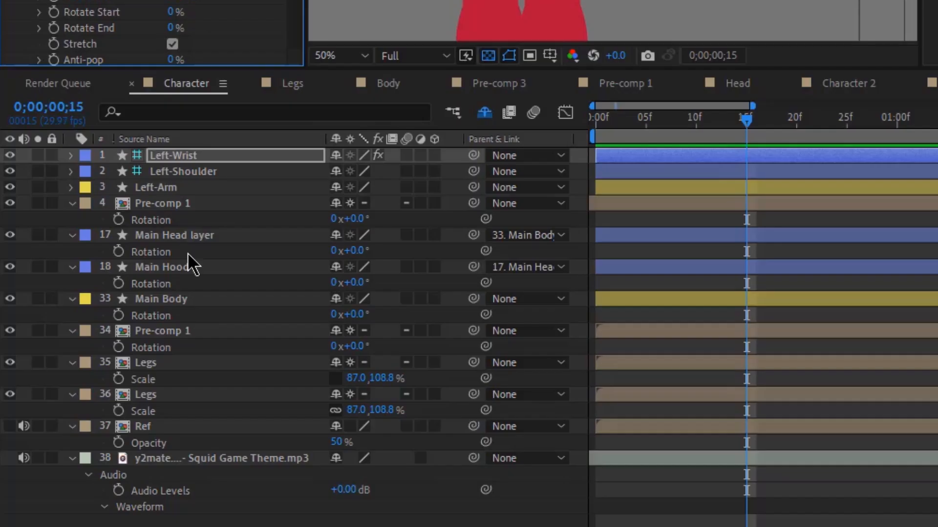
# Delete the old left arm layer, the upper Pre-comp 1 directly below Left-Arm
pyautogui.click(187, 205)
pyautogui.press('Delete')
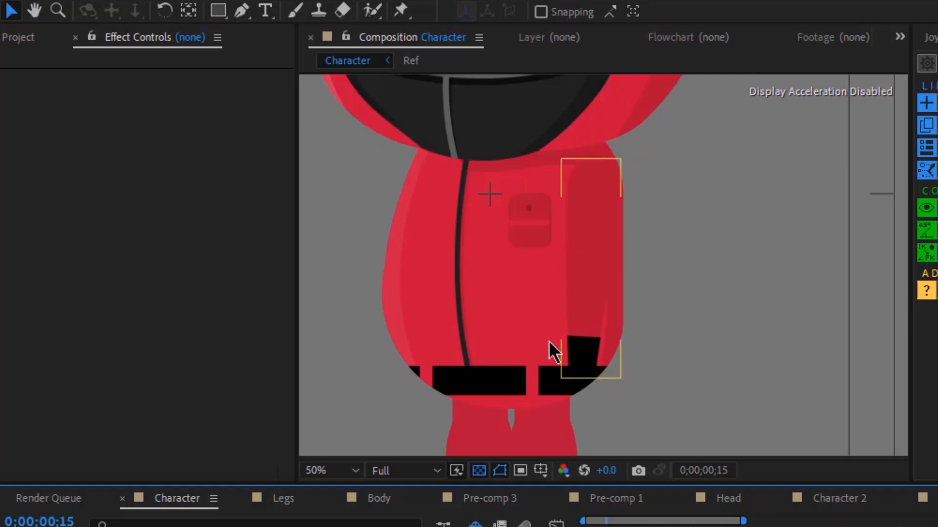
pyautogui.click(591, 245)
pyautogui.click(489, 132)
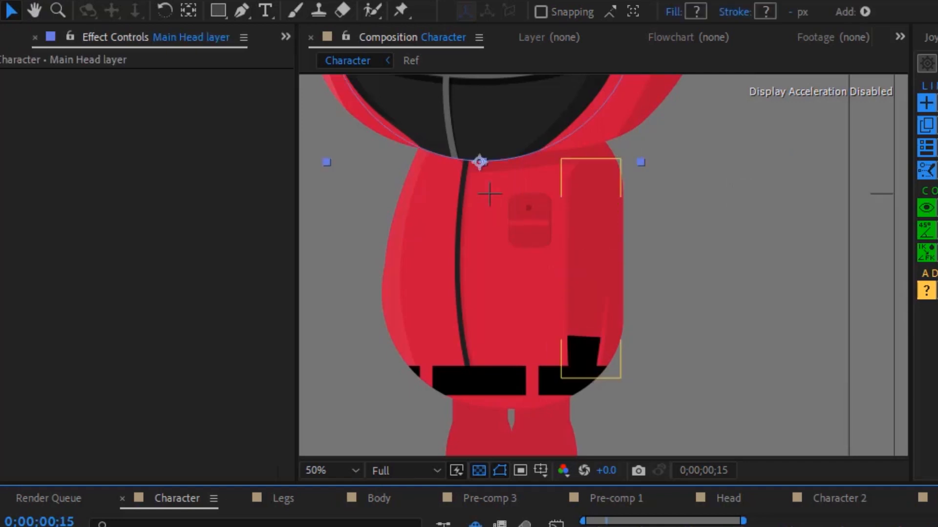
# Set the left limb's Start Size to 150, Middle Size to 130 and End Size to 100
pyautogui.click(581, 364)
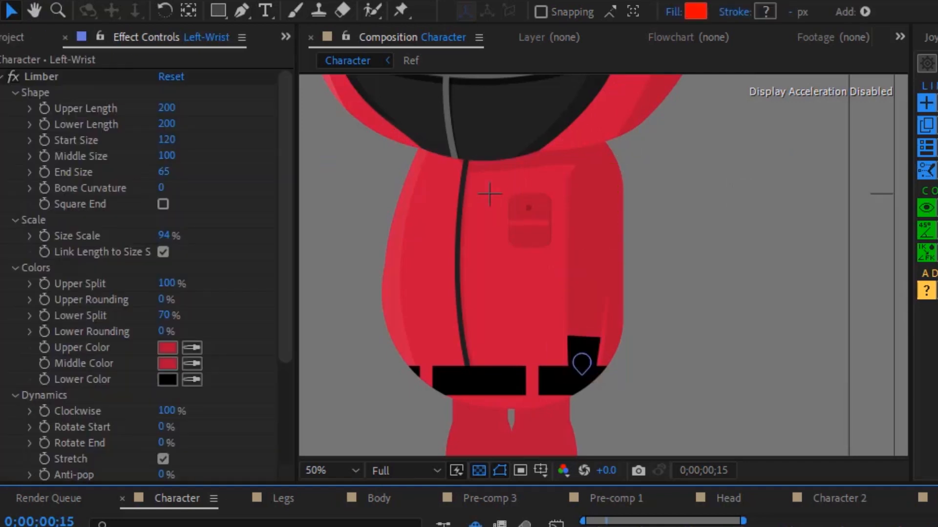
pyautogui.click(173, 141)
pyautogui.write('150')
pyautogui.press('Return')
pyautogui.click(167, 157)
pyautogui.write('130')
pyautogui.press('Return')
pyautogui.click(166, 171)
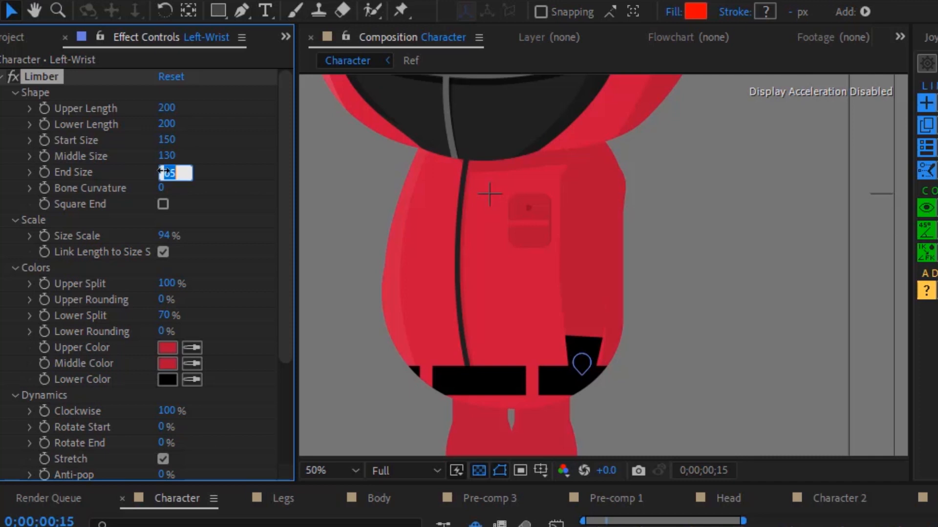
pyautogui.write('100')
pyautogui.press('Return')
# Nudge the Left-Shoulder controller slightly inward so the upper arm fits within the body outline
pyautogui.hotkey('ctrl', 'Down')
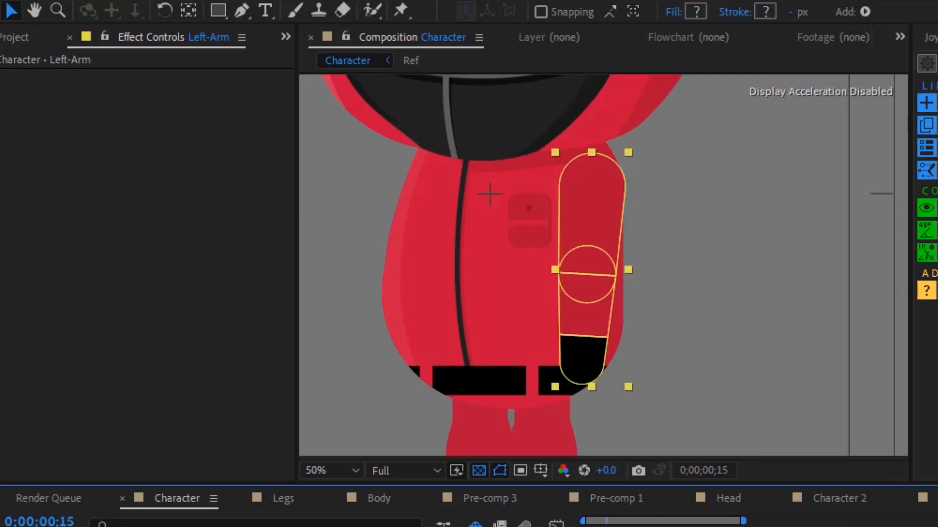
pyautogui.click(587, 191)
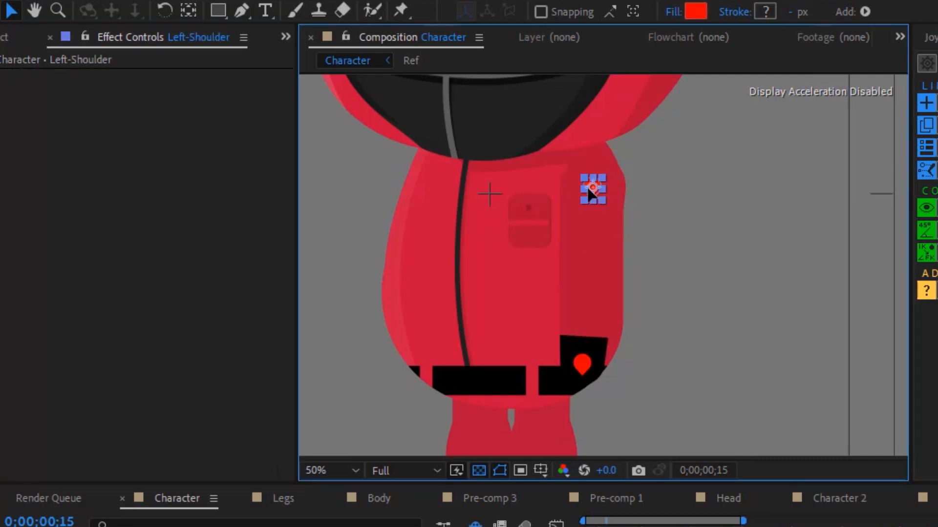
pyautogui.moveTo(587, 193); pyautogui.dragTo(586, 193)
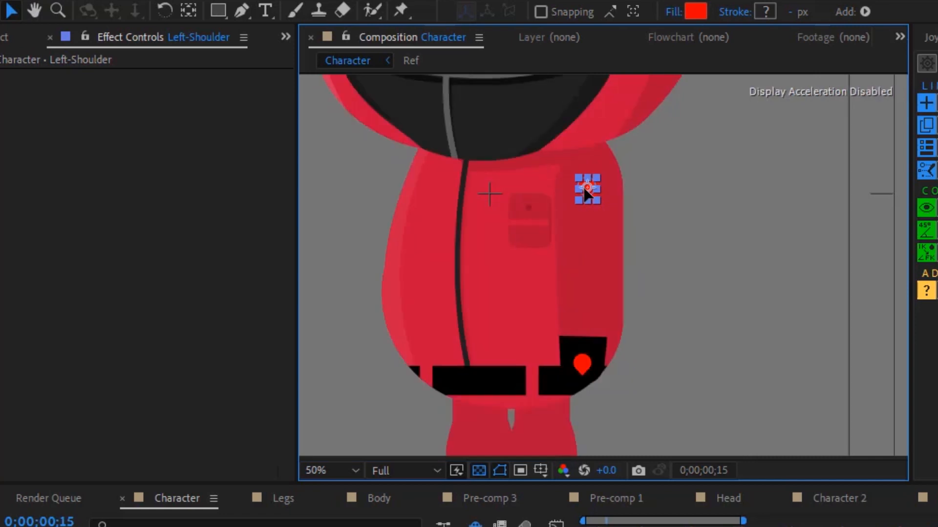
pyautogui.click(589, 230)
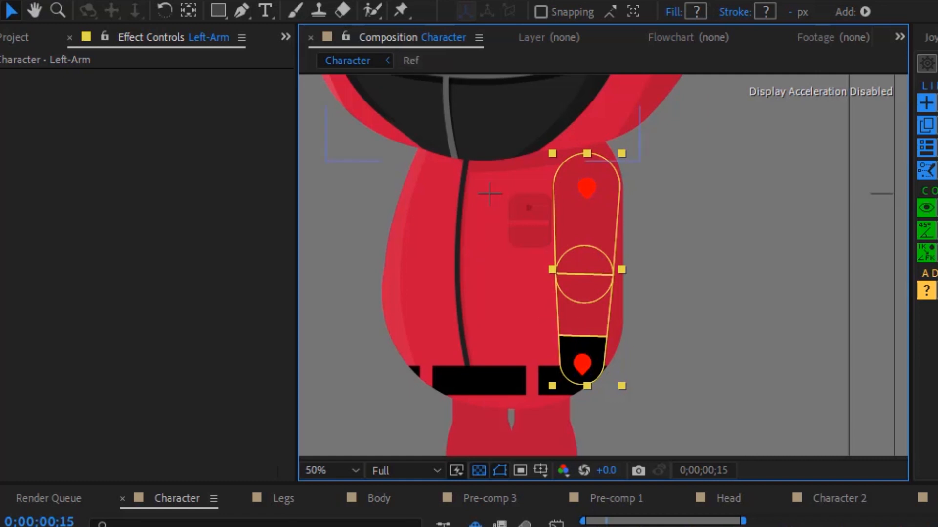
pyautogui.hotkey('ctrl', 'shift', 'a')
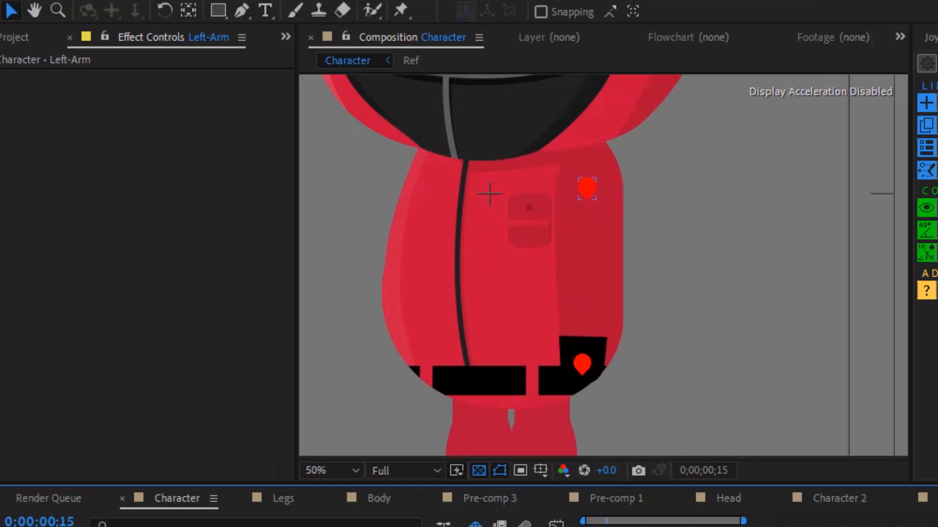
# Create a new Limber arm of type Taper and name it Right
pyautogui.click(586, 269)
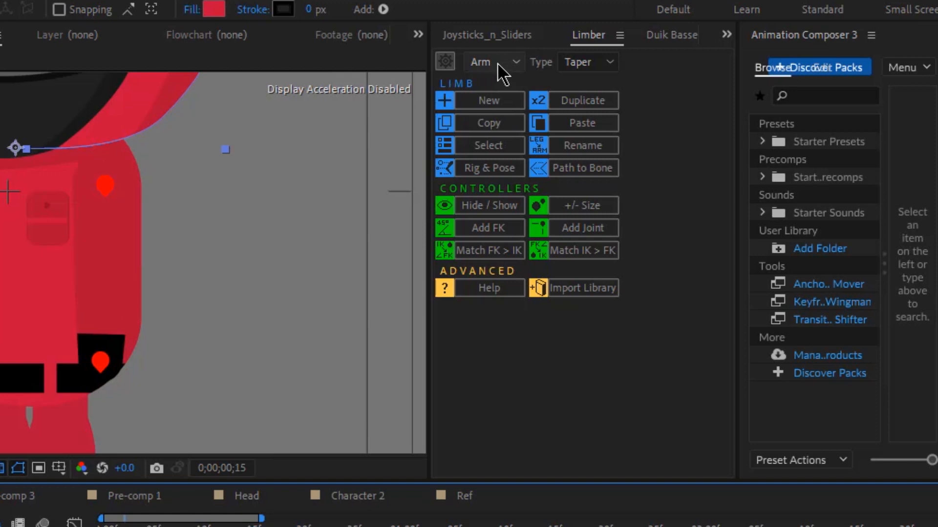
pyautogui.click(498, 63)
pyautogui.click(479, 84)
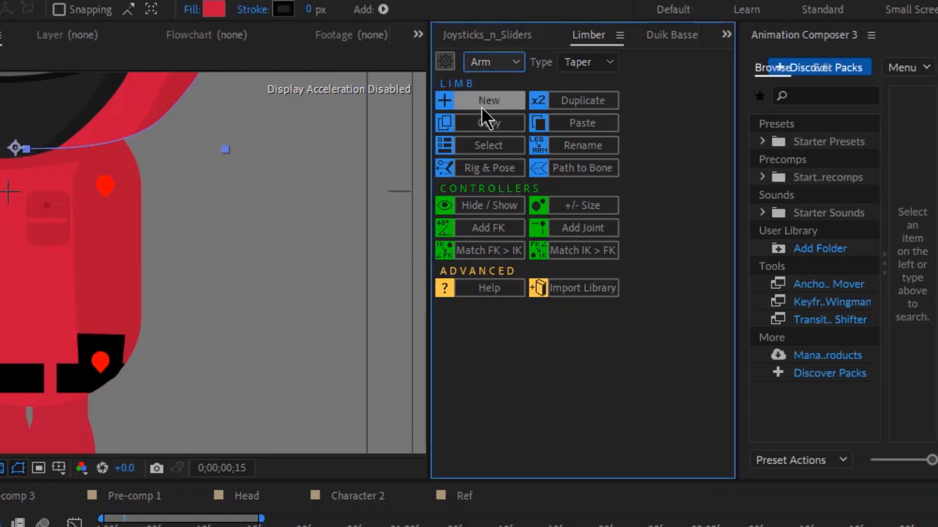
pyautogui.click(482, 109)
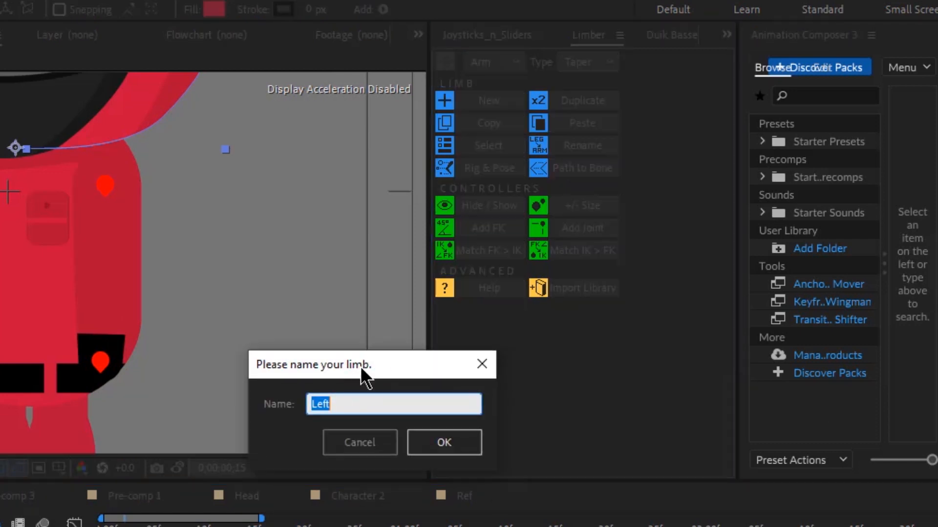
pyautogui.write('Right')
pyautogui.press('Return')
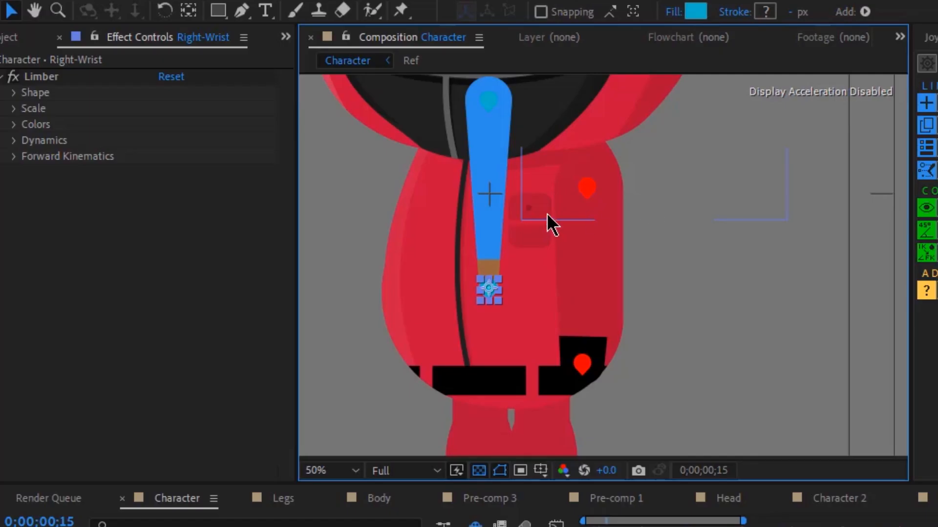
# Copy the limb settings from Left-Wrist and paste them onto the Right-Wrist limb
pyautogui.click(563, 177)
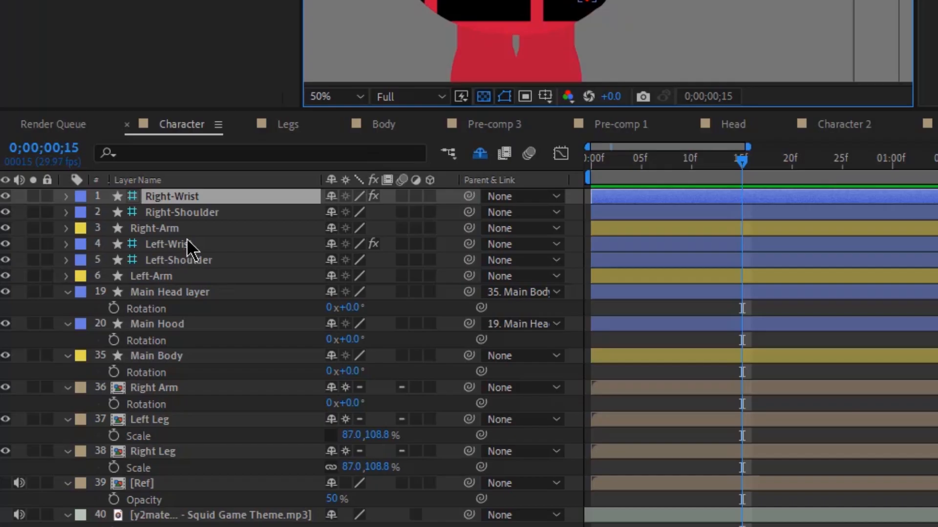
pyautogui.click(189, 244)
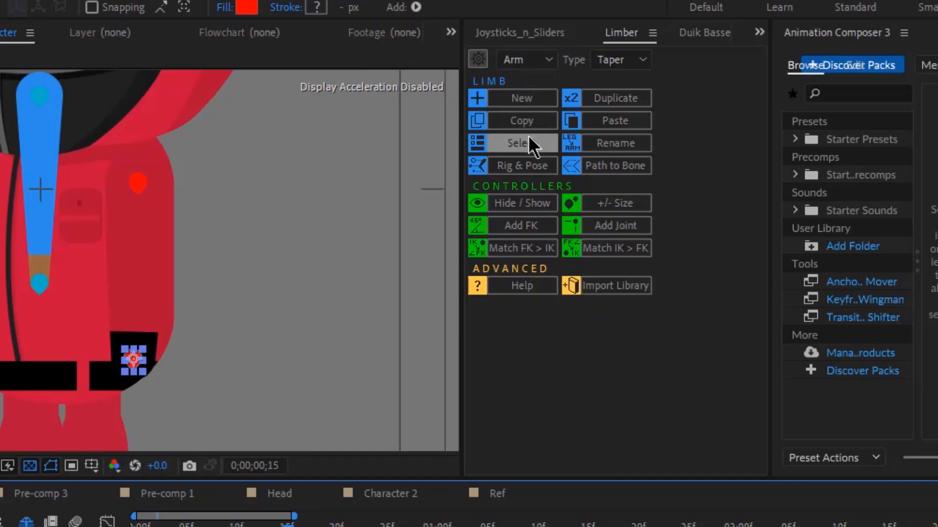
pyautogui.click(521, 122)
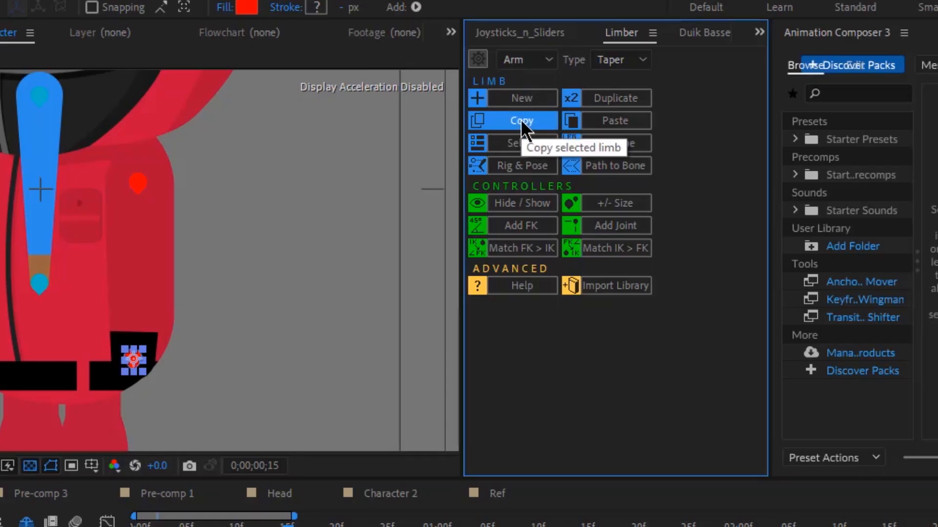
pyautogui.click(158, 197)
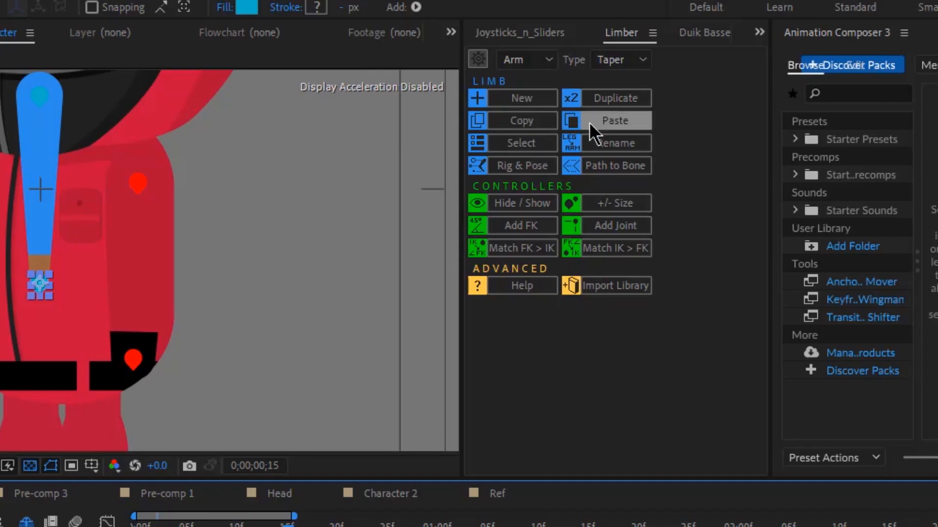
pyautogui.click(594, 120)
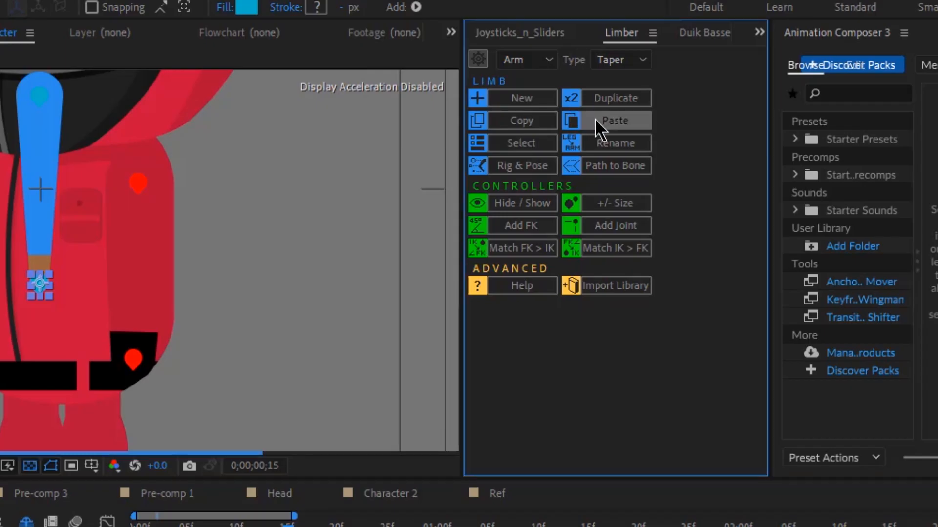
# Move the Right-Shoulder and Right-Wrist controllers together to place the new arm on the torso side opposite the left arm
pyautogui.click(486, 109)
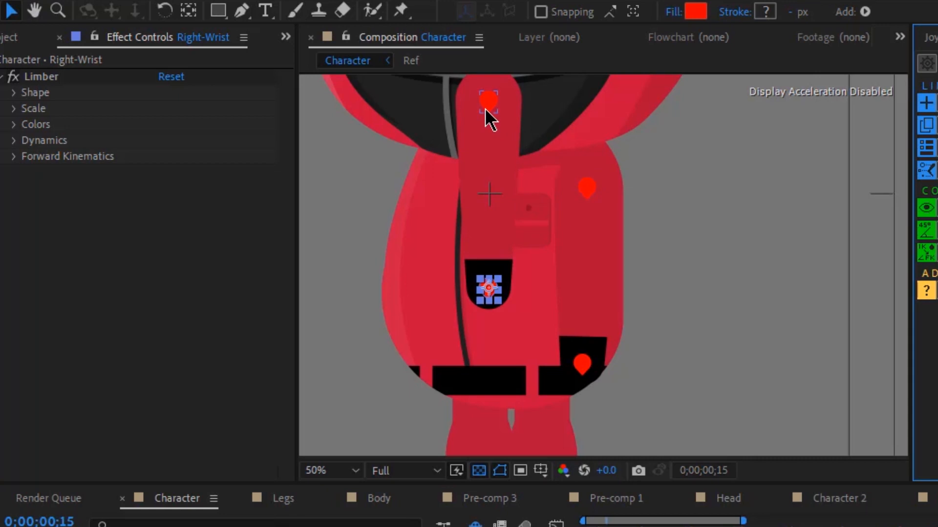
pyautogui.click(486, 109)
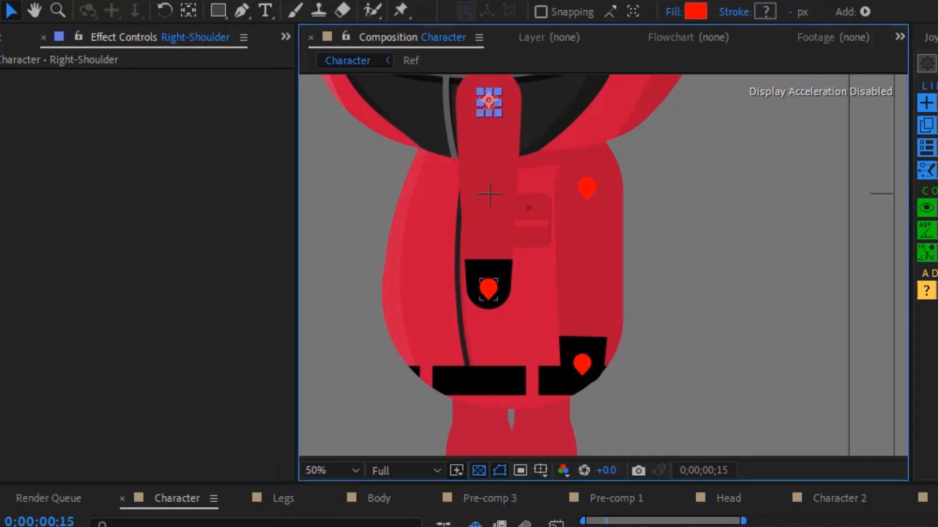
pyautogui.keyDown('shift'); pyautogui.click(488, 288); pyautogui.keyUp('shift')
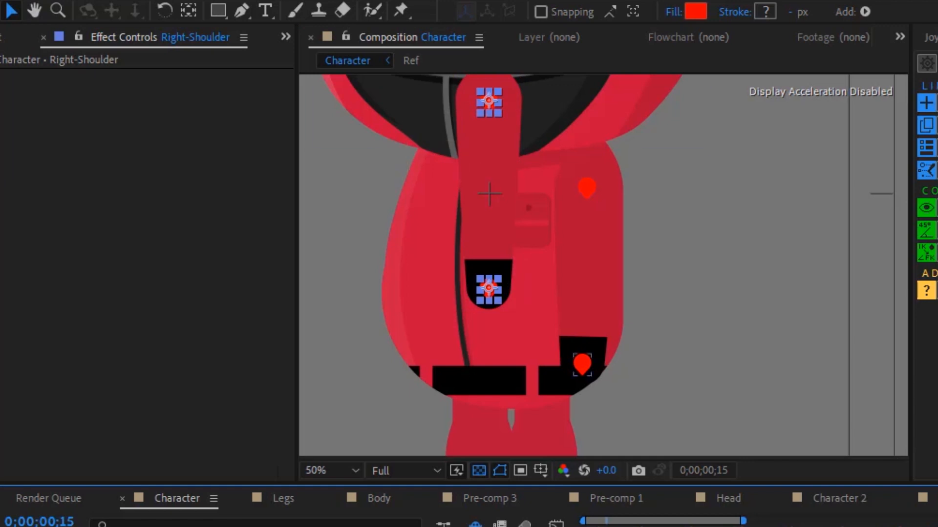
pyautogui.click(488, 288)
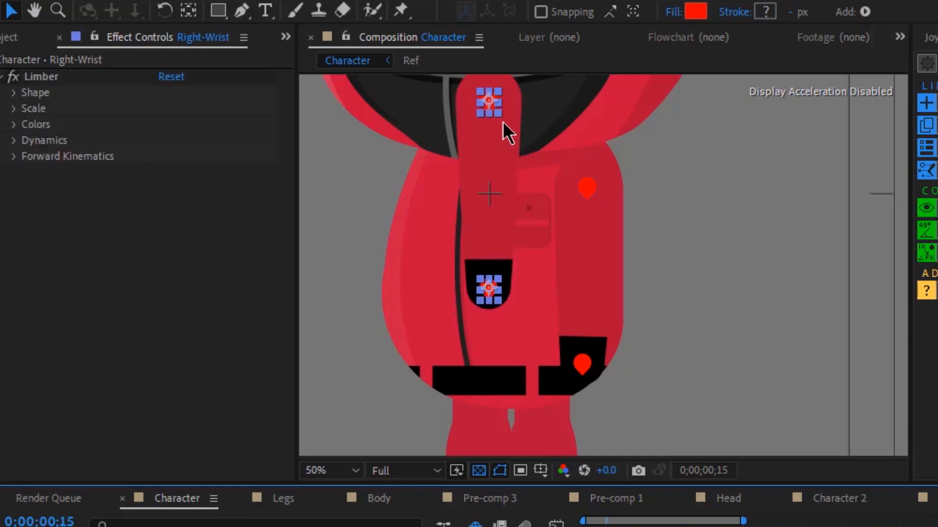
pyautogui.moveTo(497, 100); pyautogui.dragTo(585, 184)
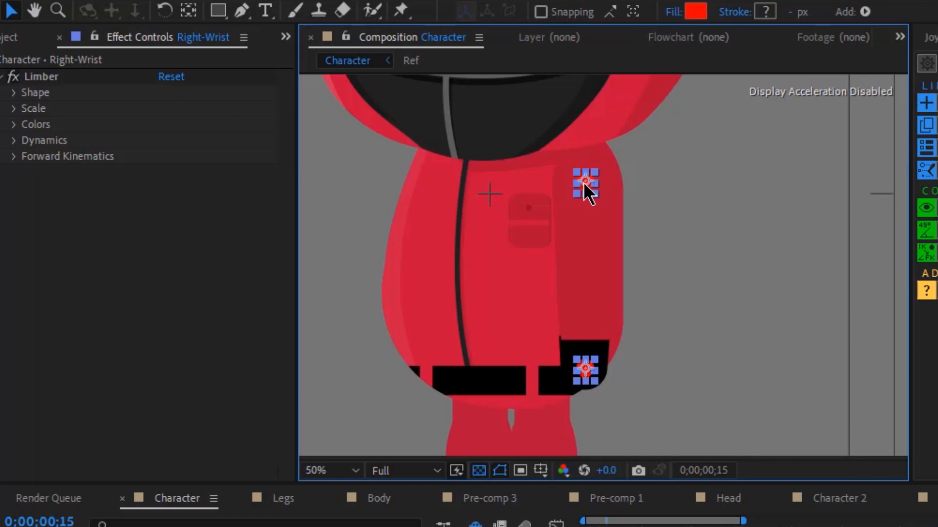
pyautogui.click(421, 183)
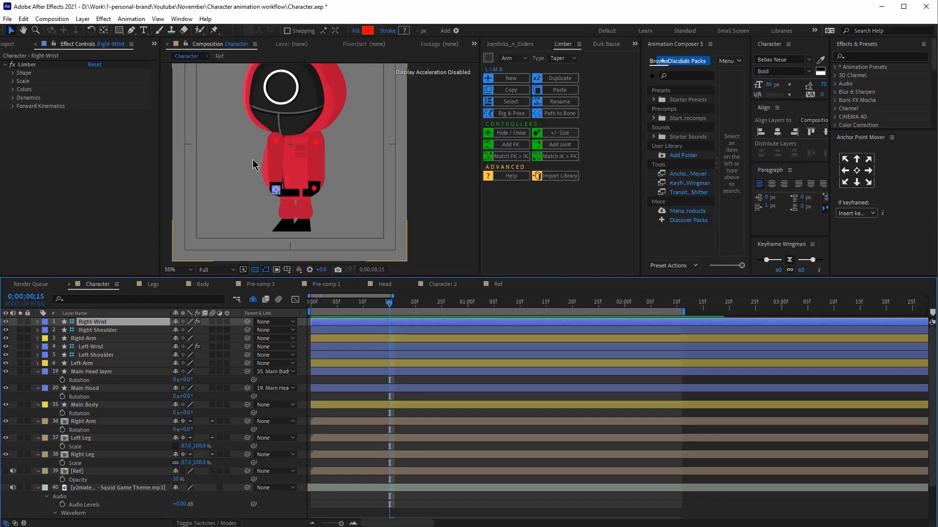
# Parent the Left-Shoulder controller to Main Body, test the link by rotating Main Body 17°, and undo the rotation
pyautogui.scroll(2, 476, 263)
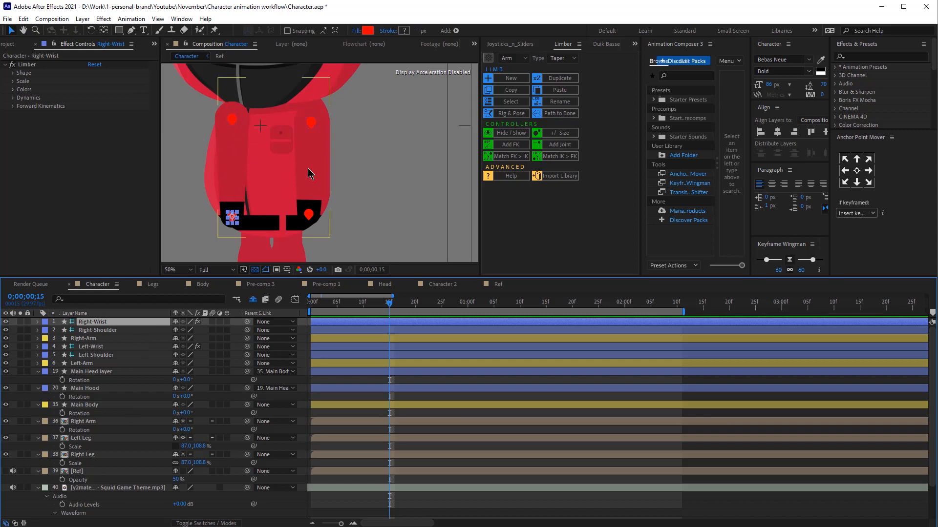
pyautogui.click(93, 355)
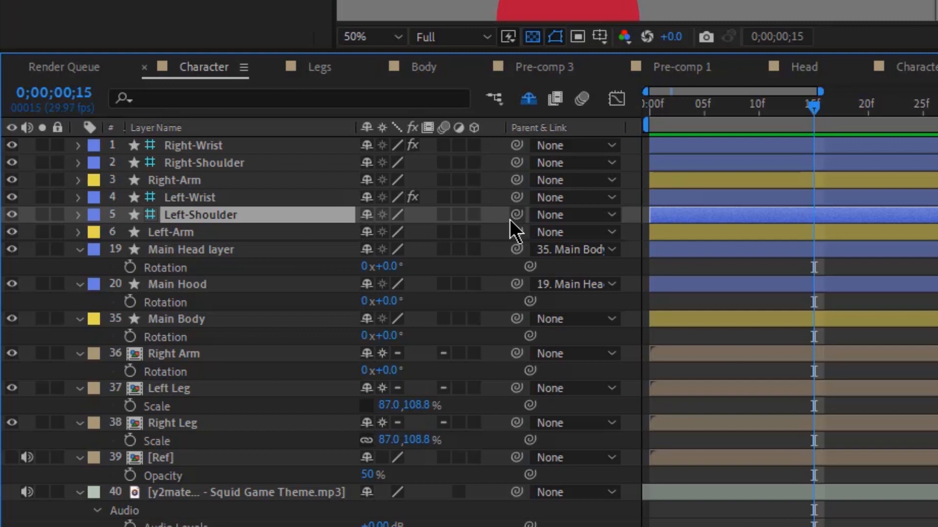
pyautogui.moveTo(518, 218); pyautogui.dragTo(207, 322)
pyautogui.moveTo(368, 336); pyautogui.dragTo(406, 335)
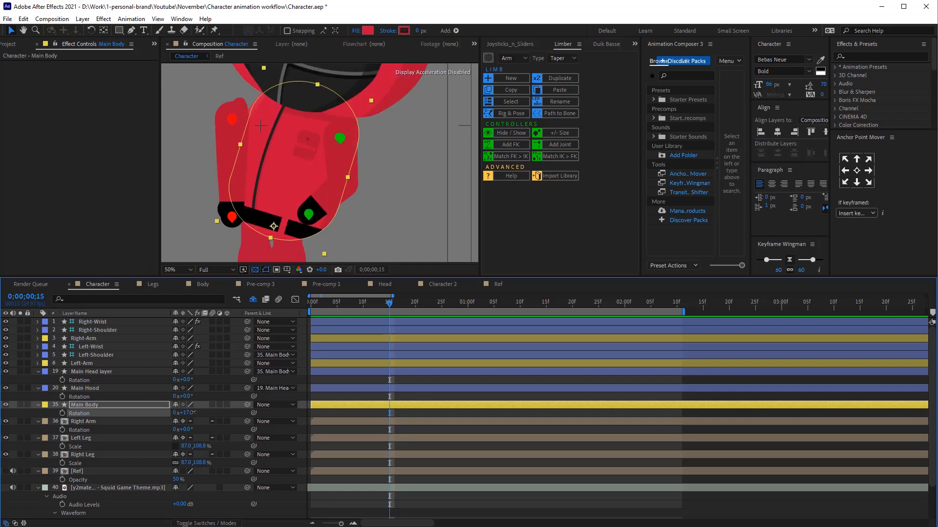
pyautogui.hotkey('ctrl', 'z')
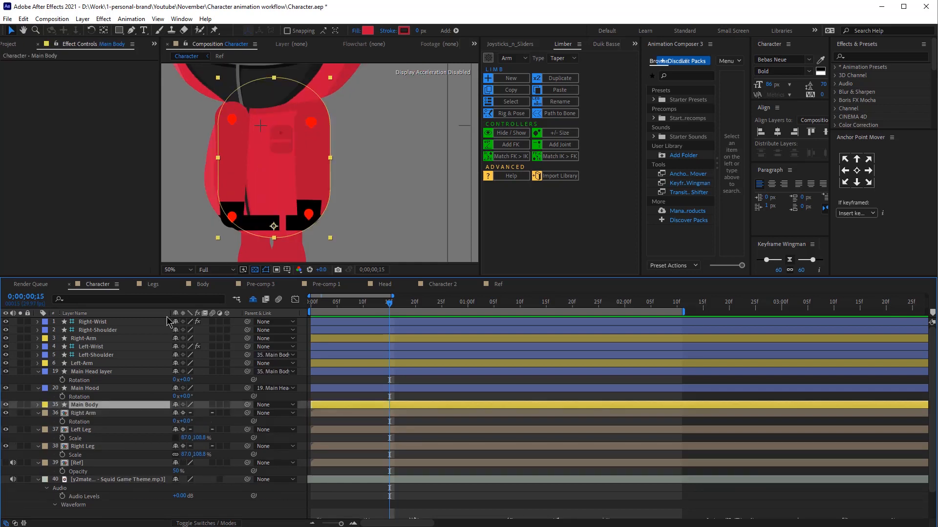
# Parent the Right-Shoulder controller to Main Body and reveal Main Body's Rotation property
pyautogui.click(334, 397)
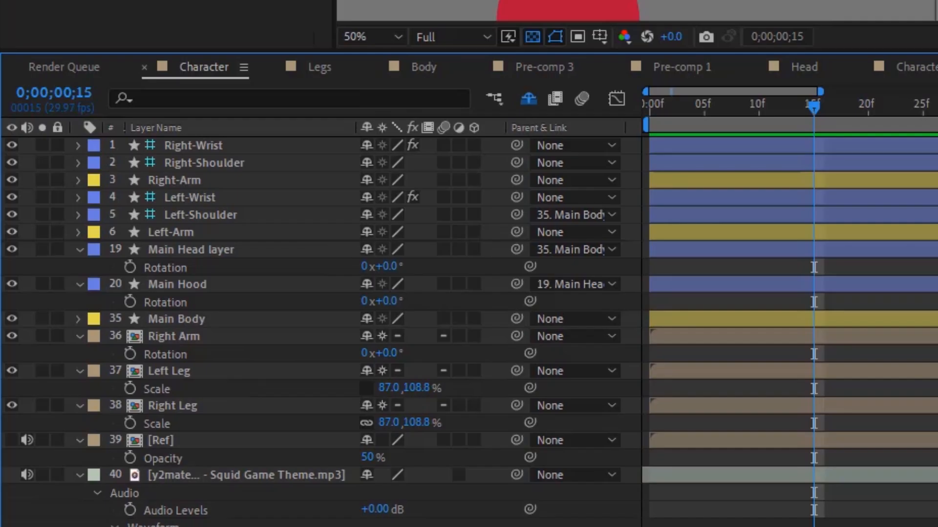
pyautogui.click(205, 163)
pyautogui.moveTo(516, 162); pyautogui.dragTo(193, 320)
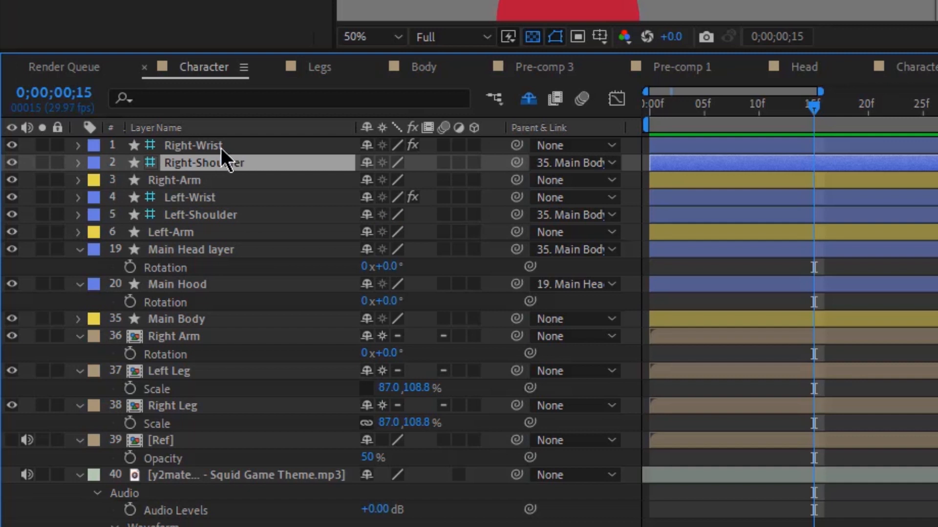
pyautogui.click(239, 319)
pyautogui.press('r')
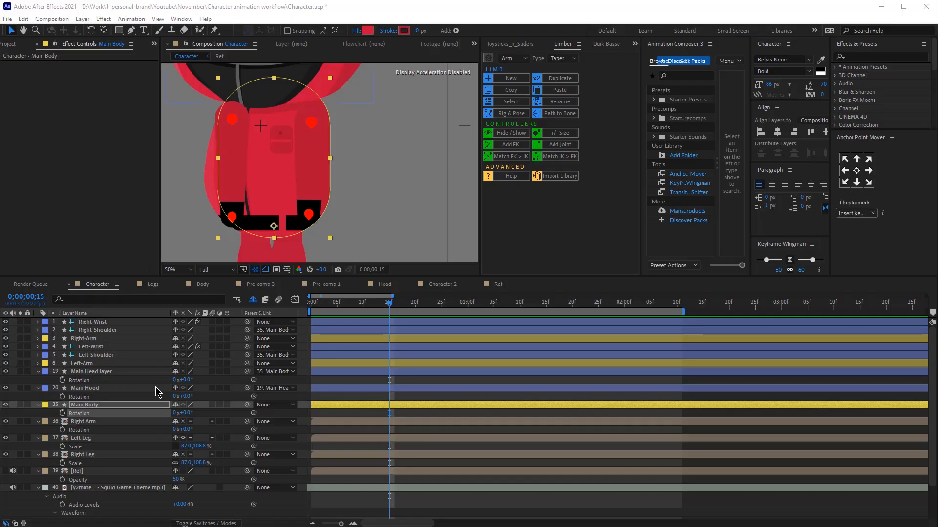
# Move the Right-Wrist, Right-Shoulder and Right-Arm layers below the Right Leg layer in the stacking order
pyautogui.click(109, 322)
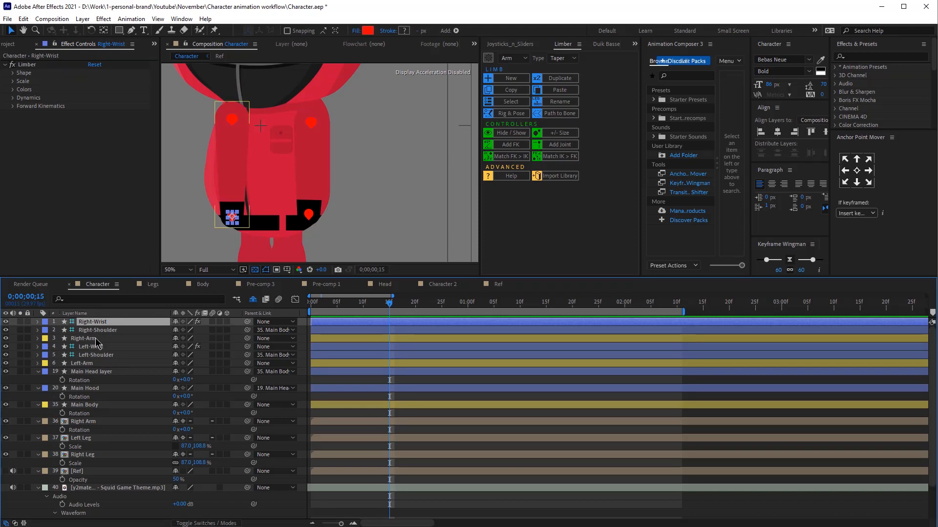
pyautogui.keyDown('shift'); pyautogui.click(95, 339); pyautogui.keyUp('shift')
pyautogui.moveTo(94, 328); pyautogui.dragTo(84, 470)
# Solo the old Right Arm precomp to check its artwork and delete that layer from the Character composition
pyautogui.click(89, 432)
pyautogui.click(91, 396)
pyautogui.click(20, 396)
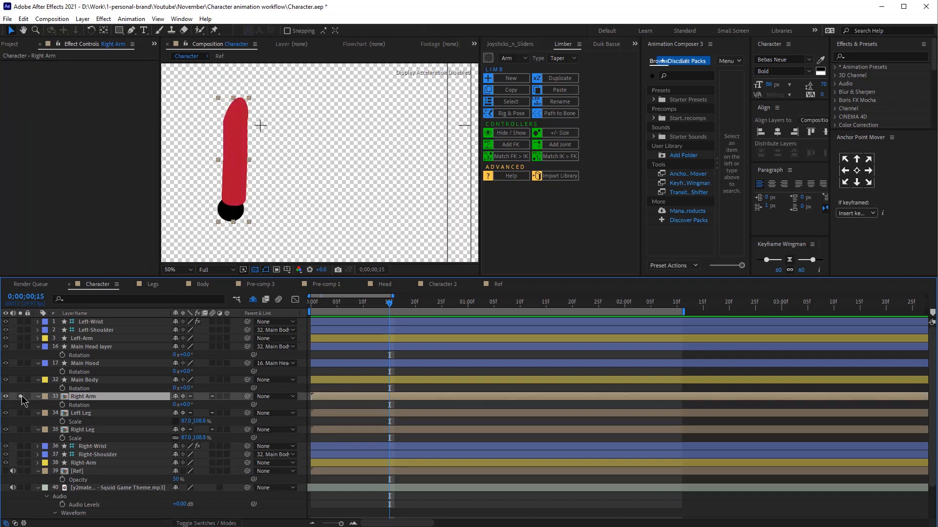
pyautogui.press('Delete')
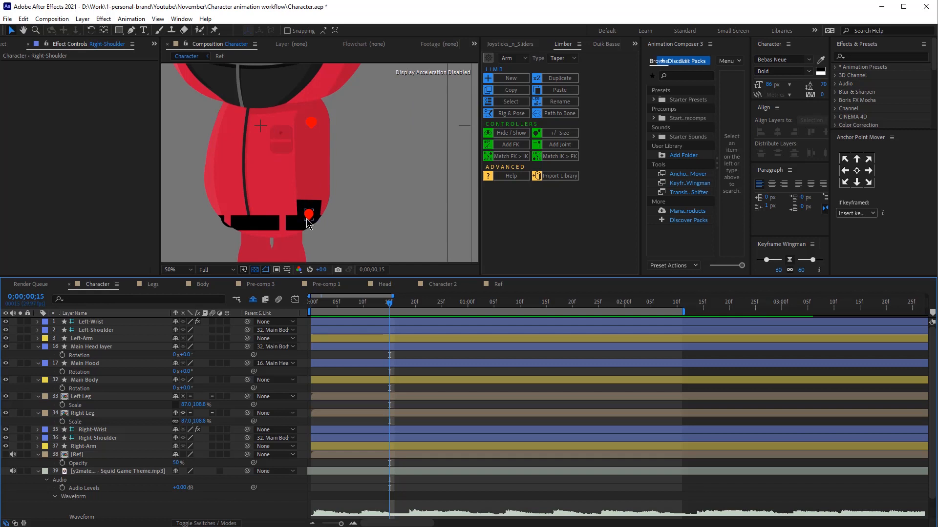
pyautogui.press(',')
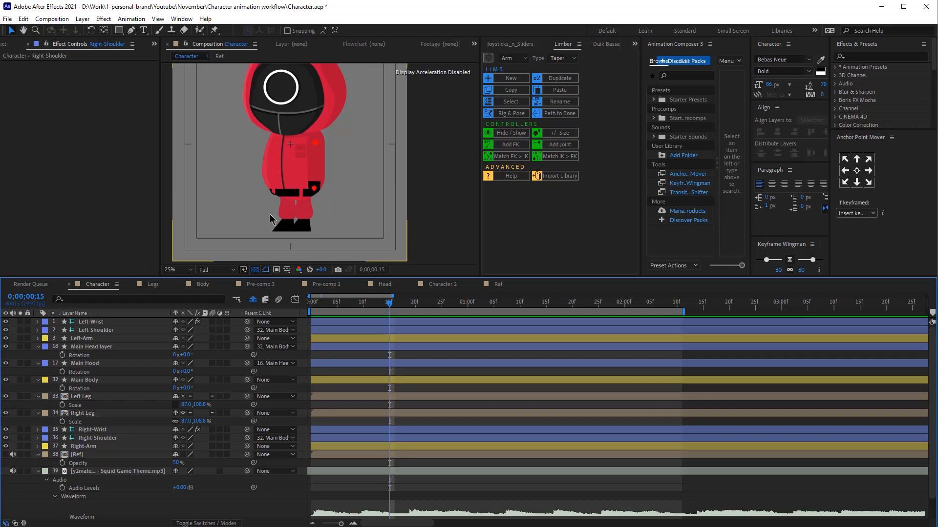
pyautogui.press('.')
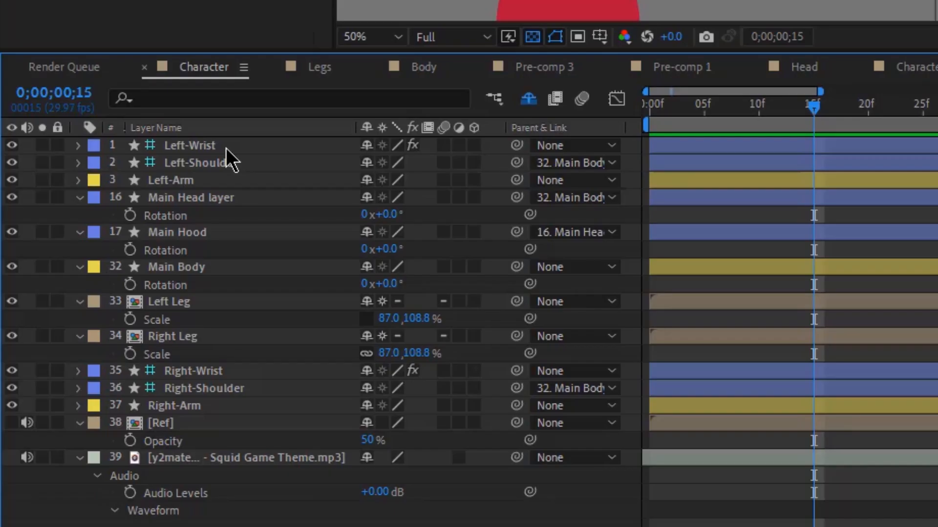
# Mark the Left-Shoulder and Left-Arm layers as shy to hide them from the timeline
pyautogui.click(217, 164)
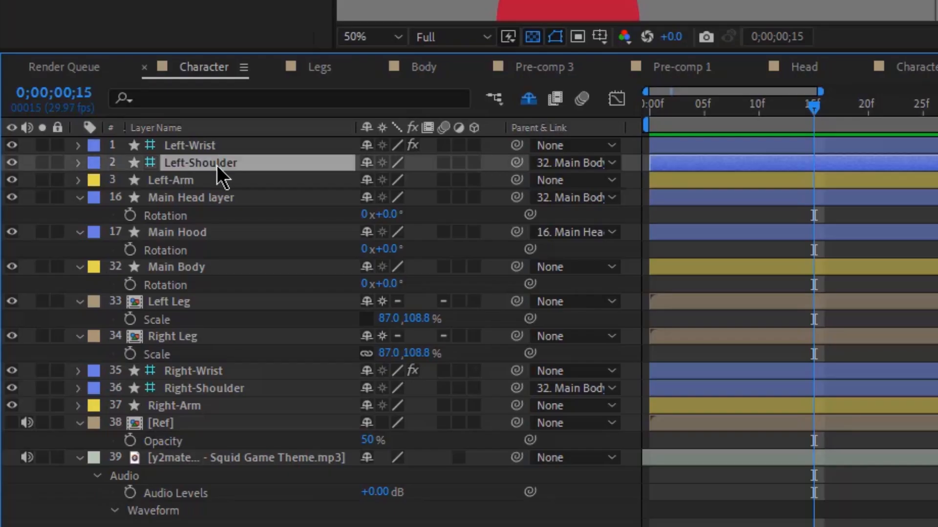
pyautogui.click(367, 162)
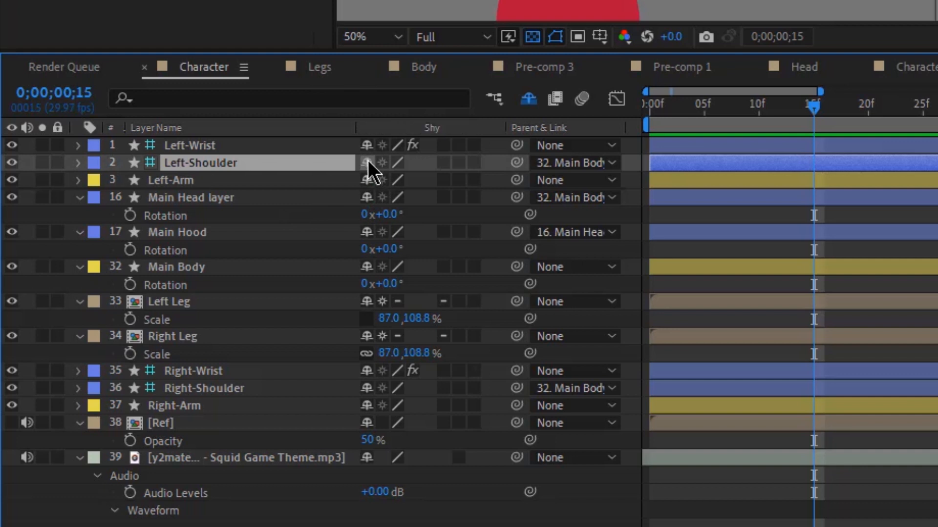
pyautogui.click(163, 163)
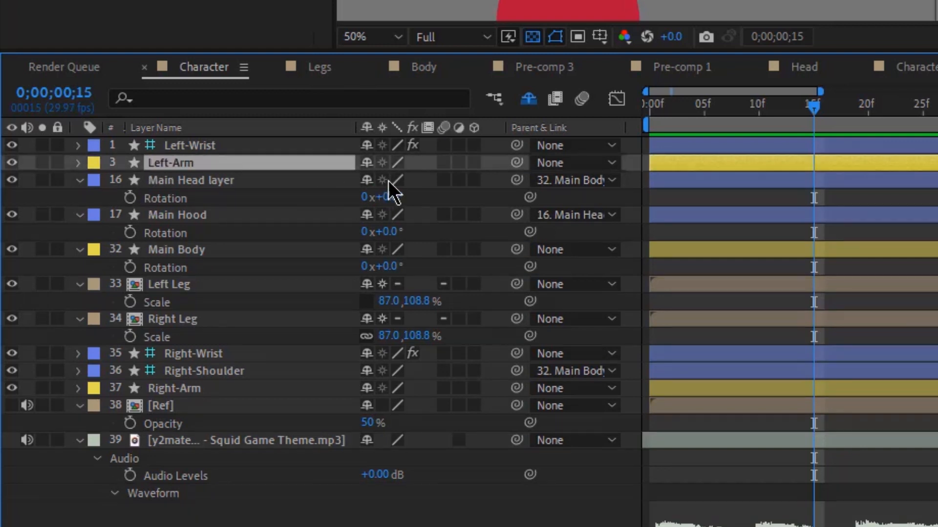
pyautogui.click(367, 163)
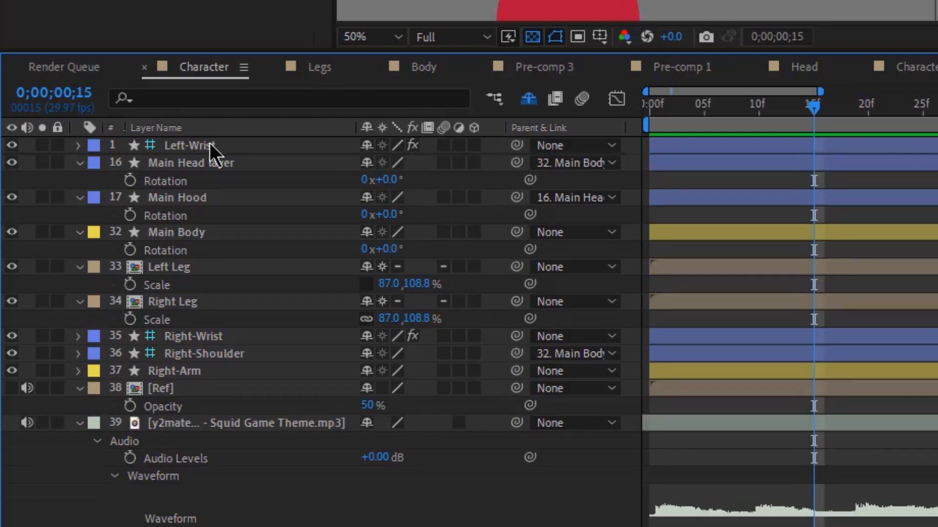
# Mark the Right-Shoulder and Right-Arm layers as shy, leaving only the Right-Wrist controller of that limb listed
pyautogui.click(253, 147)
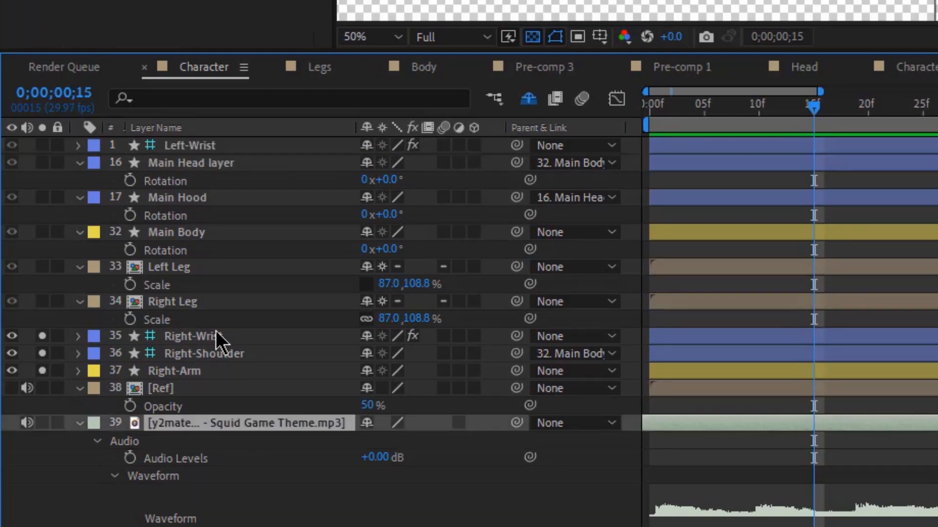
pyautogui.click(216, 335)
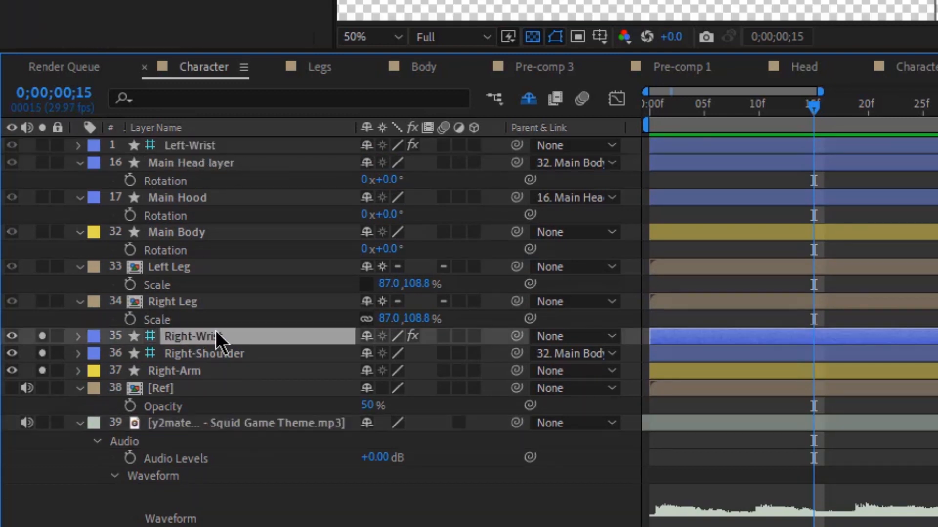
pyautogui.click(213, 359)
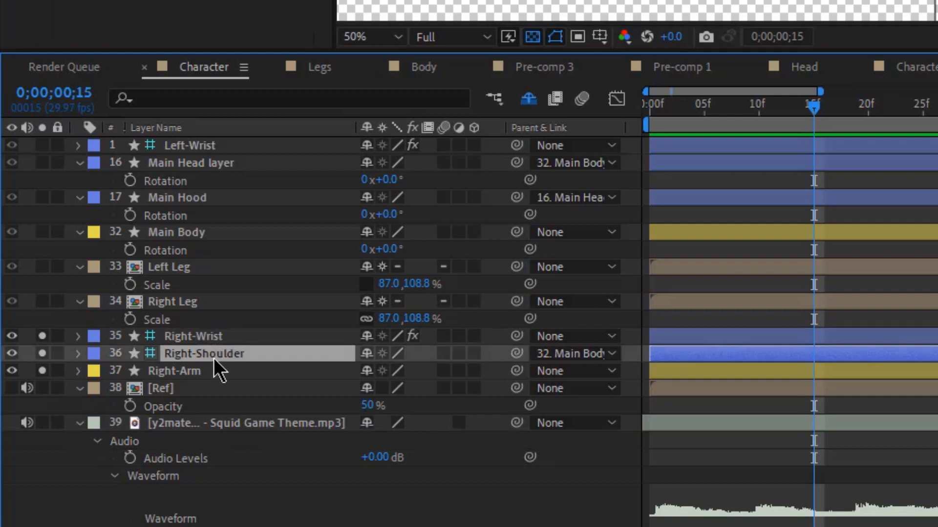
pyautogui.click(367, 353)
pyautogui.click(368, 356)
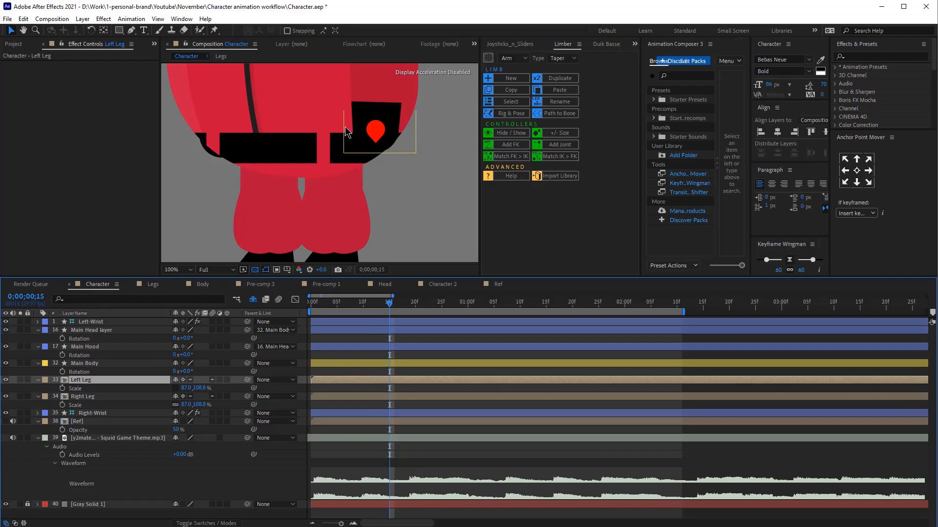
# Create a new Limber leg of type Taper and name it Left
pyautogui.press('F2')
pyautogui.scroll(-2, 344, 127)
pyautogui.moveTo(345, 127); pyautogui.dragTo(332, 158)
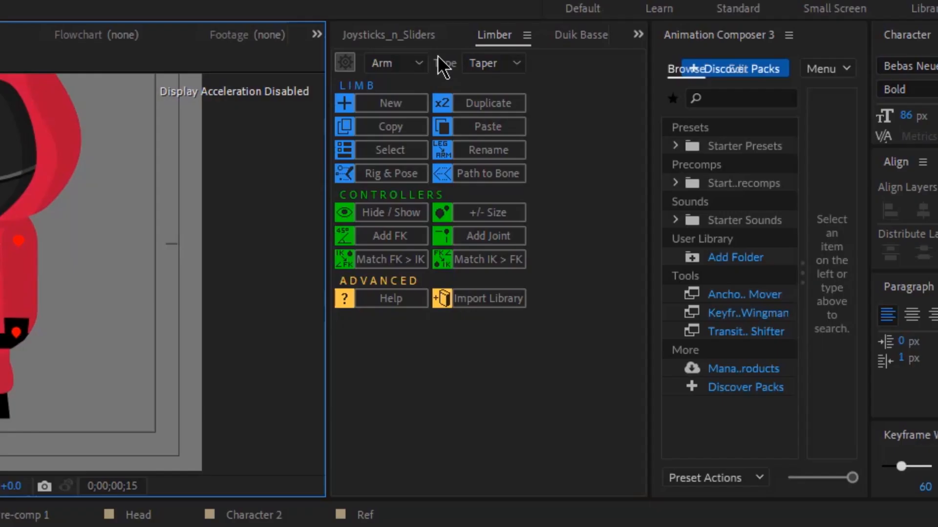
pyautogui.click(528, 59)
pyautogui.click(406, 103)
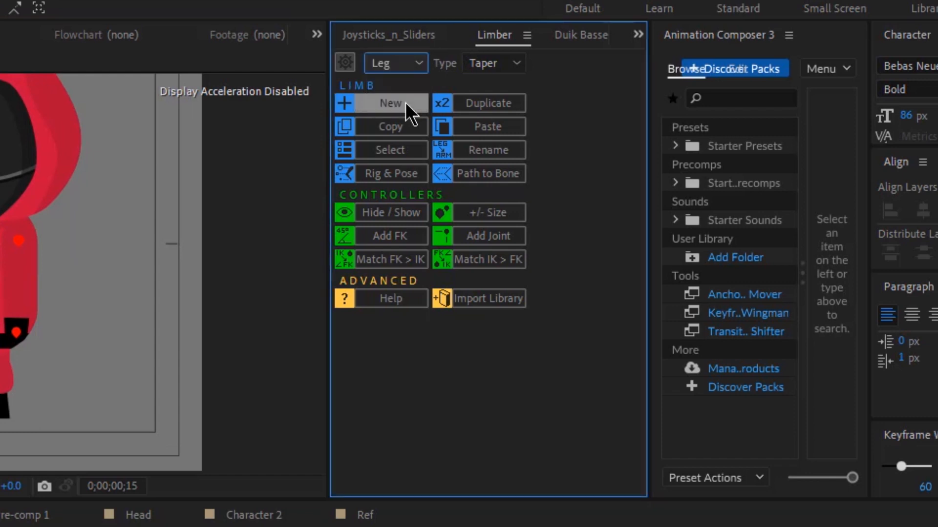
pyautogui.click(388, 62)
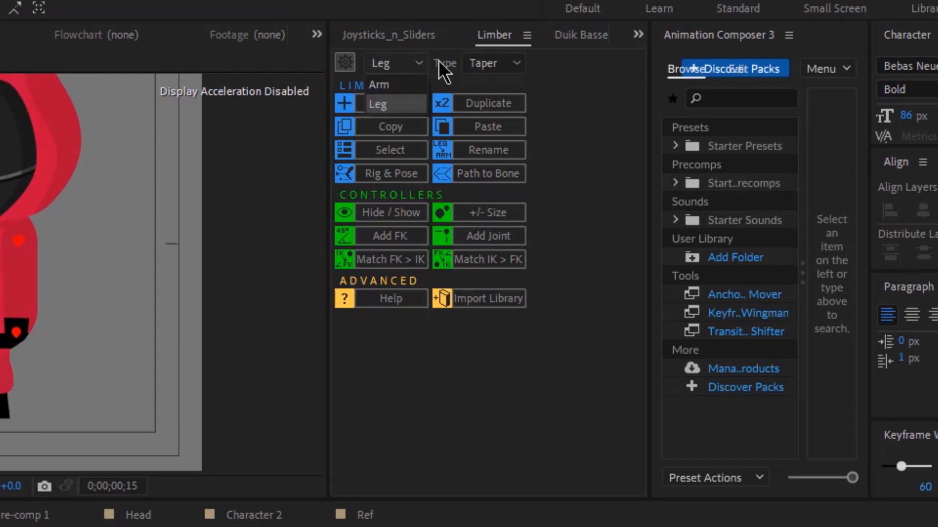
pyautogui.click(421, 104)
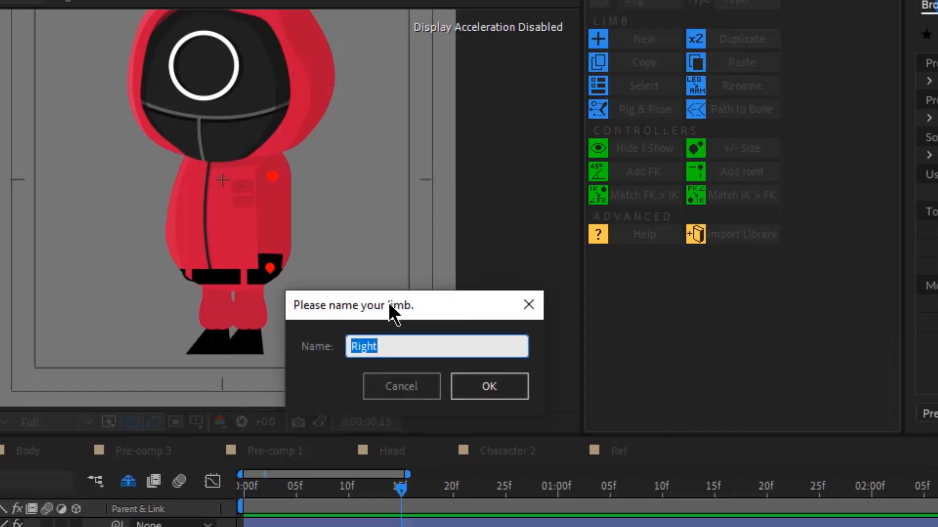
pyautogui.write('Left')
pyautogui.press('Return')
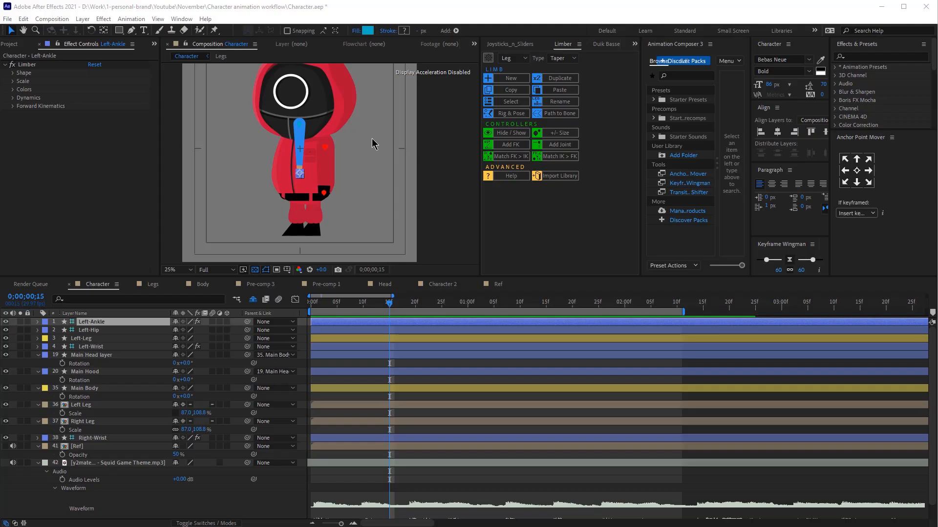
# Solo the Left-Ankle, Left-Hip and Left-Leg layers together with the original Left Leg artwork
pyautogui.press('.')
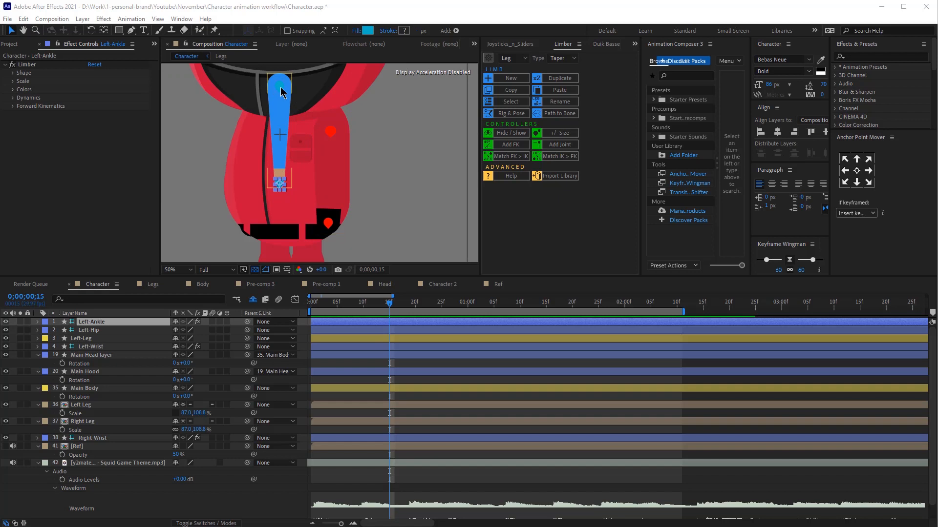
pyautogui.hotkey('ctrl', 'Down')
pyautogui.moveTo(21, 322); pyautogui.dragTo(22, 344)
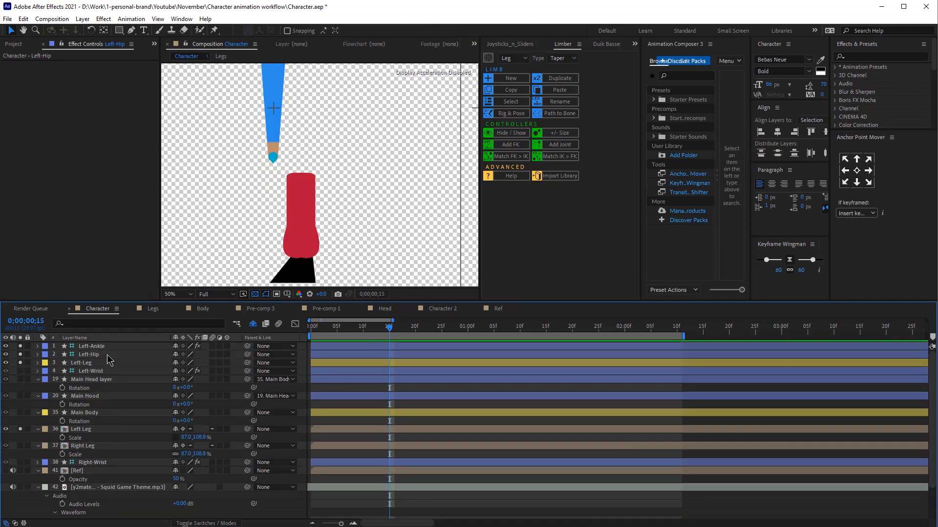
# Place the Left-Hip controller at the top of the leg artwork and the Left-Ankle controller straight below it at the foot
pyautogui.click(108, 355)
pyautogui.press('space')
pyautogui.moveTo(312, 155); pyautogui.dragTo(315, 222)
pyautogui.moveTo(280, 125); pyautogui.dragTo(303, 244)
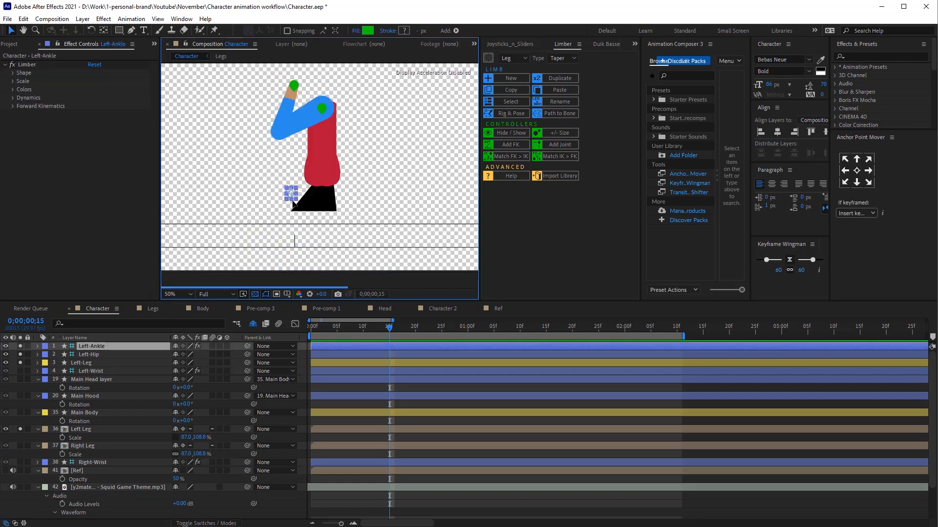
pyautogui.moveTo(293, 194); pyautogui.dragTo(319, 221)
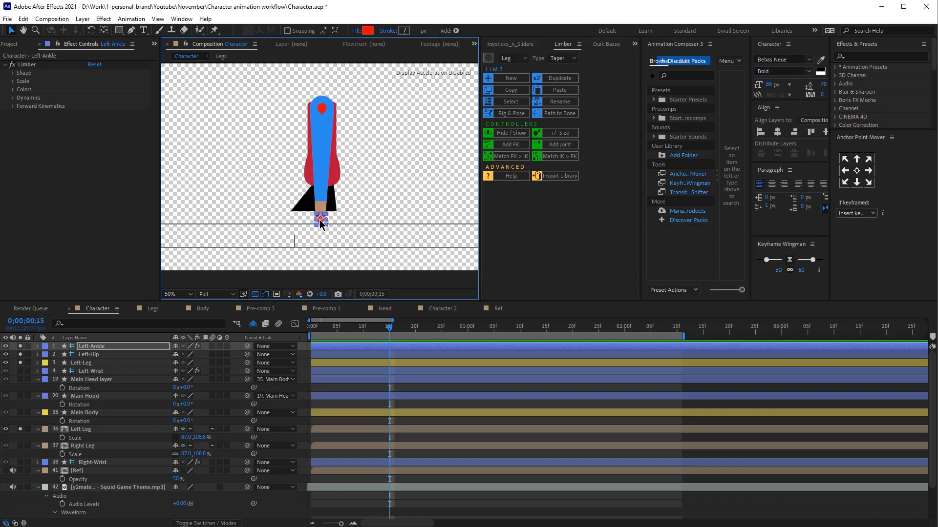
pyautogui.moveTo(321, 223); pyautogui.dragTo(322, 225)
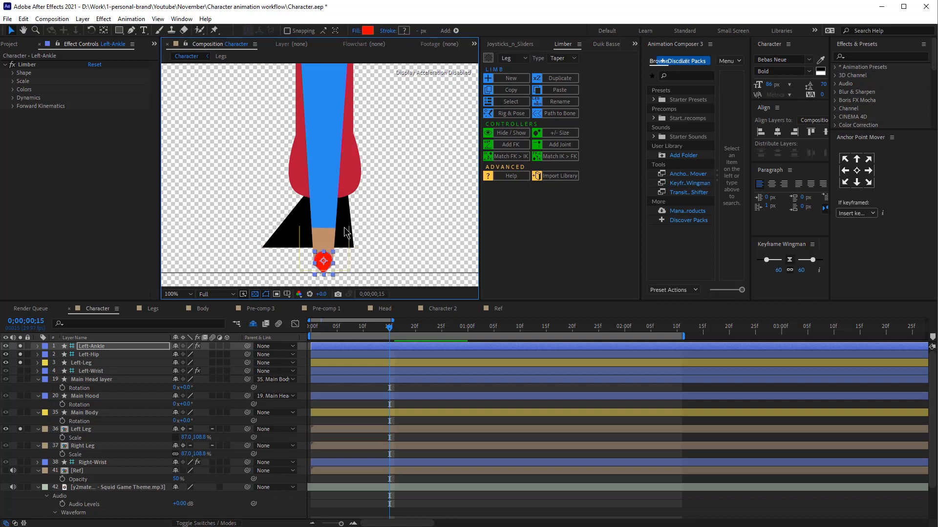
# Review the Shape and Scale settings of the Left-Ankle Limber effect, opening Size Scale for editing
pyautogui.click(13, 72)
pyautogui.click(13, 140)
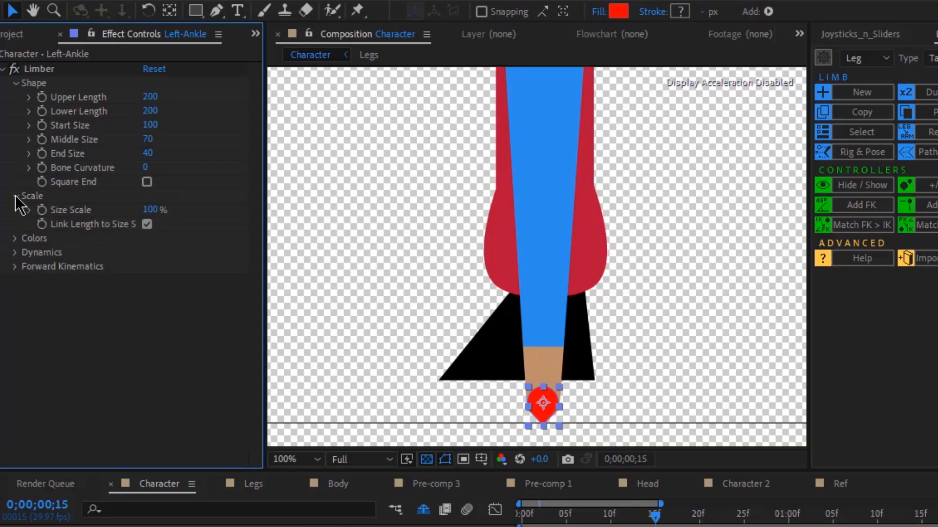
pyautogui.click(151, 210)
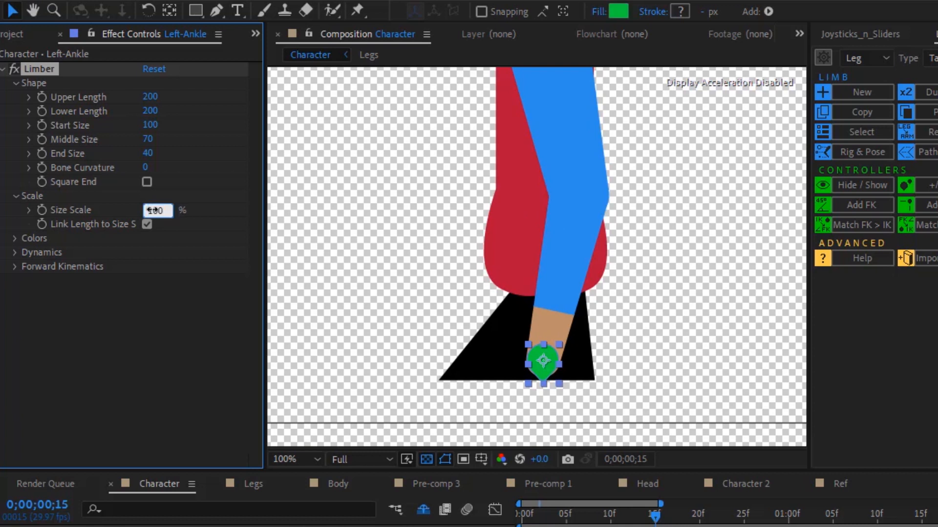
pyautogui.press('Return')
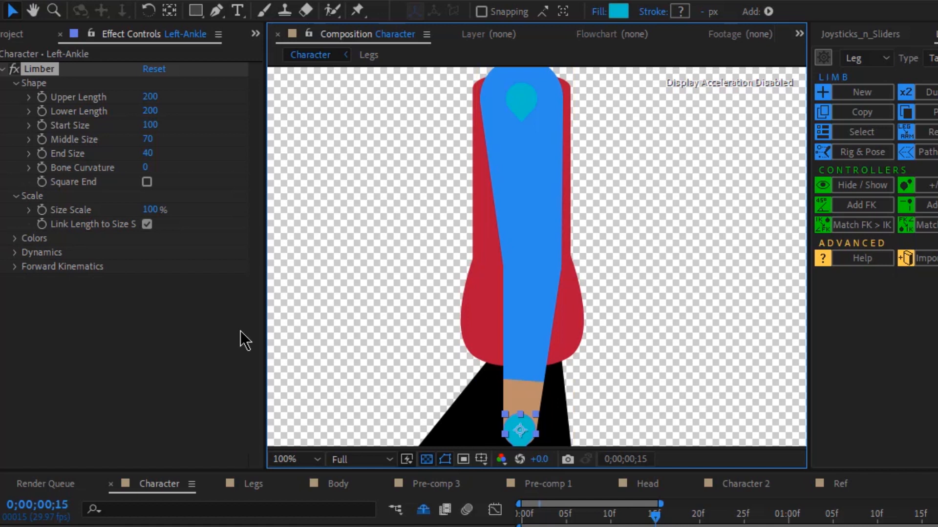
# Set Clockwise to -100% in the Left-Ankle limb's Dynamics settings to reverse the knee's bend direction
pyautogui.click(16, 253)
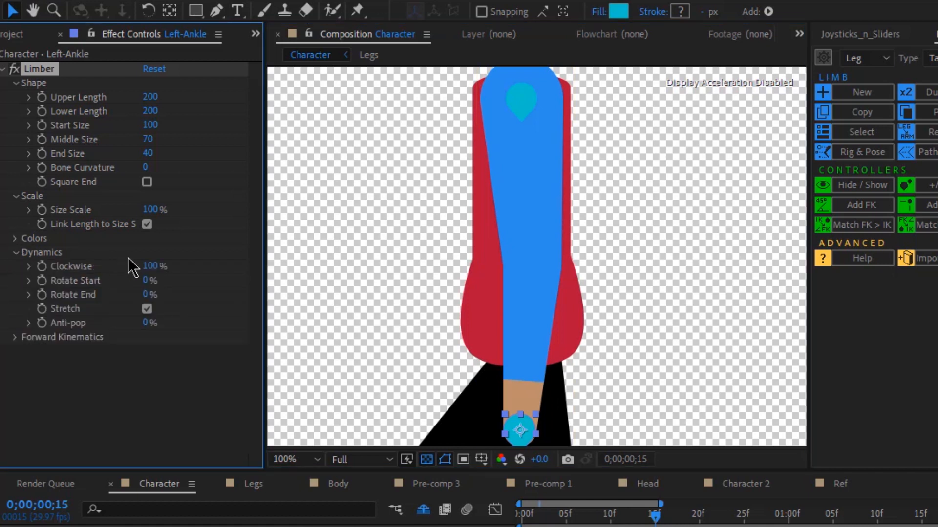
pyautogui.click(151, 267)
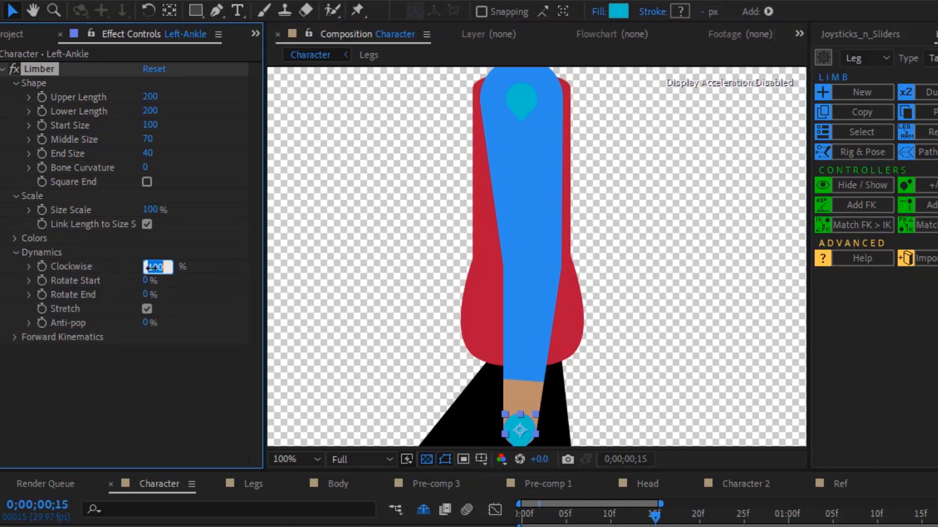
pyautogui.press('BackSpace')
pyautogui.write('-100')
pyautogui.press('Return')
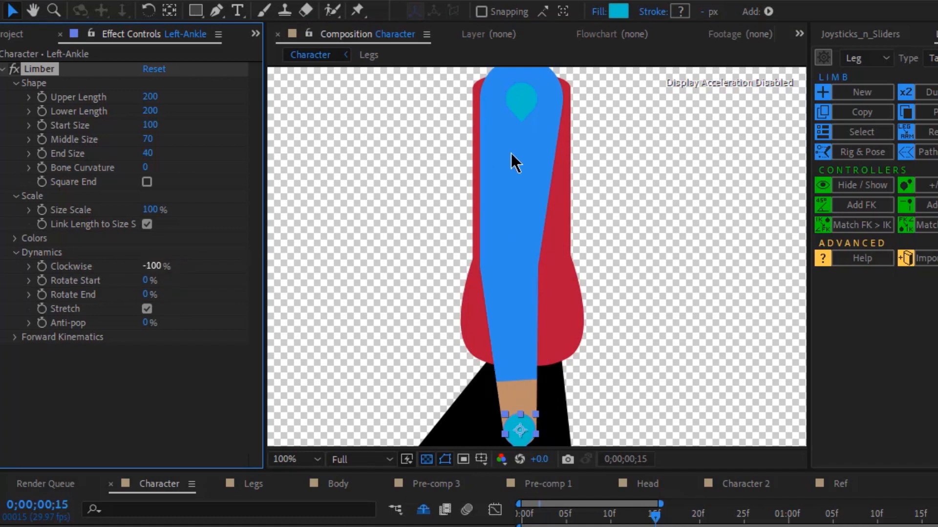
# Sample the leg artwork's red for the limb's Upper and Middle Color and the shoe's black for its Lower Color
pyautogui.click(15, 238)
pyautogui.click(172, 308)
pyautogui.click(565, 204)
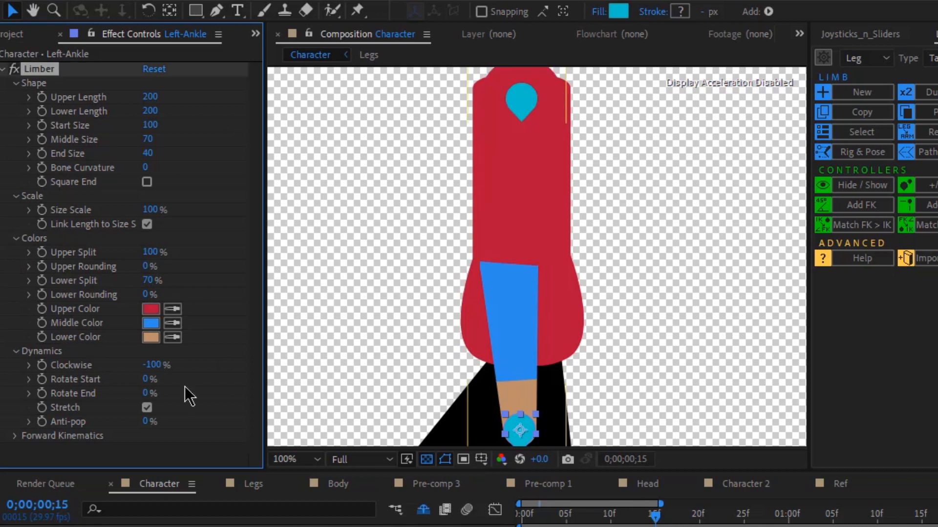
pyautogui.click(172, 323)
pyautogui.click(552, 298)
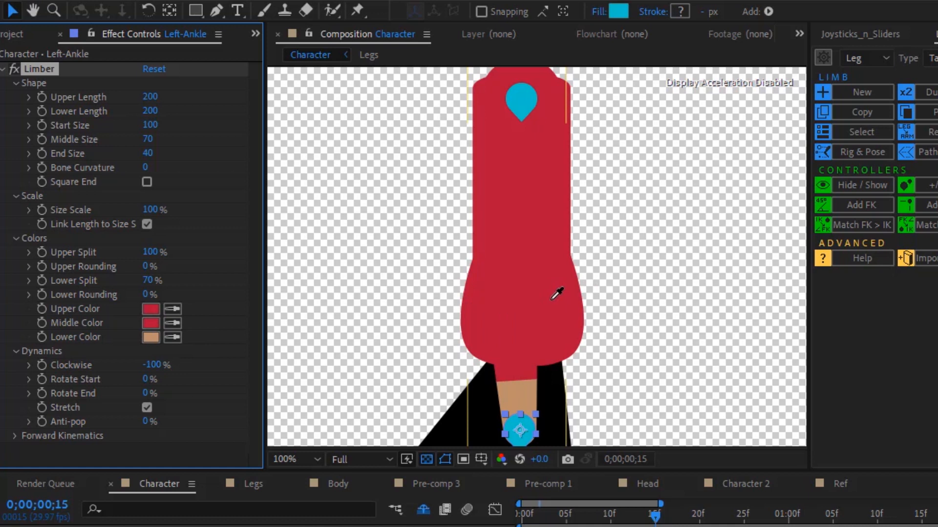
pyautogui.click(173, 337)
pyautogui.click(565, 386)
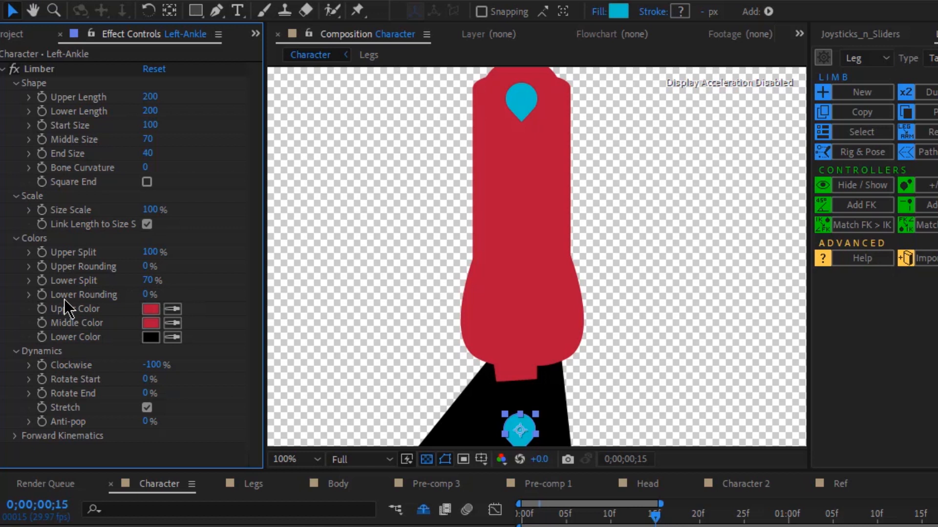
# Set the Left-Ankle limb's Lower Rounding to 35% to curve the edge between the trouser and shoe colors
pyautogui.moveTo(147, 295)
pyautogui.mouseDown()
pyautogui.moveTo(159, 298)
pyautogui.moveTo(147, 297)
pyautogui.mouseUp()
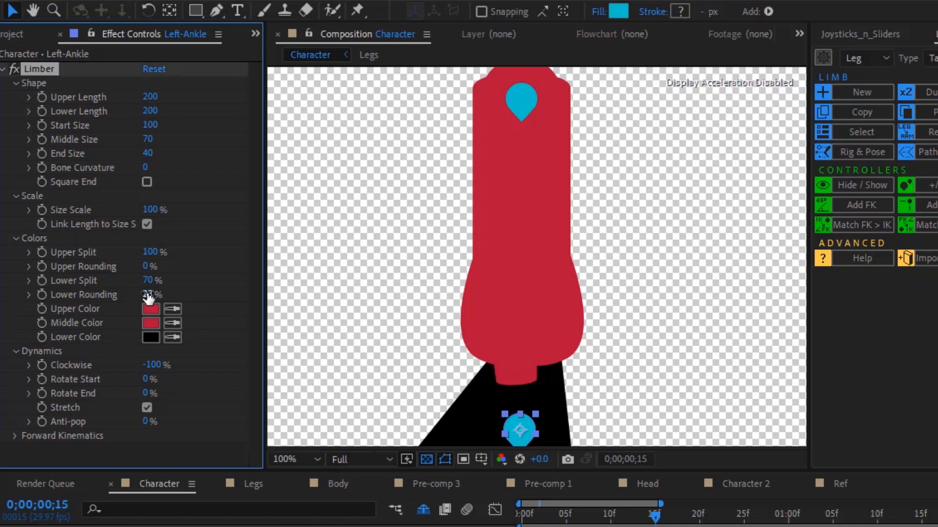
pyautogui.click(148, 296)
pyautogui.write('35')
pyautogui.press('Return')
# Apply a Fill effect to the Left Leg artwork layer and sample a dark grey as its color
pyautogui.hotkey('ctrl', 'Down')
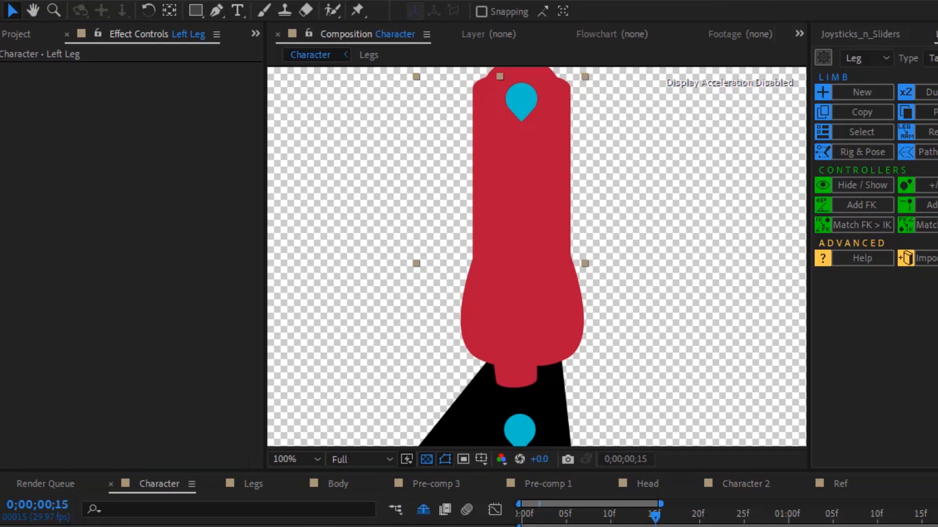
pyautogui.hotkey('ctrl', 'alt', 'shift', 'e')
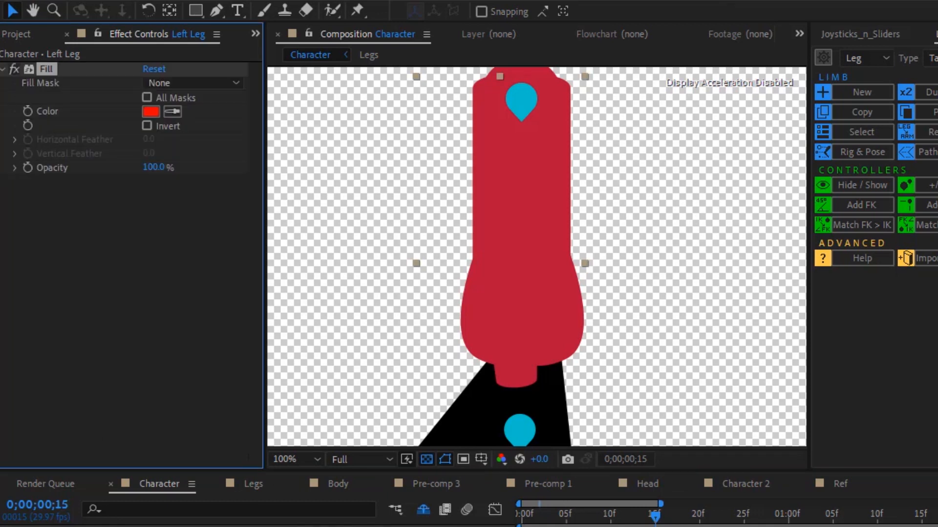
pyautogui.click(149, 239)
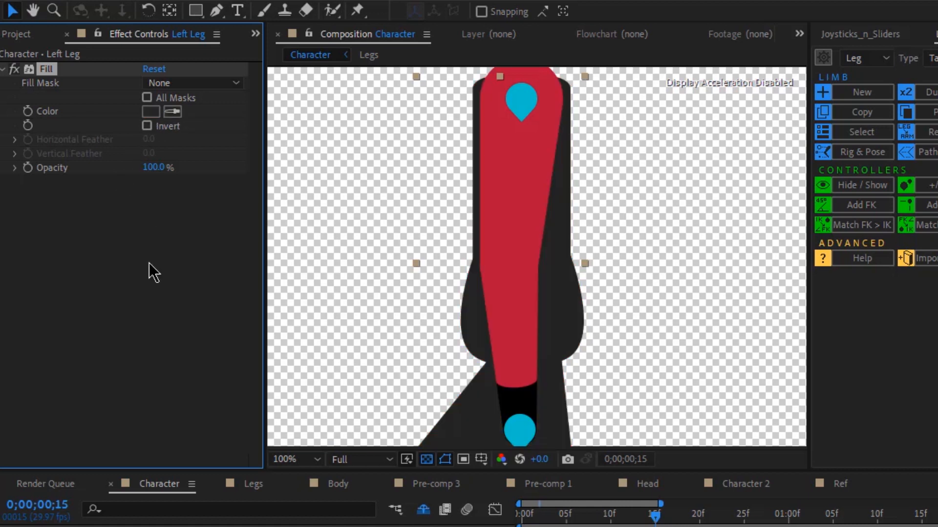
# Set the Left-Ankle limb's Start Size to 120, Middle Size to 100 and End Size to 60
pyautogui.hotkey('ctrl', 'Up')
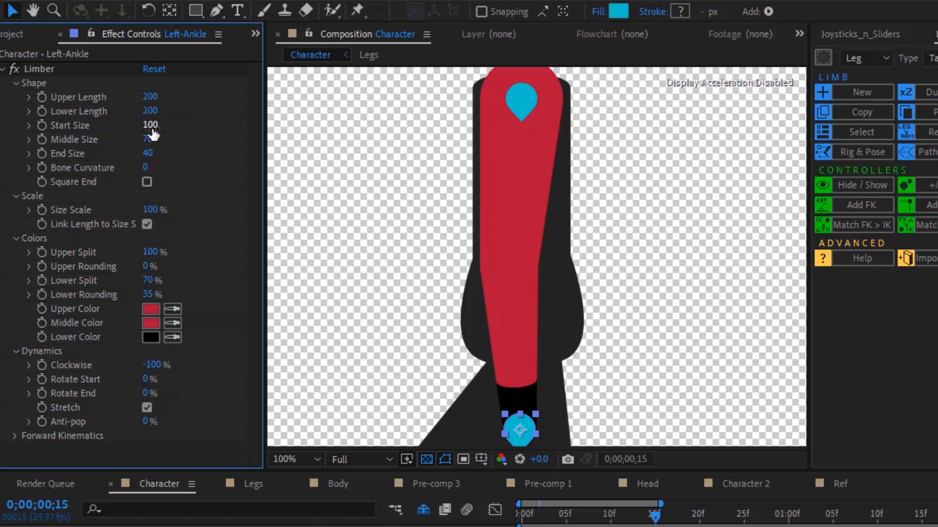
pyautogui.click(151, 127)
pyautogui.write('120')
pyautogui.press('Return')
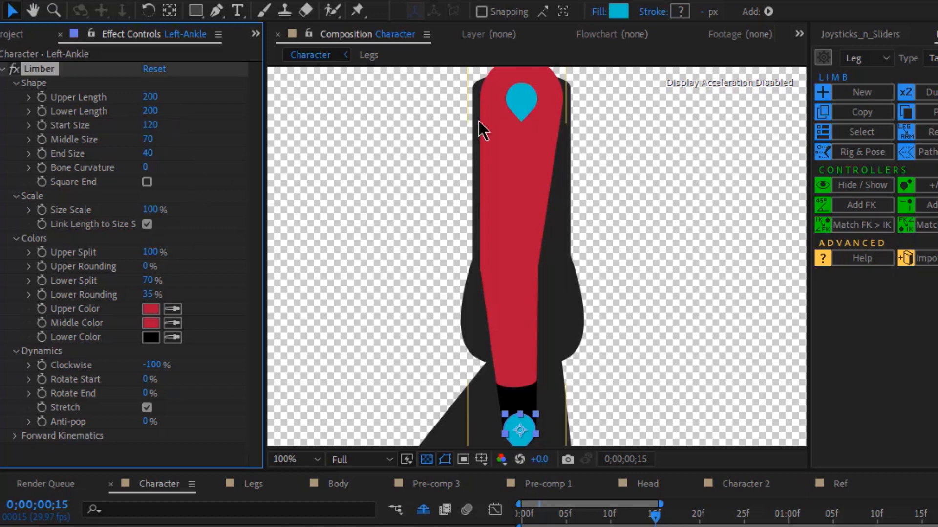
pyautogui.click(147, 140)
pyautogui.write('100')
pyautogui.press('Return')
pyautogui.click(146, 155)
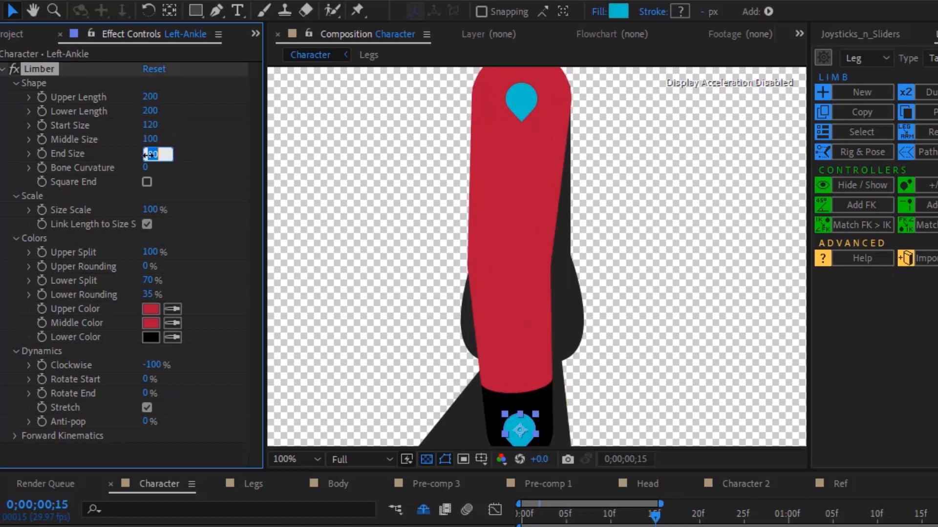
pyautogui.write('60')
pyautogui.press('Return')
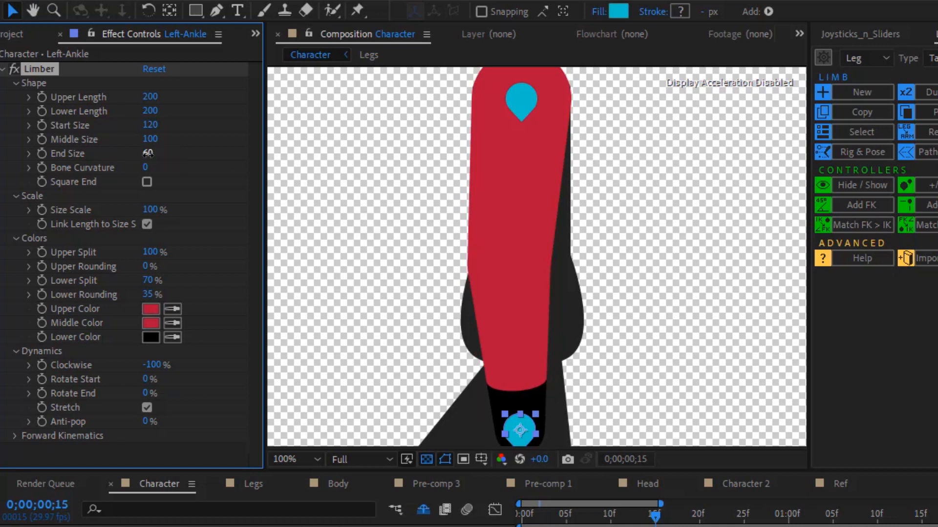
# Raise the Left-Ankle controller to the lower edge of the artwork's trouser cuff and set the limb's Size Scale to 83%
pyautogui.click(525, 361)
pyautogui.moveTo(518, 431); pyautogui.dragTo(525, 371)
pyautogui.moveTo(157, 209); pyautogui.dragTo(146, 209)
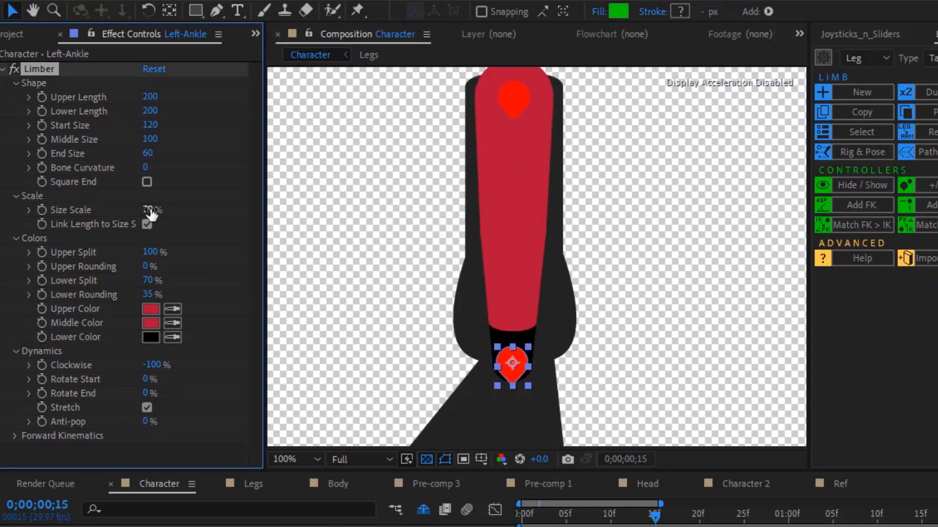
pyautogui.click(150, 210)
pyautogui.press('Return')
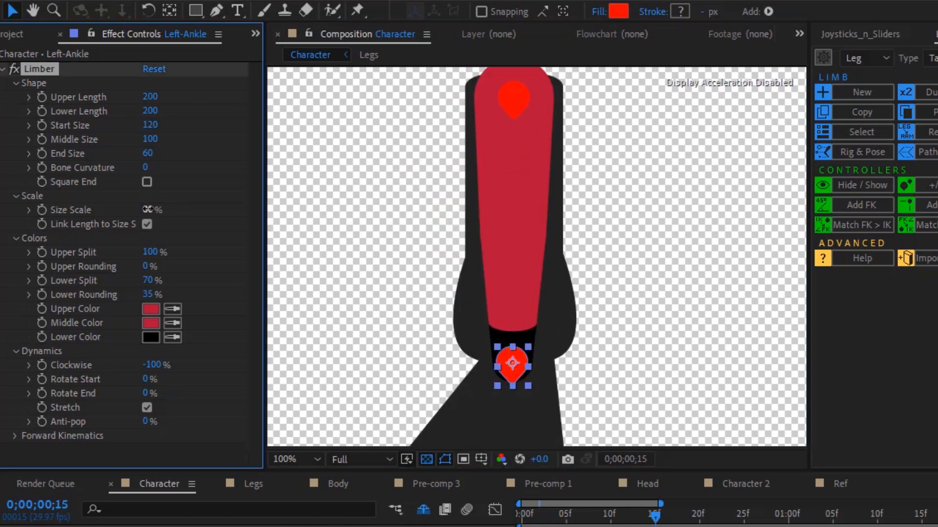
# Copy the two red cuff shapes from the Legs composition into Character and place them over the Limber leg's lower end
pyautogui.click(608, 198)
pyautogui.press(',')
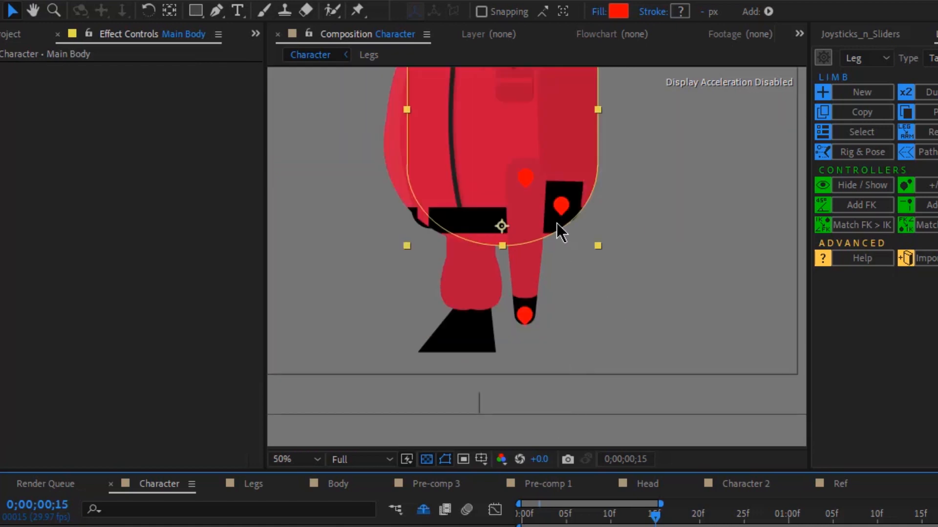
pyautogui.press(',')
pyautogui.press('.')
pyautogui.press('.')
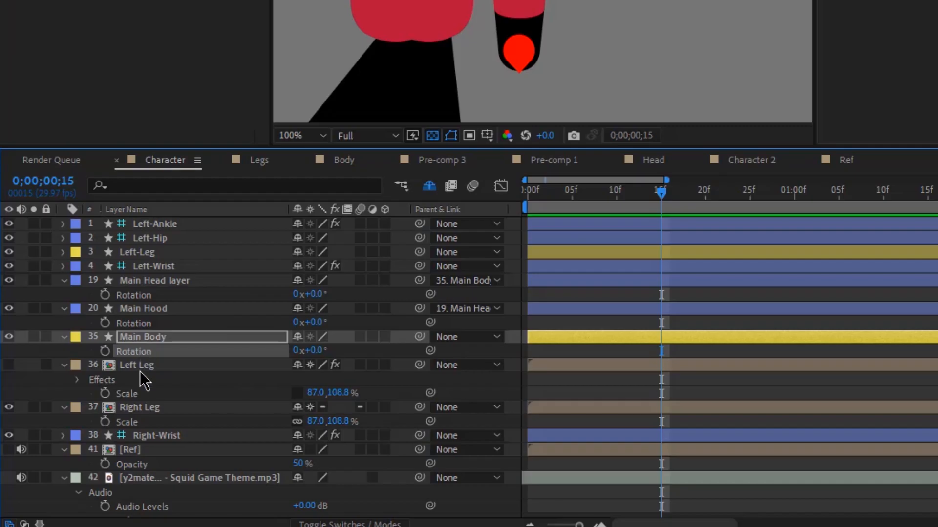
pyautogui.doubleClick(138, 365)
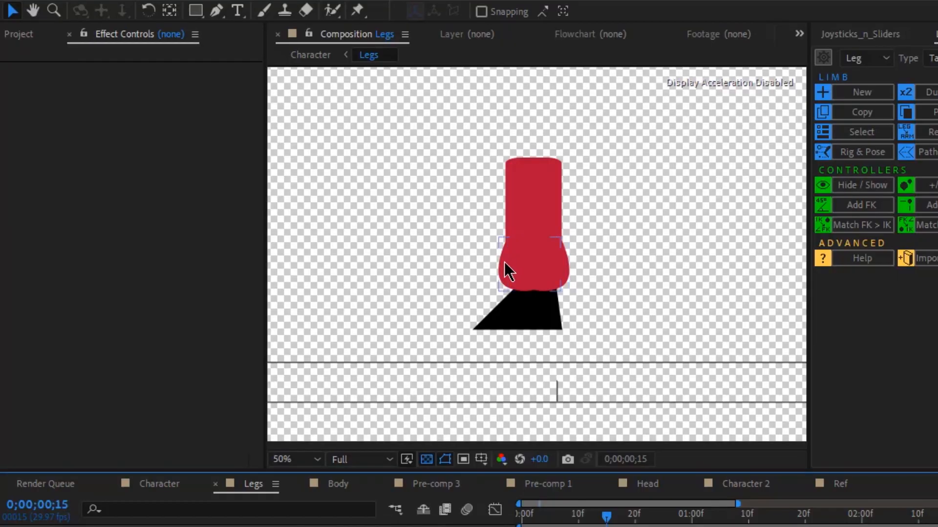
pyautogui.click(504, 270)
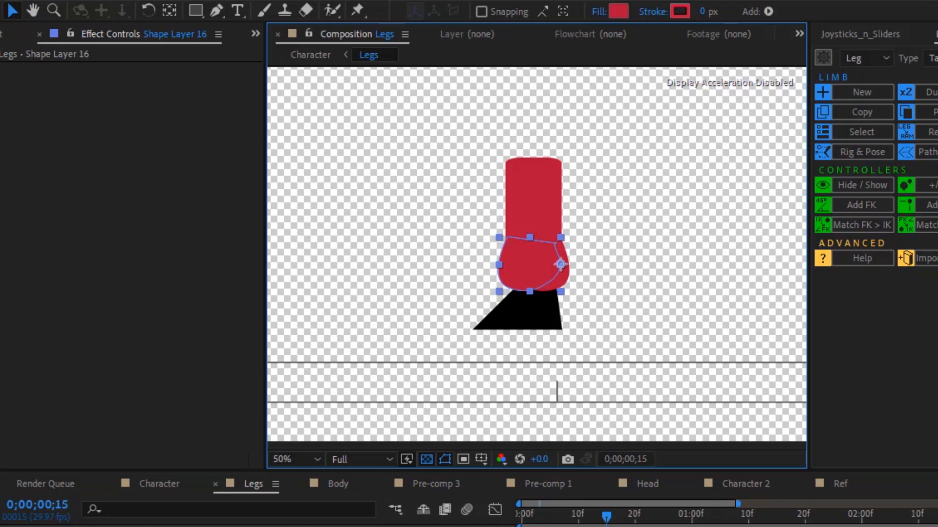
pyautogui.click(158, 484)
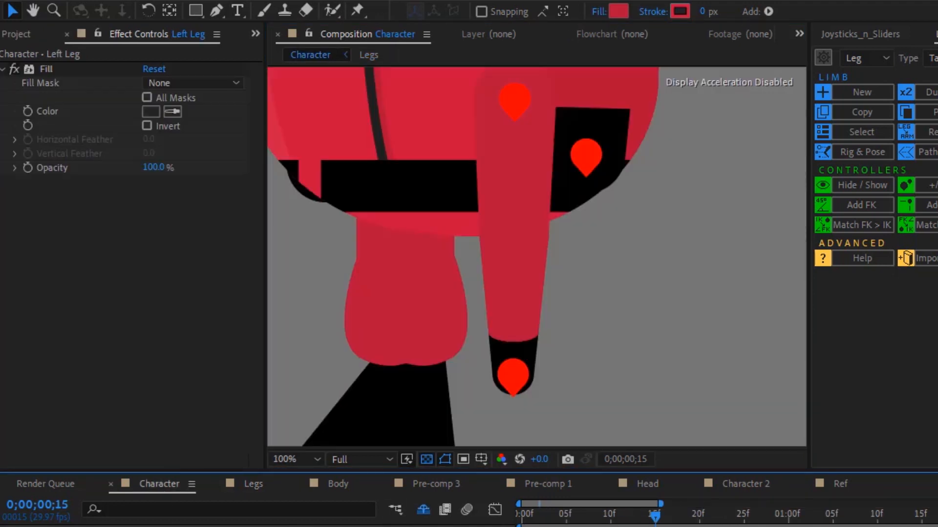
pyautogui.hotkey('ctrl', 'v')
pyautogui.click(423, 287)
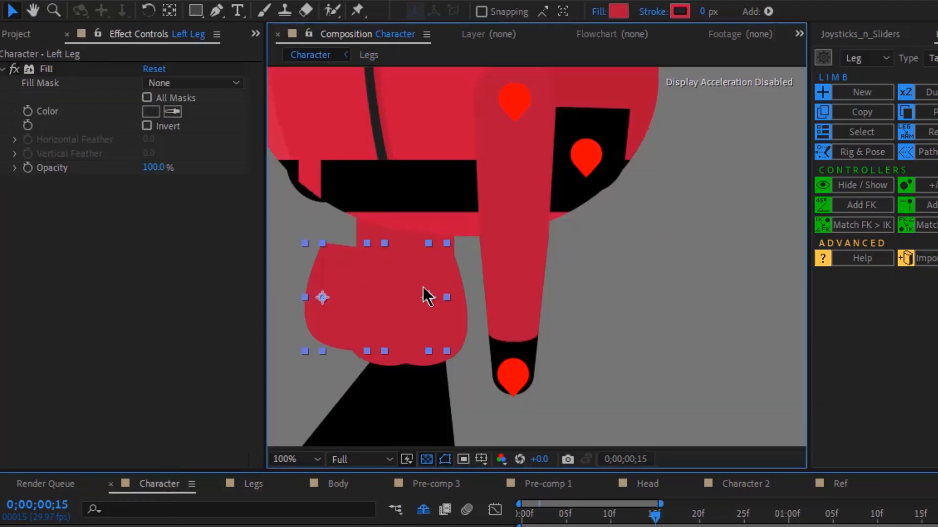
pyautogui.moveTo(406, 304); pyautogui.dragTo(541, 348)
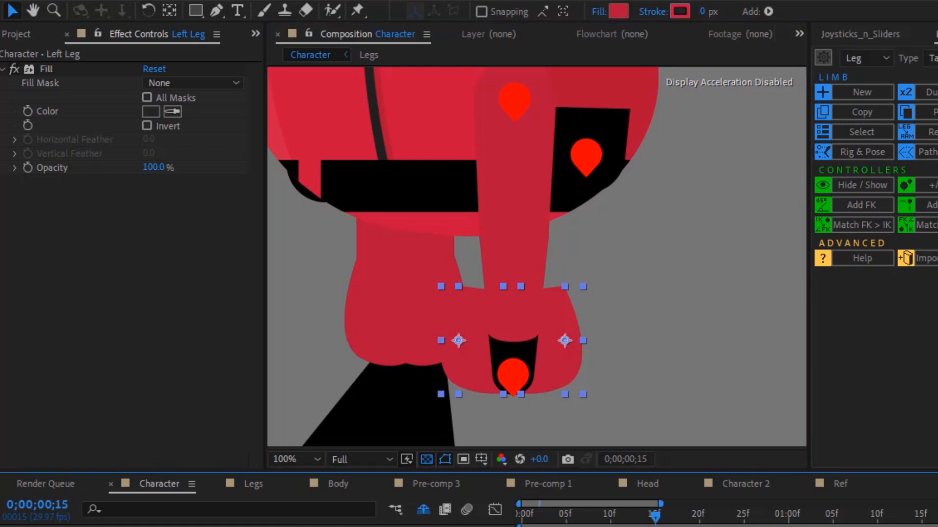
# Fit the cuff shapes at 50% scale around the ankle, shifting the mirrored half inward so both halves overlap the limb
pyautogui.click(525, 289)
pyautogui.scroll(1, 526, 289)
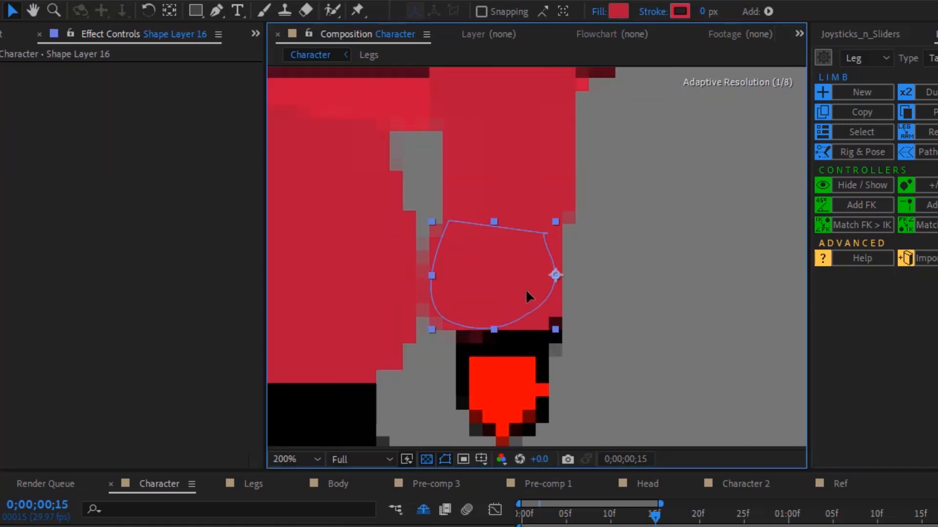
pyautogui.hotkey('ctrl', 'd')
pyautogui.hotkey('shift', 'Down')
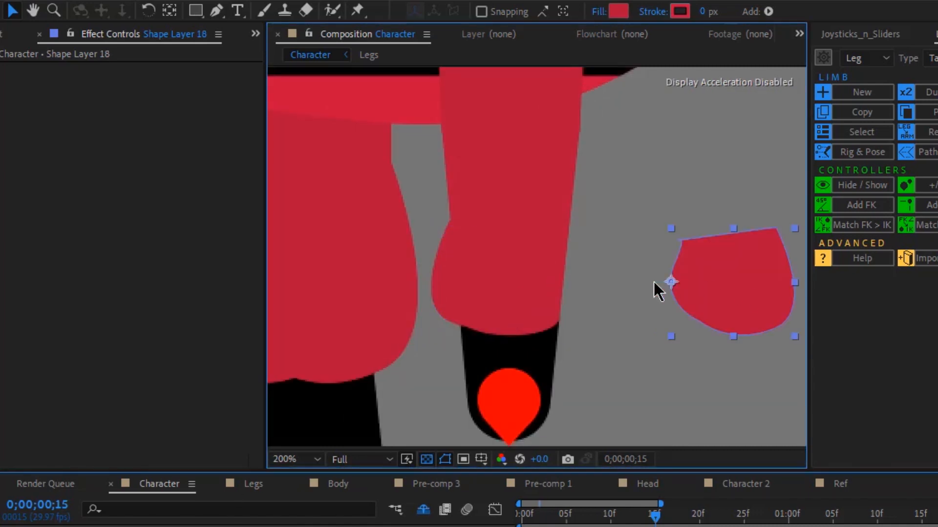
pyautogui.hotkey('ctrl', 'z')
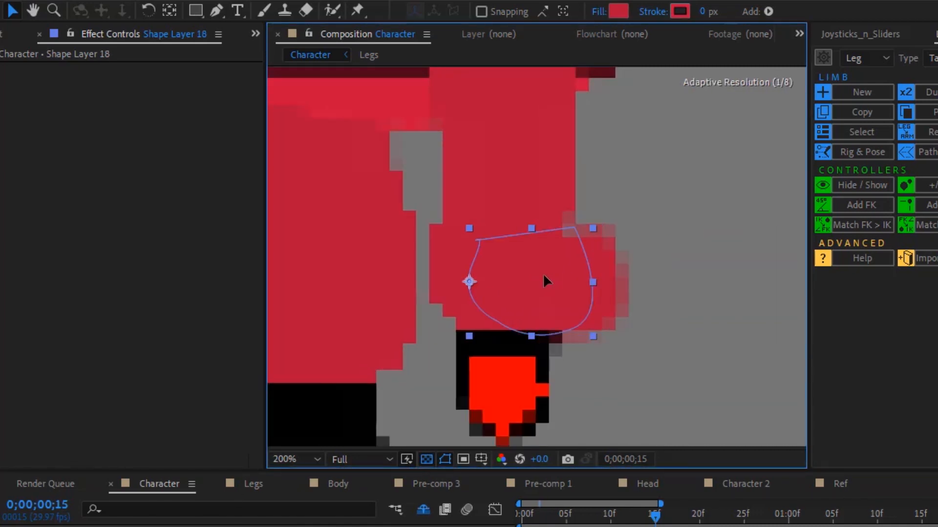
pyautogui.moveTo(569, 269); pyautogui.dragTo(563, 269)
pyautogui.press('Left')
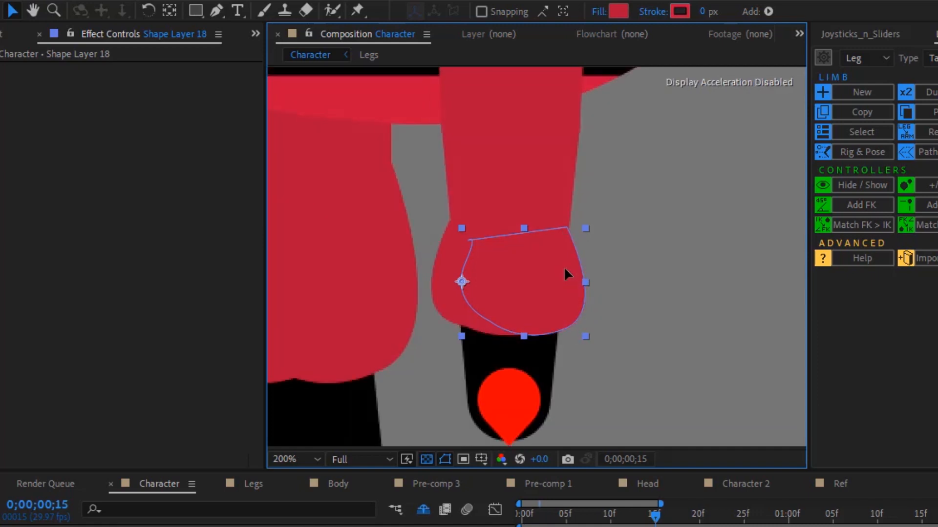
pyautogui.scroll(-1, 675, 212)
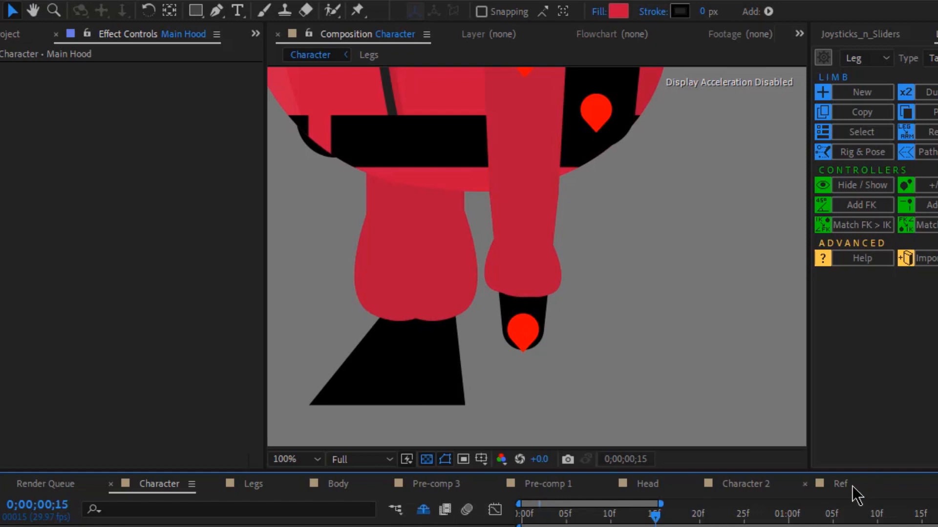
# Copy the black foot shape from the Legs composition into Character and place it under the Limber leg's cuff
pyautogui.click(266, 493)
pyautogui.click(510, 323)
pyautogui.click(510, 322)
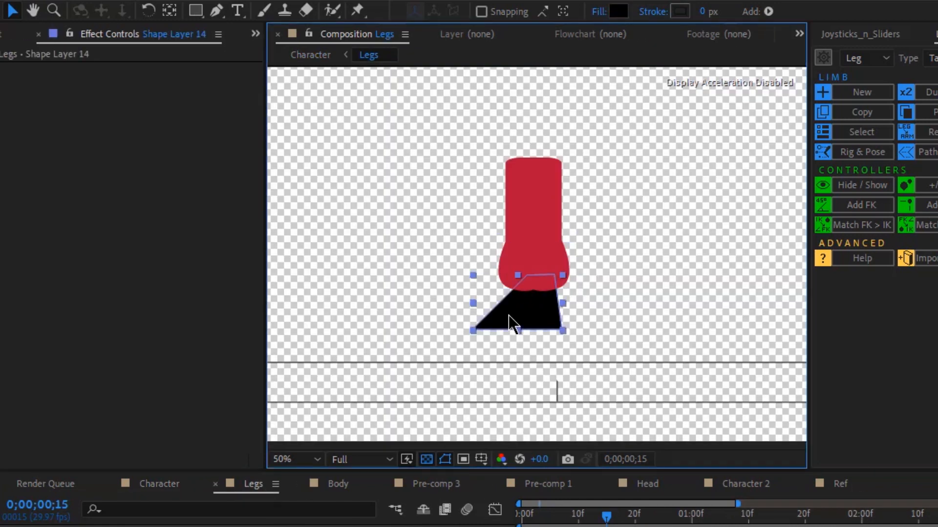
pyautogui.click(167, 487)
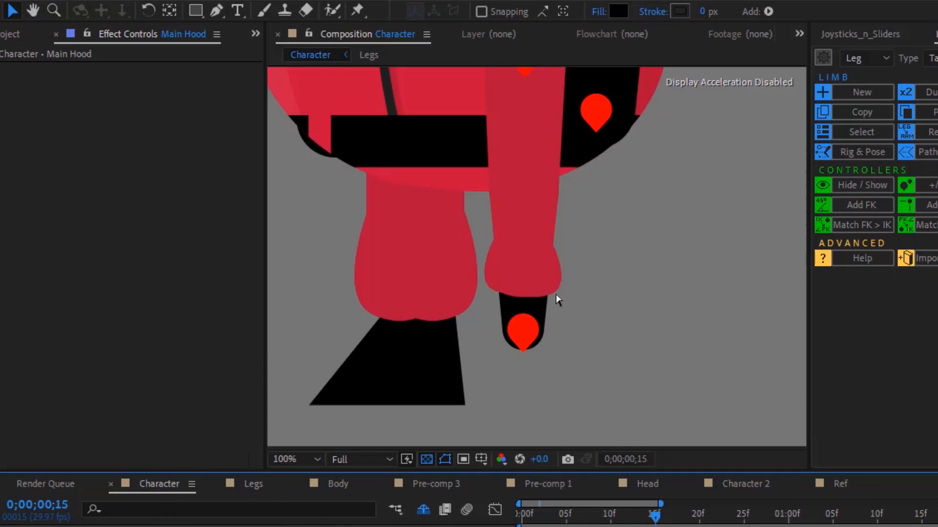
pyautogui.hotkey('ctrl', 'v')
pyautogui.moveTo(402, 335); pyautogui.dragTo(522, 330)
# Rename the pasted foot shape layer as Foot and move it directly below the Left-Leg layer
pyautogui.rightClick(160, 526)
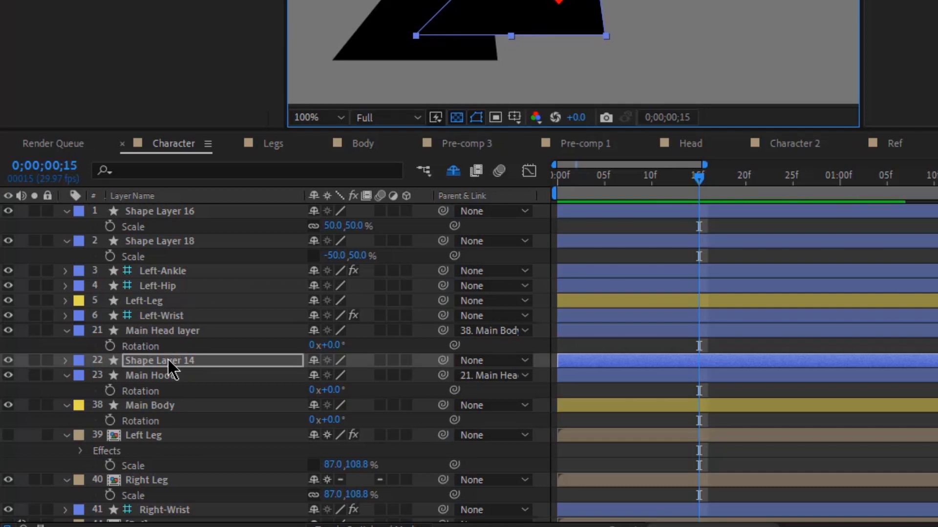
pyautogui.click(212, 327)
pyautogui.write('Foo')
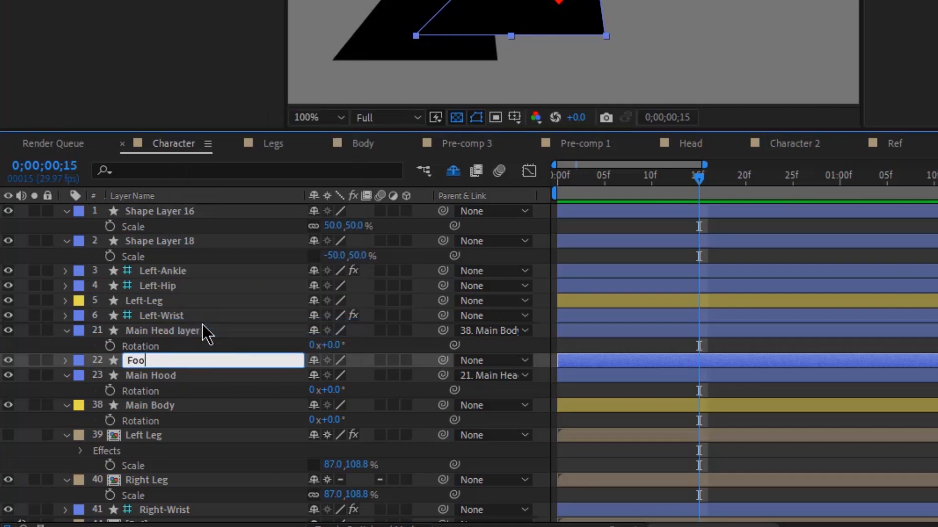
pyautogui.press('Return')
pyautogui.moveTo(169, 364); pyautogui.dragTo(215, 307)
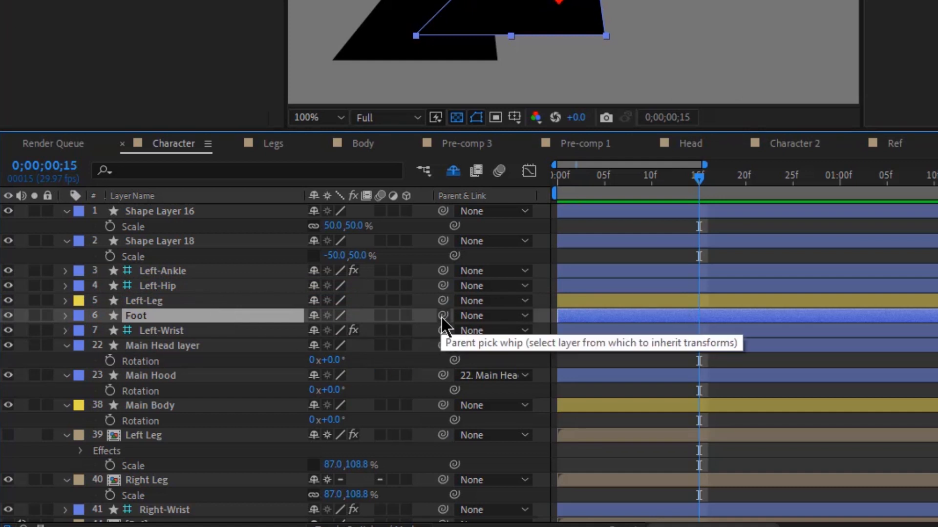
# Parent the Foot layer and the two cuff layers, Shape Layer 16 and Shape Layer 18, to Left-Ankle
pyautogui.moveTo(442, 317); pyautogui.dragTo(178, 270)
pyautogui.click(170, 275)
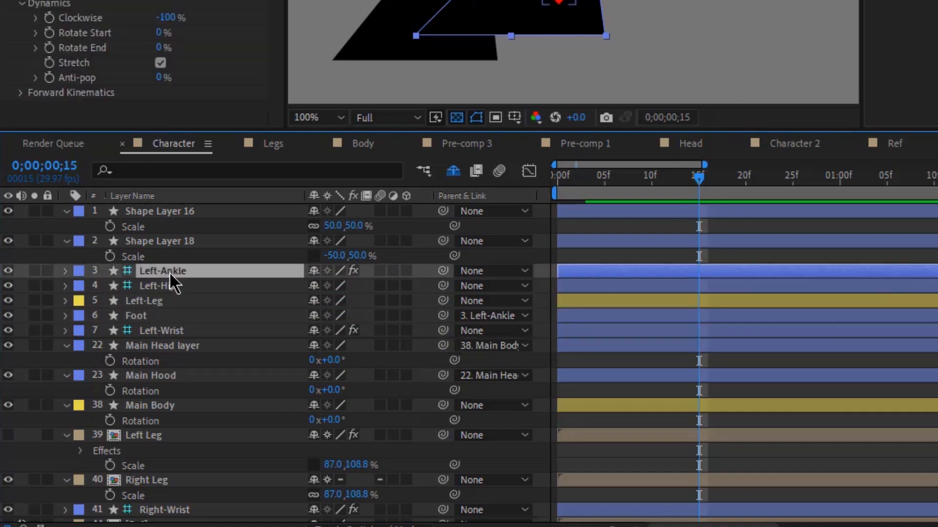
pyautogui.click(173, 242)
pyautogui.keyDown('ctrl'); pyautogui.click(172, 215); pyautogui.keyUp('ctrl')
pyautogui.moveTo(443, 240); pyautogui.dragTo(171, 285)
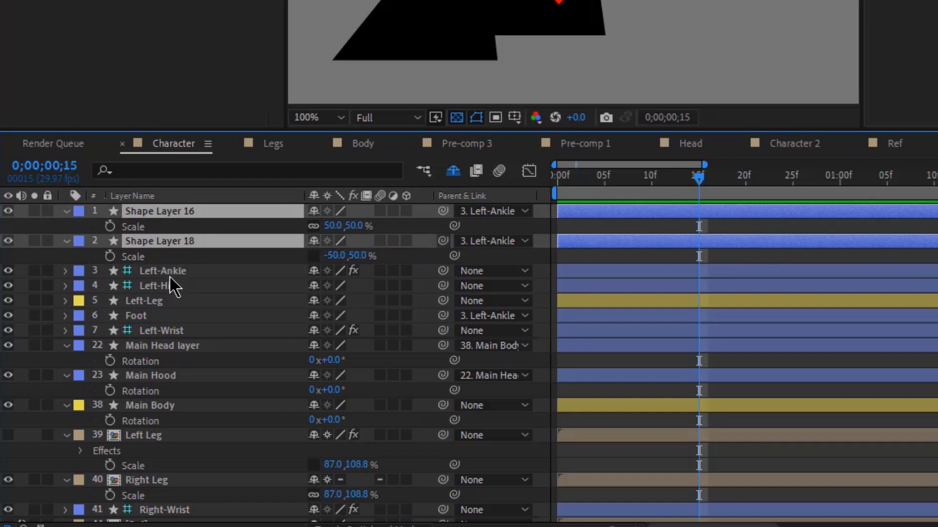
pyautogui.click(166, 272)
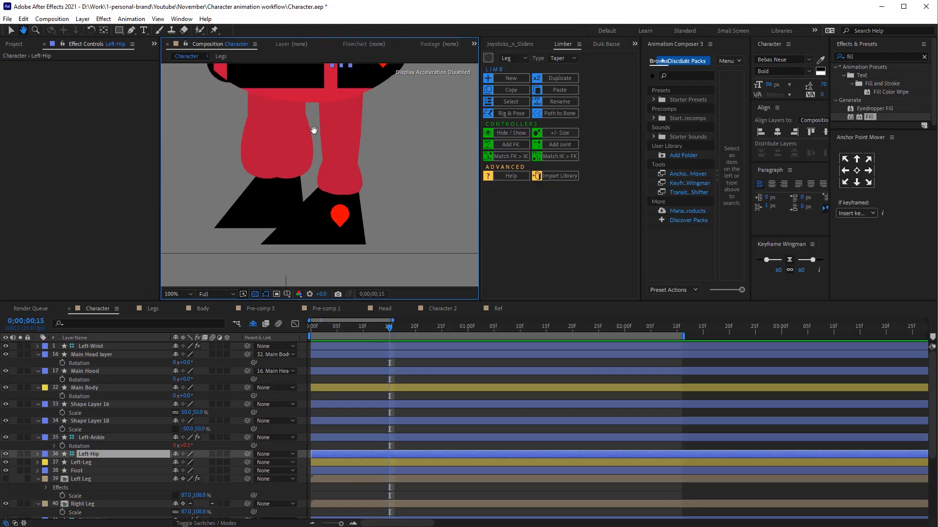
# Thicken the Left-Ankle limb by setting Start Size to 180, Middle Size to 150 and End Size to 80
pyautogui.moveTo(314, 130); pyautogui.dragTo(327, 169)
pyautogui.press('v')
pyautogui.click(95, 438)
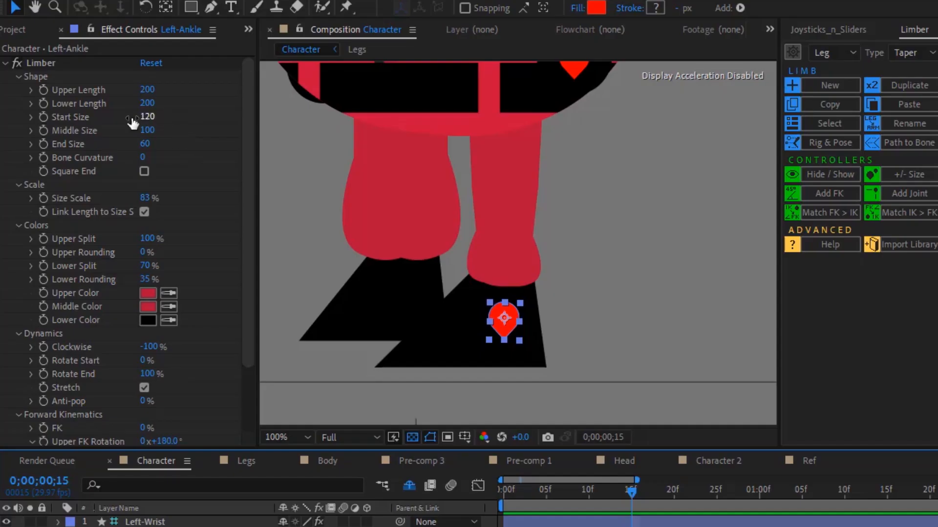
pyautogui.click(93, 97)
pyautogui.click(146, 131)
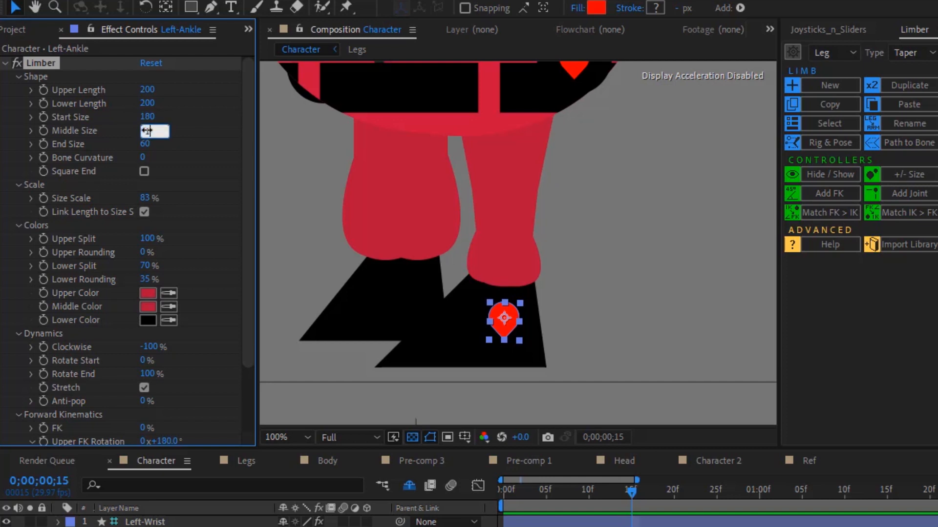
pyautogui.write('150')
pyautogui.press('Return')
pyautogui.click(142, 144)
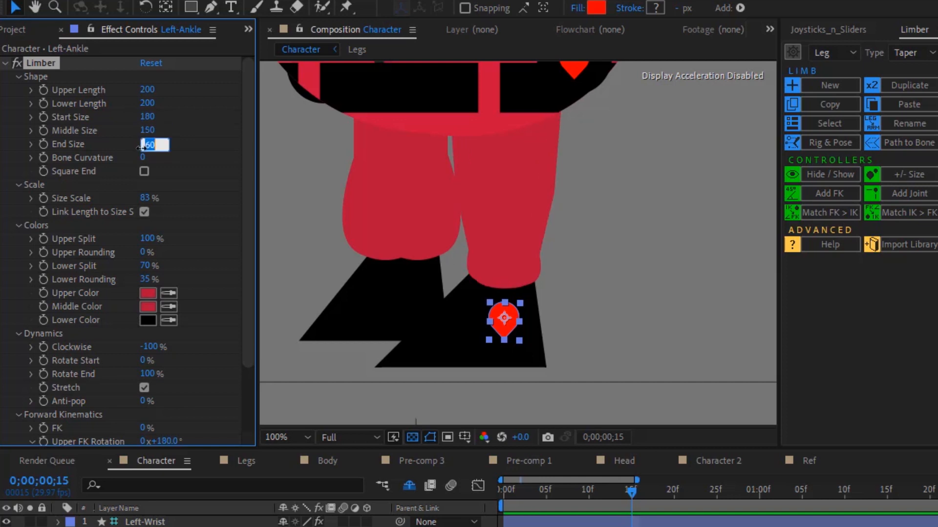
pyautogui.write('80')
pyautogui.press('Return')
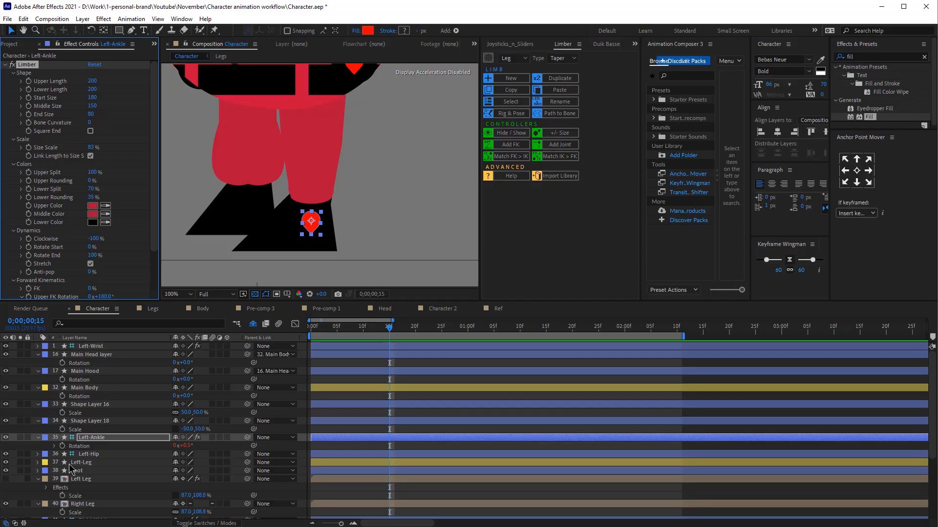
# Solo the left leg's layers from Shape Layer 16 through Foot
pyautogui.moveTo(20, 404); pyautogui.dragTo(20, 471)
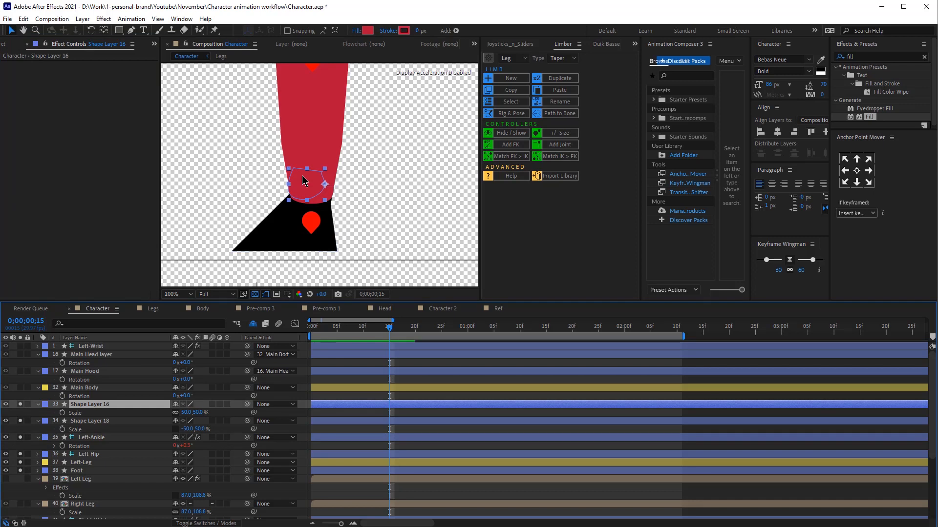
# Parent Shape Layer 18 to Shape Layer 16, and fit the cuff around the left ankle at 87% scale
pyautogui.moveTo(247, 421); pyautogui.dragTo(204, 413)
pyautogui.moveTo(307, 184); pyautogui.dragTo(320, 179)
pyautogui.moveTo(343, 189); pyautogui.dragTo(341, 190)
pyautogui.click(293, 235)
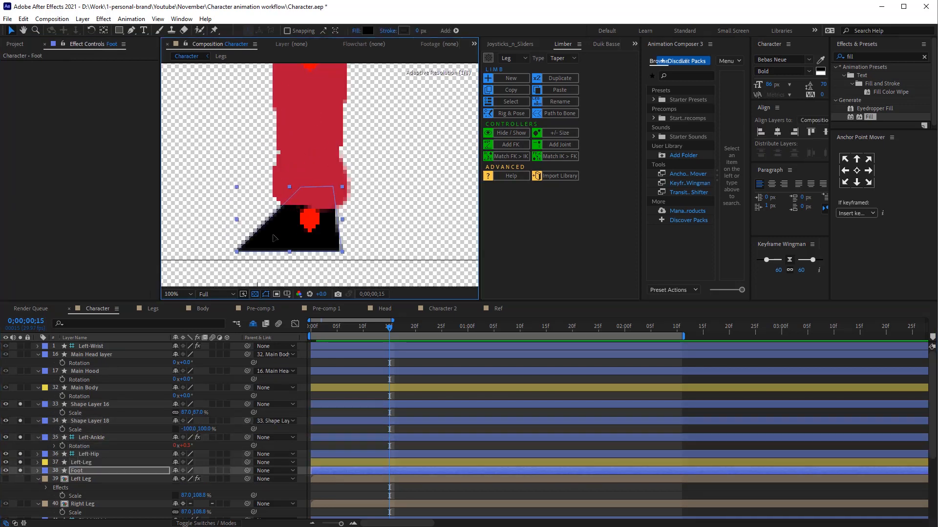
pyautogui.click(210, 235)
# Turn off solo for the left leg's layers and hide the old Right Leg layer
pyautogui.hotkey('shift', '/')
pyautogui.moveTo(20, 404); pyautogui.dragTo(20, 470)
pyautogui.click(6, 504)
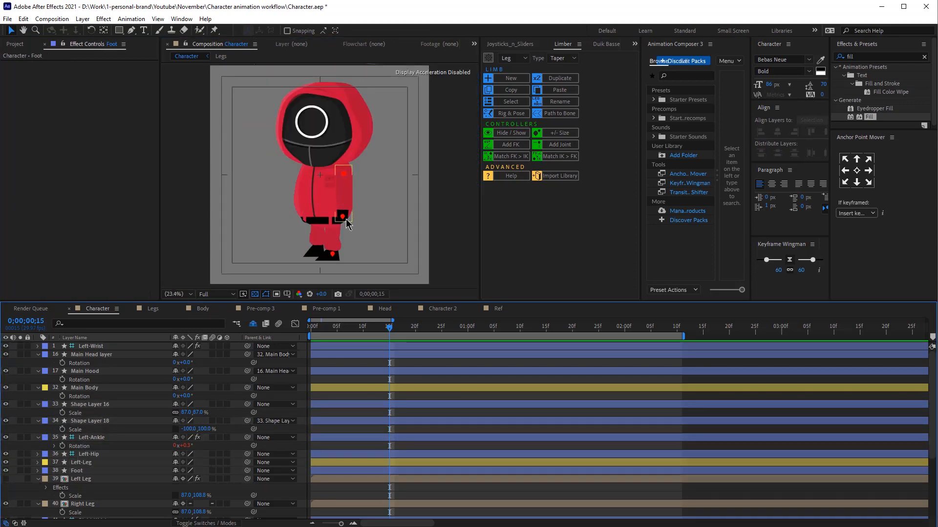
pyautogui.scroll(1, 346, 219)
pyautogui.moveTo(340, 253); pyautogui.dragTo(339, 195)
pyautogui.scroll(1, 339, 195)
pyautogui.scroll(3, 339, 195)
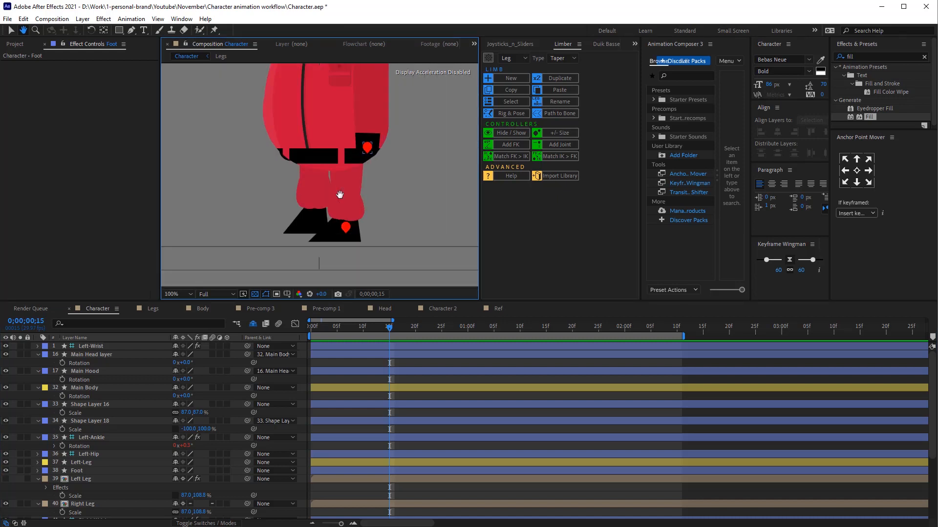
pyautogui.click(7, 504)
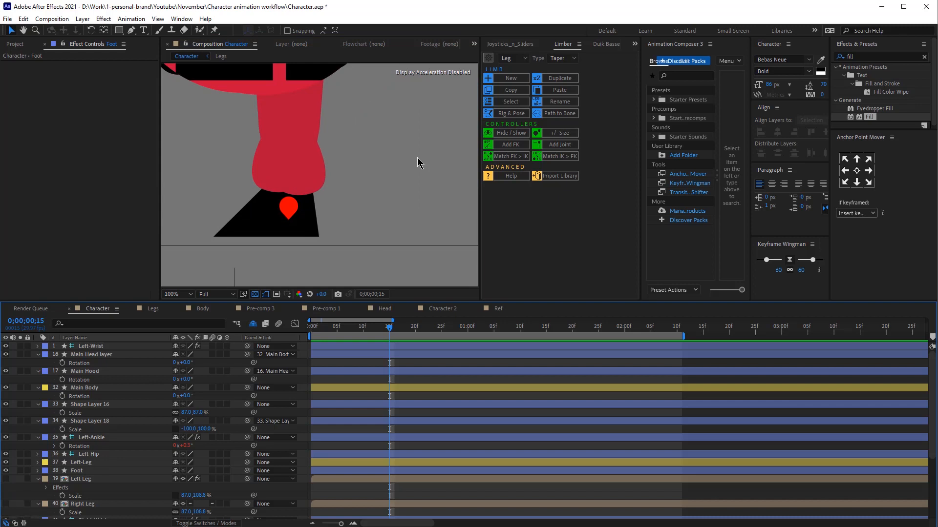
# Parent the Foot layer to Left-Ankle and raise the ankle controller to test the bent leg
pyautogui.click(290, 211)
pyautogui.click(98, 437)
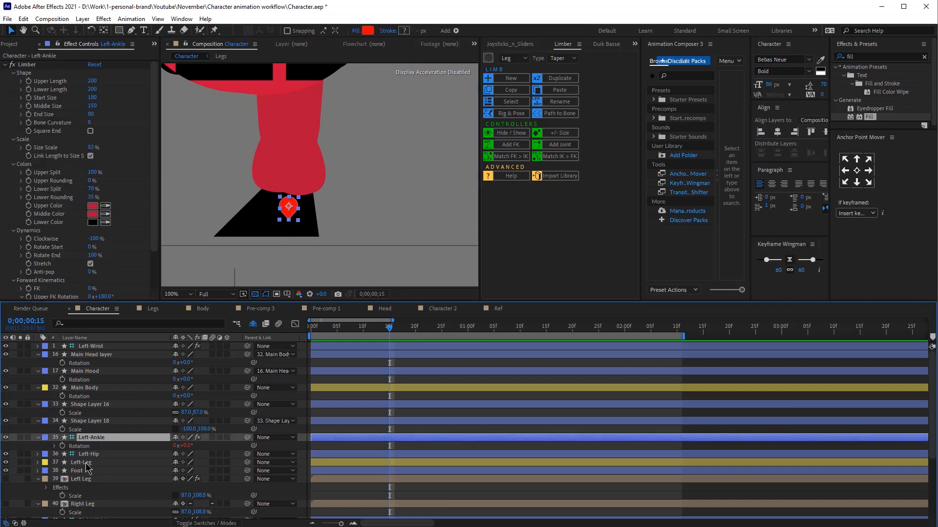
pyautogui.click(86, 463)
pyautogui.click(84, 471)
pyautogui.moveTo(248, 471); pyautogui.dragTo(104, 438)
pyautogui.click(104, 438)
pyautogui.moveTo(295, 210); pyautogui.dragTo(347, 146)
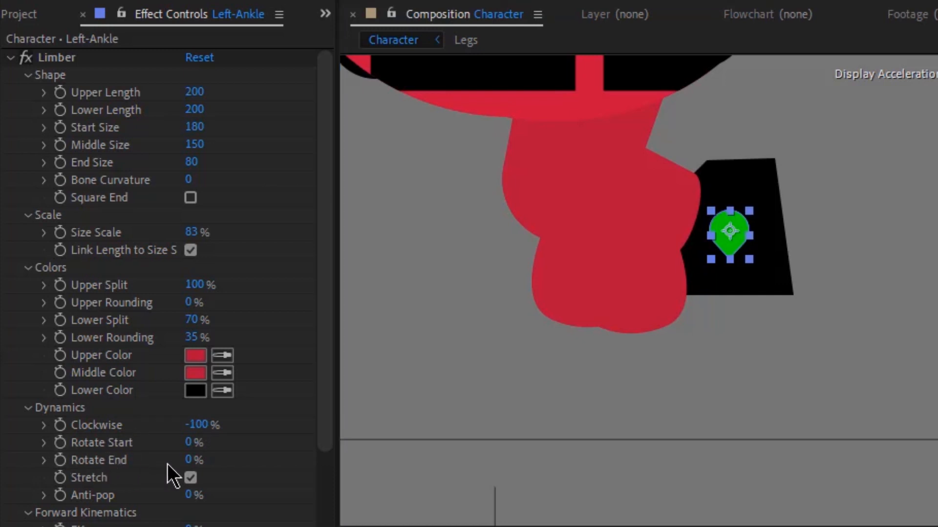
# Set Left-Ankle's Rotate End to 100% and return the ankle controller to its standing position
pyautogui.click(189, 461)
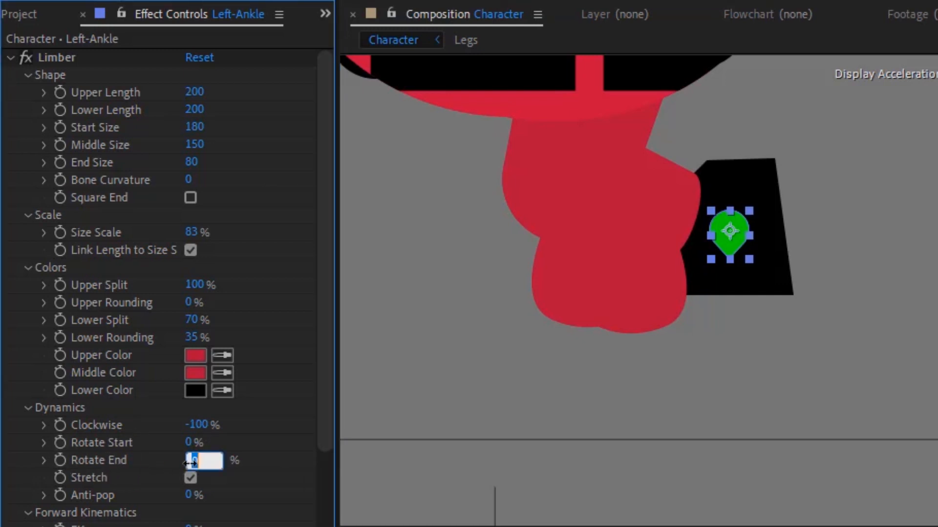
pyautogui.write('-100')
pyautogui.press('Return')
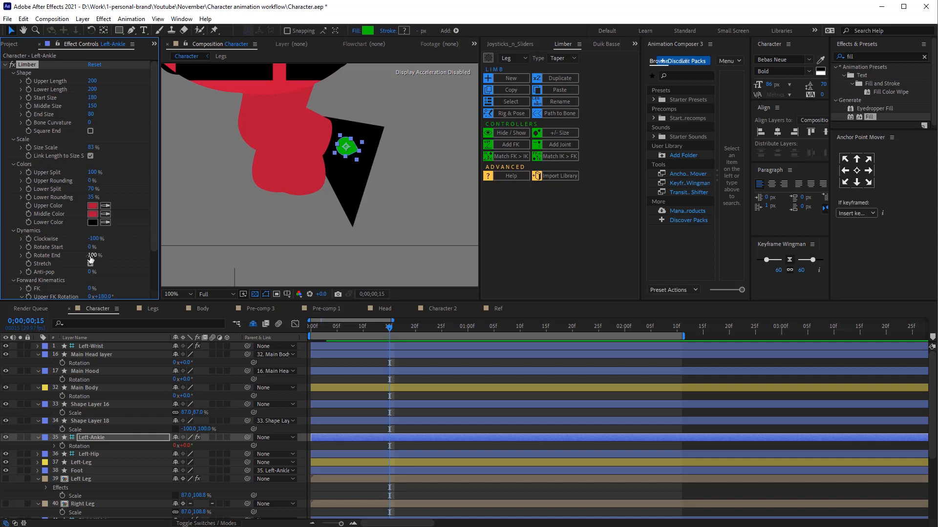
pyautogui.moveTo(348, 152); pyautogui.dragTo(295, 211)
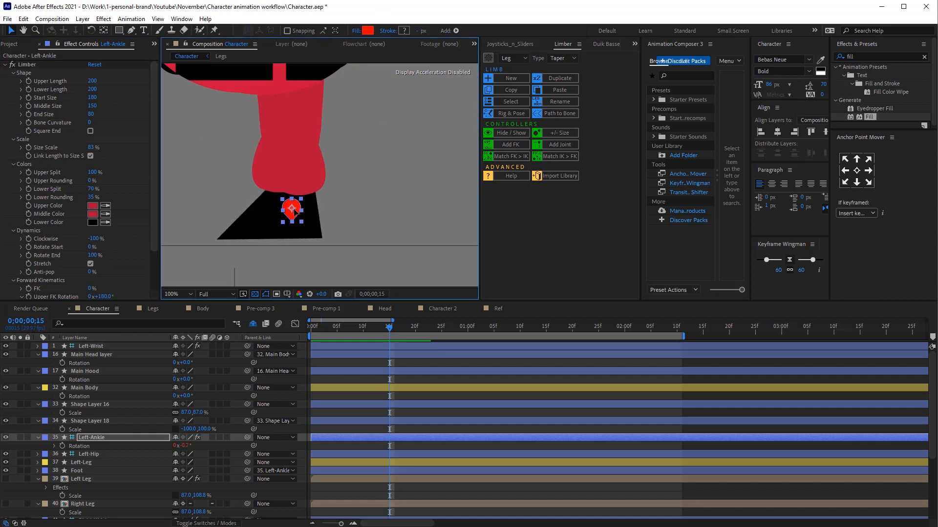
# Parent the cuff layers, Shape Layer 16 and Shape Layer 18, to Left-Ankle
pyautogui.click(90, 405)
pyautogui.keyDown('shift'); pyautogui.click(90, 421); pyautogui.keyUp('shift')
pyautogui.moveTo(247, 405); pyautogui.dragTo(92, 445)
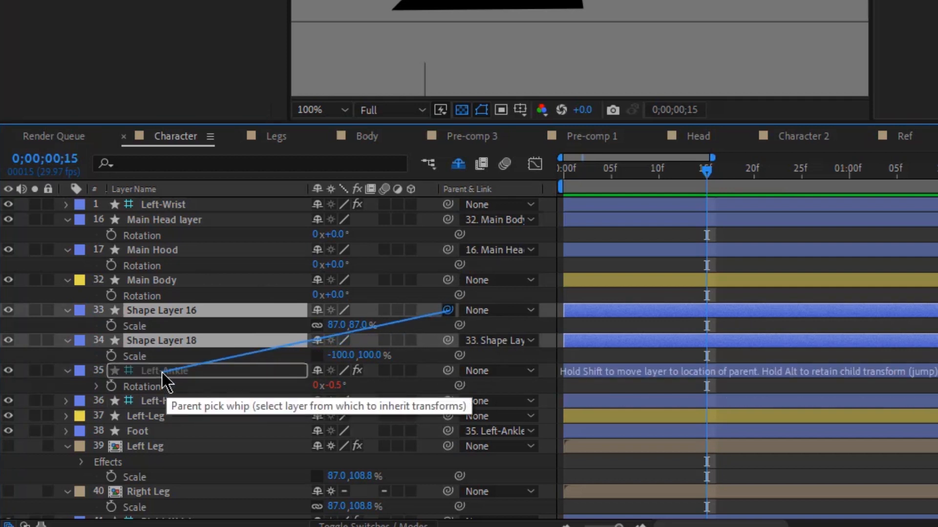
pyautogui.moveTo(164, 381); pyautogui.dragTo(164, 381)
# Rename both cuff layers as Leg Element and mark them shy to hide them from the layer list
pyautogui.click(210, 342)
pyautogui.rightClick(209, 343)
pyautogui.click(246, 309)
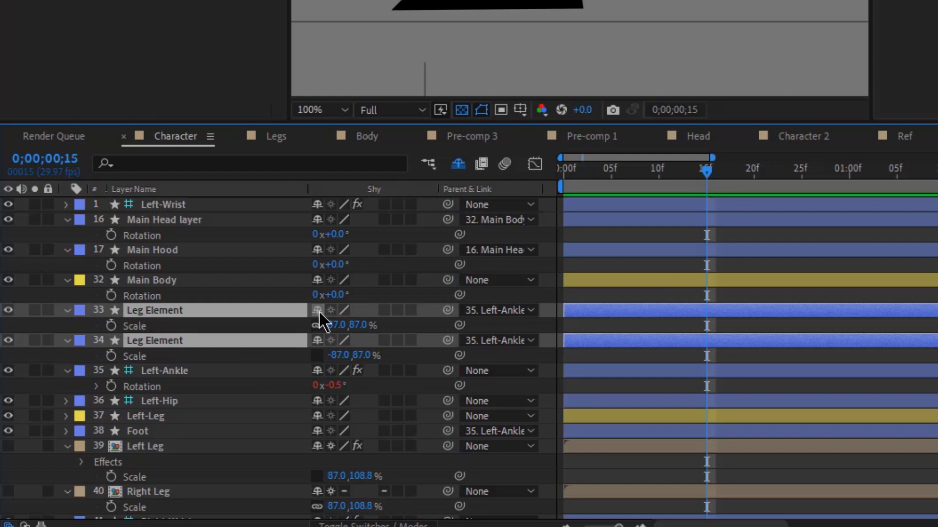
pyautogui.click(318, 312)
# Parent Left-Hip to Main Body and mark the Left-Leg layer shy
pyautogui.click(158, 345)
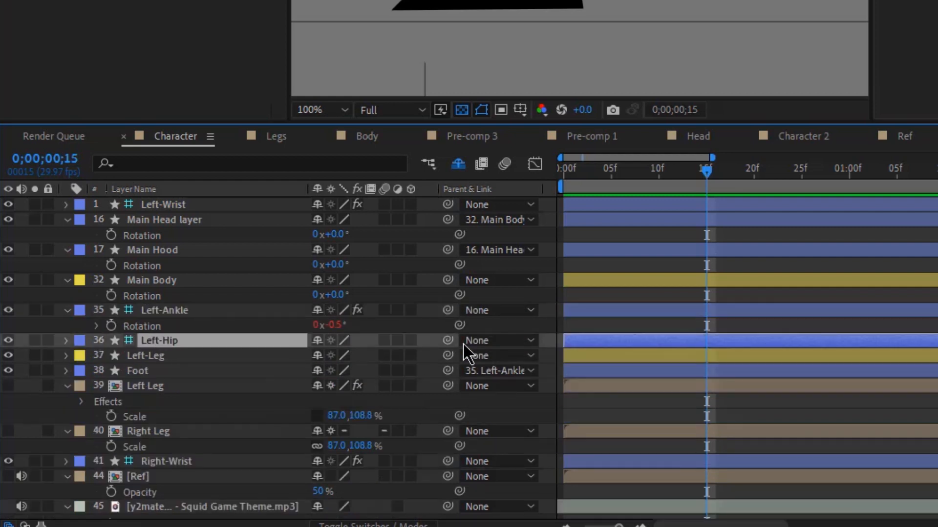
pyautogui.moveTo(447, 342); pyautogui.dragTo(178, 285)
pyautogui.click(176, 359)
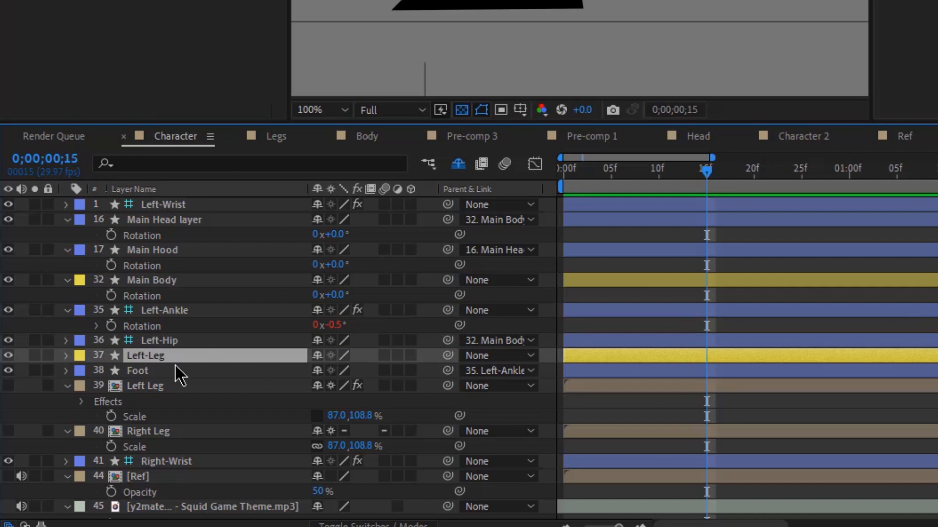
pyautogui.click(317, 355)
# Move the Foot layer's anchor point to the ankle, at the top of the foot inside the cuff
pyautogui.click(201, 358)
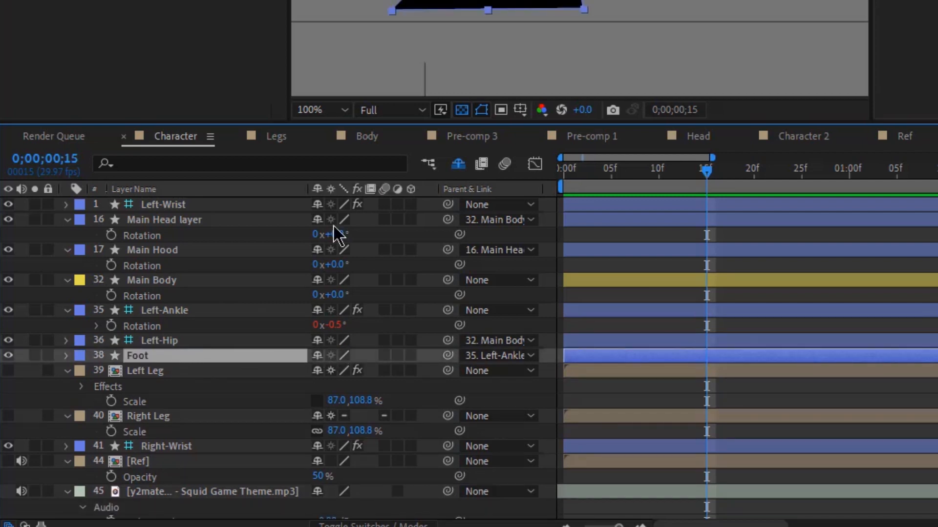
pyautogui.scroll(-3, 579, 49)
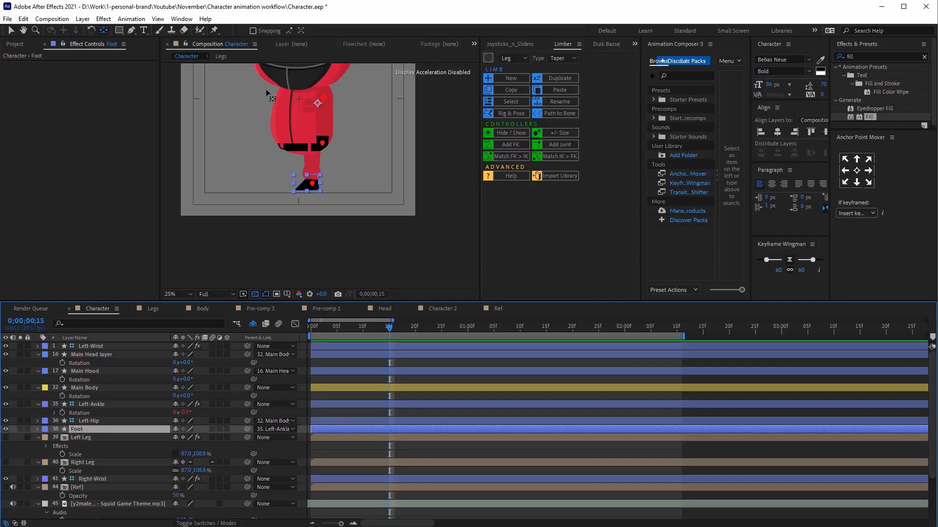
pyautogui.moveTo(317, 103); pyautogui.dragTo(311, 172)
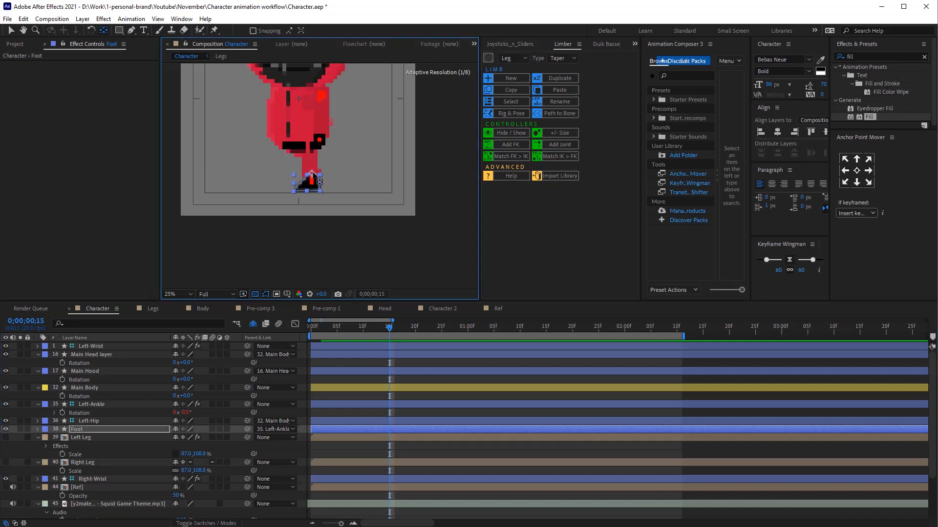
pyautogui.scroll(2, 313, 174)
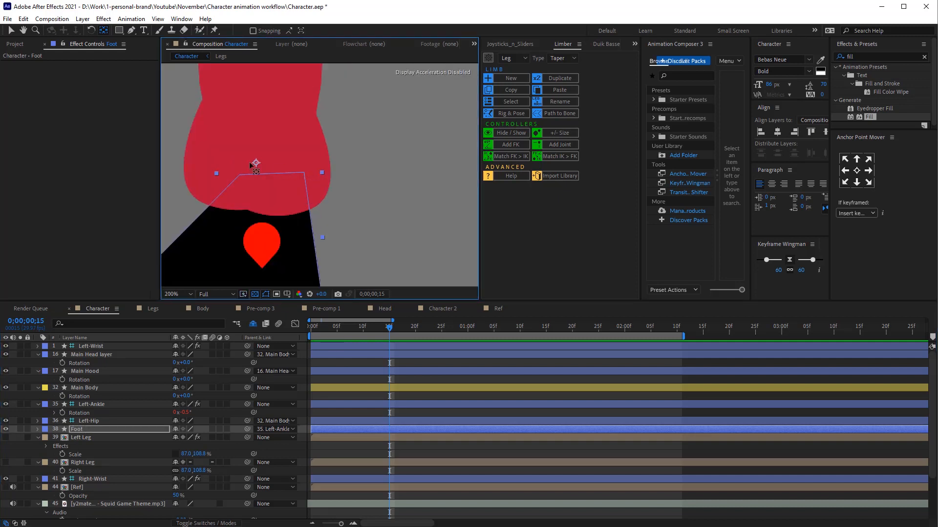
pyautogui.scroll(-4, 266, 194)
# Create a new Limber limb of Leg, Taper type, named Right
pyautogui.click(83, 438)
pyautogui.keyDown('ctrl'); pyautogui.click(94, 464); pyautogui.keyUp('ctrl')
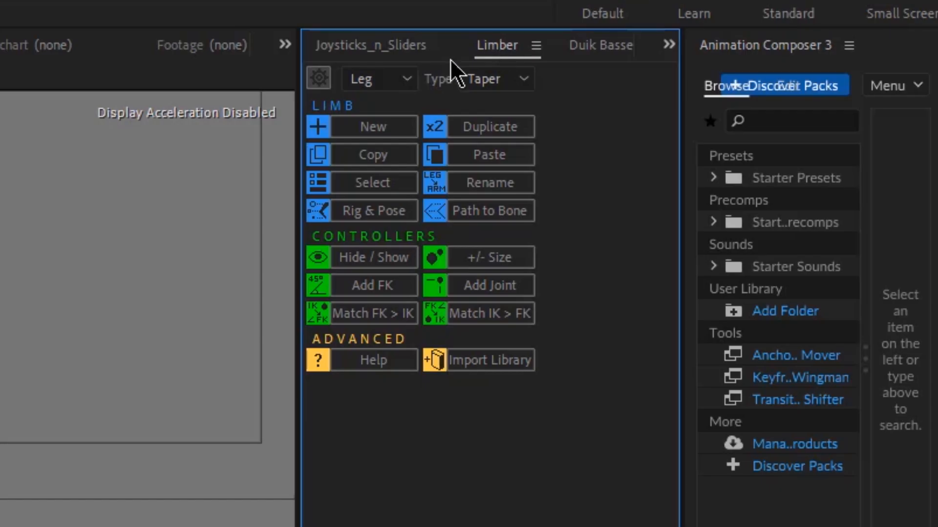
pyautogui.click(510, 59)
pyautogui.click(512, 79)
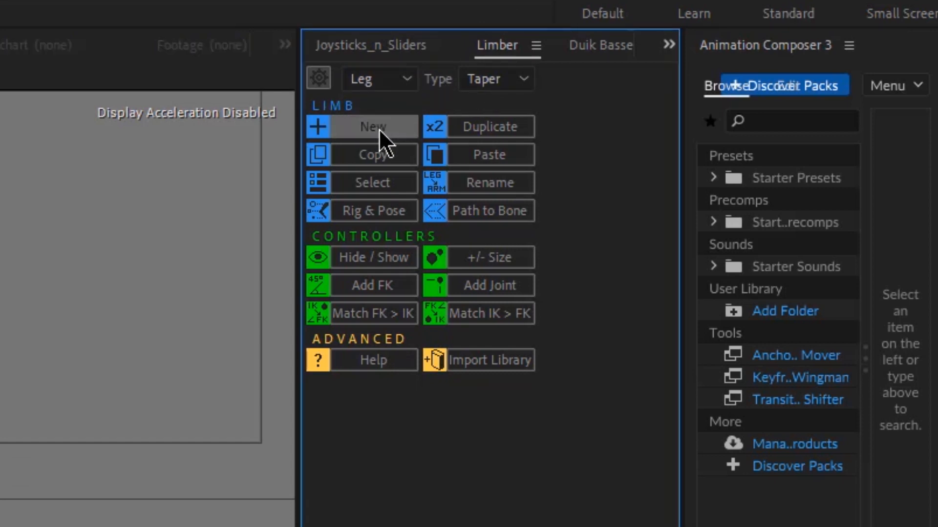
pyautogui.click(383, 138)
pyautogui.write('Right')
pyautogui.press('Return')
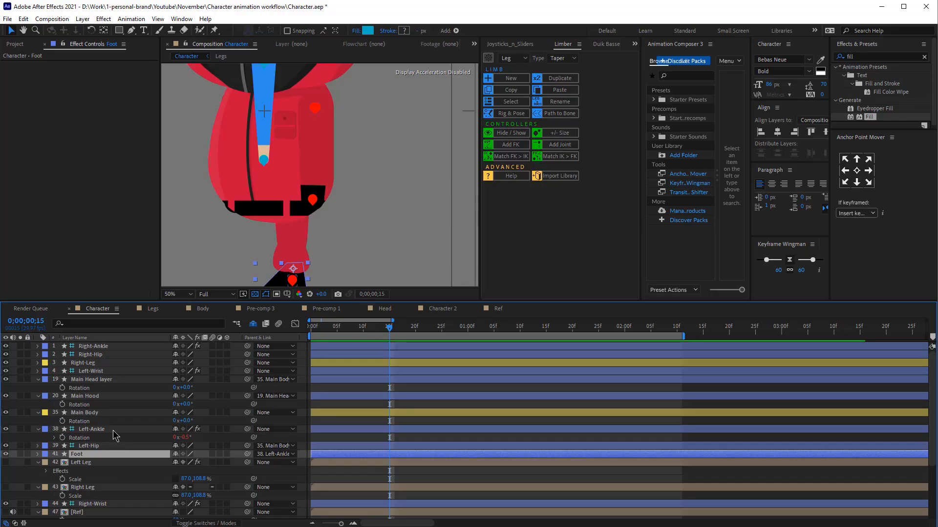
# Copy the Limber settings from Left-Ankle and paste them onto Right-Ankle
pyautogui.click(113, 430)
pyautogui.click(518, 91)
pyautogui.click(83, 348)
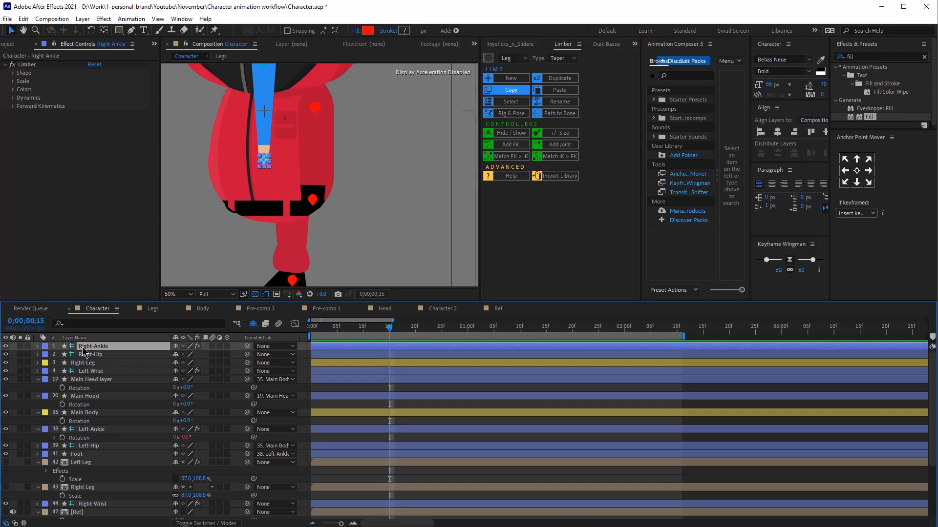
pyautogui.click(562, 91)
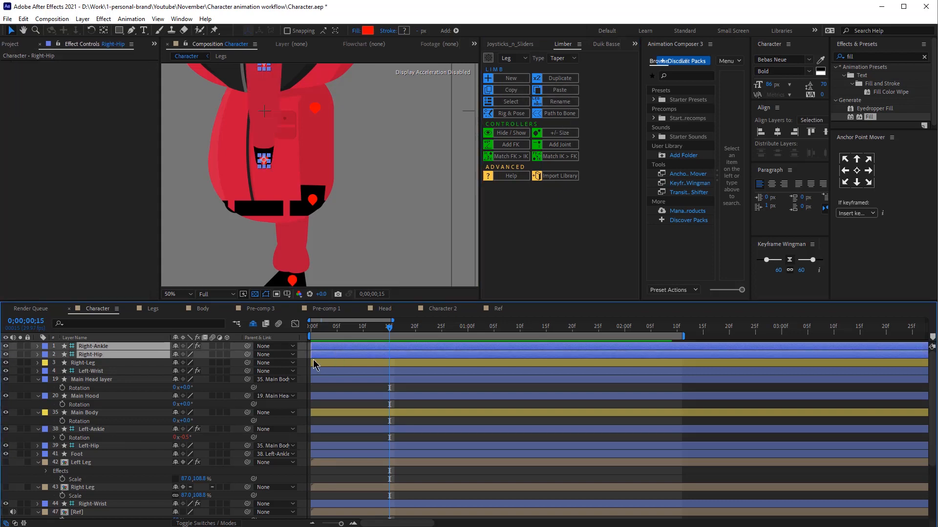
# Move the Right-Ankle and Right-Hip controllers together so the right ankle sits over the left ankle controller
pyautogui.moveTo(262, 162); pyautogui.dragTo(291, 281)
pyautogui.press('.')
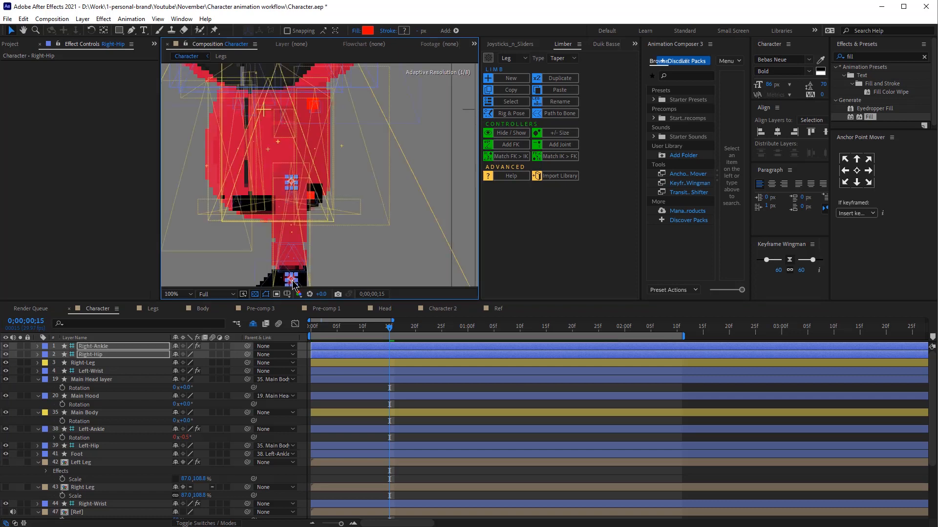
pyautogui.moveTo(365, 49); pyautogui.dragTo(362, 48)
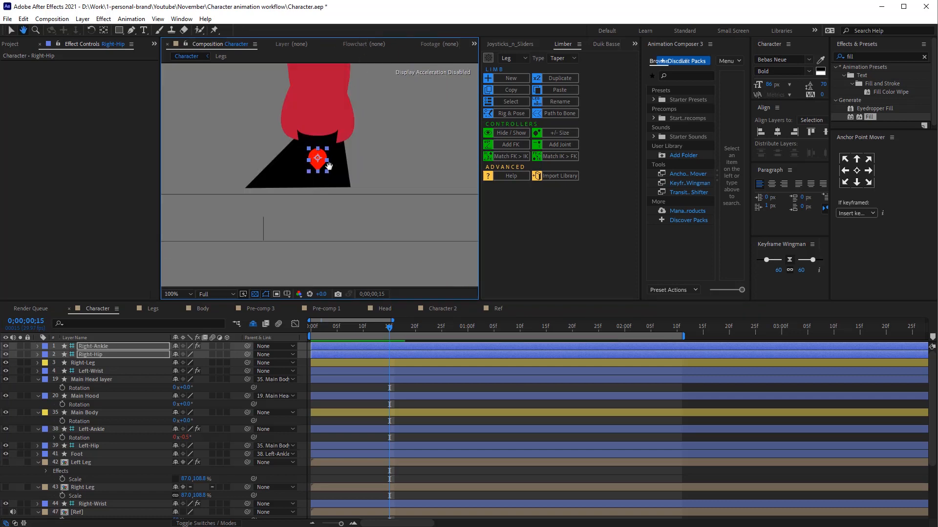
pyautogui.moveTo(320, 162); pyautogui.dragTo(321, 168)
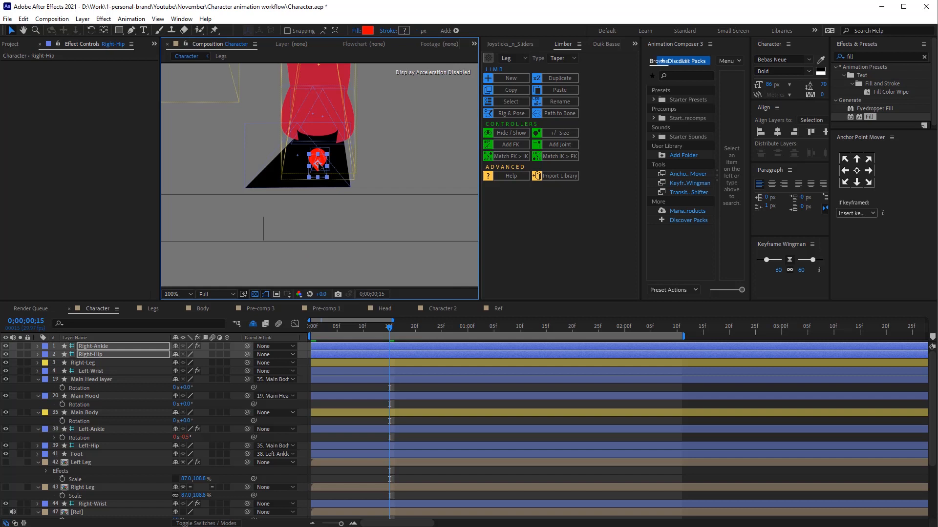
# Move the Right-Ankle, Right-Hip and Right-Leg layers directly below the Foot layer
pyautogui.click(6, 346)
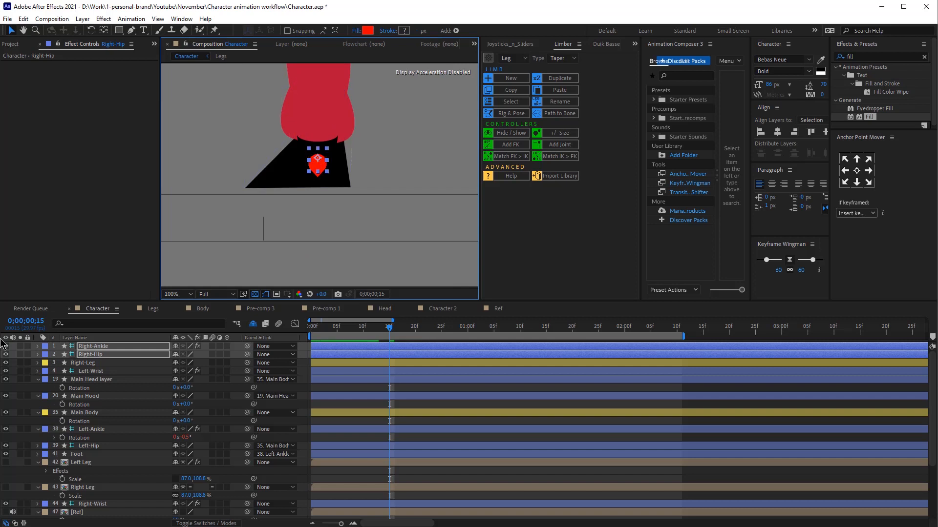
pyautogui.press('t')
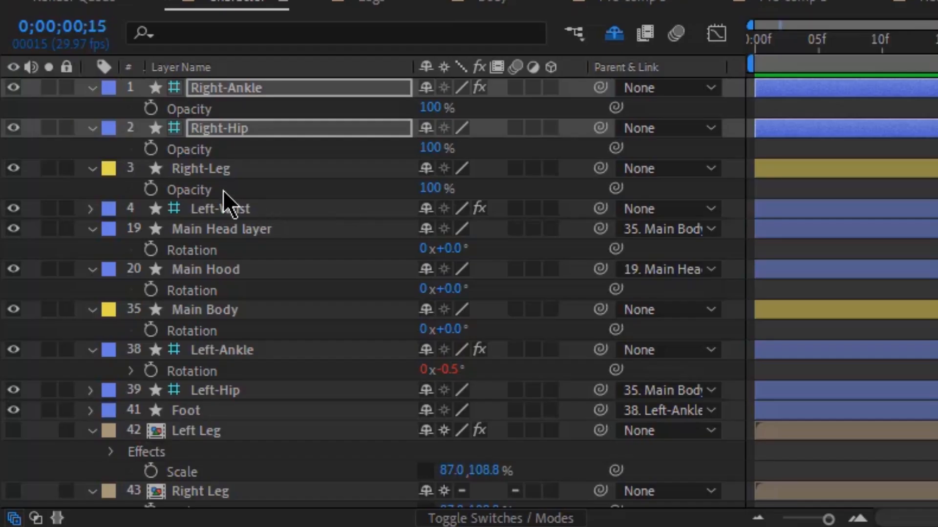
pyautogui.keyDown('ctrl'); pyautogui.click(79, 379); pyautogui.keyUp('ctrl')
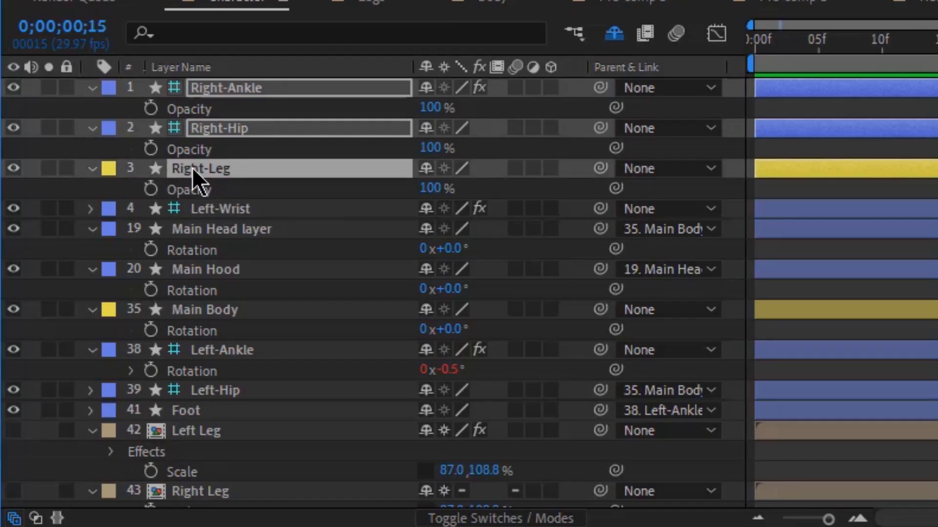
pyautogui.moveTo(192, 167); pyautogui.dragTo(201, 429)
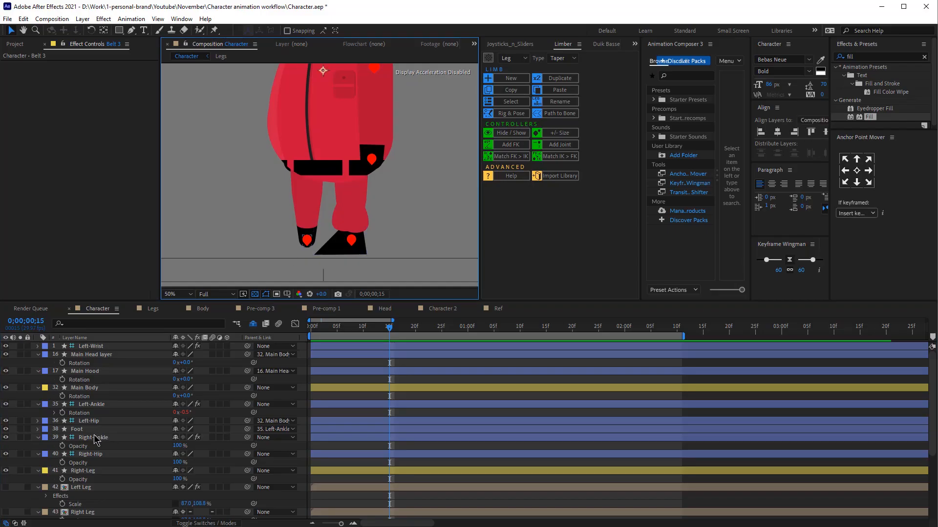
# Raise the Right-Ankle controller to test how the right knee bends
pyautogui.click(97, 437)
pyautogui.press('.')
pyautogui.moveTo(316, 215); pyautogui.dragTo(317, 98)
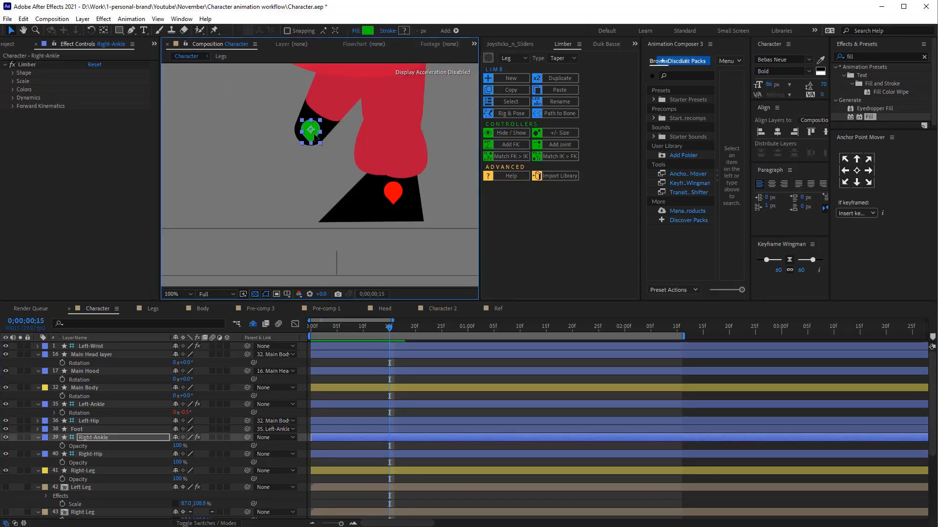
pyautogui.moveTo(309, 169); pyautogui.dragTo(271, 168)
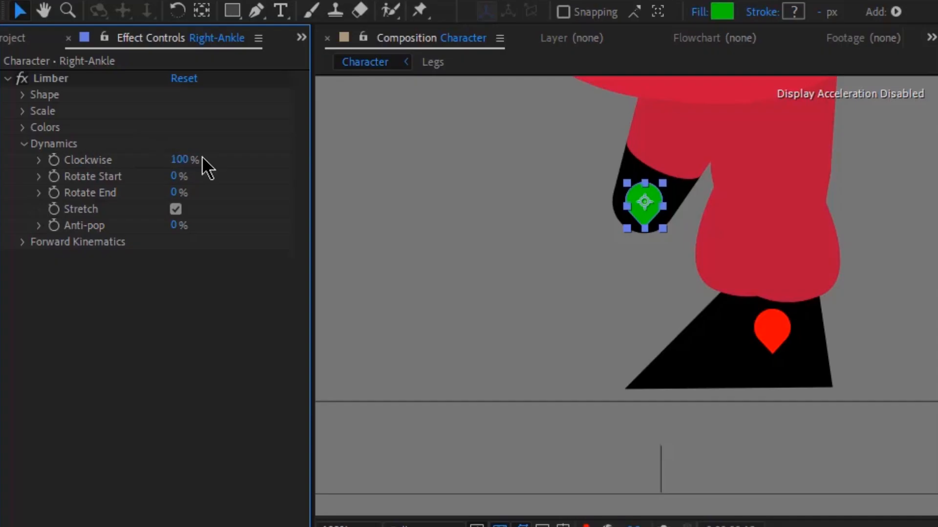
# Set Right-Ankle's Clockwise value to -100% to flip the knee's bend direction
pyautogui.click(185, 160)
pyautogui.press('BackSpace')
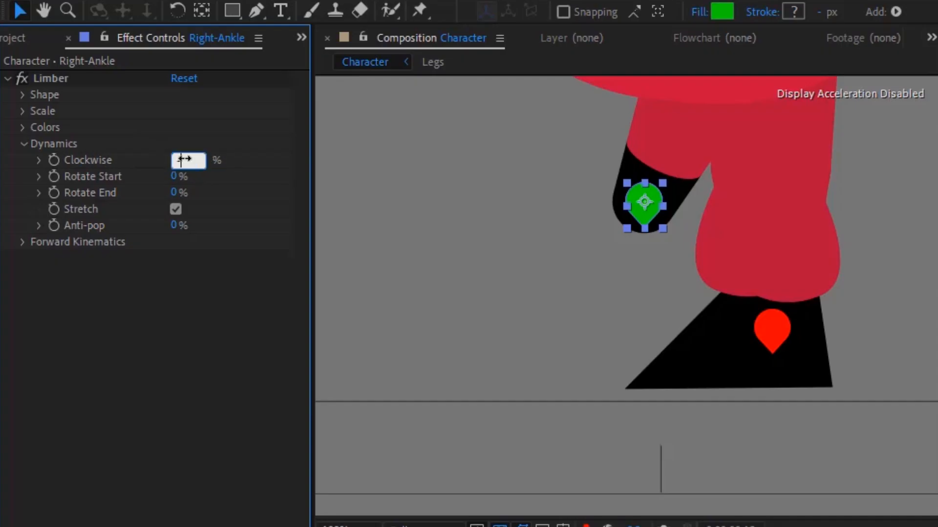
pyautogui.write('-100')
pyautogui.press('Return')
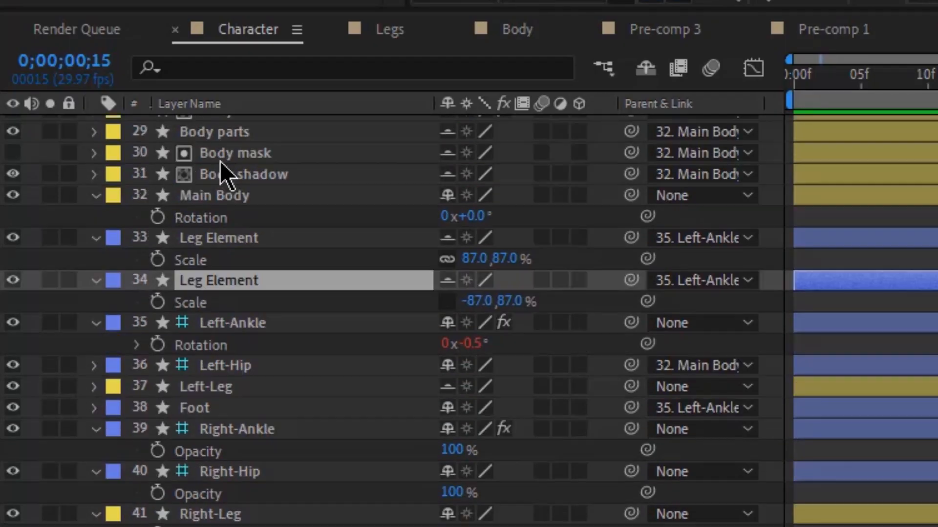
# Duplicate both Leg Element layers and the Foot layer, and place the copies together directly below the original Foot layer
pyautogui.keyDown('ctrl'); pyautogui.click(222, 240); pyautogui.keyUp('ctrl')
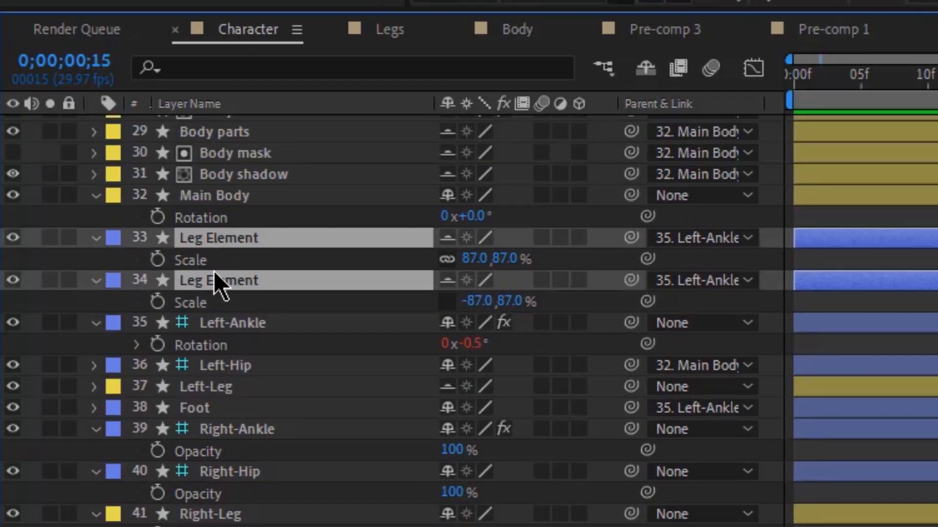
pyautogui.click(215, 325)
pyautogui.click(227, 242)
pyautogui.keyDown('ctrl'); pyautogui.click(220, 285); pyautogui.keyUp('ctrl')
pyautogui.keyDown('ctrl'); pyautogui.click(214, 408); pyautogui.keyUp('ctrl')
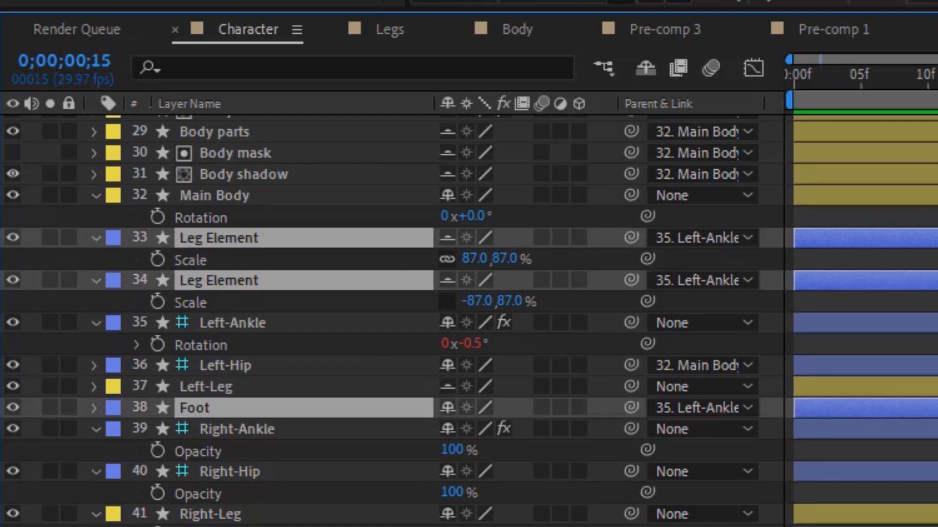
pyautogui.hotkey('ctrl', 'd')
pyautogui.moveTo(231, 235); pyautogui.dragTo(247, 486)
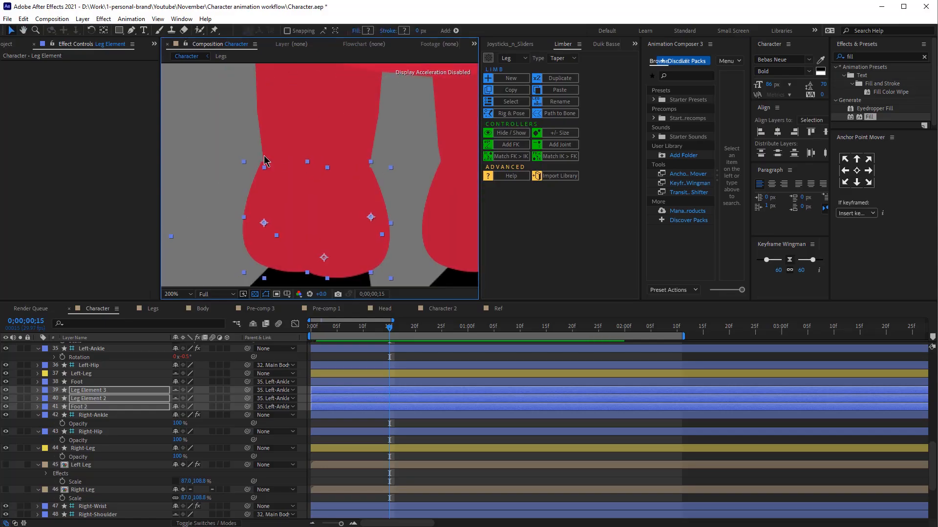
# Nudge the duplicated Leg Element and Foot shapes sideways so they line up with the lower end of the right leg
pyautogui.press('Right')
pyautogui.press('Right')
pyautogui.press('F2')
# Move the Foot 2 layer below Right-Leg in the layer order so the foot sits behind the leg
pyautogui.moveTo(376, 251); pyautogui.dragTo(371, 251)
pyautogui.scroll(-1, 318, 206)
pyautogui.hotkey('ctrl', 'Down')
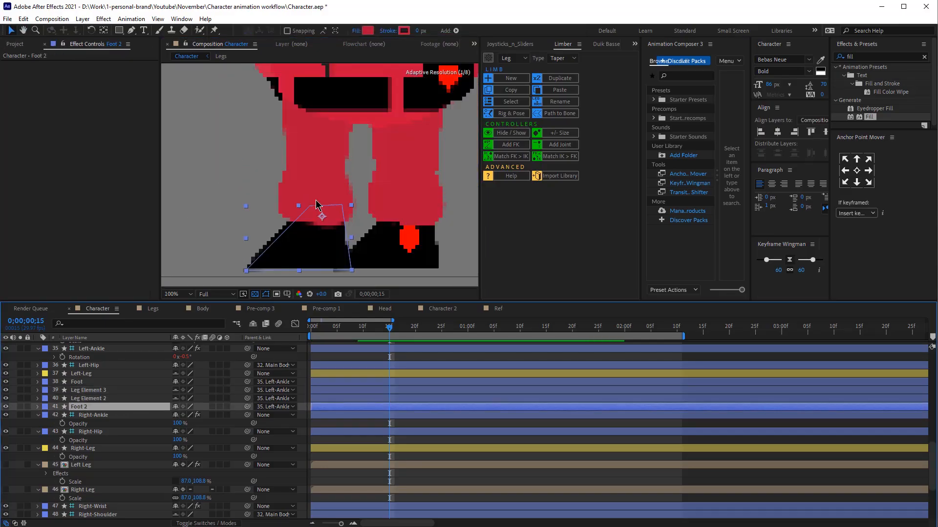
pyautogui.press('F2')
# Parent Leg Element 3, Leg Element 2 and Foot 2 to the Right-Ankle controller
pyautogui.click(101, 398)
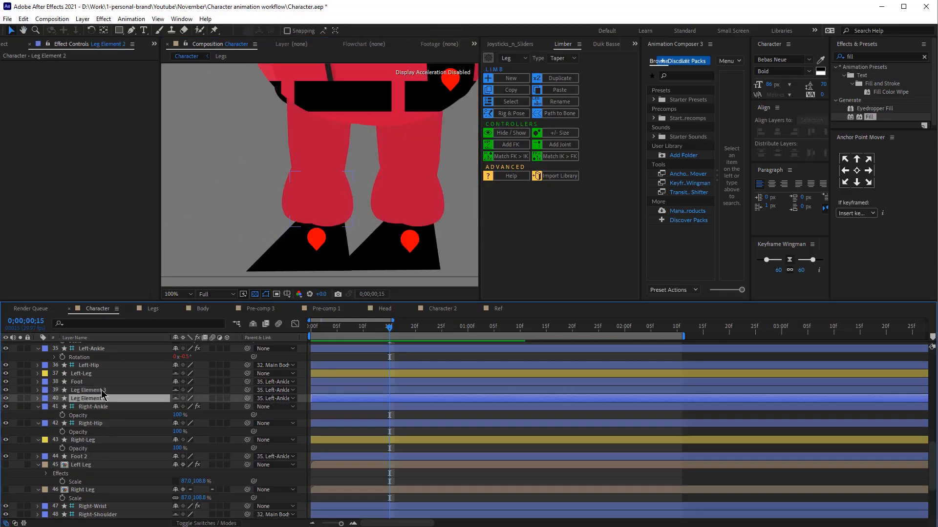
pyautogui.keyDown('shift'); pyautogui.click(101, 390); pyautogui.keyUp('shift')
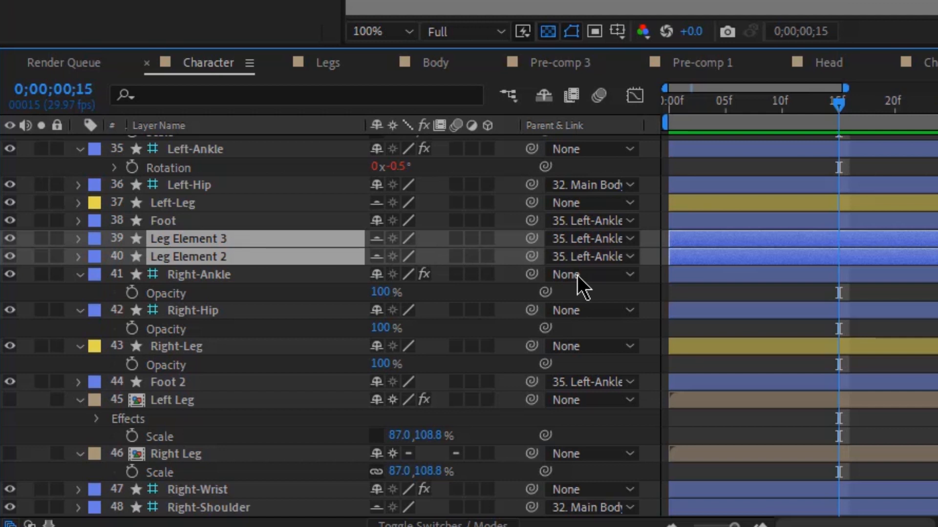
pyautogui.moveTo(535, 257); pyautogui.dragTo(221, 274)
pyautogui.click(551, 381)
pyautogui.moveTo(530, 380); pyautogui.dragTo(176, 288)
# Edit the Rotate End value in the Limber Dynamics settings of the Right-Ankle controller
pyautogui.click(176, 281)
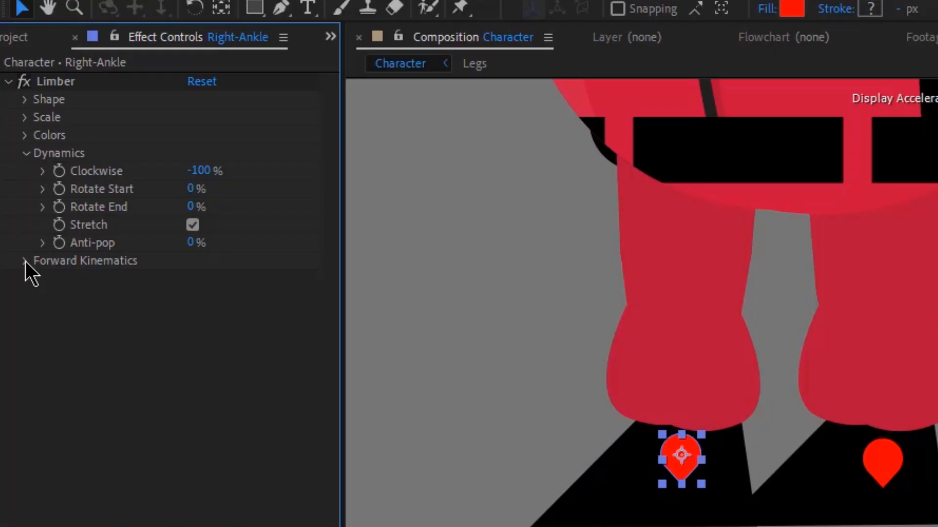
pyautogui.click(25, 261)
pyautogui.click(25, 261)
pyautogui.click(190, 207)
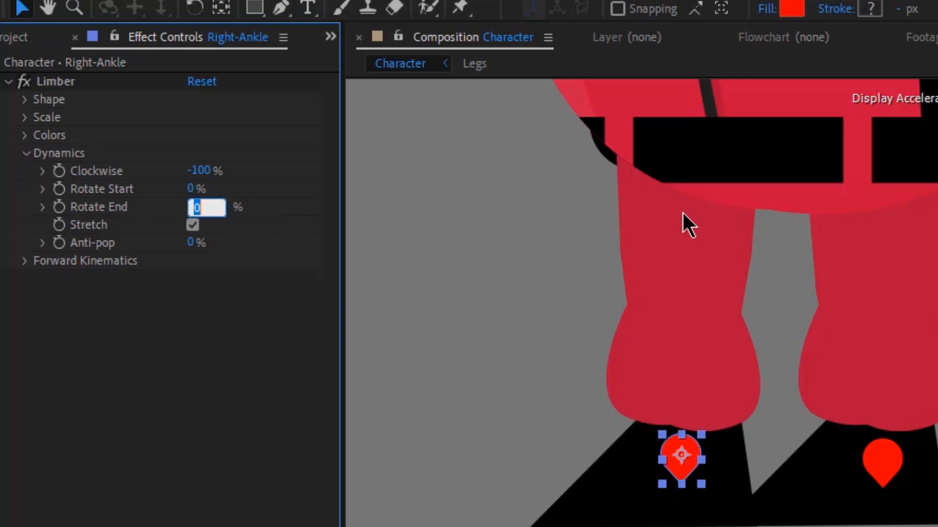
pyautogui.press('Return')
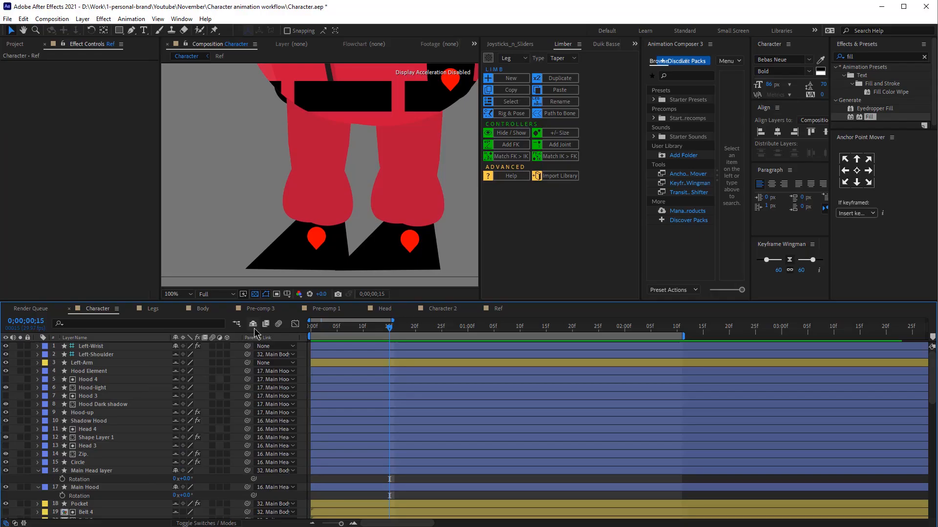
# Hide the shy layers in the Character composition's layer list
pyautogui.click(253, 326)
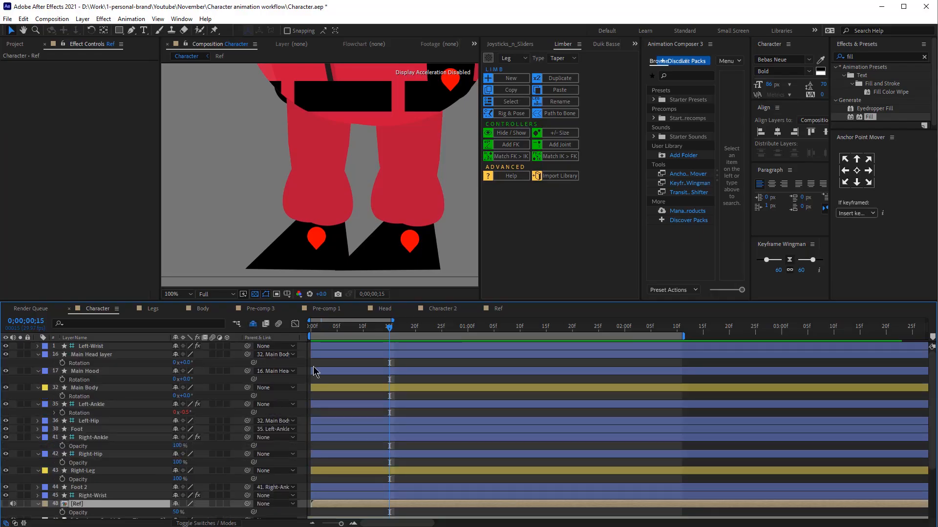
# Add Position keyframes to the Left-Wrist, Left-Ankle, Right-Ankle and Right-Wrist layers at the first frame
pyautogui.click(68, 423)
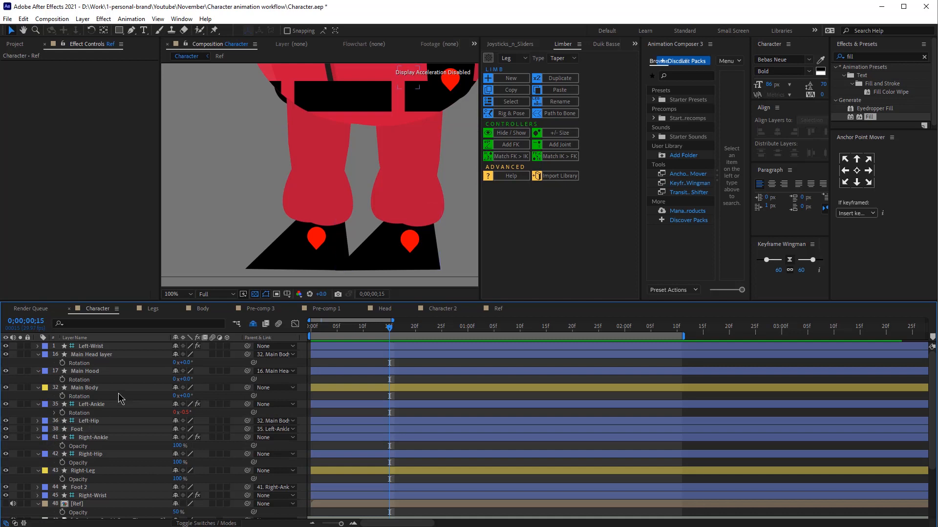
pyautogui.press(',')
pyautogui.press(',')
pyautogui.click(178, 294)
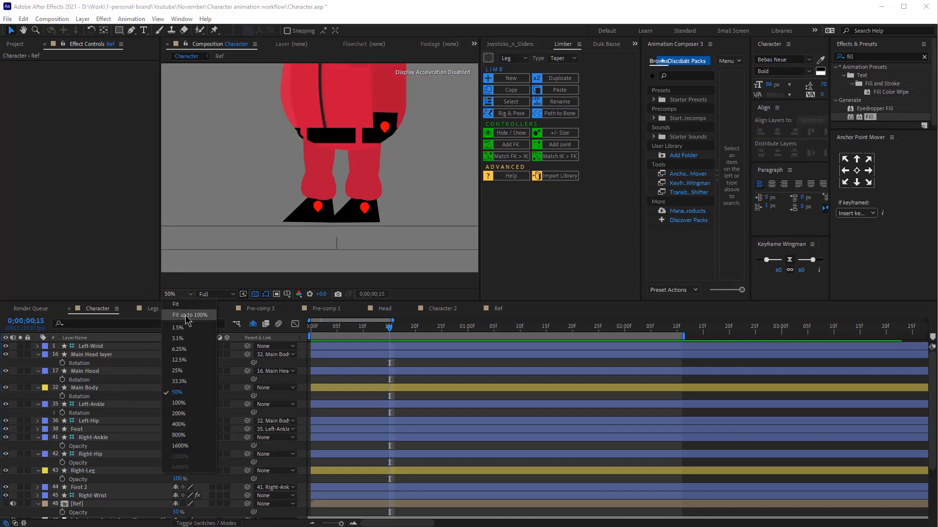
pyautogui.click(181, 313)
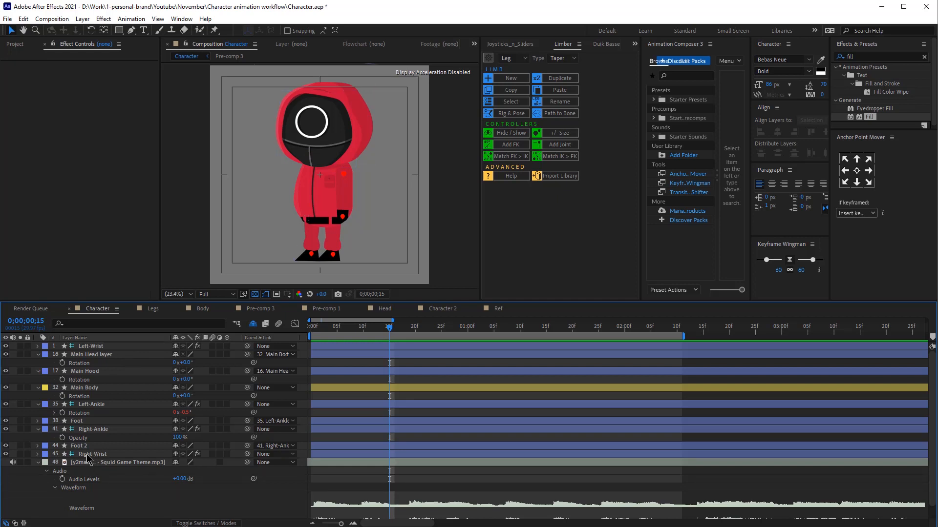
pyautogui.press('Home')
pyautogui.click(98, 347)
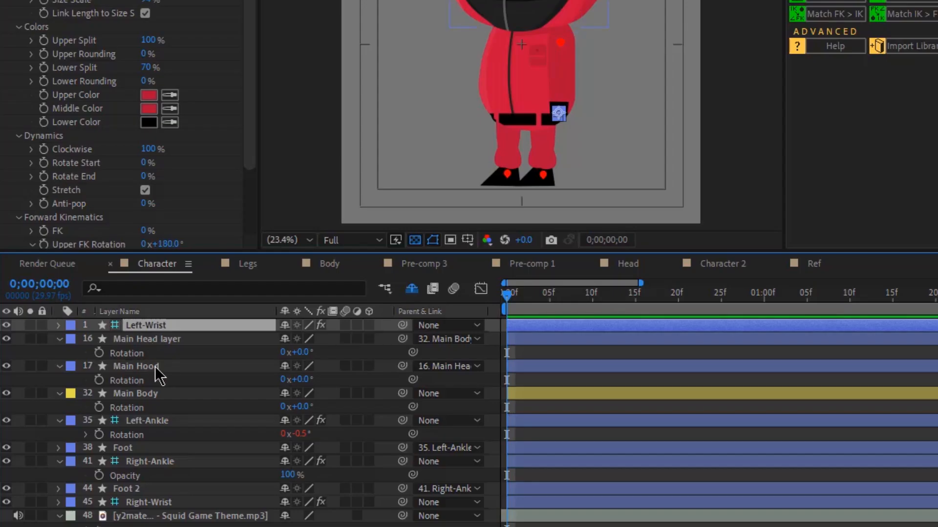
pyautogui.keyDown('ctrl'); pyautogui.click(149, 421); pyautogui.keyUp('ctrl')
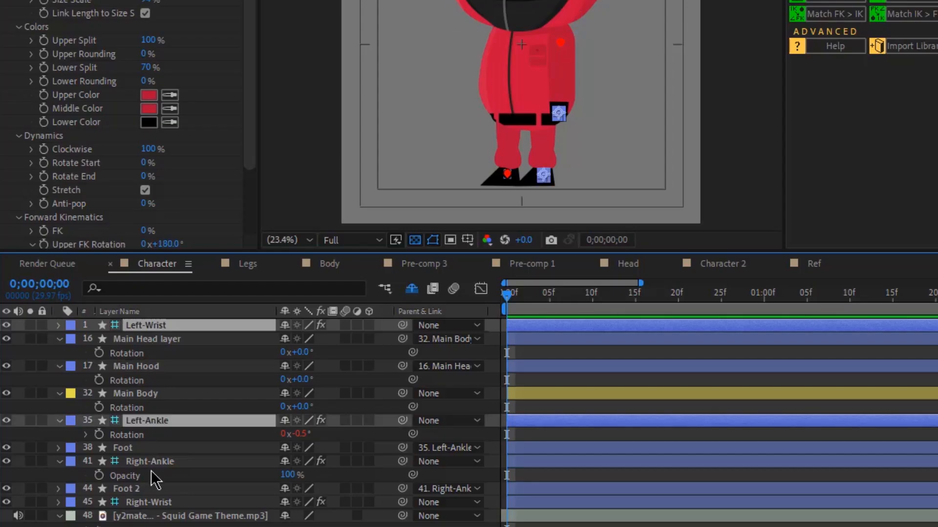
pyautogui.keyDown('ctrl'); pyautogui.click(152, 462); pyautogui.keyUp('ctrl')
pyautogui.keyDown('ctrl'); pyautogui.click(149, 503); pyautogui.keyUp('ctrl')
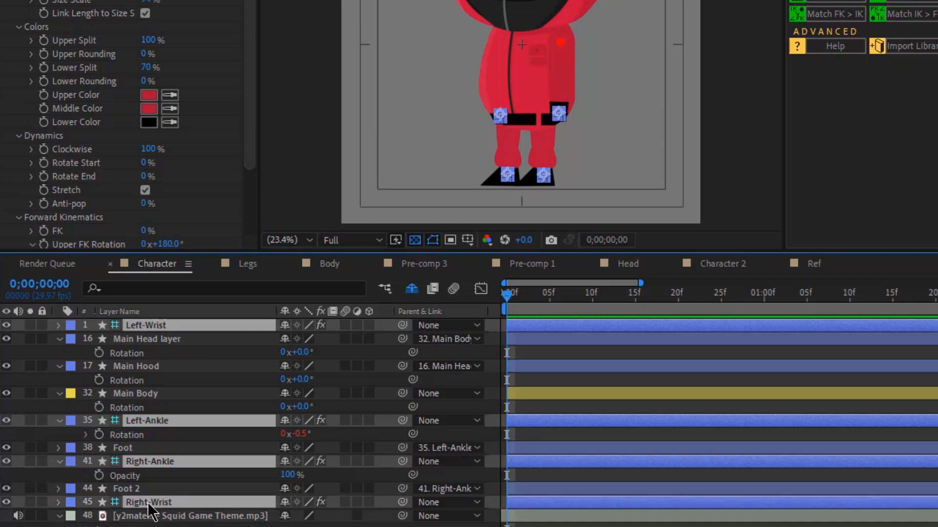
pyautogui.press('p')
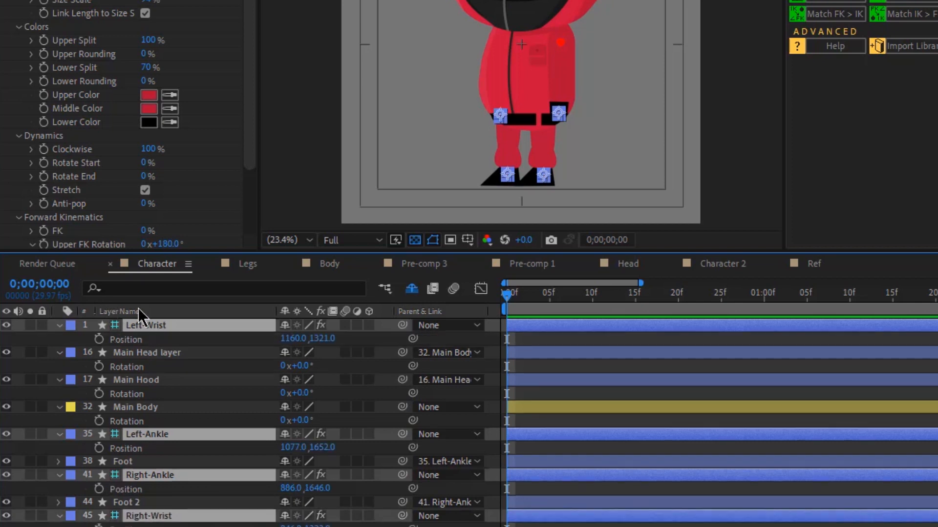
pyautogui.click(100, 339)
pyautogui.hotkey('alt', 'shift', 'p')
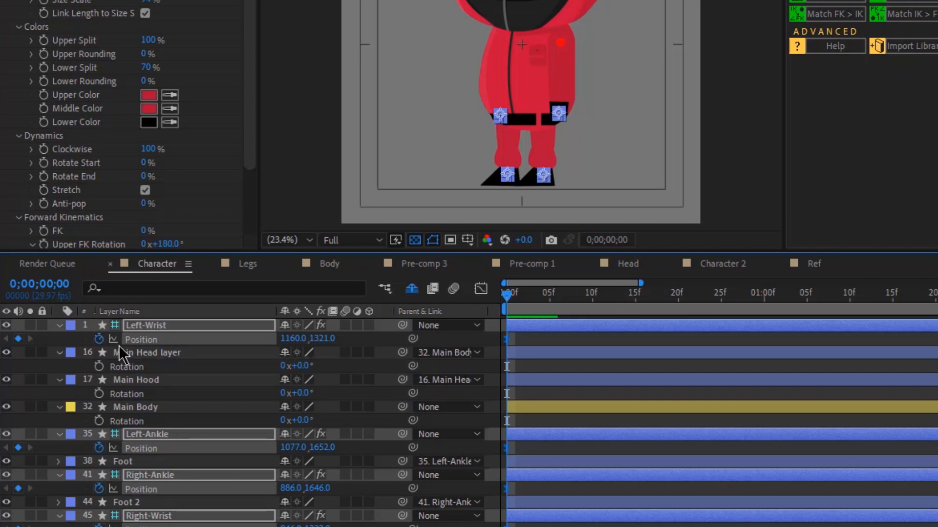
# Add Rotation and Position keyframes to the Main Head layer at the first frame, keeping both properties shown
pyautogui.click(130, 353)
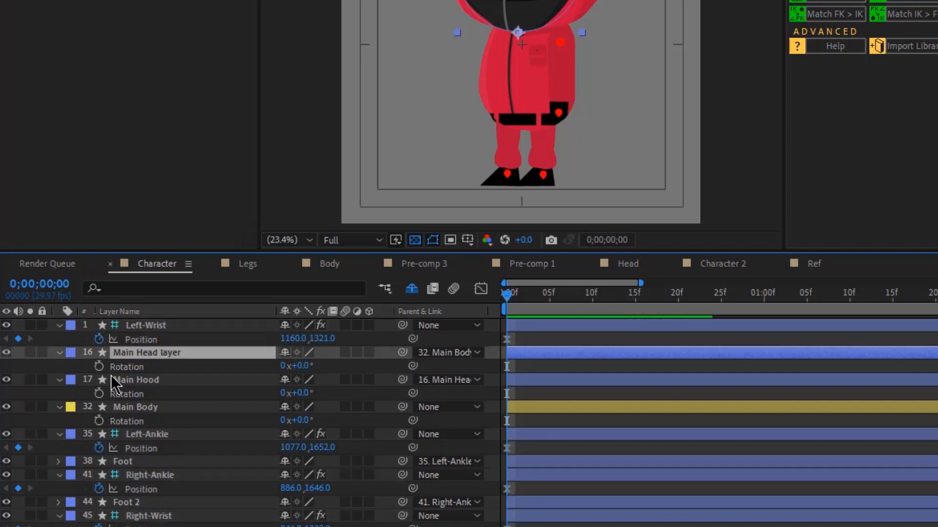
pyautogui.click(99, 366)
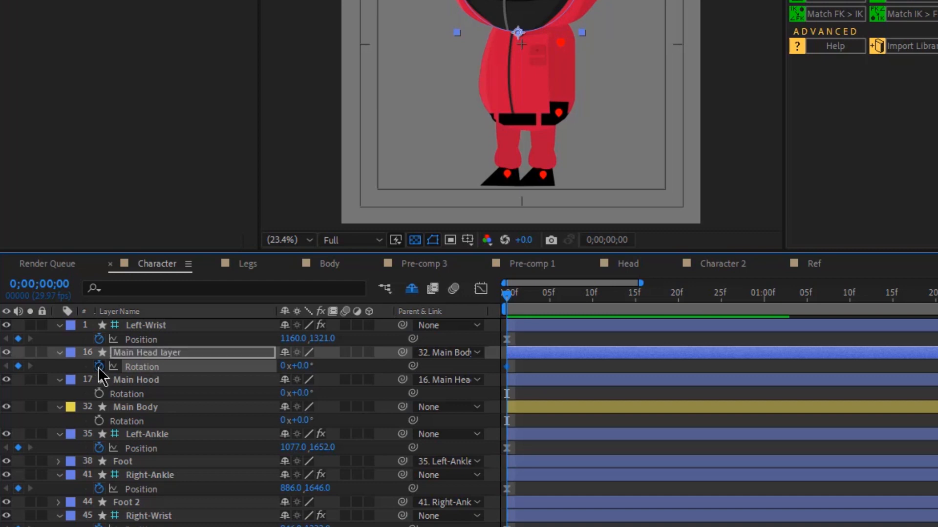
pyautogui.press('p')
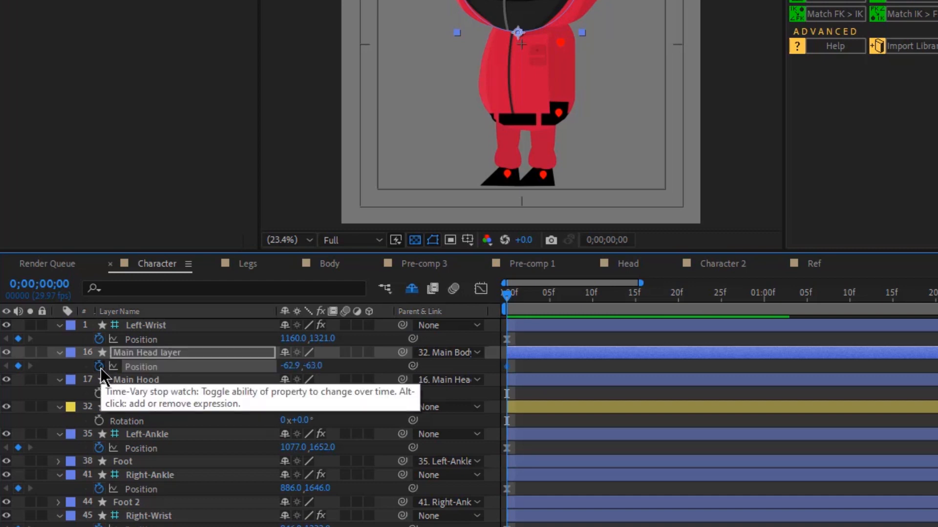
pyautogui.hotkey('shift', 'r')
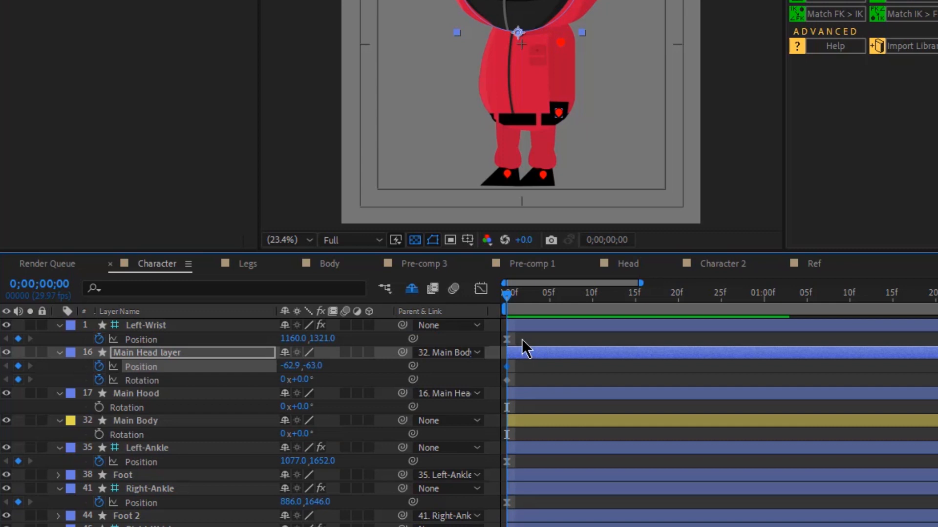
pyautogui.click(524, 342)
# Add Position and Rotation keyframes to the Main Hood layer at the first frame and show both properties
pyautogui.click(134, 394)
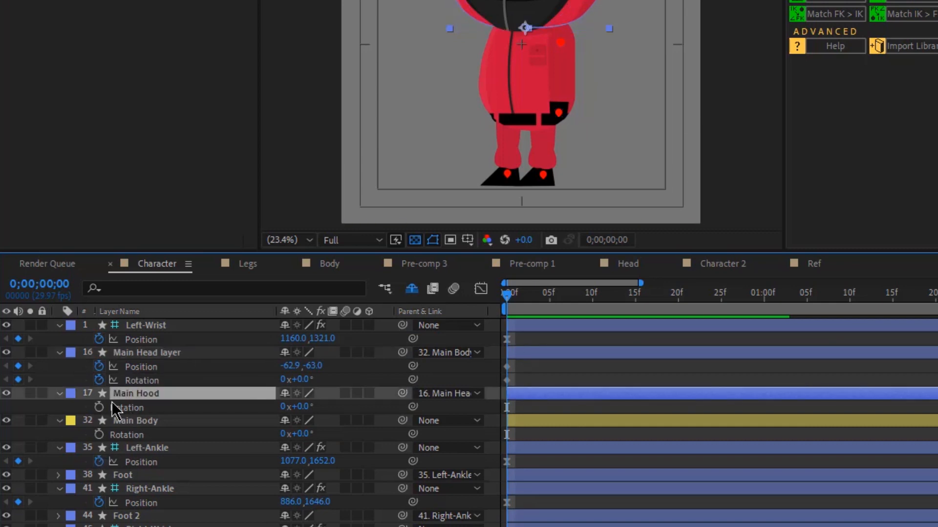
pyautogui.press('p')
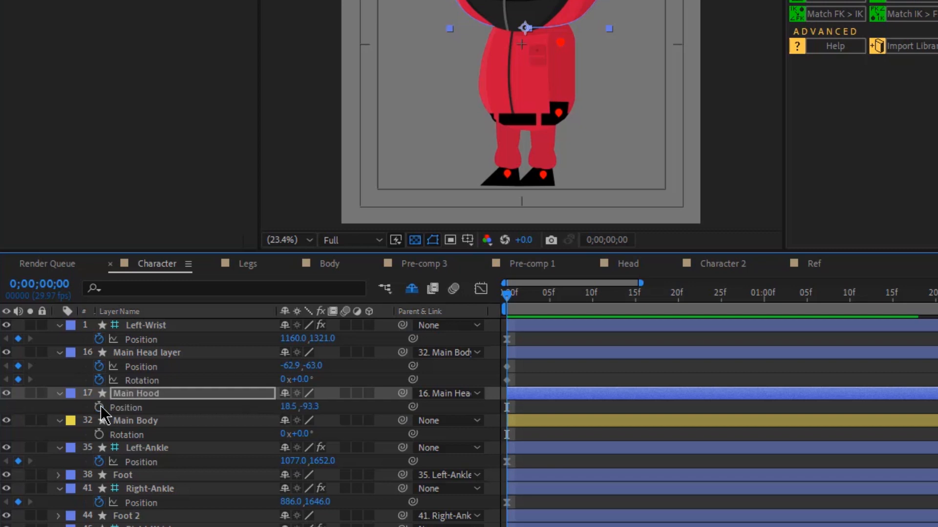
pyautogui.press('p')
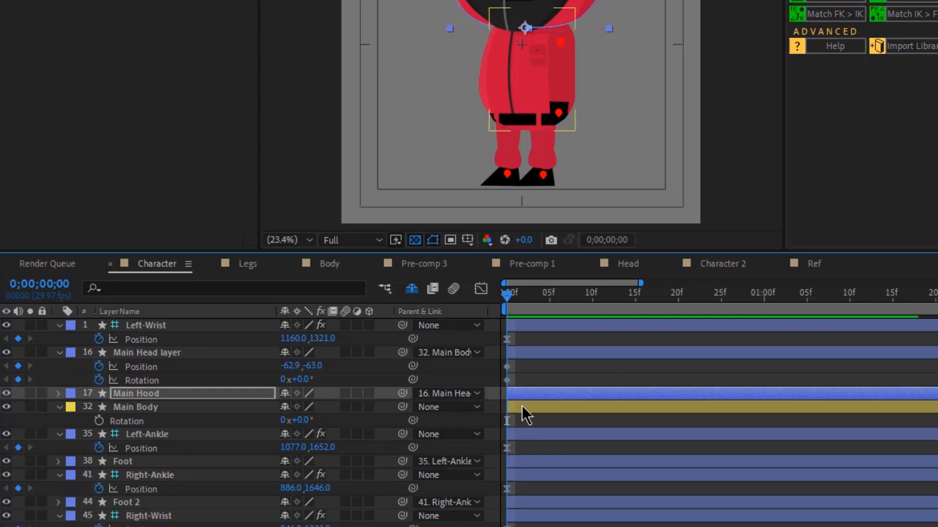
pyautogui.press('u')
# Add Rotation and Position keyframes to the Main Body layer at the first frame and show its keyframed properties
pyautogui.click(170, 437)
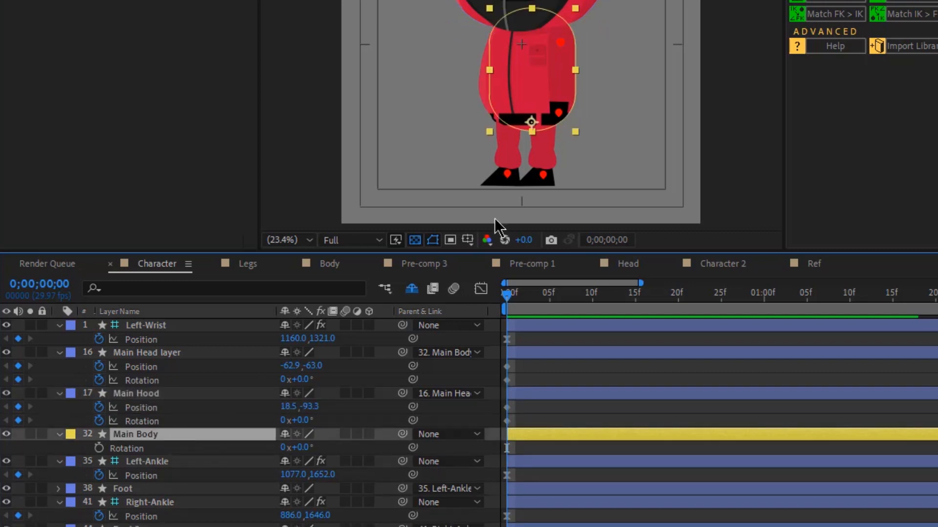
pyautogui.click(99, 448)
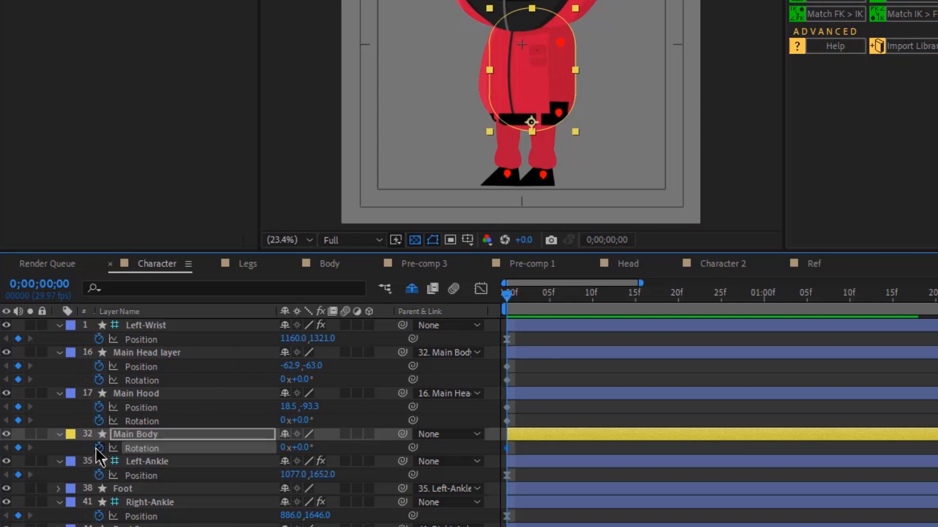
pyautogui.hotkey('alt', 'shift', 'p')
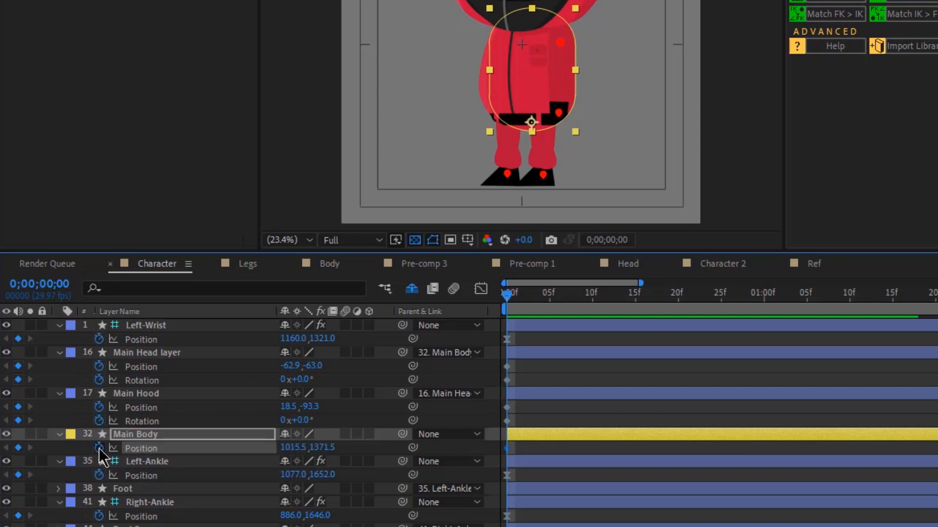
pyautogui.press('u')
pyautogui.press('u')
# Add Rotation keyframes to the Foot and Foot 2 layers, and apply Easy Ease to all keyframes at the first frame
pyautogui.click(135, 504)
pyautogui.keyDown('ctrl'); pyautogui.click(135, 526); pyautogui.keyUp('ctrl')
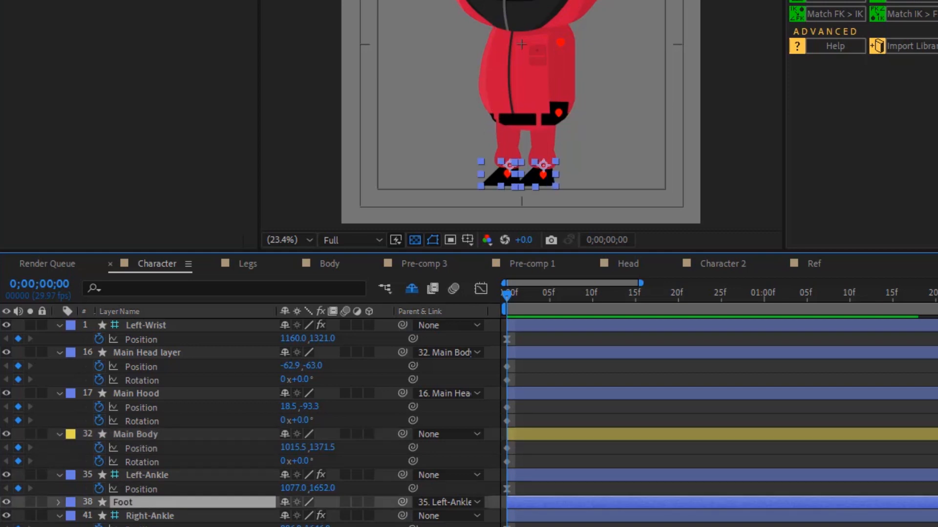
pyautogui.press('r')
pyautogui.click(99, 516)
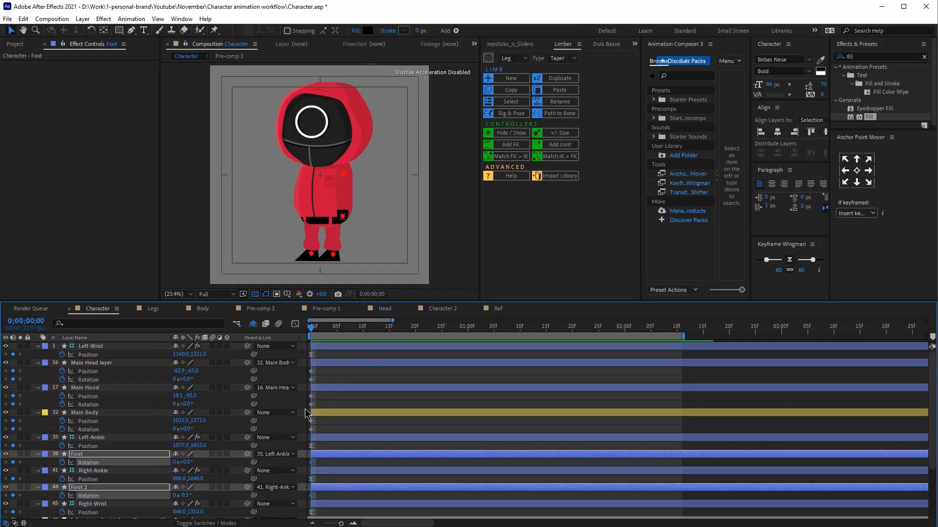
pyautogui.moveTo(544, 336); pyautogui.dragTo(272, 490)
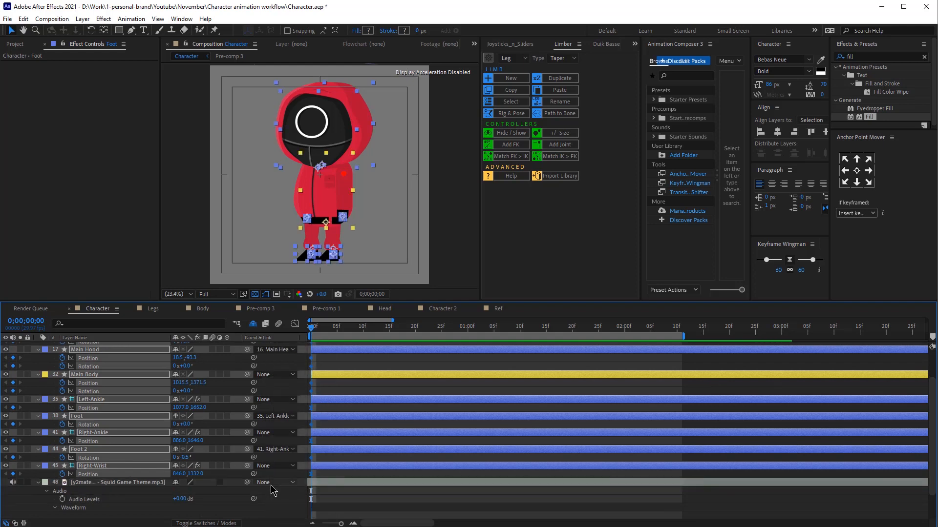
pyautogui.click(336, 476)
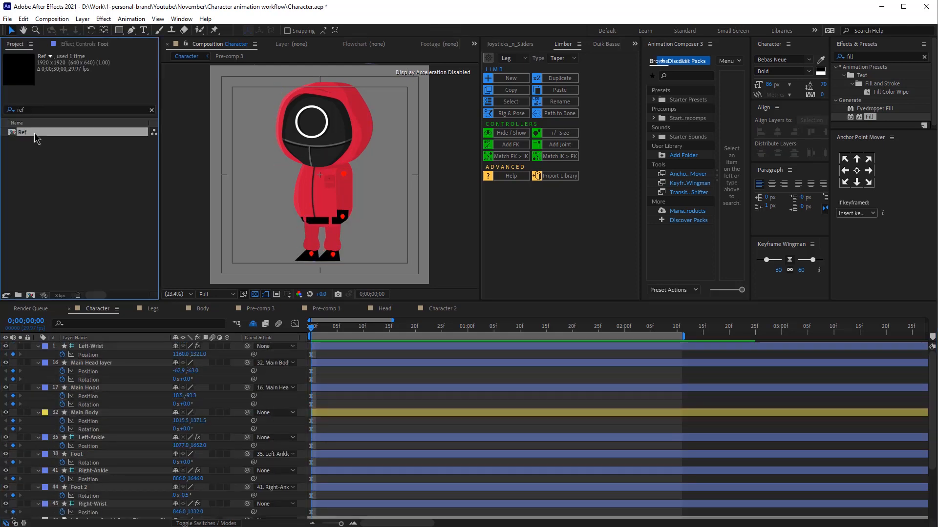
# Bring Ref into the Character composition, open it, and place numbered markers 1, 2 and 3 at 0;00;00;08, 0;00;00;15 and 0;00;02;08
pyautogui.doubleClick(35, 134)
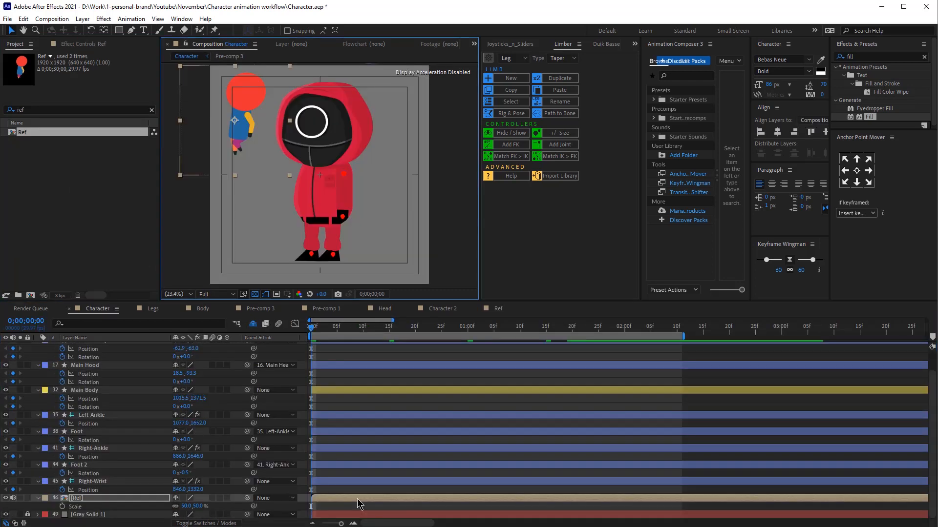
pyautogui.doubleClick(359, 503)
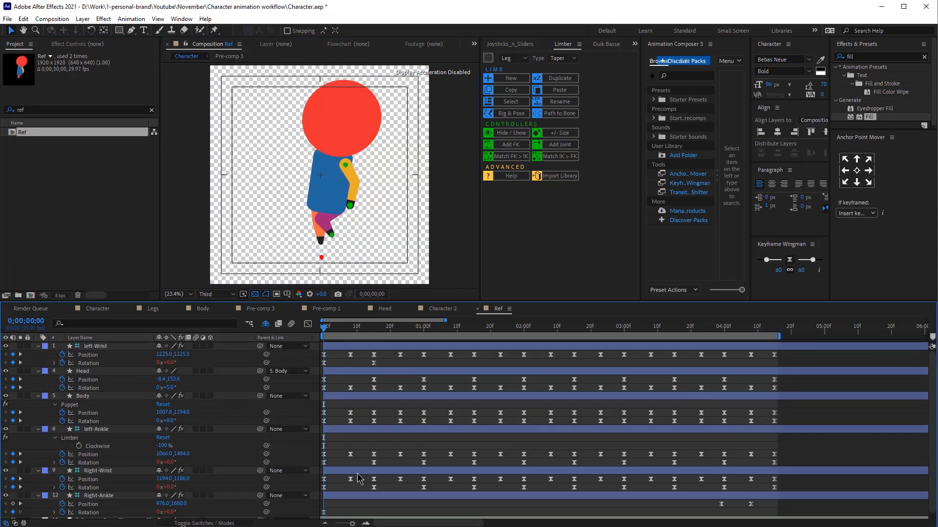
pyautogui.click(350, 328)
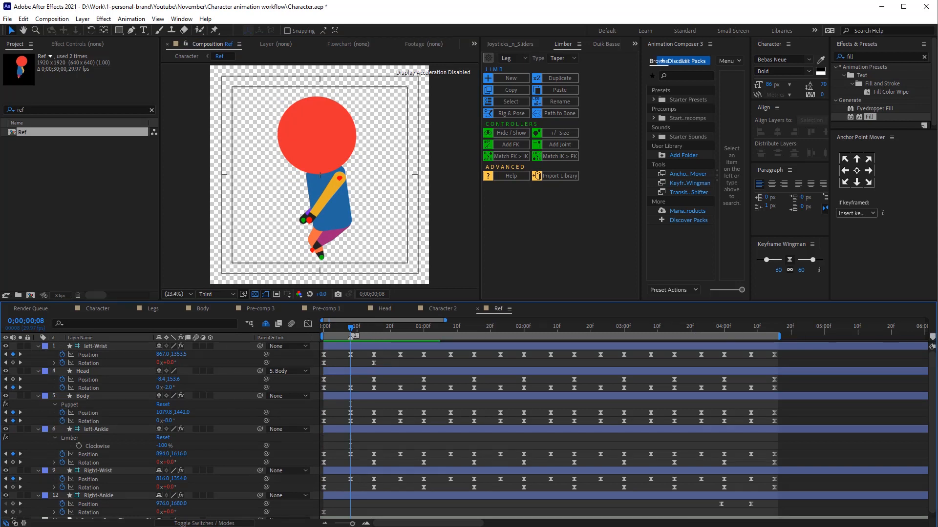
pyautogui.moveTo(932, 337); pyautogui.dragTo(375, 337)
pyautogui.moveTo(519, 328); pyautogui.dragTo(552, 334)
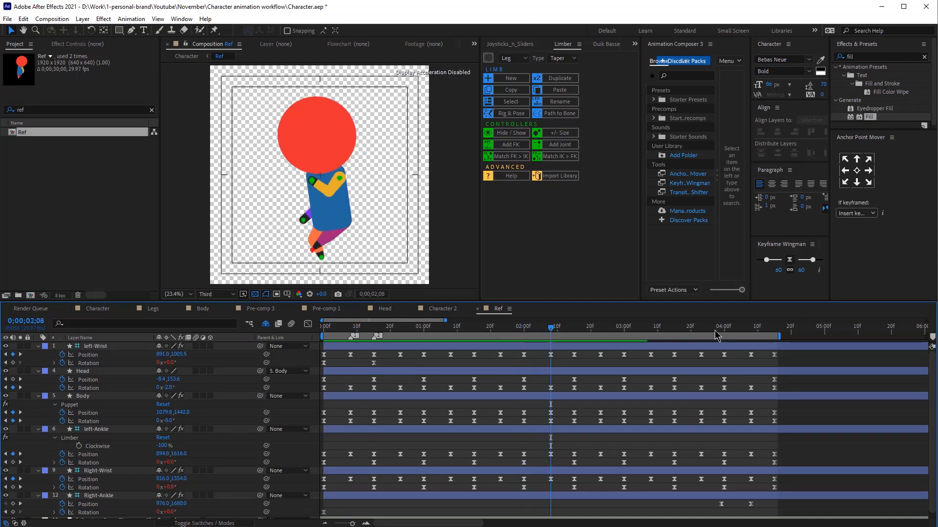
pyautogui.moveTo(932, 337); pyautogui.dragTo(554, 338)
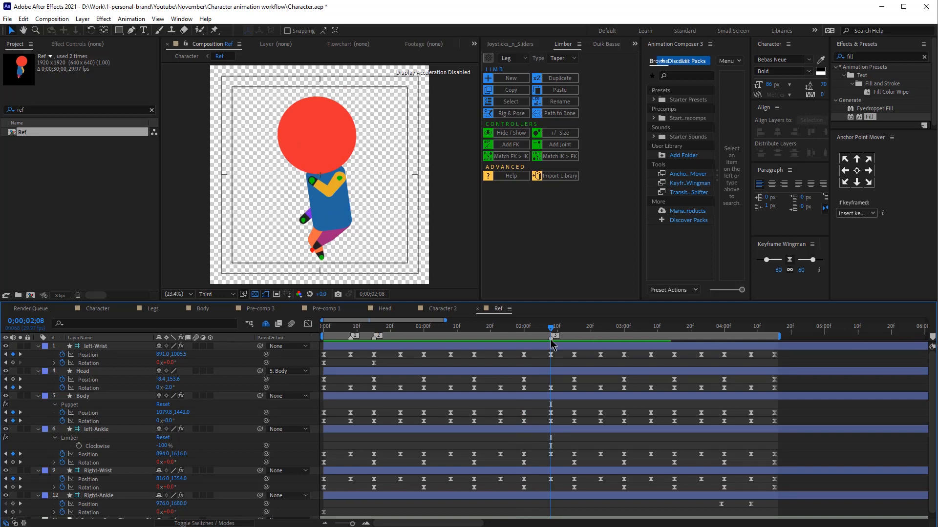
# In the Character composition, insert the marked Ref composition again above Gray Solid 1, scaled to 50% beside the character
pyautogui.click(98, 308)
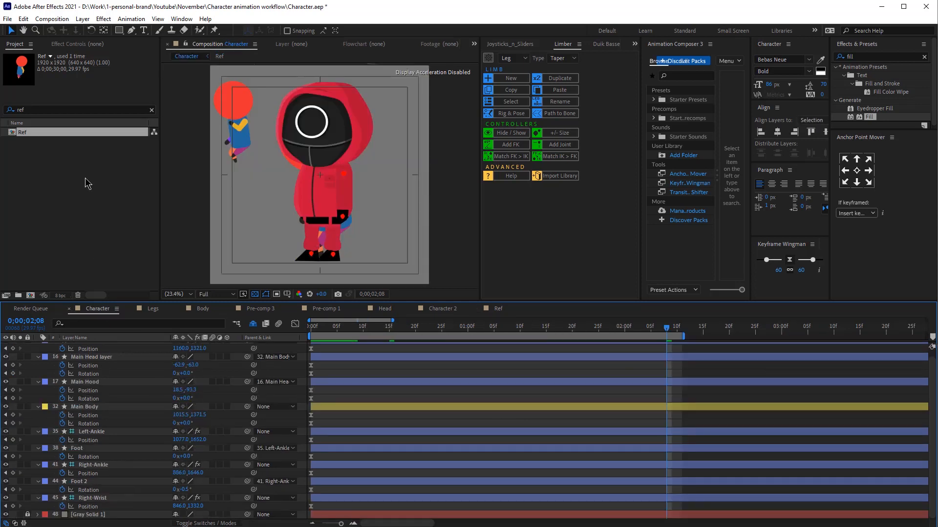
pyautogui.moveTo(104, 503); pyautogui.dragTo(116, 516)
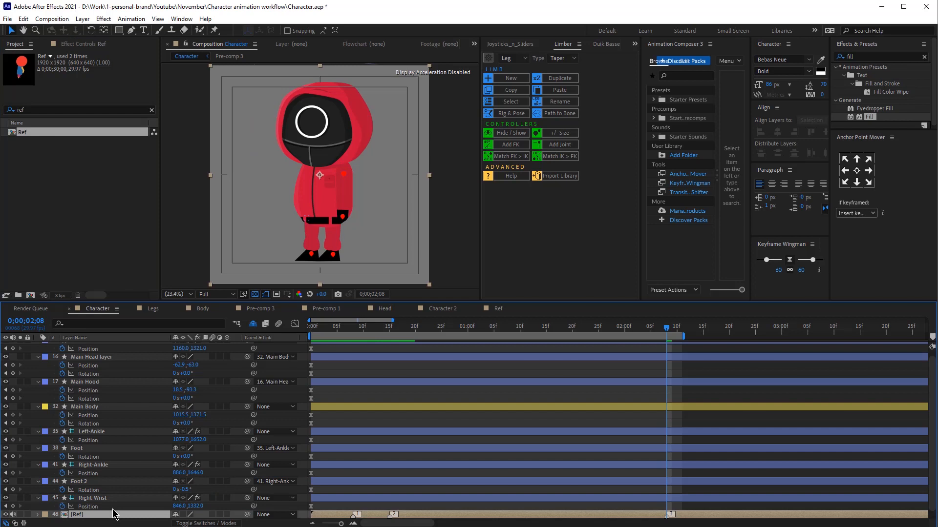
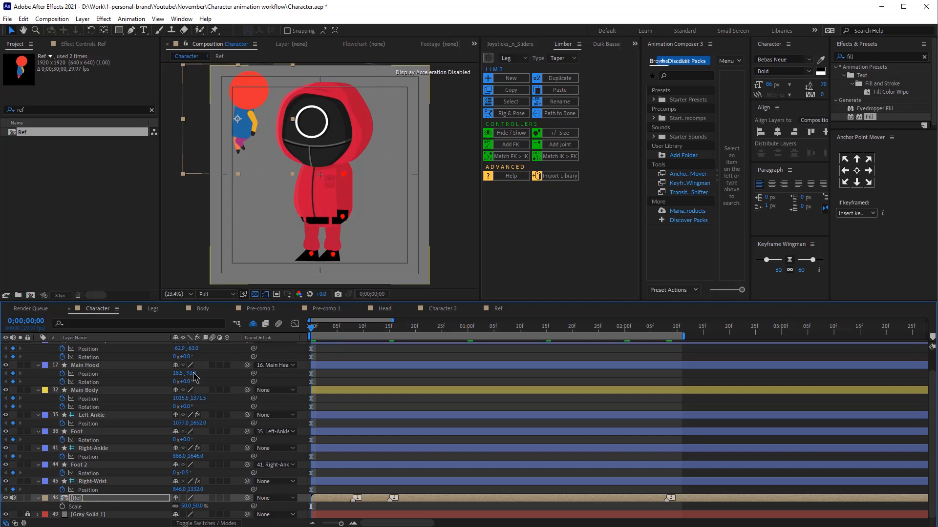
# Rotate the Main Body layer to 5° at the first frame to match the reference pose
pyautogui.click(94, 390)
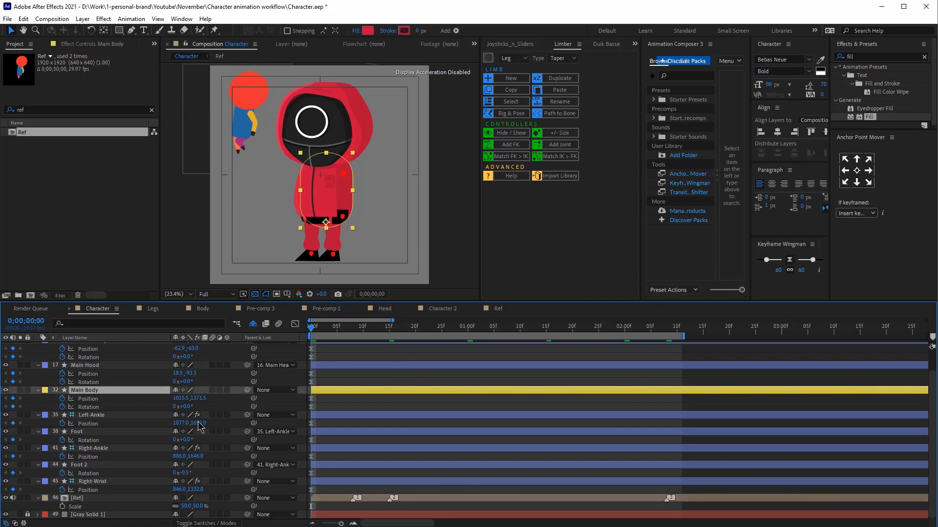
pyautogui.press('Return')
pyautogui.moveTo(353, 172); pyautogui.dragTo(324, 186)
pyautogui.scroll(3, 324, 187)
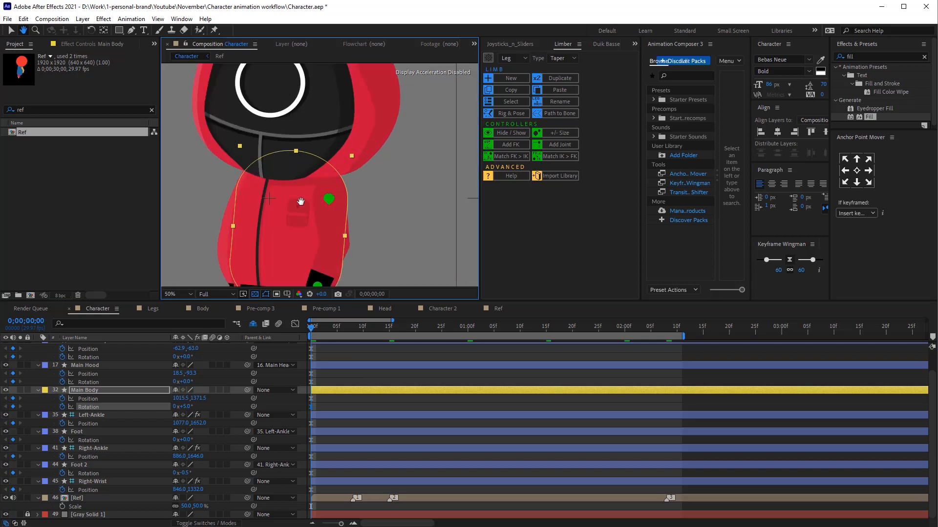
pyautogui.scroll(-2, 301, 201)
pyautogui.press('v')
pyautogui.click(327, 371)
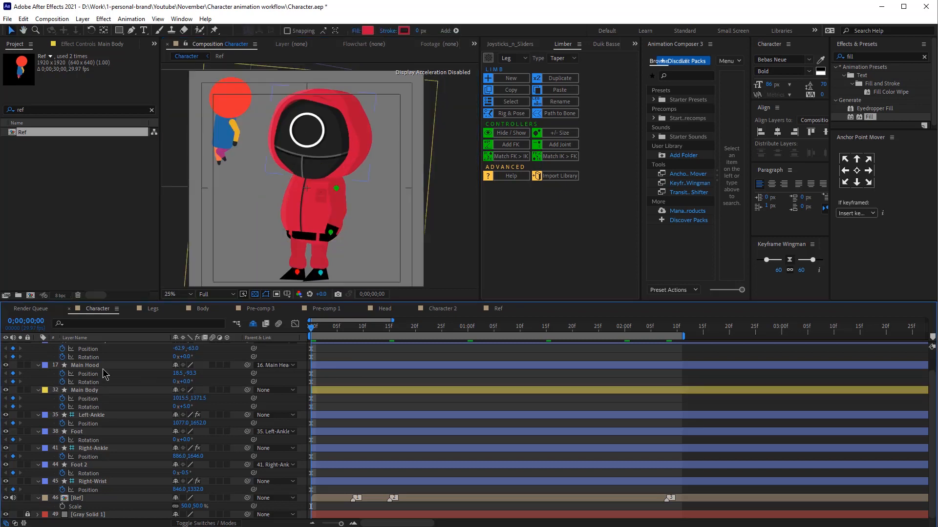
# Move the Left-Wrist controller to about 1292, 1231 and the Right-Wrist controller to about 1206, 1244 at the first frame
pyautogui.scroll(2, 374, 184)
pyautogui.click(372, 183)
pyautogui.moveTo(301, 134); pyautogui.dragTo(306, 156)
pyautogui.scroll(-2, 307, 156)
pyautogui.scroll(2, 298, 132)
pyautogui.moveTo(388, 235); pyautogui.dragTo(388, 220)
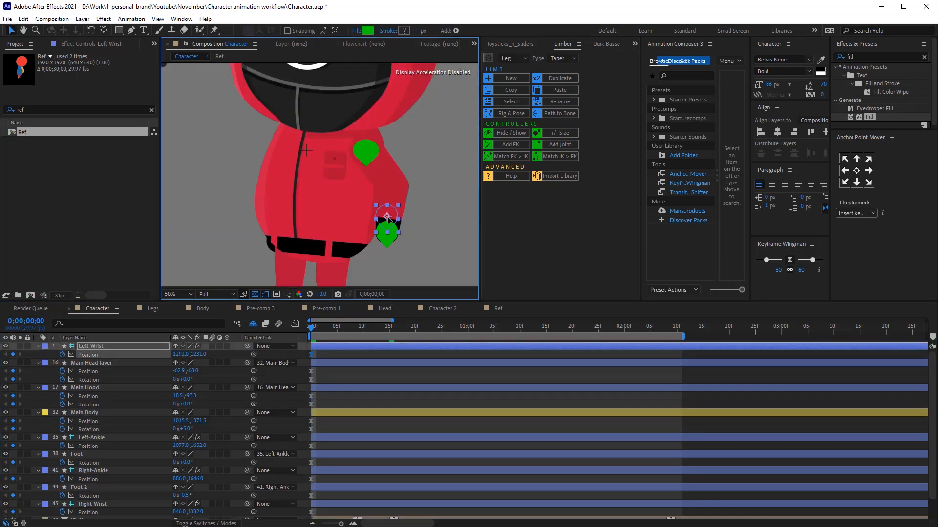
pyautogui.scroll(-1, 111, 425)
pyautogui.click(96, 482)
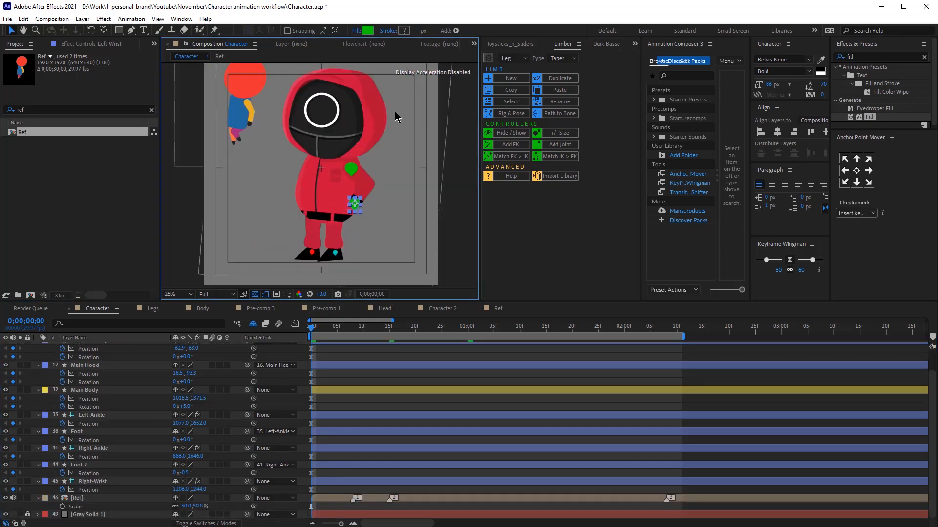
# Set the first-frame rotation of Main Body to 8° and of Main Head layer to 4°
pyautogui.scroll(1, 99, 375)
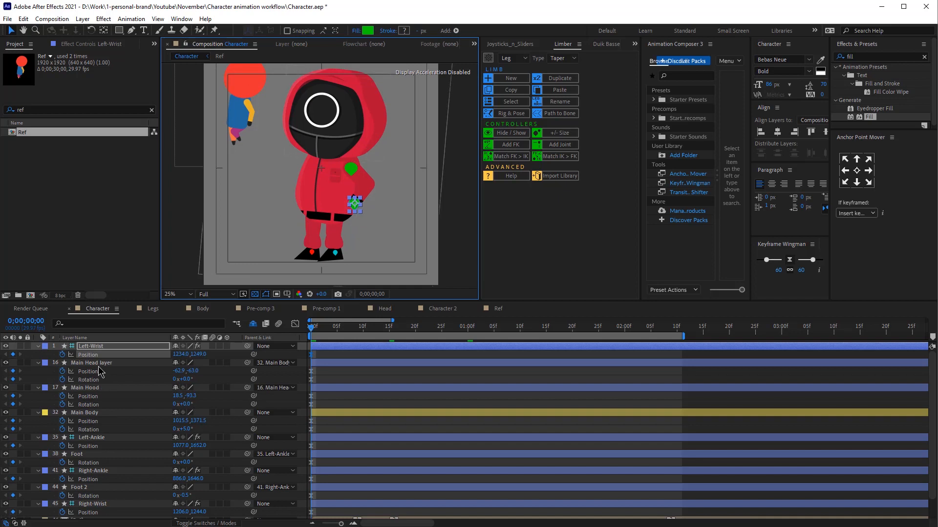
pyautogui.click(188, 380)
pyautogui.write('5')
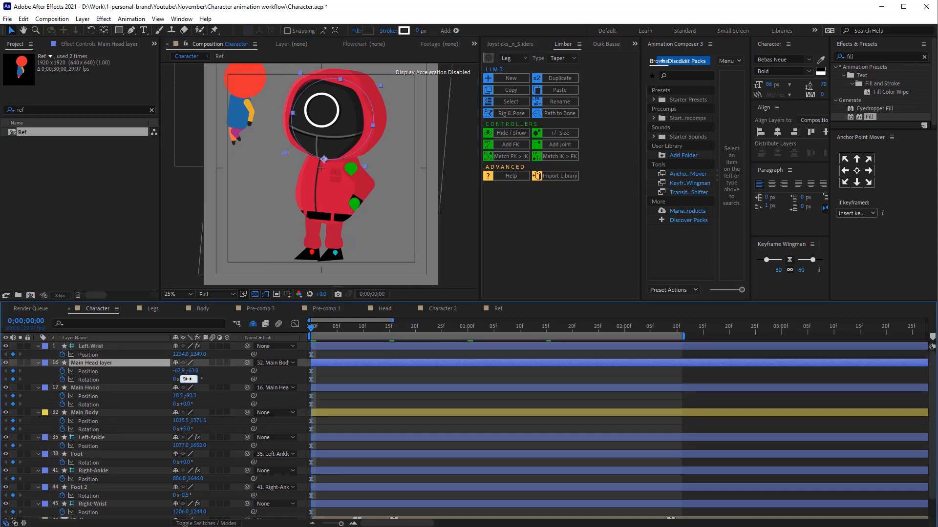
pyautogui.press('Return')
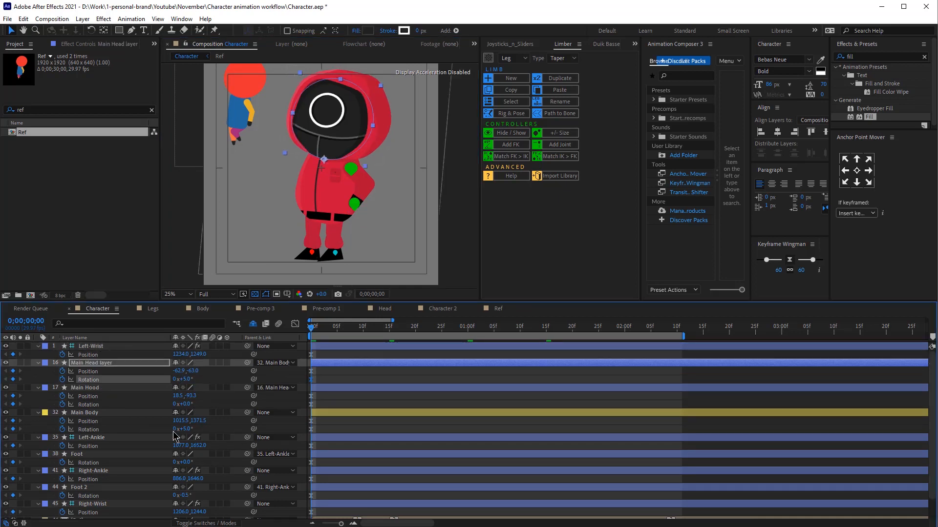
pyautogui.click(187, 429)
pyautogui.write('8')
pyautogui.press('Return')
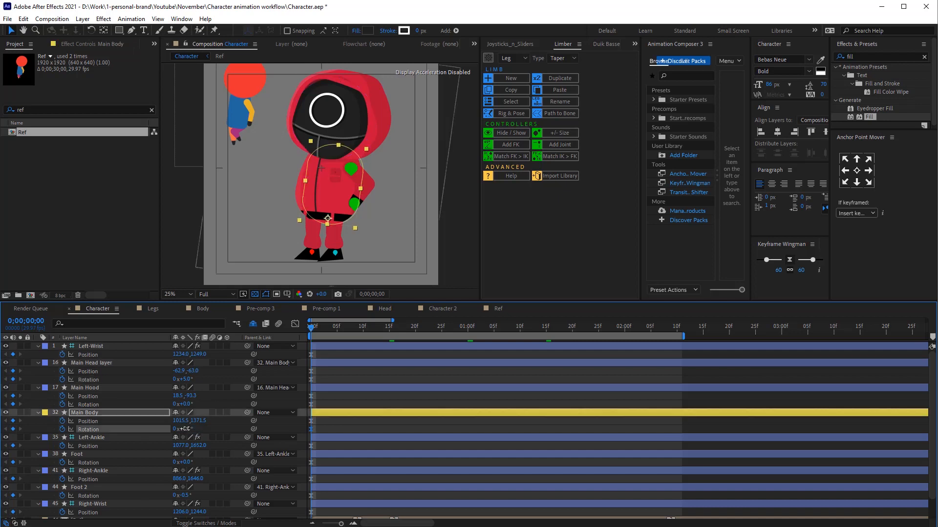
pyautogui.write('4')
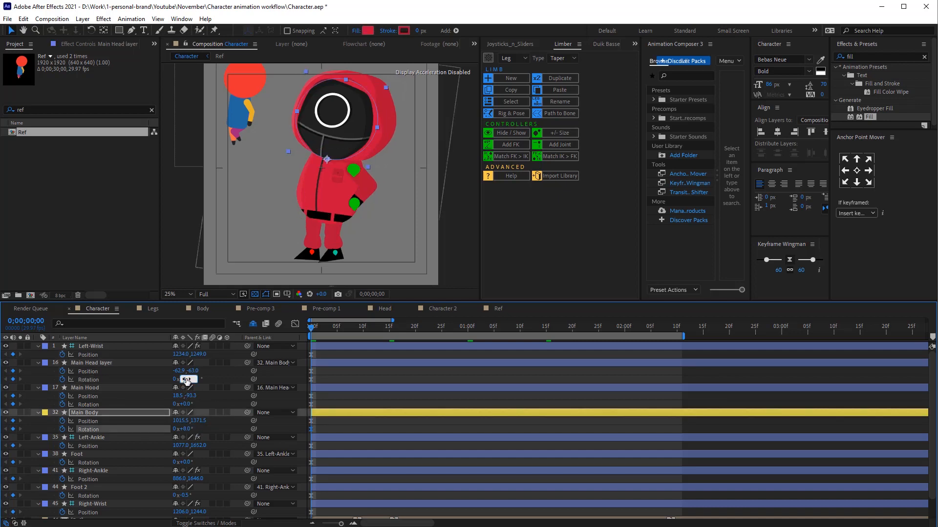
pyautogui.press('Return')
# Move Left-Ankle to about 1111, 1542, Right-Ankle to about 942, 1646 and Main Body to about 1047, 1313 at the first frame
pyautogui.scroll(1, 351, 249)
pyautogui.moveTo(330, 264); pyautogui.dragTo(331, 163)
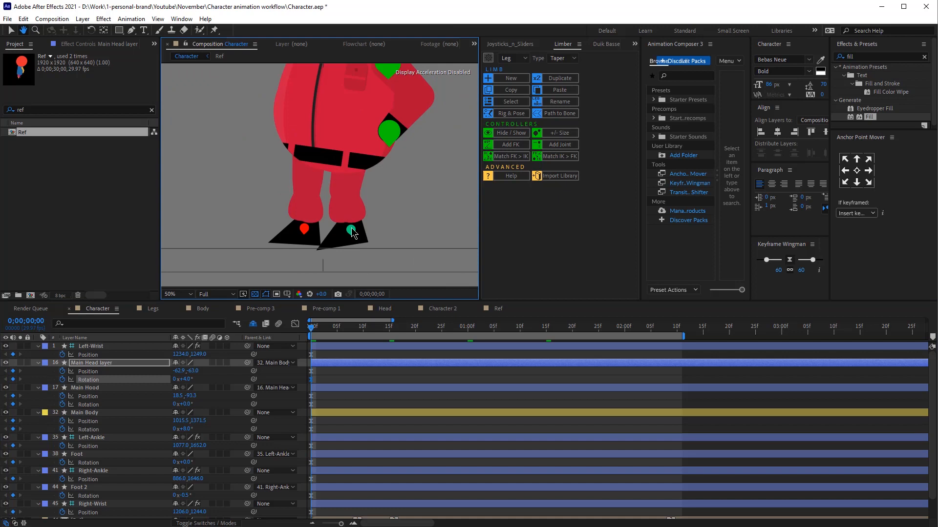
pyautogui.click(97, 471)
pyautogui.moveTo(352, 232); pyautogui.dragTo(411, 232)
pyautogui.click(380, 148)
pyautogui.moveTo(381, 147); pyautogui.dragTo(388, 131)
# Enable Stretch for the Right-Ankle limb, and raise both ankles to about 1115, 1502 for Left-Ankle and 946, 1606 for Right-Ankle
pyautogui.click(370, 258)
pyautogui.click(91, 132)
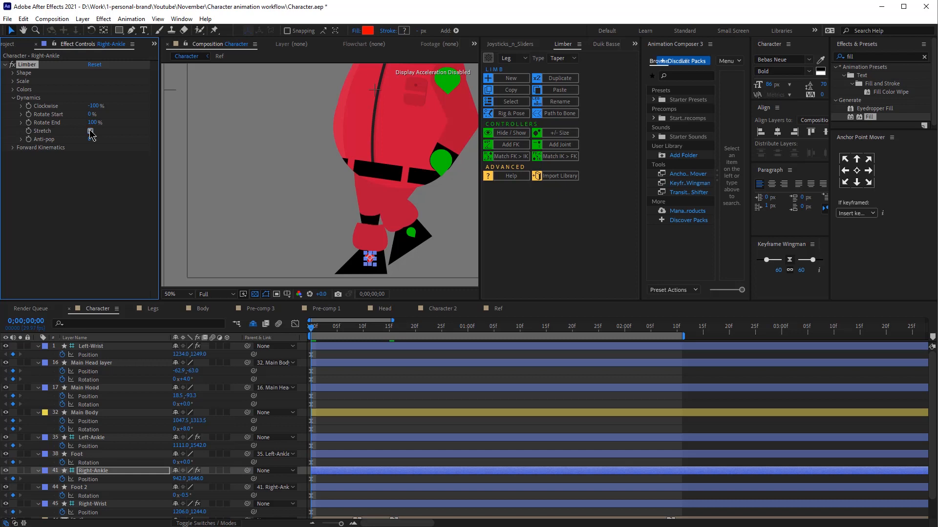
pyautogui.keyDown('ctrl'); pyautogui.click(93, 438); pyautogui.keyUp('ctrl')
pyautogui.click(413, 235)
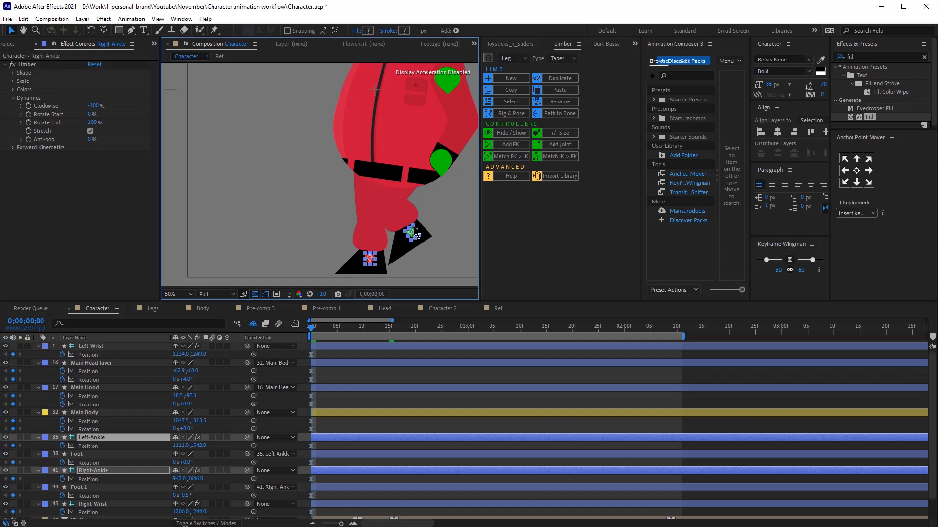
pyautogui.moveTo(413, 234); pyautogui.dragTo(414, 225)
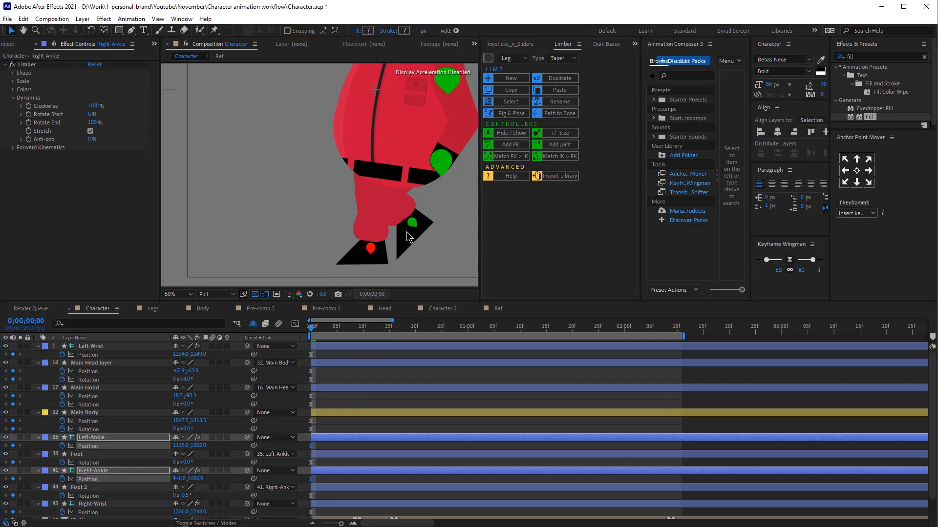
pyautogui.click(410, 227)
pyautogui.click(410, 233)
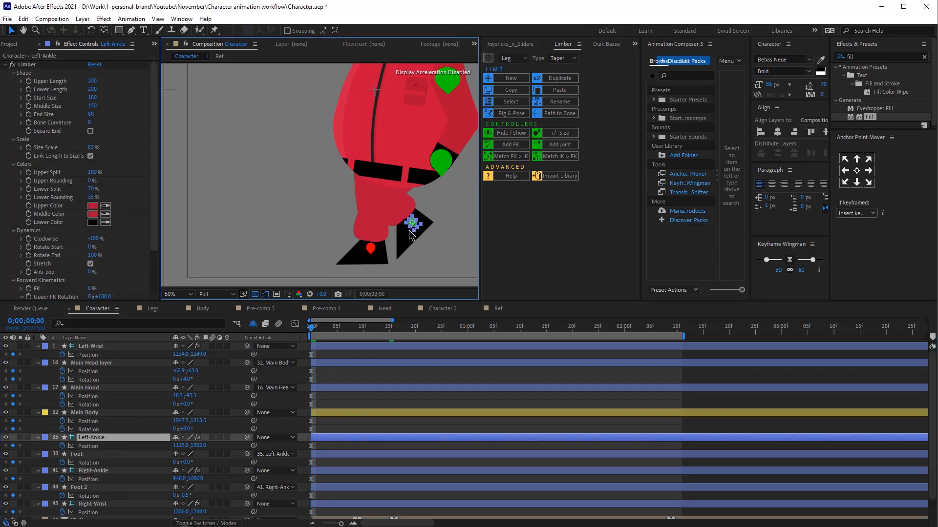
pyautogui.click(410, 234)
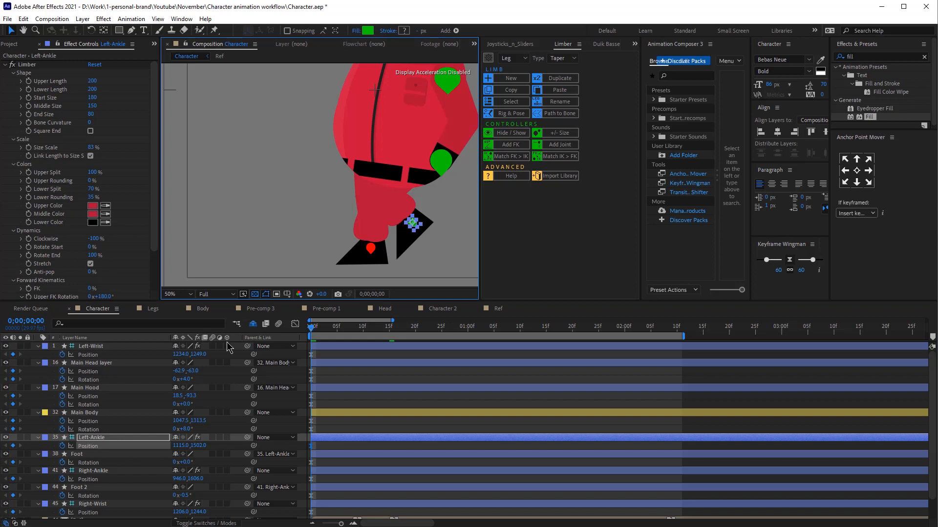
pyautogui.click(253, 323)
pyautogui.scroll(-5, 126, 501)
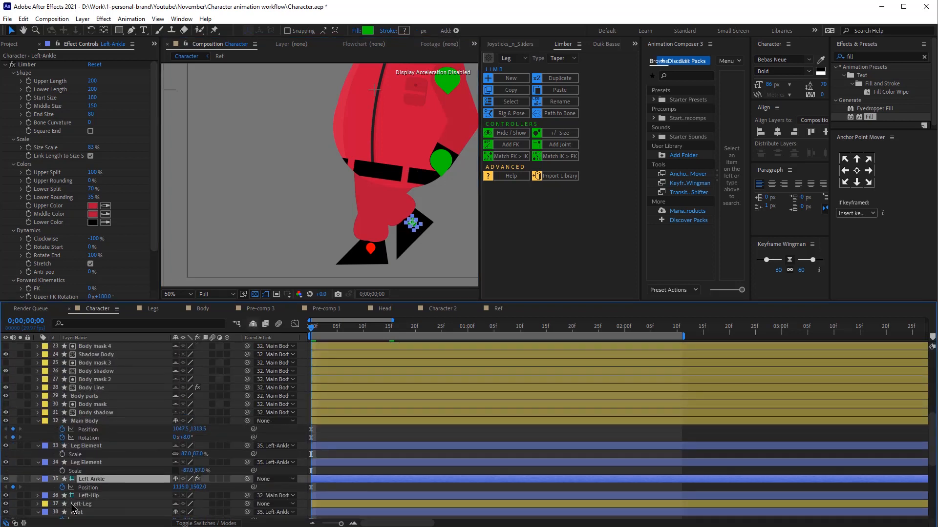
pyautogui.click(101, 496)
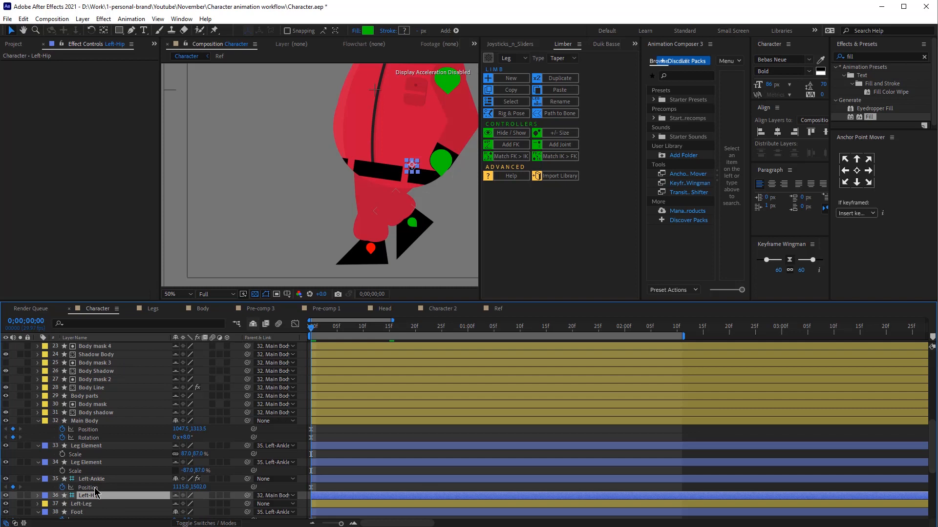
pyautogui.scroll(-5, 94, 489)
pyautogui.keyDown('ctrl'); pyautogui.click(93, 437); pyautogui.keyUp('ctrl')
pyautogui.press('F2')
pyautogui.press(',')
pyautogui.press(',')
pyautogui.click(252, 324)
pyautogui.scroll(5, 87, 448)
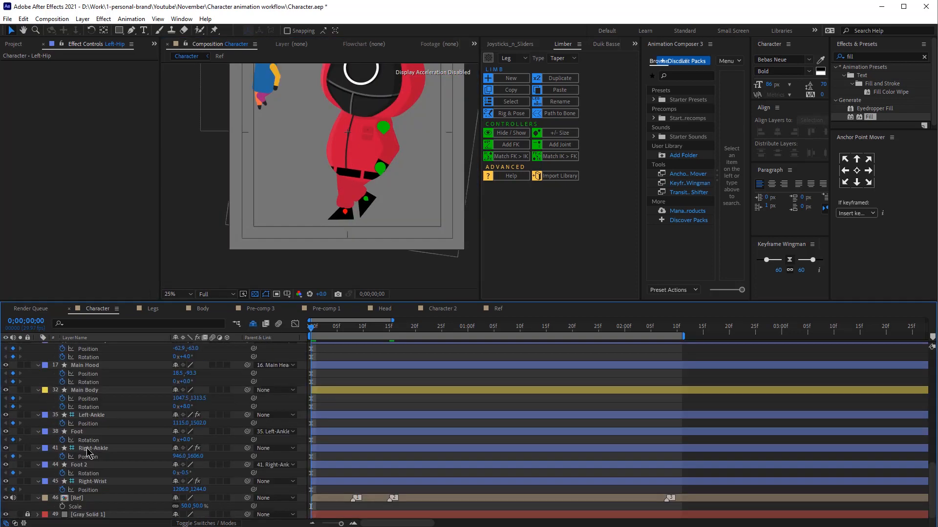
# Move the Right-Ankle controller to about 967, 1606 and rotate Foot 2 to about -6.5° at the first frame
pyautogui.click(87, 448)
pyautogui.scroll(2, 88, 450)
pyautogui.scroll(4, 352, 181)
pyautogui.click(286, 58)
pyautogui.press(',')
pyautogui.press('space')
pyautogui.moveTo(297, 141); pyautogui.dragTo(297, 183)
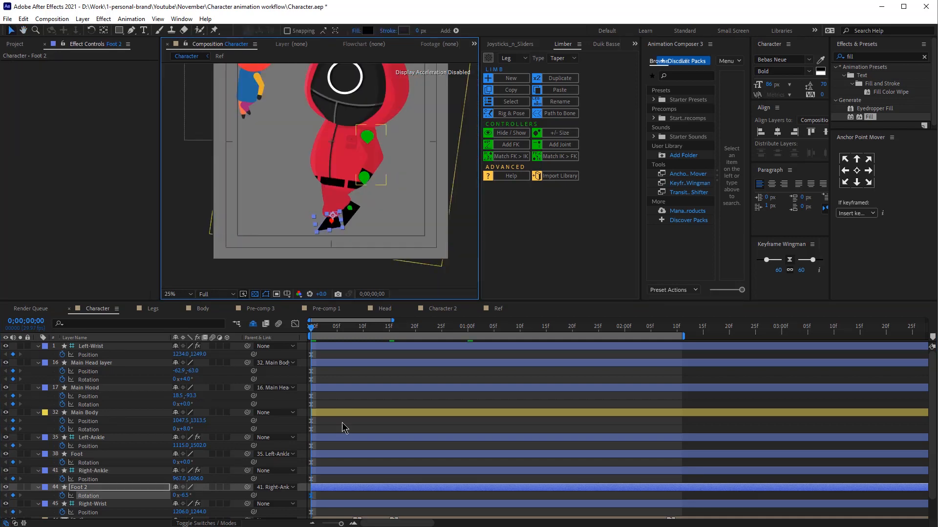
# At marker 1, frame 0;00;00;08, set the rotation of Main Body to -6° and of Main Head layer to 0°
pyautogui.scroll(-2, 341, 421)
pyautogui.click(352, 336)
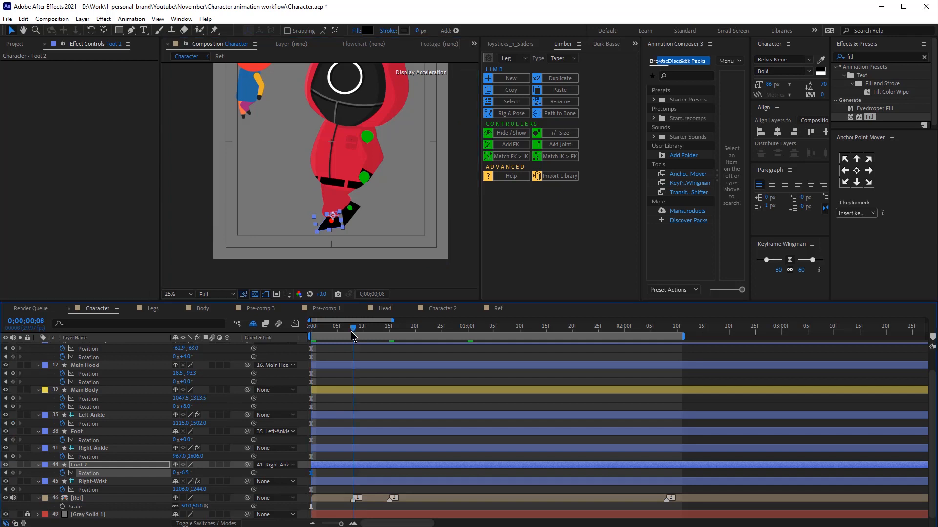
pyautogui.click(100, 391)
pyautogui.click(346, 161)
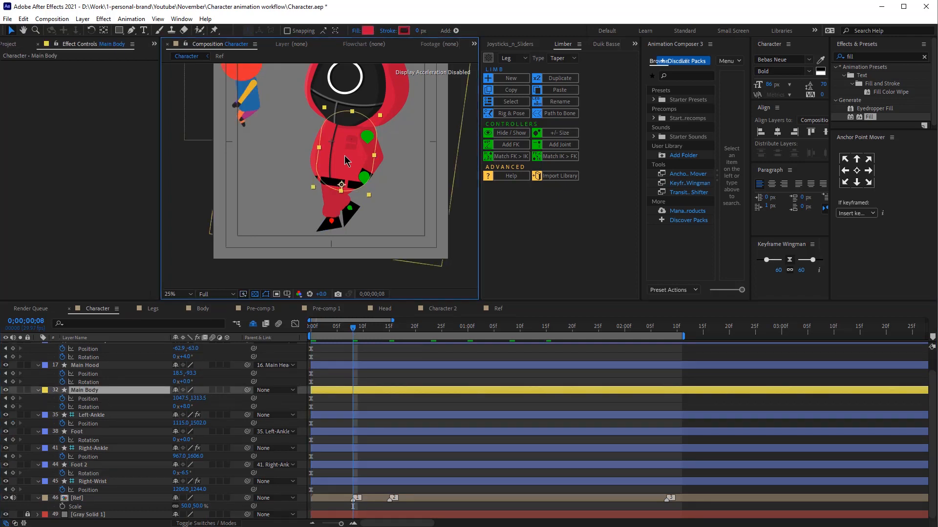
pyautogui.click(185, 407)
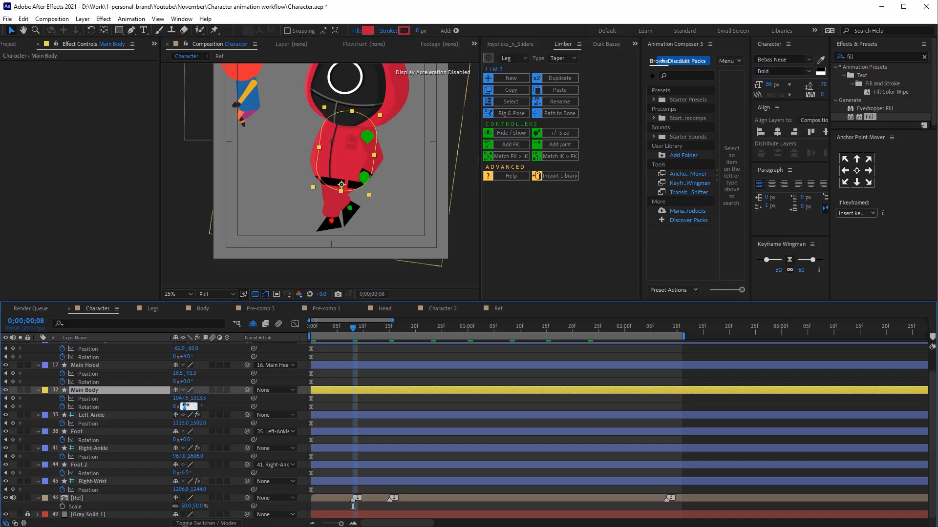
pyautogui.write('-15')
pyautogui.press('Return')
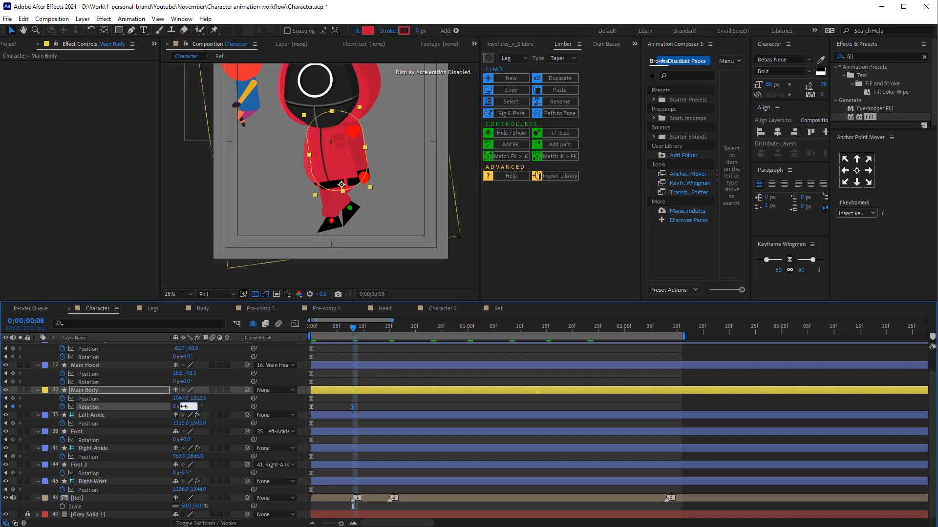
pyautogui.scroll(1, 185, 406)
pyautogui.click(187, 380)
pyautogui.press('Return')
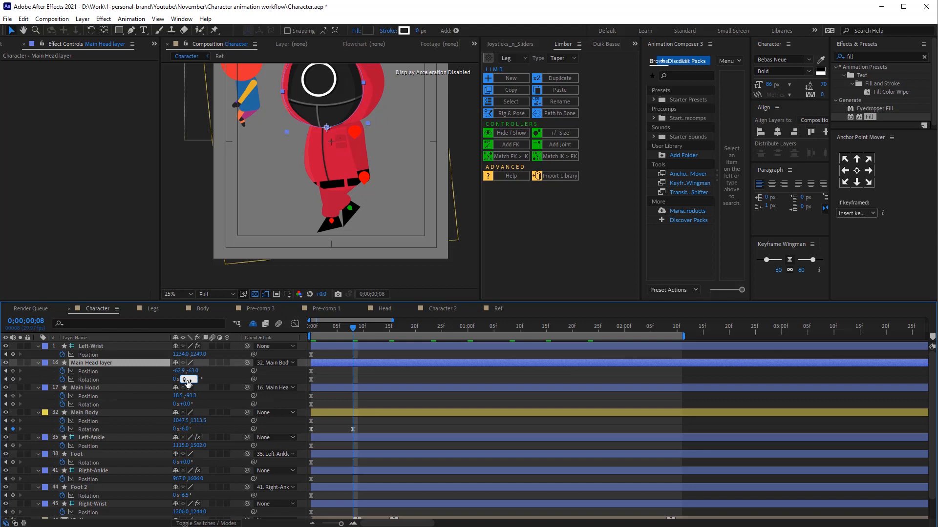
# At 0;00;00;08, move the Left-Wrist controller to about 870, 1249 and the Right-Wrist controller to about 738, 1244
pyautogui.click(365, 177)
pyautogui.scroll(2, 364, 167)
pyautogui.moveTo(418, 182); pyautogui.dragTo(320, 187)
pyautogui.scroll(-2, 321, 187)
pyautogui.click(87, 508)
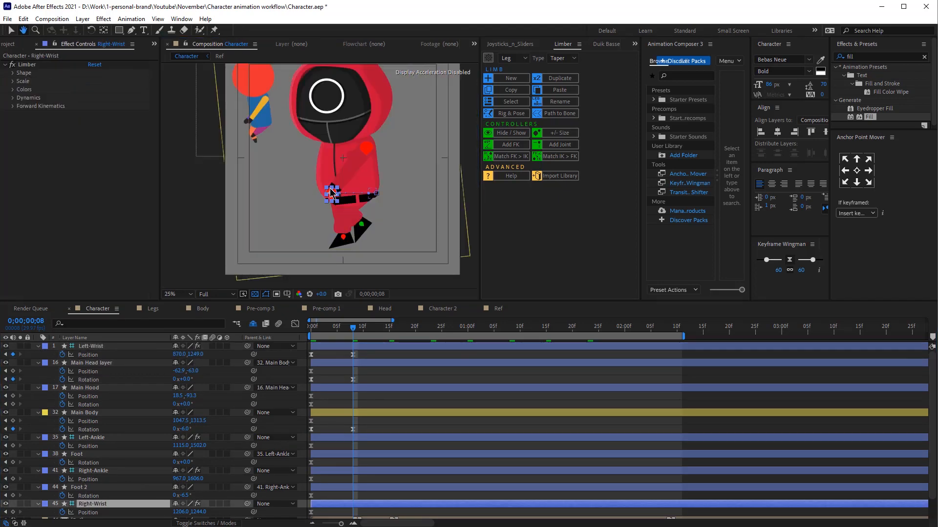
pyautogui.moveTo(375, 196); pyautogui.dragTo(313, 207)
# Rotate Main Body to -8° and lower it to about 1059, 1365 at 0;00;00;08
pyautogui.click(188, 429)
pyautogui.press('Return')
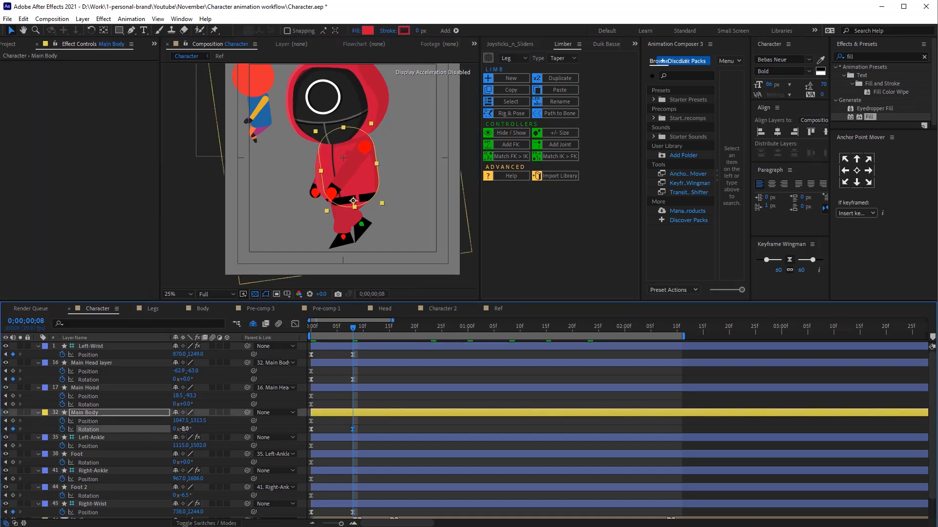
pyautogui.hotkey('alt', 'shift', 'p')
pyautogui.click(362, 174)
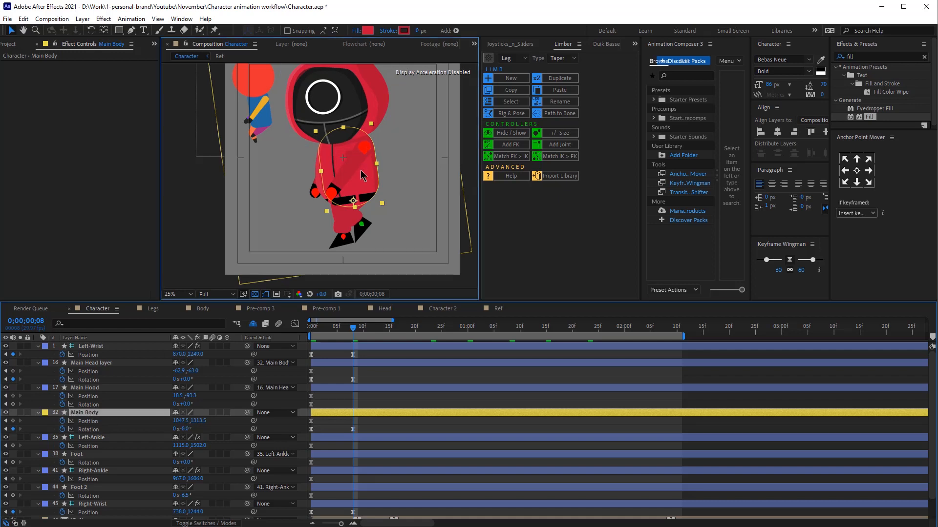
pyautogui.moveTo(363, 174); pyautogui.dragTo(364, 181)
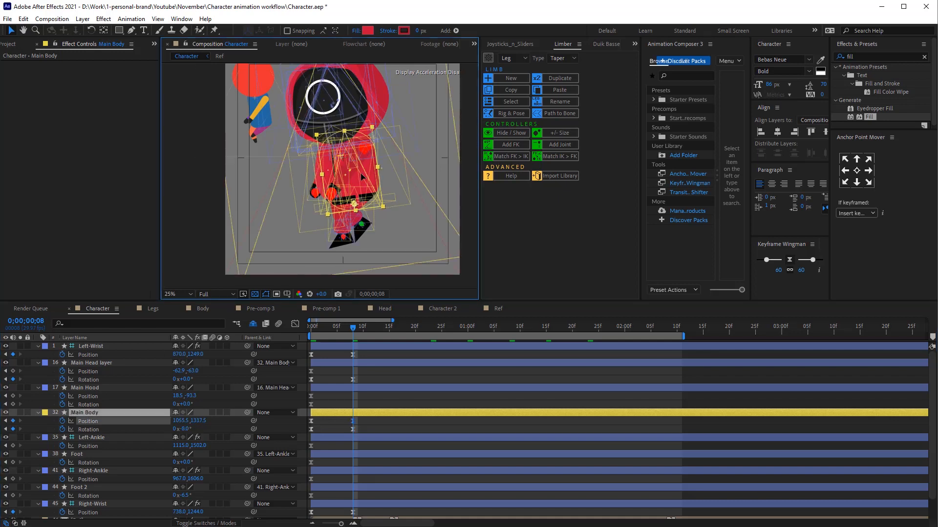
# Set the Foot 2 rotation to 20° at 0;00;00;08
pyautogui.click(209, 488)
pyautogui.moveTo(186, 495); pyautogui.dragTo(187, 496)
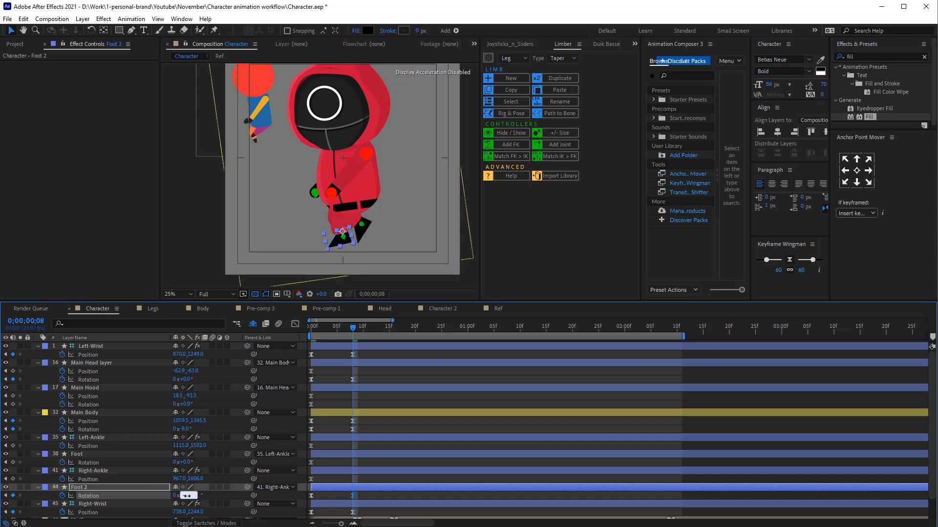
pyautogui.write('20')
pyautogui.press('Return')
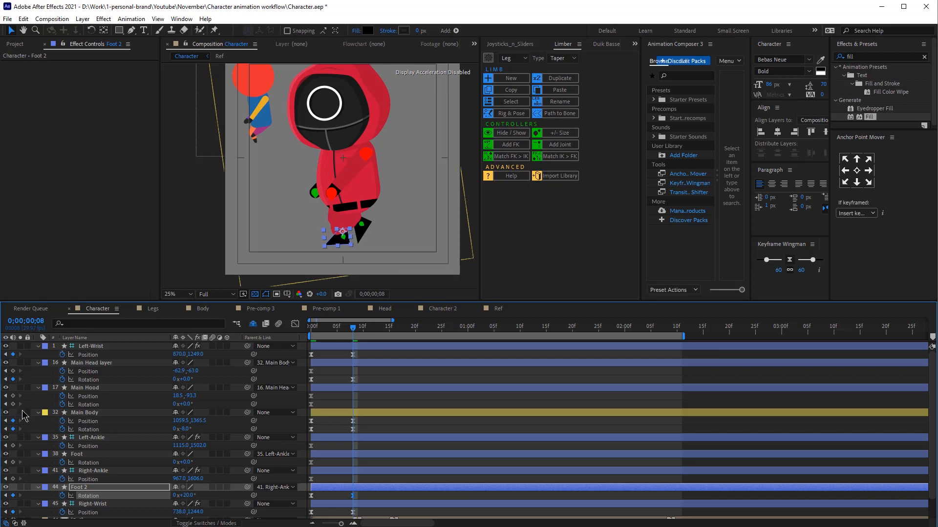
# Move Left-Ankle to about 809, 1572, and adjust the rotations of Main Body to -10° and Foot 2 to 25° at 0;00;00;08
pyautogui.click(97, 438)
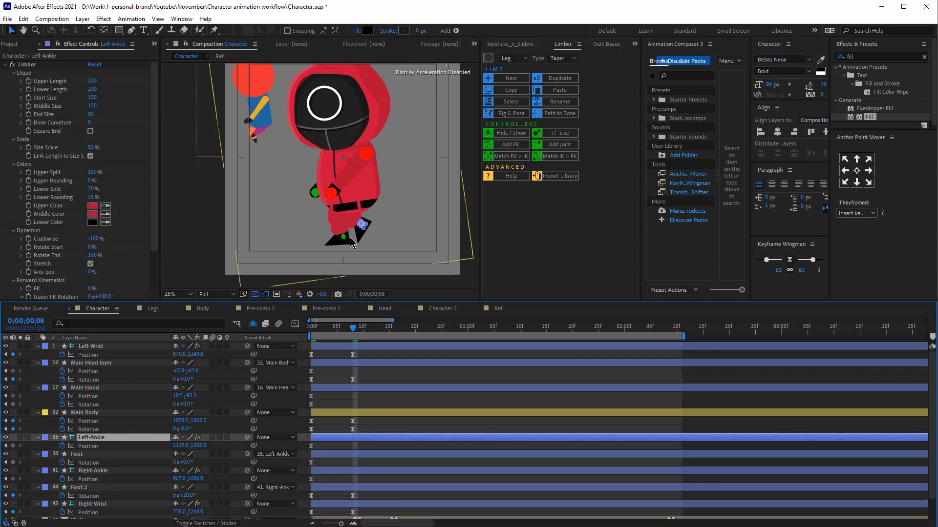
pyautogui.scroll(2, 349, 238)
pyautogui.moveTo(403, 274); pyautogui.dragTo(401, 195)
pyautogui.scroll(-2, 372, 215)
pyautogui.scroll(2, 372, 215)
pyautogui.moveTo(359, 224)
pyautogui.mouseDown()
pyautogui.moveTo(366, 232)
pyautogui.moveTo(344, 219)
pyautogui.mouseUp()
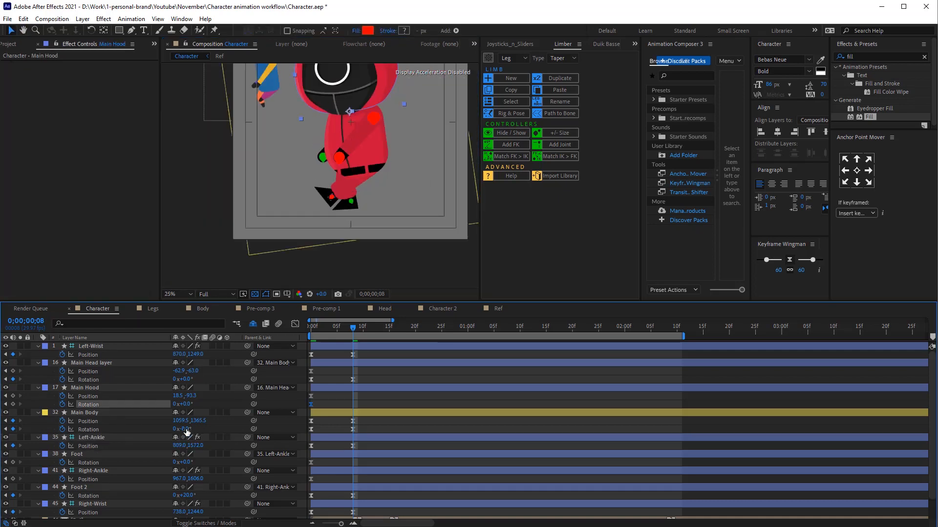
pyautogui.scroll(2, 345, 381)
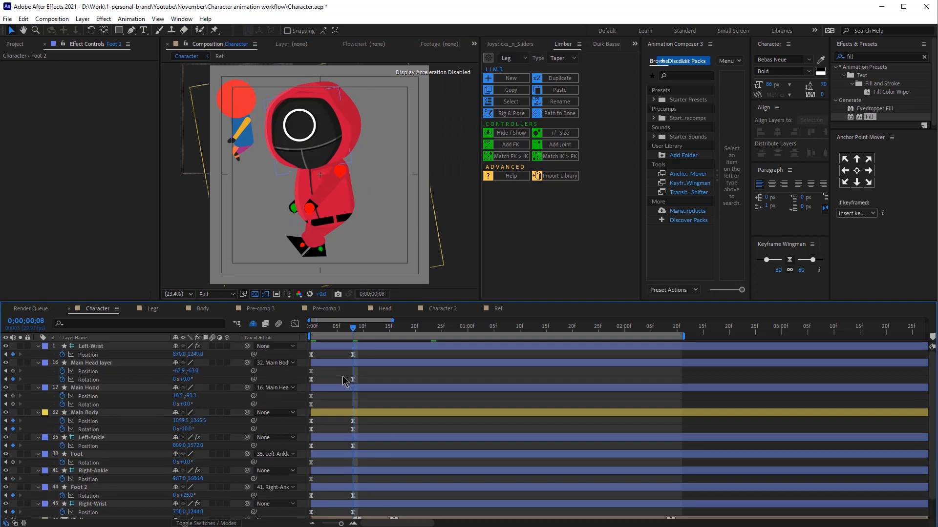
# Add keyframes at 0;00;00;08 for Main Head layer position, Main Hood position and rotation, Foot rotation and Right-Ankle position
pyautogui.click(12, 371)
pyautogui.click(13, 397)
pyautogui.click(13, 404)
pyautogui.click(13, 463)
pyautogui.click(12, 479)
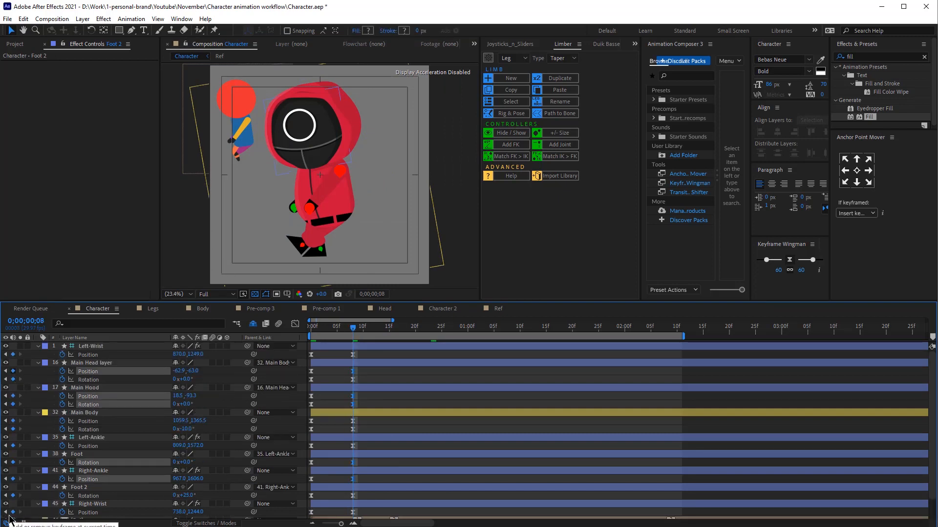
# Copy the first-frame keyframes of all body, head, wrist, ankle and foot controllers to marker 2 at 0;00;00;15
pyautogui.scroll(-2, 309, 482)
pyautogui.press('k')
pyautogui.hotkey('ctrl', 'Down')
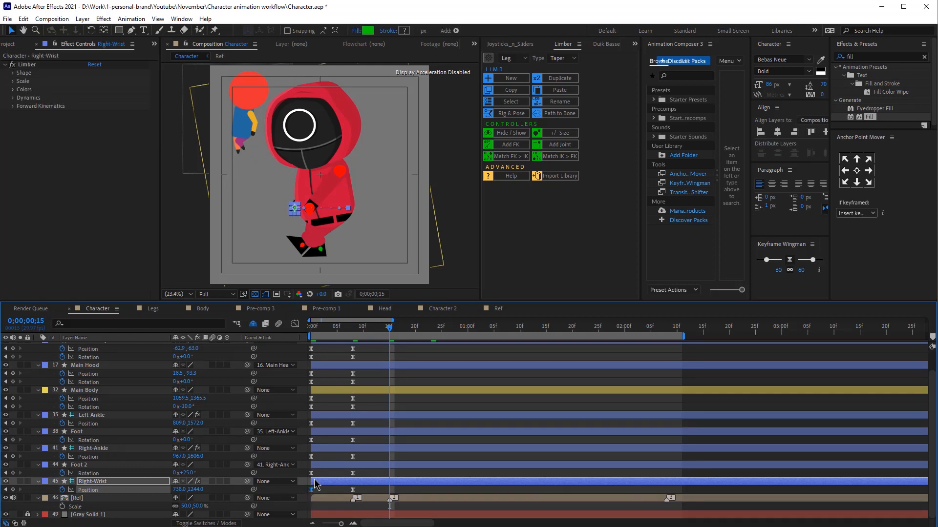
pyautogui.click(310, 464)
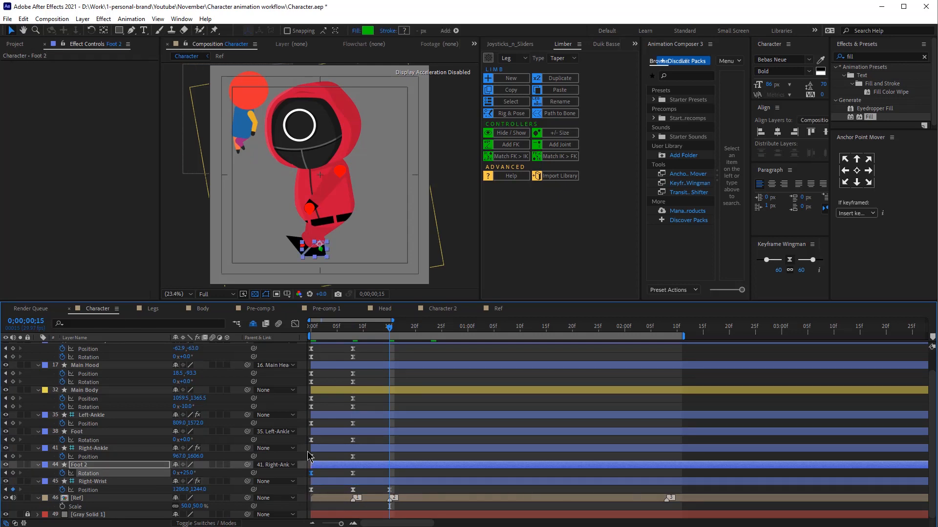
pyautogui.hotkey('ctrl', 'c')
pyautogui.hotkey('ctrl', 'v')
pyautogui.click(310, 457)
pyautogui.click(311, 423)
pyautogui.hotkey('ctrl', 'c')
pyautogui.hotkey('ctrl', 'v')
pyautogui.moveTo(306, 411); pyautogui.dragTo(307, 347)
pyautogui.hotkey('ctrl', 'c')
pyautogui.hotkey('ctrl', 'v')
pyautogui.hotkey('ctrl', 'c')
pyautogui.hotkey('ctrl', 'v')
pyautogui.hotkey('ctrl', 'c')
pyautogui.hotkey('ctrl', 'v')
pyautogui.scroll(1, 312, 357)
pyautogui.click(310, 357)
pyautogui.hotkey('ctrl', 'c')
pyautogui.hotkey('ctrl', 'v')
pyautogui.scroll(-1, 333, 358)
# Apply Easy Ease to all the controllers' keyframes
pyautogui.hotkey('ctrl', 'alt', 'a')
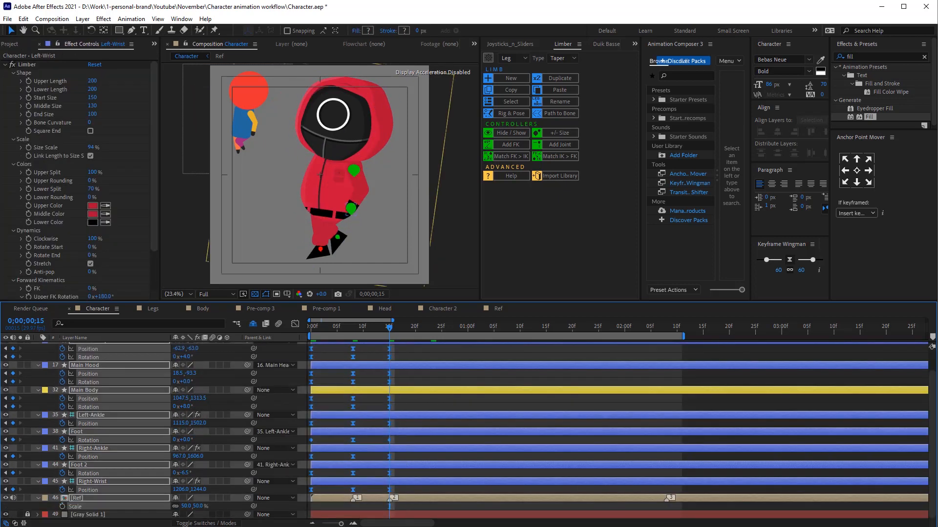
pyautogui.press('F9')
pyautogui.press('F2')
# End the work area at 0;00;00;15 and preview the animation from the first frame
pyautogui.press('n')
pyautogui.press('Home')
pyautogui.press('space')
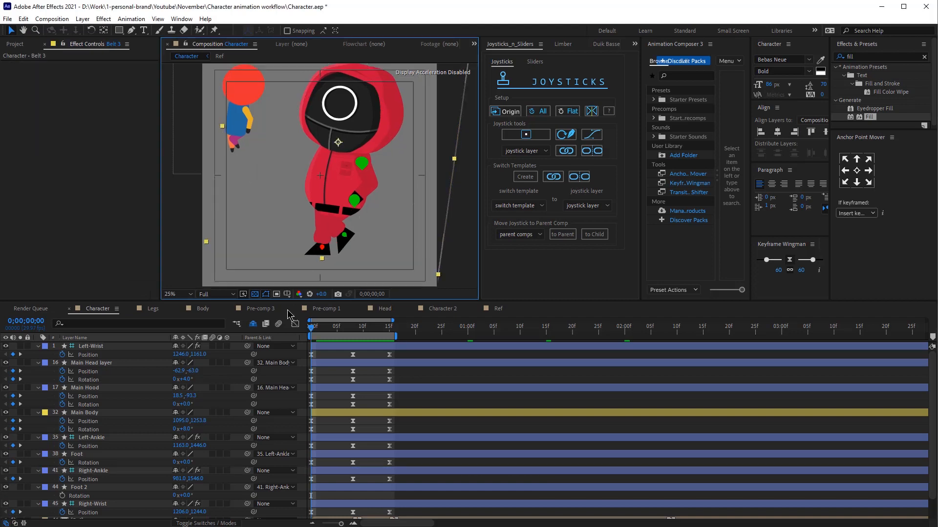
# Repose the first frame with Main Body at 1145, 1169.8, Left-Ankle at 1213, 1362 and Right-Ankle at 1043, 1524
pyautogui.click(95, 479)
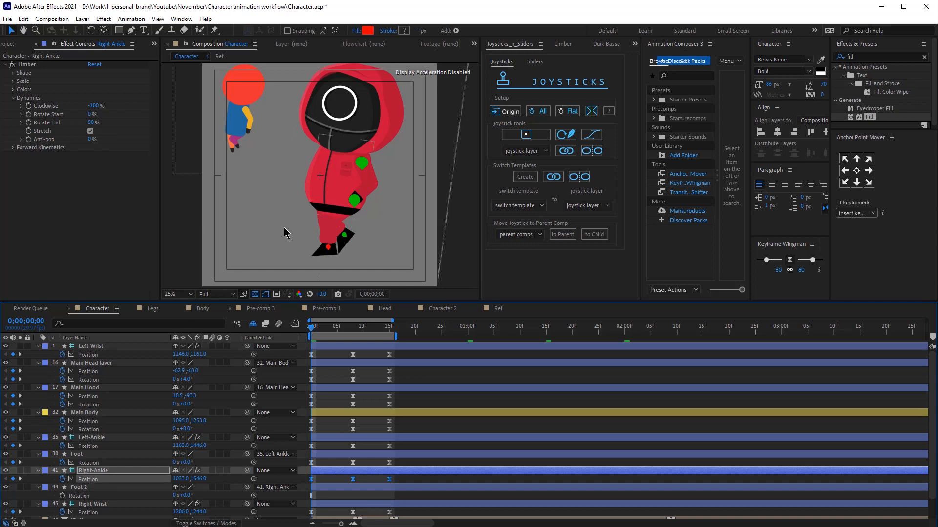
pyautogui.click(332, 183)
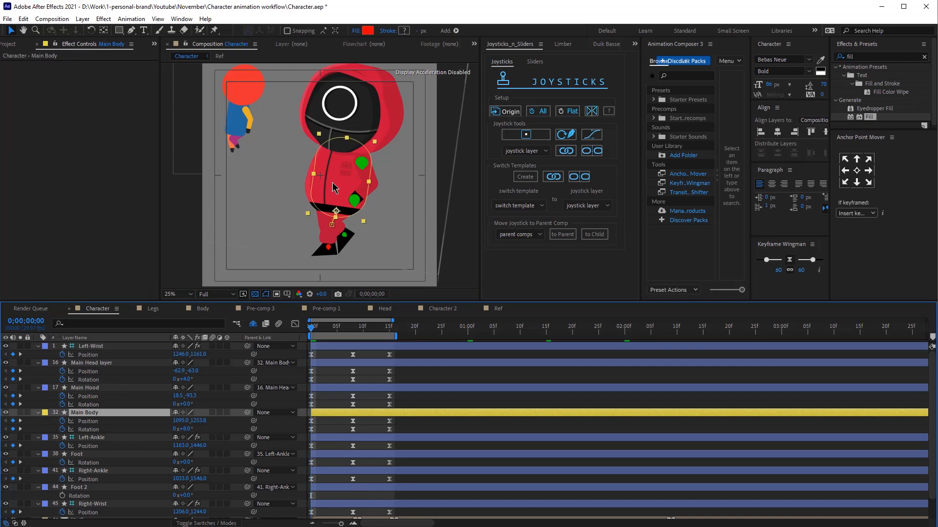
pyautogui.keyDown('ctrl'); pyautogui.click(100, 472); pyautogui.keyUp('ctrl')
pyautogui.keyDown('ctrl'); pyautogui.click(98, 441); pyautogui.keyUp('ctrl')
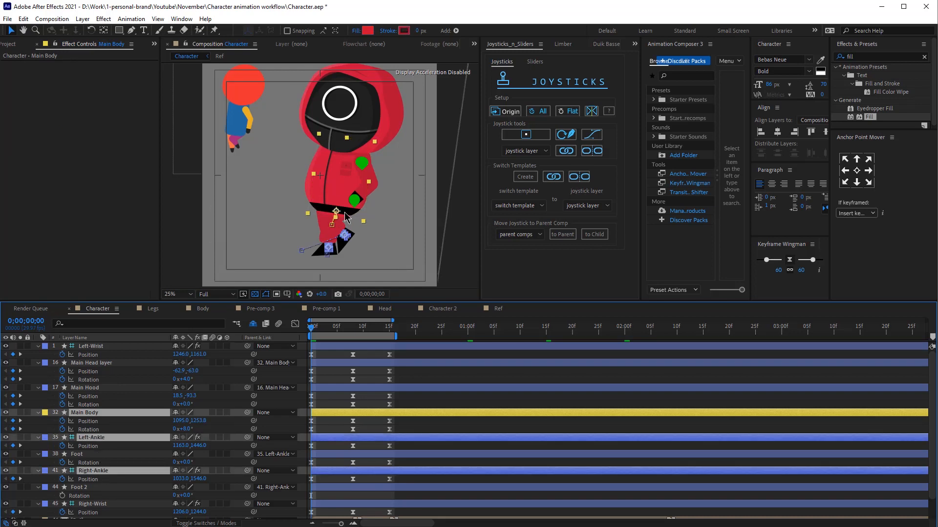
pyautogui.press('.')
pyautogui.moveTo(347, 203); pyautogui.dragTo(362, 187)
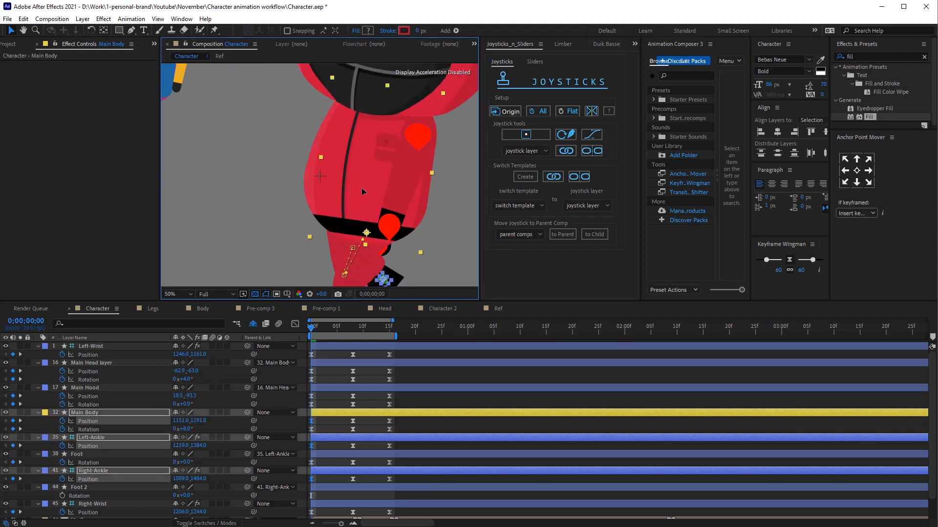
pyautogui.hotkey('ctrl', 'z')
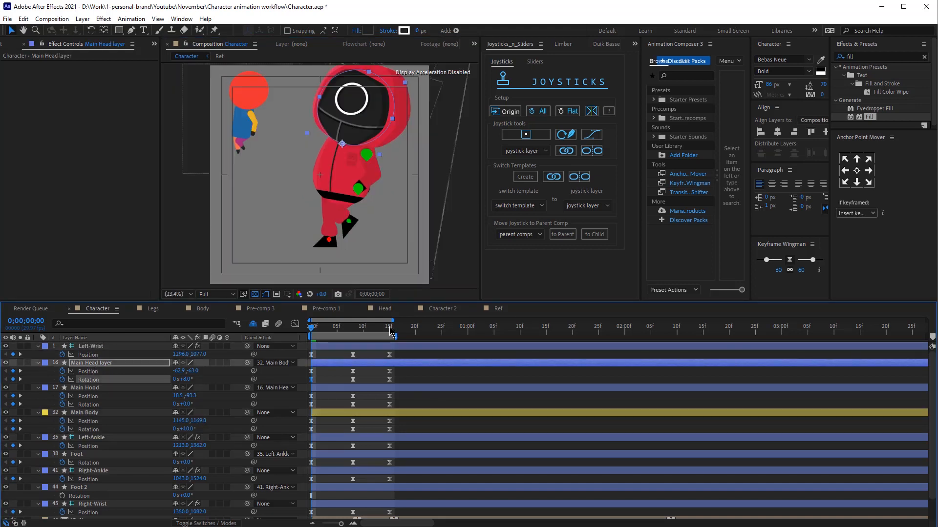
# Carry the updated first-frame pose of all controllers from Left-Wrist through Right-Wrist over to 0;00;00;15
pyautogui.click(389, 326)
pyautogui.click(381, 346)
pyautogui.keyDown('shift'); pyautogui.click(376, 504); pyautogui.keyUp('shift')
pyautogui.scroll(-1, 373, 488)
pyautogui.click(508, 112)
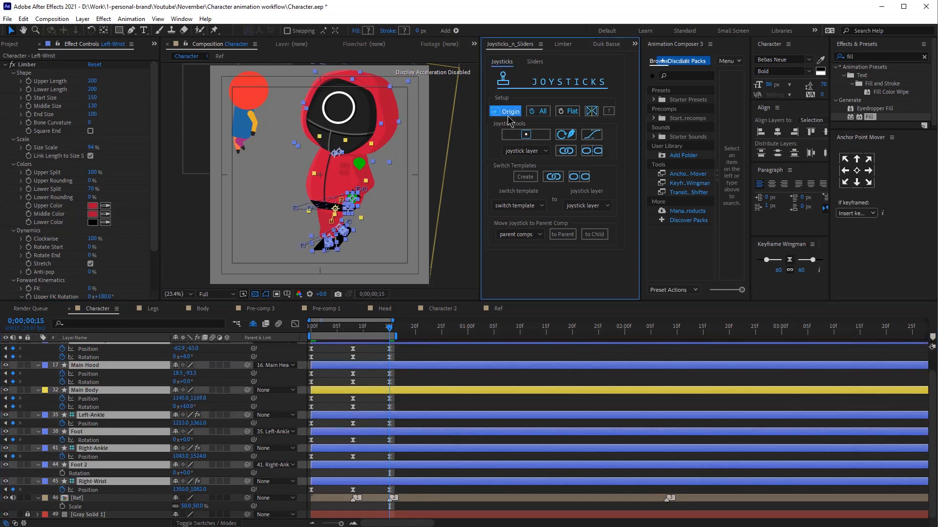
pyautogui.click(379, 386)
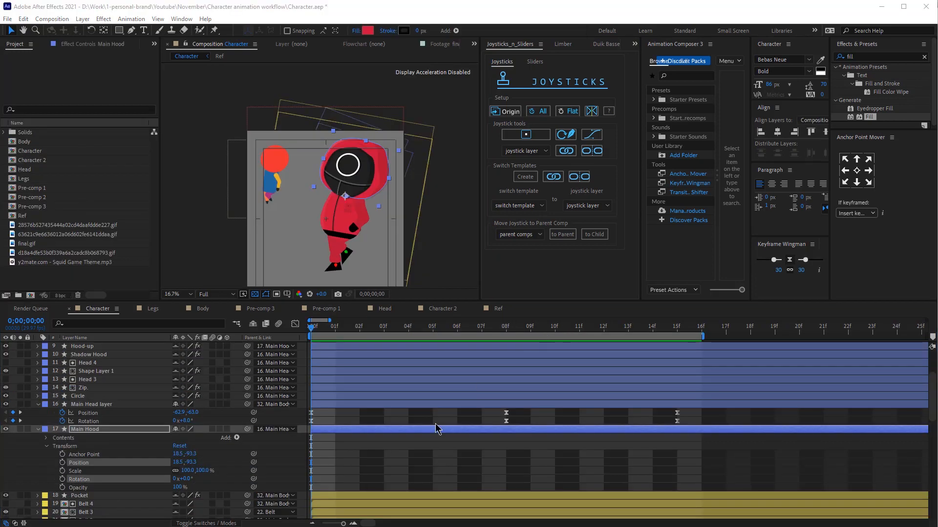
# Preview the character's looping animation from the first frame
pyautogui.click(366, 464)
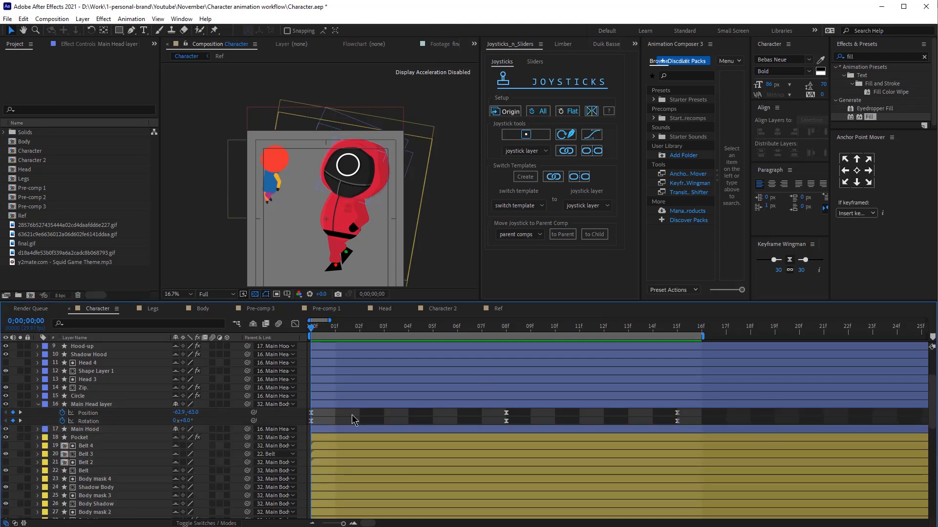
pyautogui.press('.')
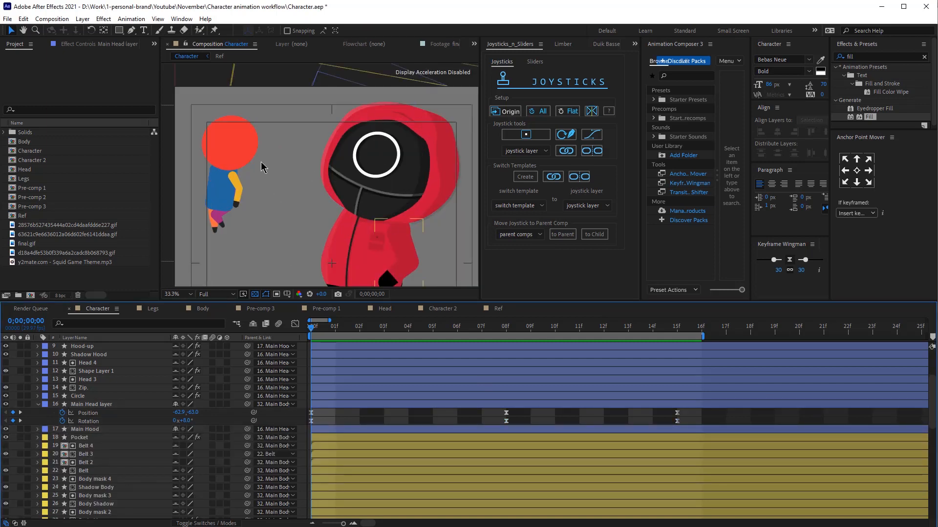
pyautogui.press(',')
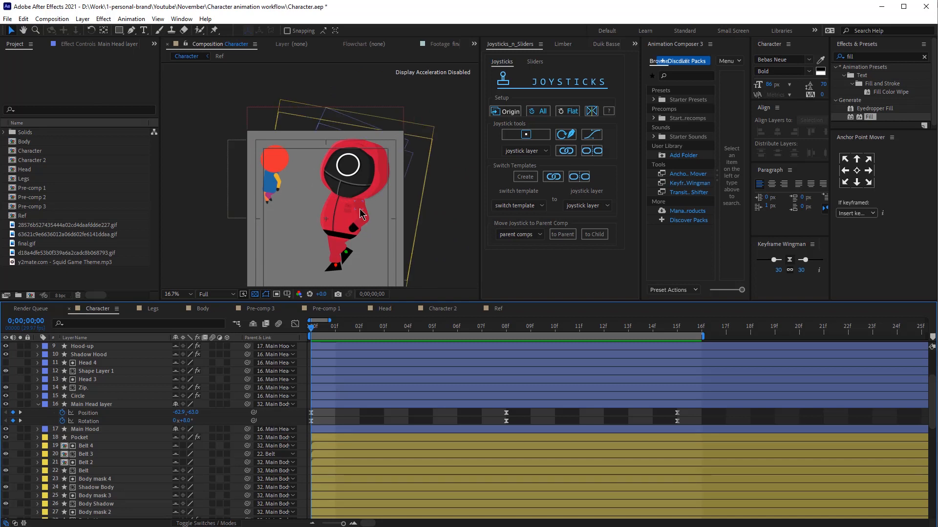
pyautogui.press('space')
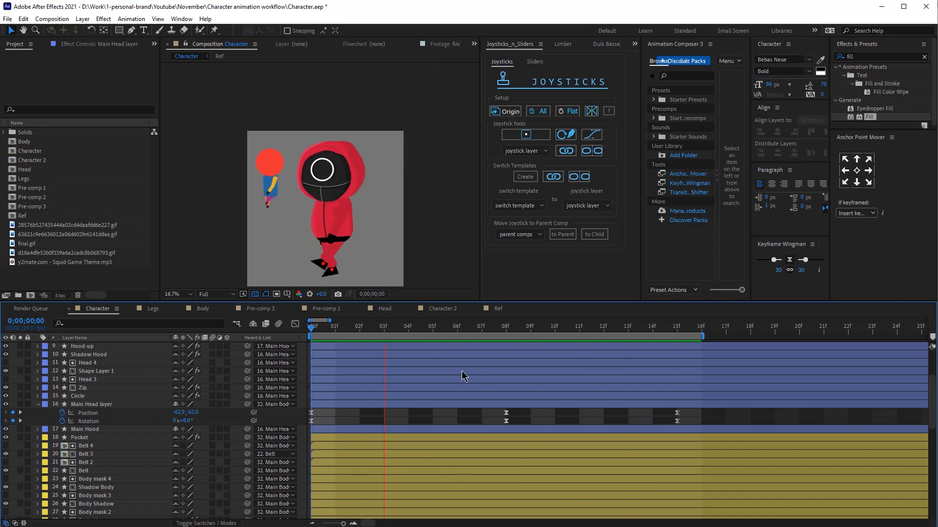
pyautogui.press('space')
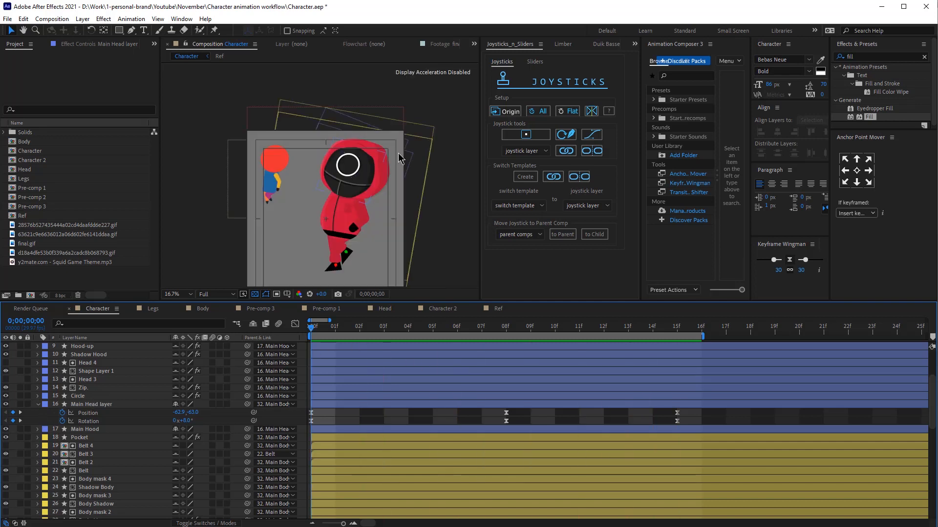
# Enable keyframing at the first frame for Main Hood's shape path, position and rotation
pyautogui.press('.')
pyautogui.click(91, 405)
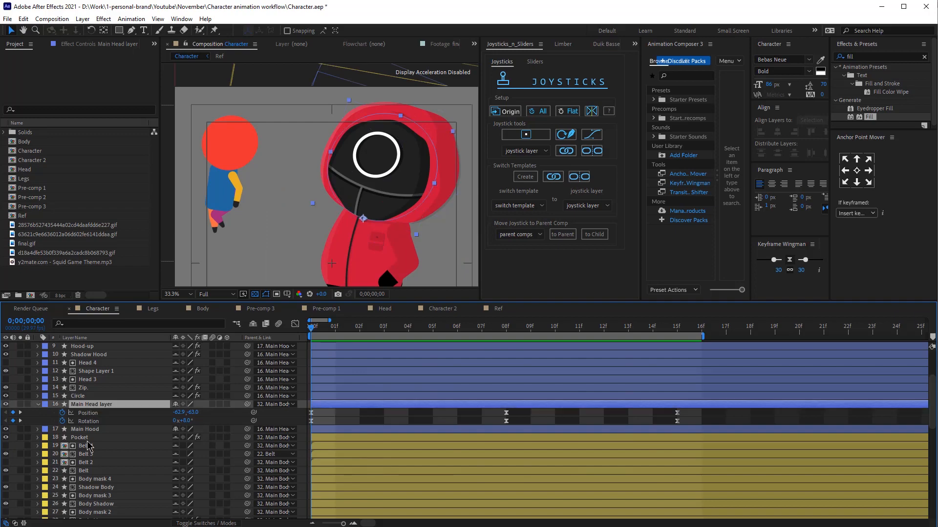
pyautogui.click(87, 430)
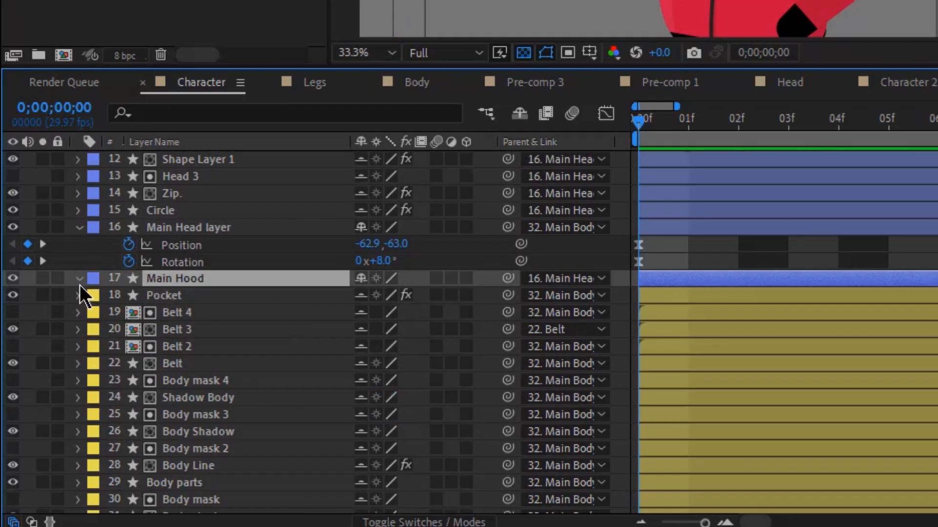
pyautogui.click(79, 281)
pyautogui.click(95, 296)
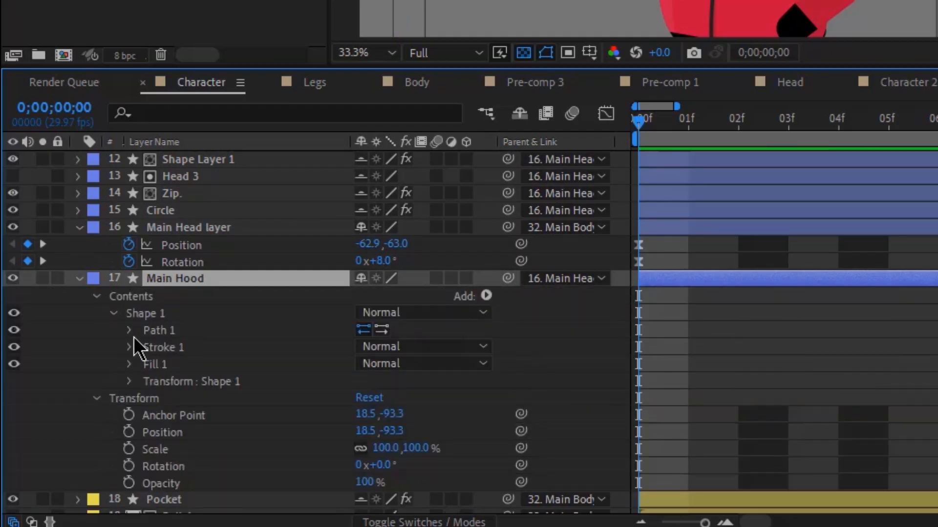
pyautogui.click(130, 331)
pyautogui.click(160, 347)
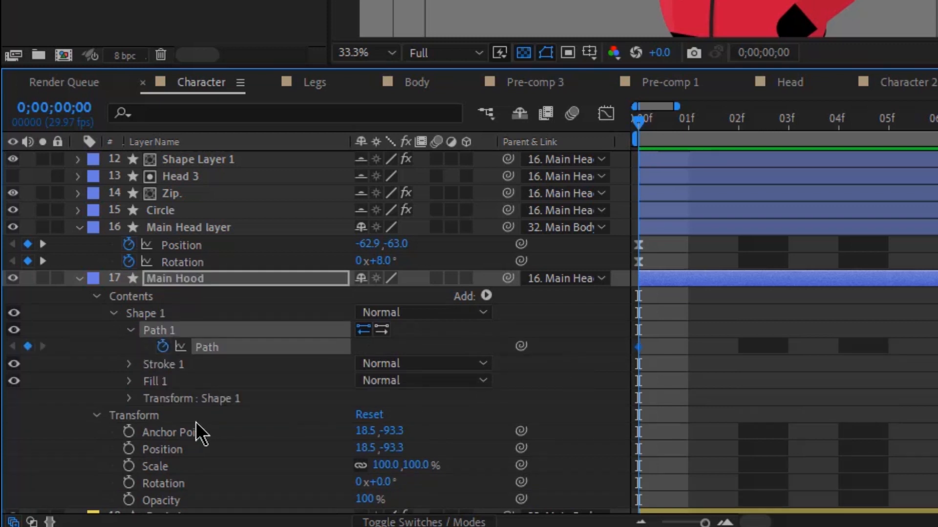
pyautogui.click(129, 449)
pyautogui.click(129, 482)
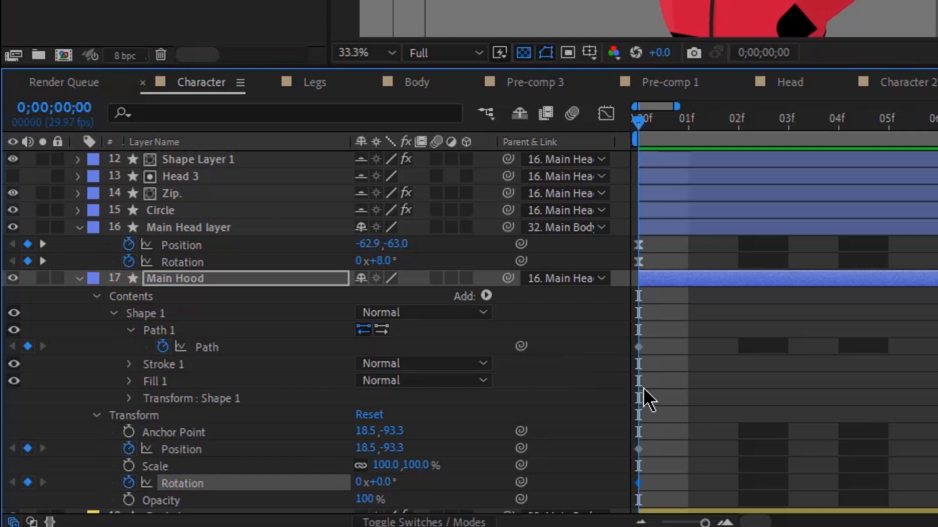
# Reveal only Main Hood's keyframed properties and apply Easy Ease to its path, position and rotation keyframes
pyautogui.press('u')
pyautogui.moveTo(653, 289); pyautogui.dragTo(623, 346)
pyautogui.press('F9')
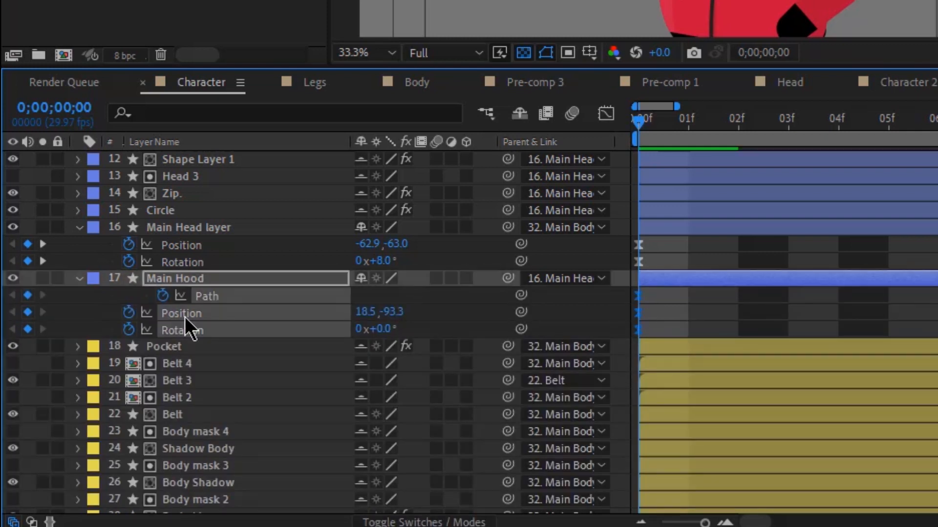
pyautogui.press('F2')
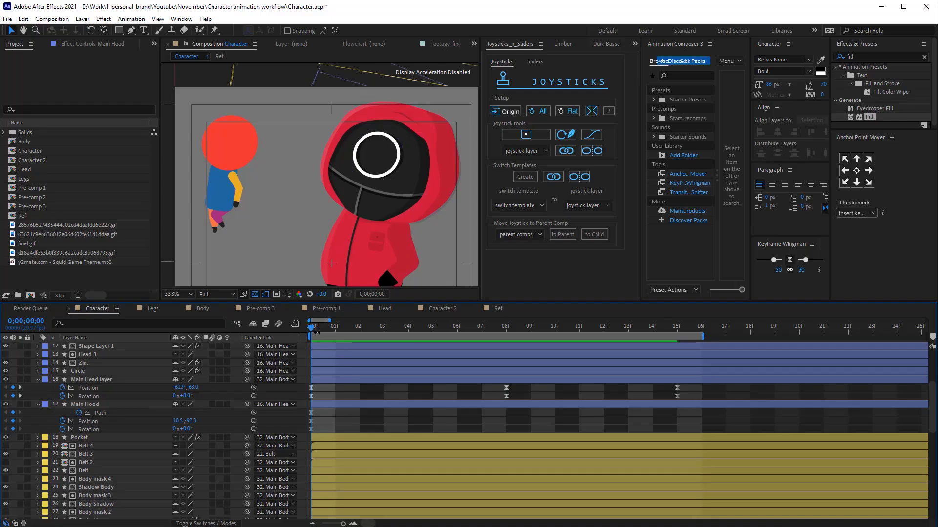
# Add a first-frame keyframe to the Hood-up layer's shape path and apply Easy Ease to it
pyautogui.scroll(1, 250, 311)
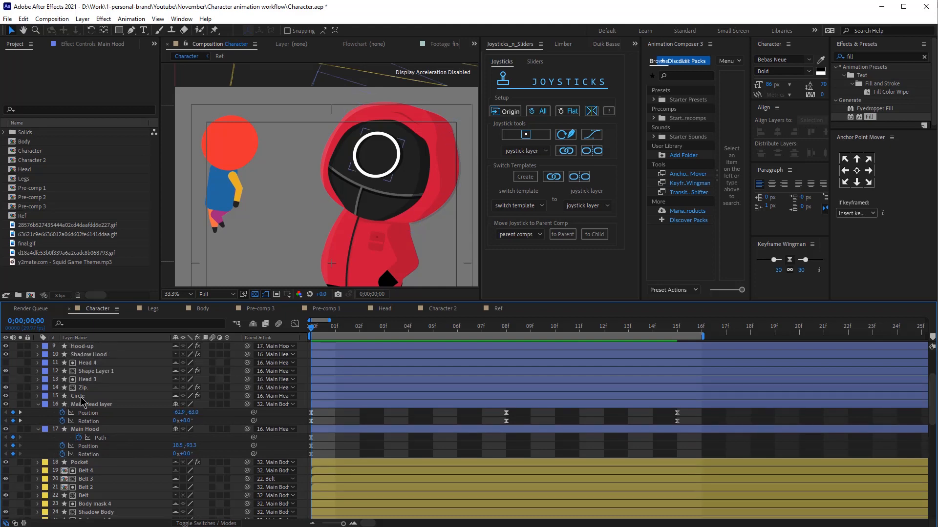
pyautogui.click(79, 397)
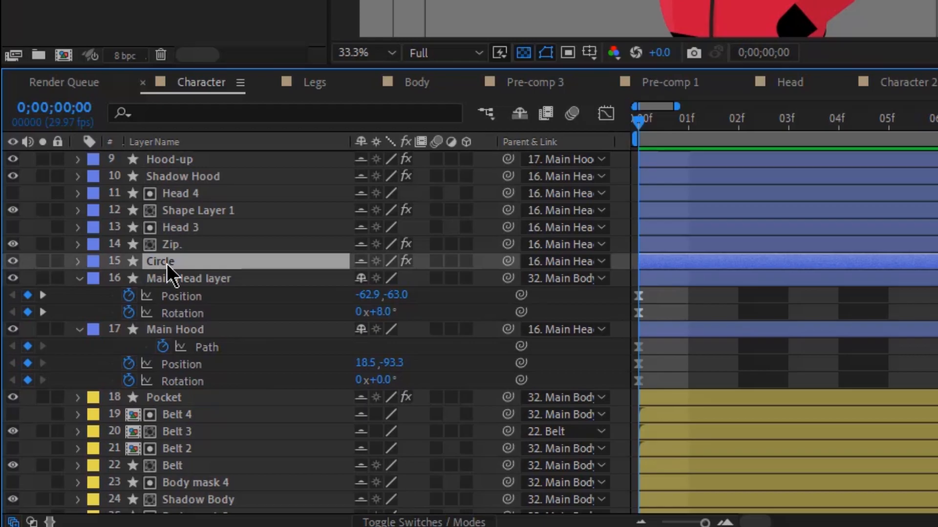
pyautogui.click(183, 180)
pyautogui.scroll(1, 185, 193)
pyautogui.click(186, 215)
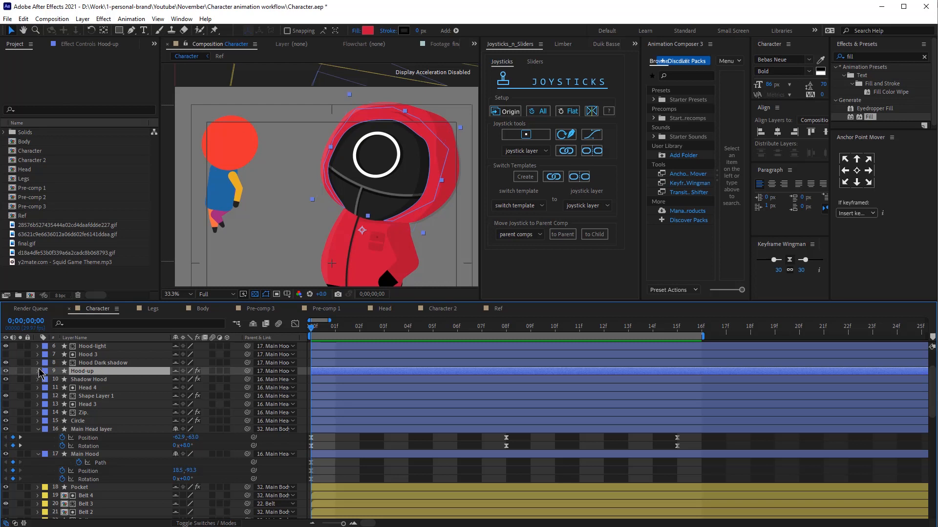
pyautogui.click(38, 371)
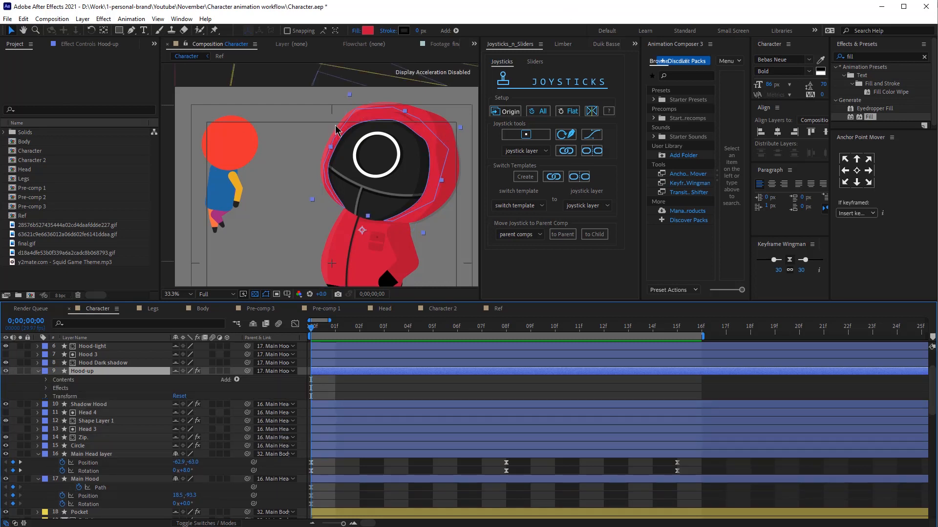
pyautogui.click(54, 388)
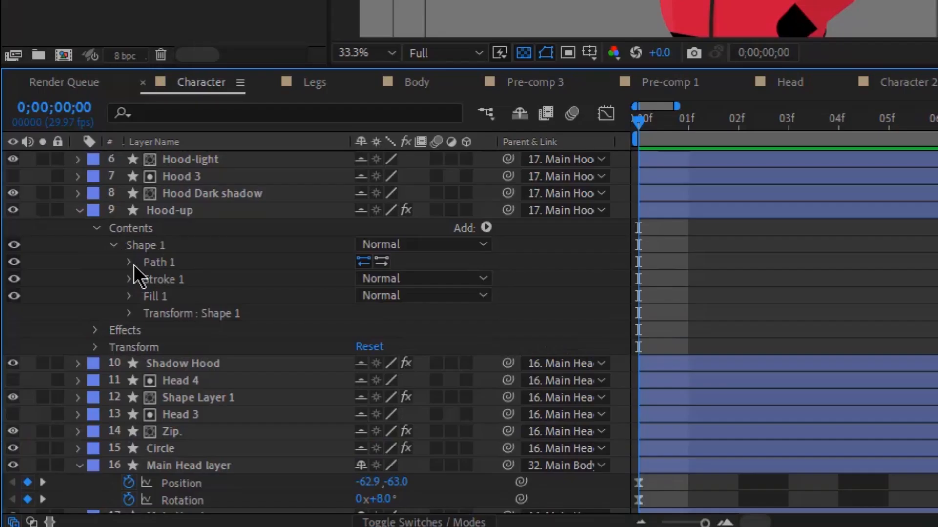
pyautogui.click(64, 396)
pyautogui.click(80, 405)
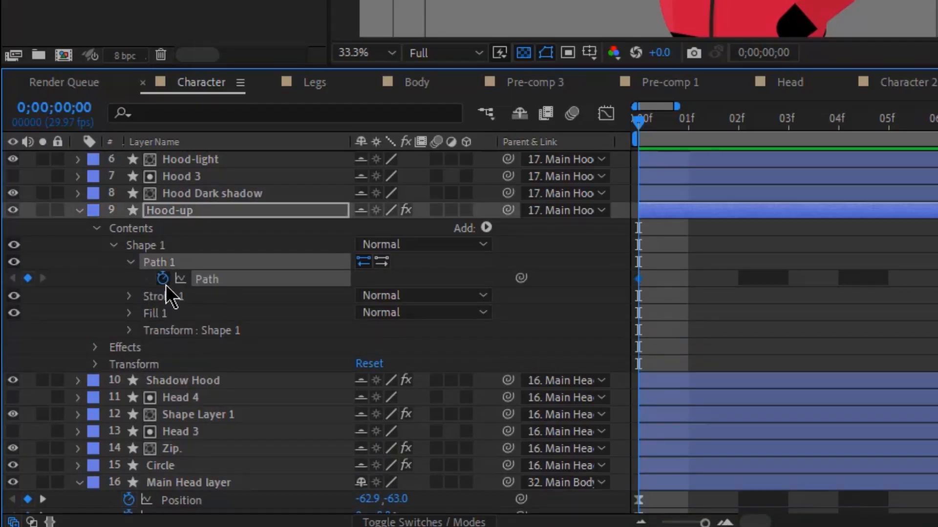
pyautogui.press('u')
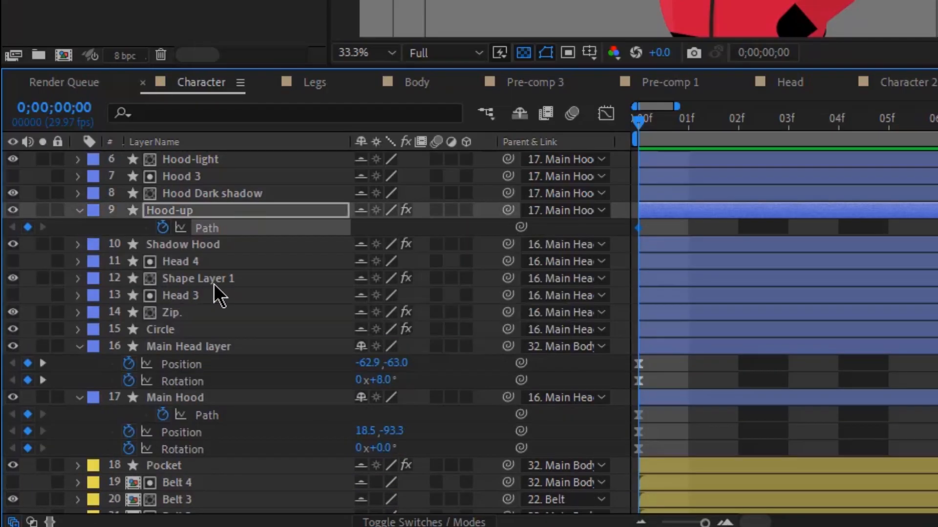
pyautogui.click(664, 224)
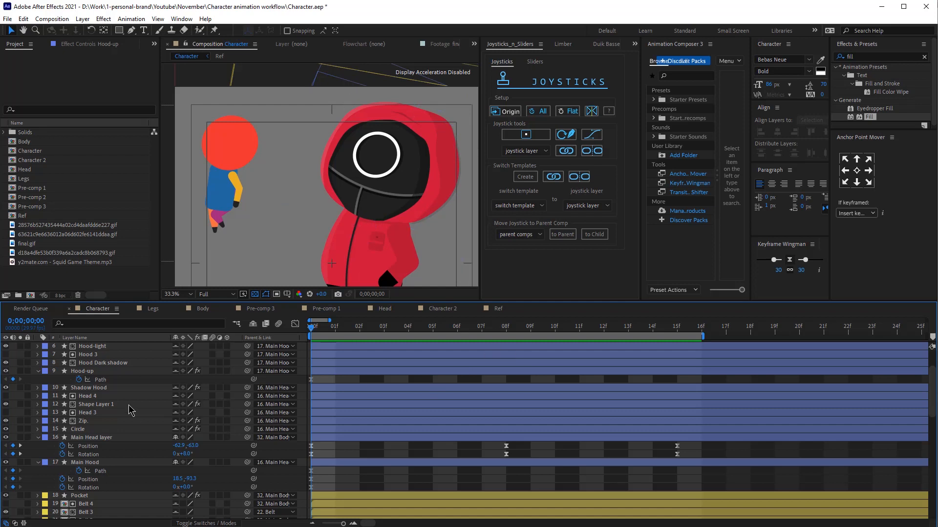
# Reshape the Hood-up path around the face opening at 0;00;00;08, pulling its upper points inward over the mask
pyautogui.click(505, 331)
pyautogui.press('space')
pyautogui.moveTo(325, 201); pyautogui.dragTo(389, 180)
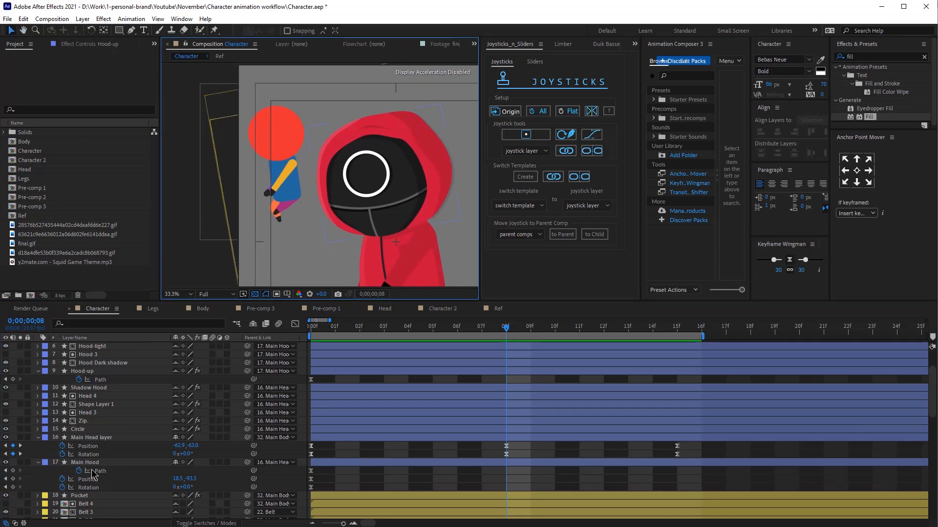
pyautogui.moveTo(348, 333); pyautogui.dragTo(504, 338)
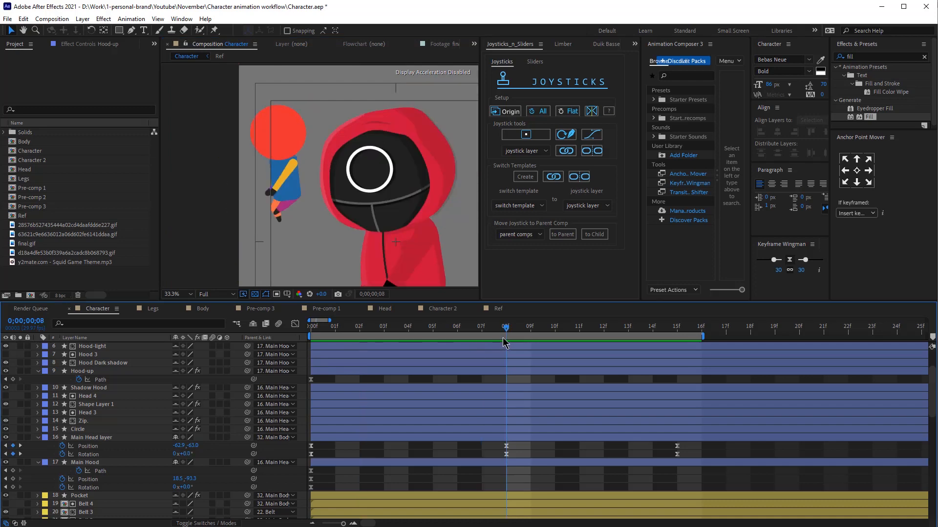
pyautogui.click(82, 372)
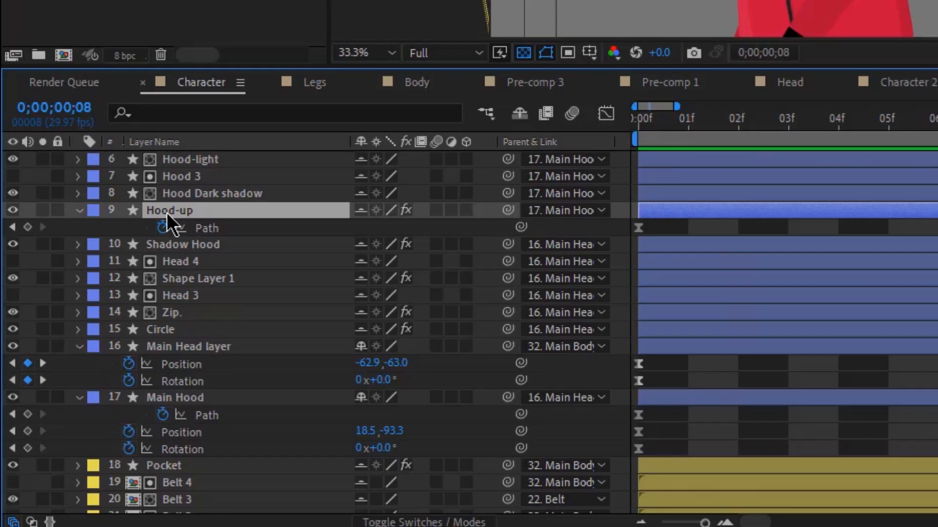
pyautogui.scroll(2, 634, 19)
pyautogui.scroll(-1, 634, 18)
pyautogui.click(383, 195)
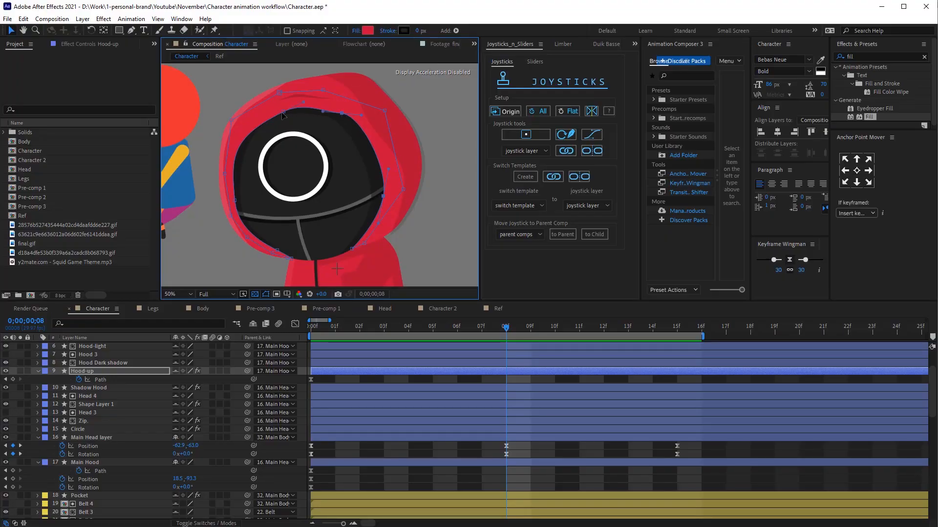
pyautogui.moveTo(342, 115); pyautogui.dragTo(326, 126)
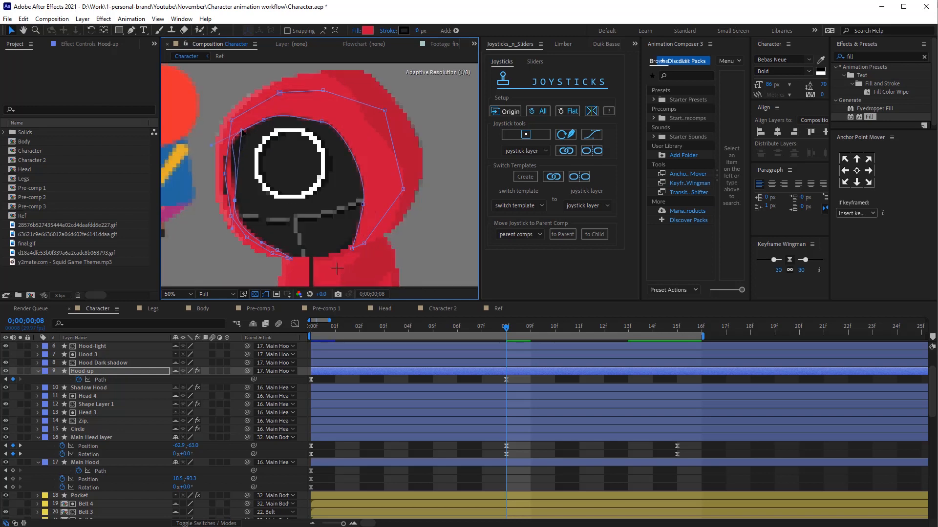
pyautogui.click(478, 375)
# Pull the Main Hood path's outer points inward at 0;00;00;08, and select the Hood-up layer
pyautogui.click(101, 464)
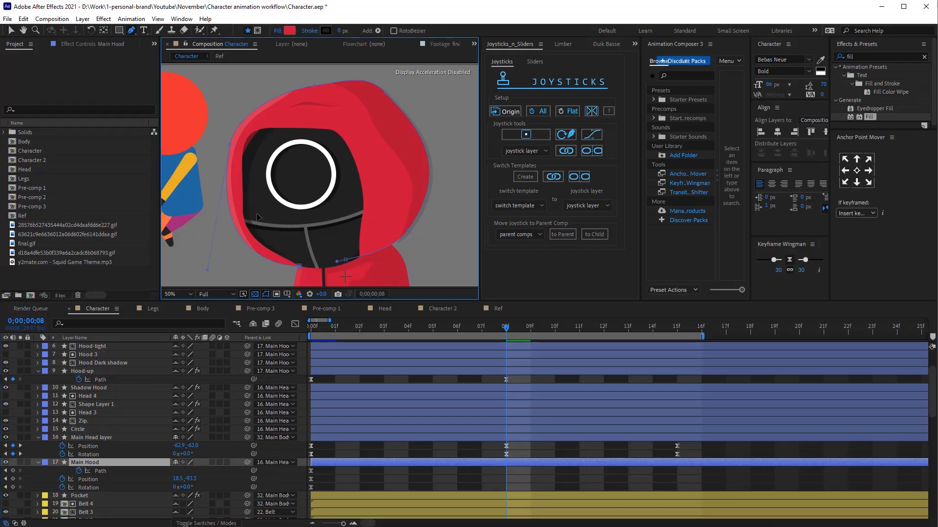
pyautogui.press('v')
pyautogui.moveTo(232, 144); pyautogui.dragTo(243, 150)
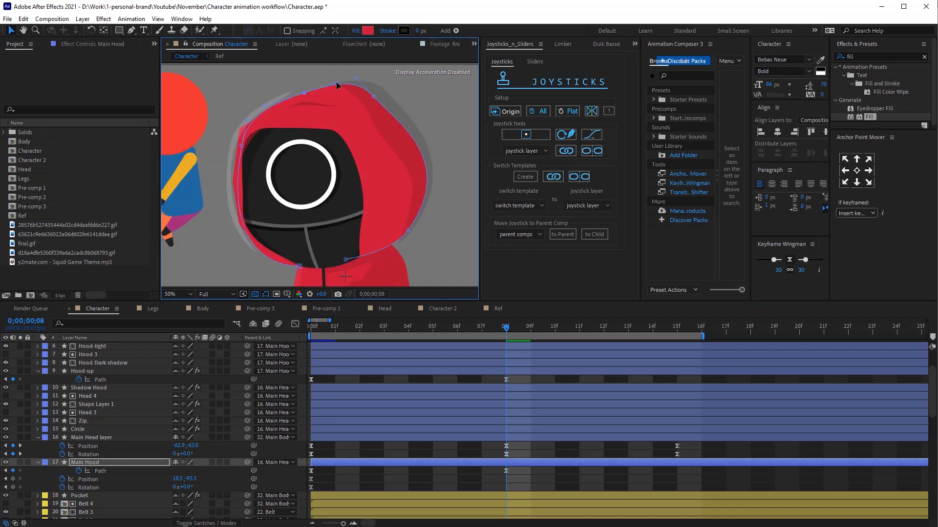
pyautogui.click(354, 345)
pyautogui.click(105, 371)
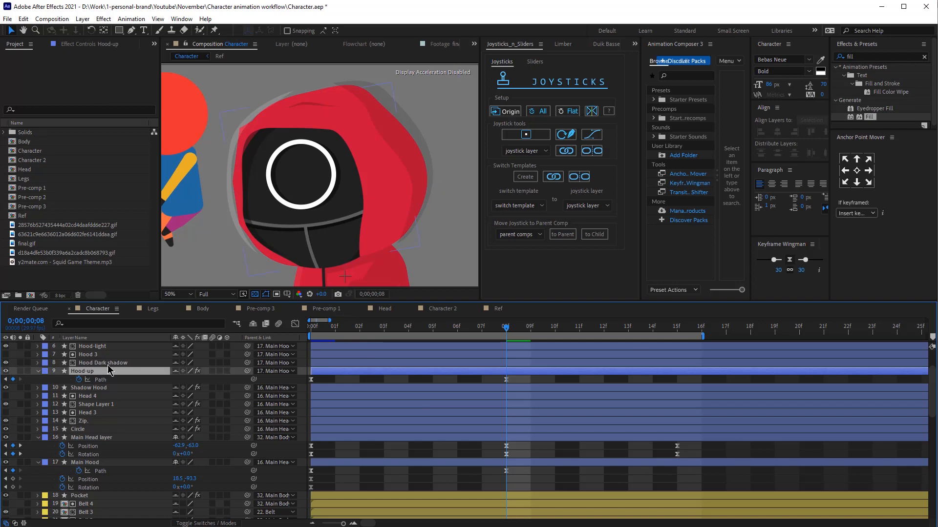
# Refine the Hood-up path along the front edge of the face opening at 0;00;00;08, adjusting its upper corner point inward
pyautogui.press('g')
pyautogui.click(243, 130)
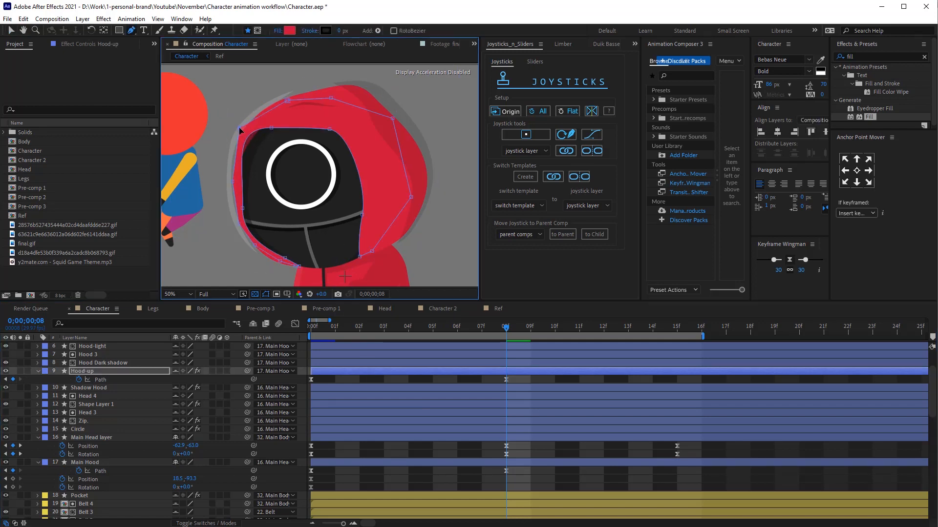
pyautogui.doubleClick(240, 183)
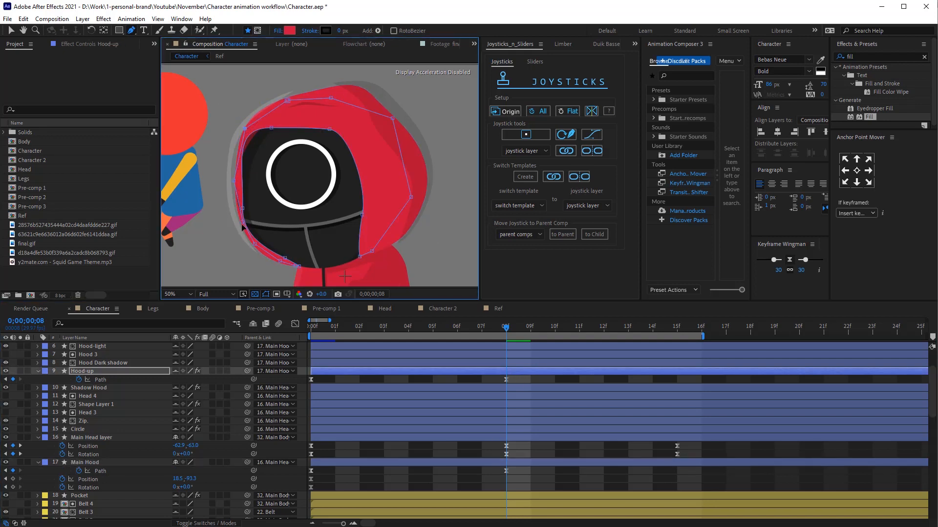
pyautogui.scroll(4, 240, 183)
pyautogui.press('v')
pyautogui.scroll(-4, 362, 197)
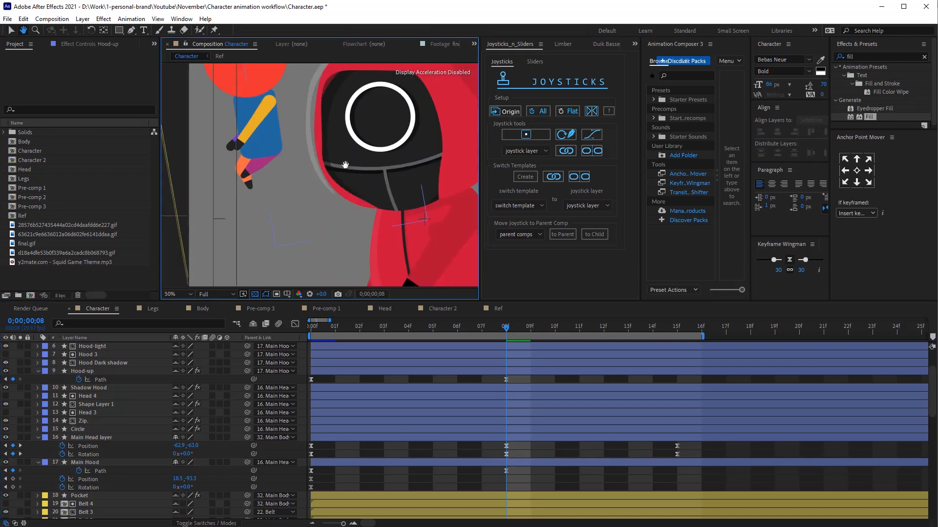
pyautogui.hotkey('ctrl', 'shift', 'a')
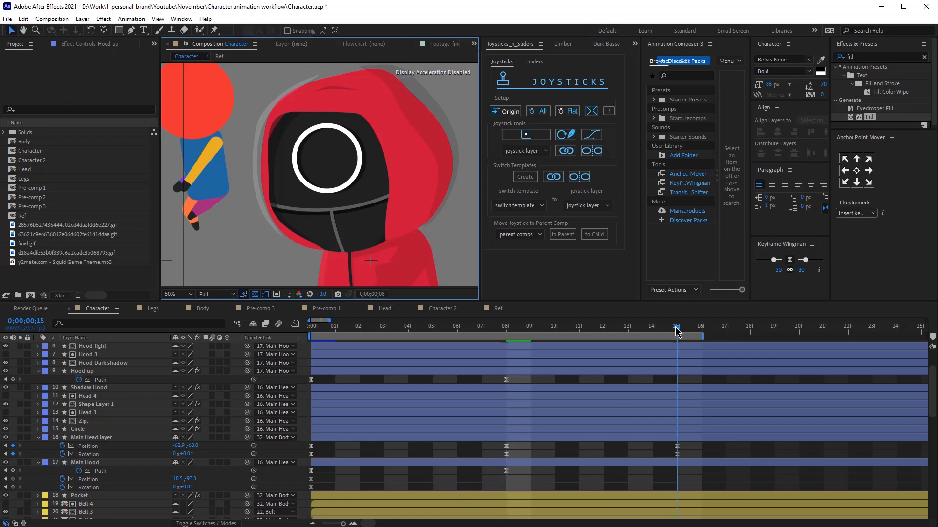
# Copy the first-frame path keyframes of Hood-up and Main Hood to 0;00;00;15, and return to the first frame
pyautogui.click(683, 329)
pyautogui.click(311, 380)
pyautogui.hotkey('ctrl', 'c')
pyautogui.hotkey('ctrl', 'v')
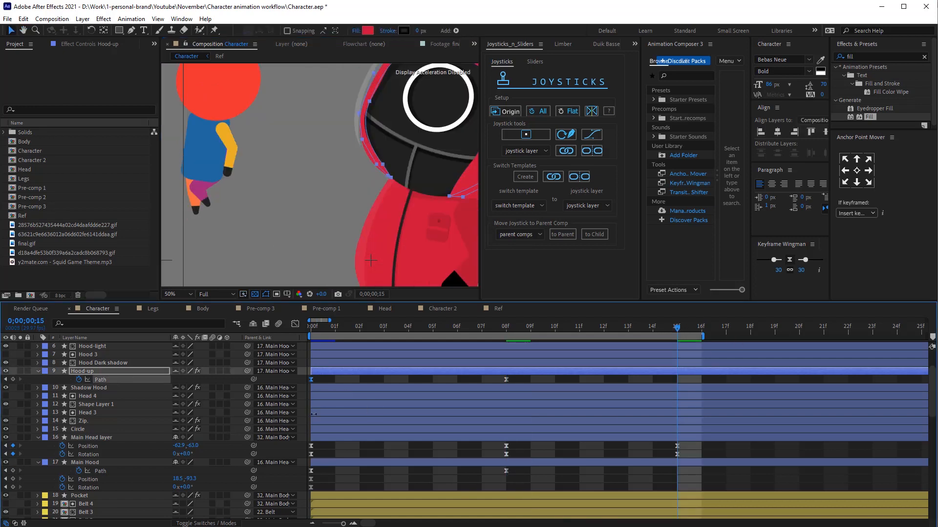
pyautogui.click(312, 471)
pyautogui.hotkey('ctrl', 'c')
pyautogui.hotkey('ctrl', 'v')
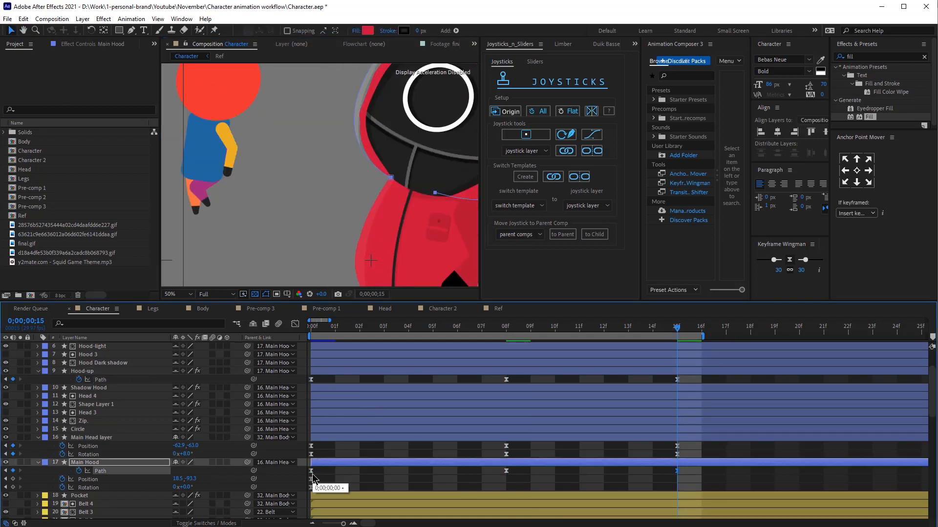
pyautogui.press('Home')
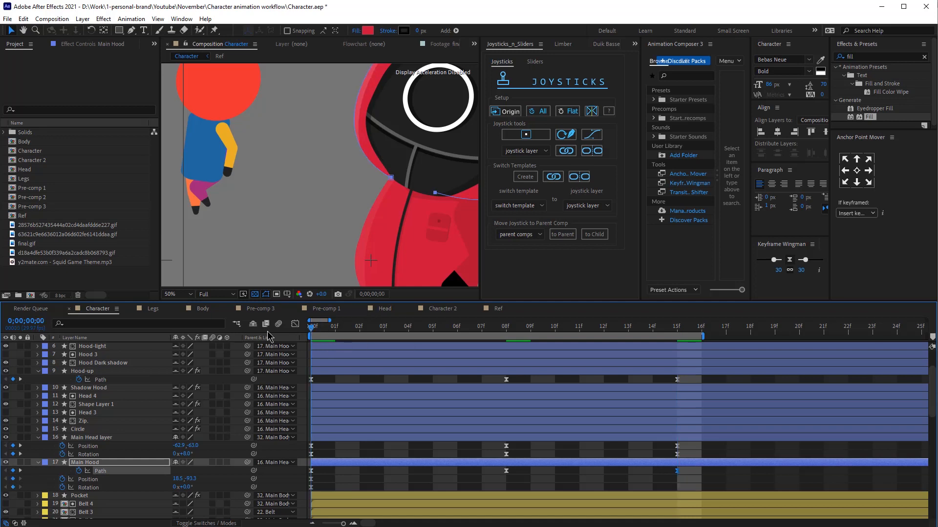
# Add first-frame position keyframes to Shape Layer 1, Zip and Circle, and try moving the three mask details together
pyautogui.click(82, 421)
pyautogui.keyDown('ctrl'); pyautogui.click(94, 405); pyautogui.keyUp('ctrl')
pyautogui.press('h')
pyautogui.moveTo(434, 134); pyautogui.dragTo(356, 197)
pyautogui.press('v')
pyautogui.keyDown('ctrl'); pyautogui.click(81, 430); pyautogui.keyUp('ctrl')
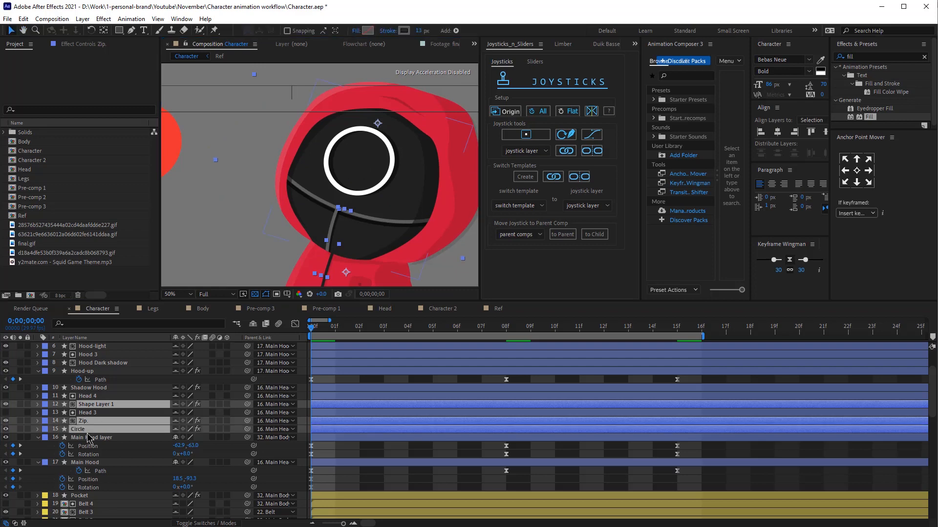
pyautogui.press('p')
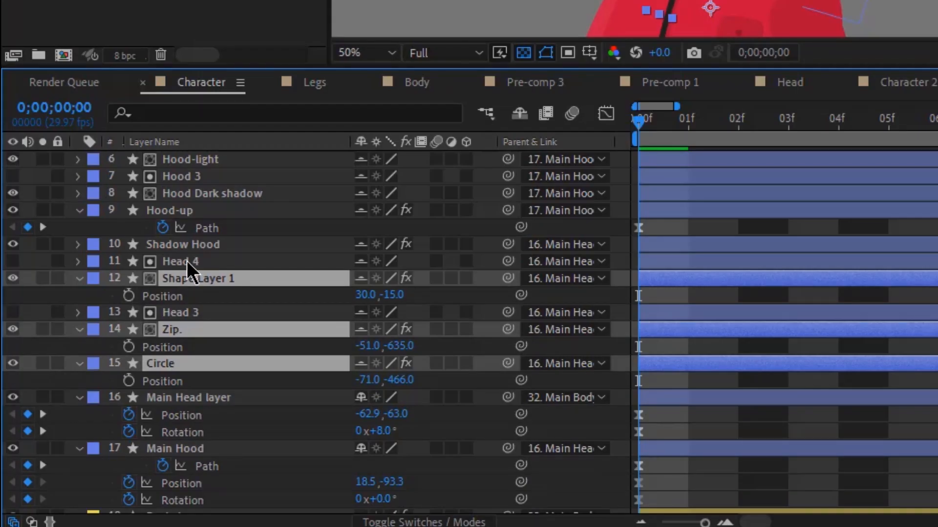
pyautogui.click(131, 293)
pyautogui.moveTo(325, 149); pyautogui.dragTo(315, 143)
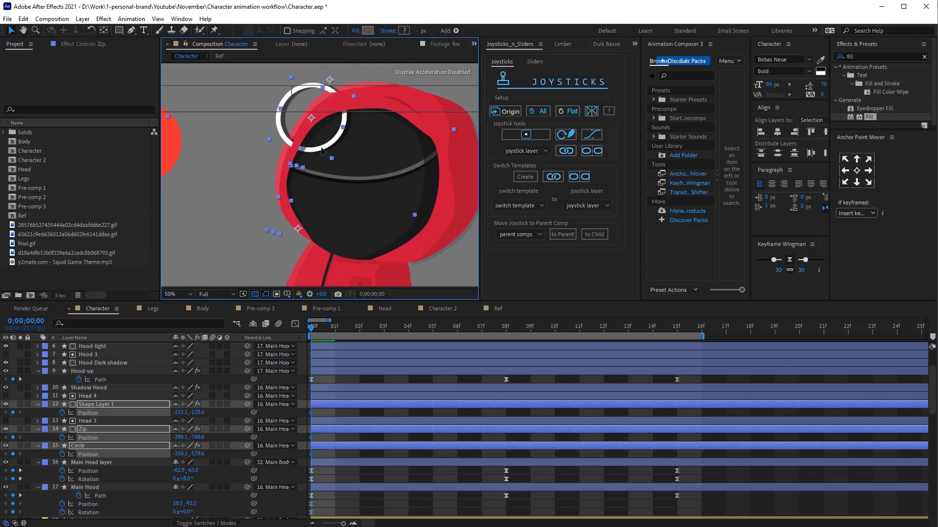
pyautogui.moveTo(324, 149); pyautogui.dragTo(373, 193)
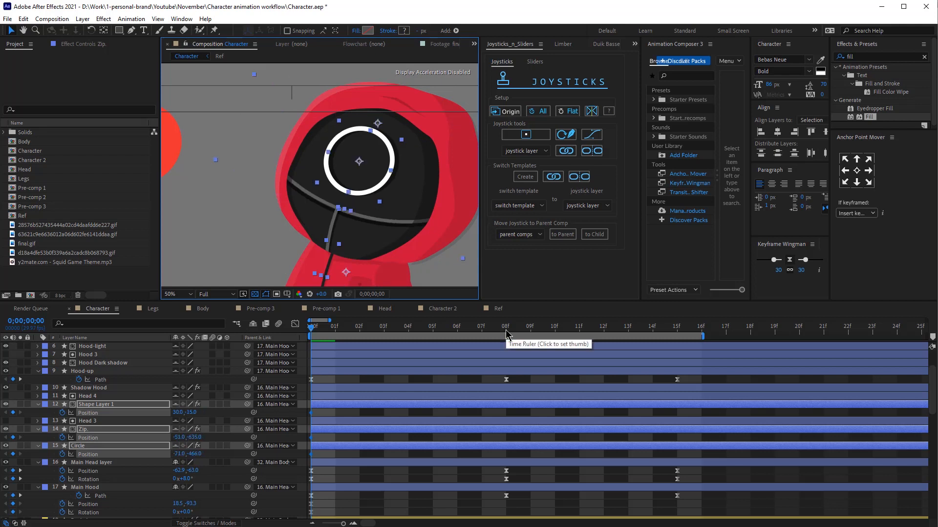
# At 0;00;00;08, shift the mask details toward the face's front, placing Shape Layer 1 at -37.7, 17.7 and Circle at -138.7, -433.3
pyautogui.click(506, 333)
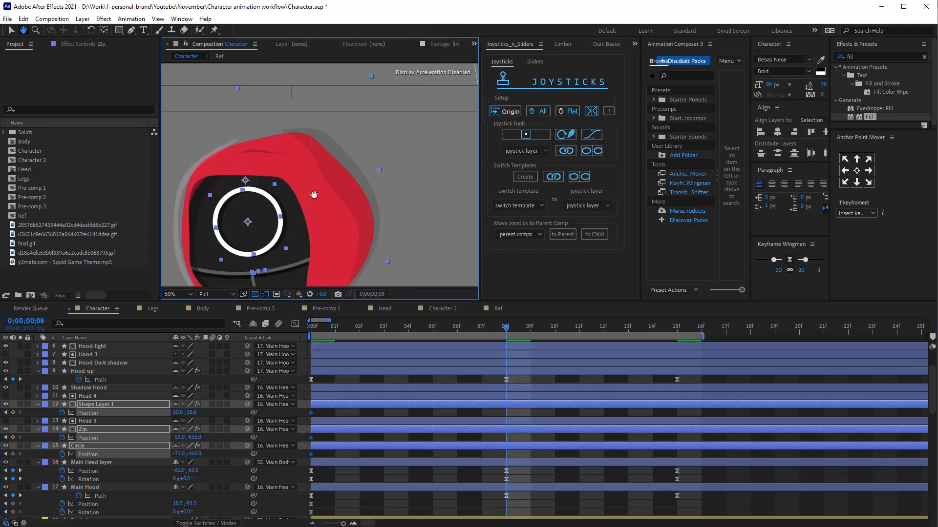
pyautogui.press('h')
pyautogui.moveTo(272, 250); pyautogui.dragTo(344, 169)
pyautogui.press('.')
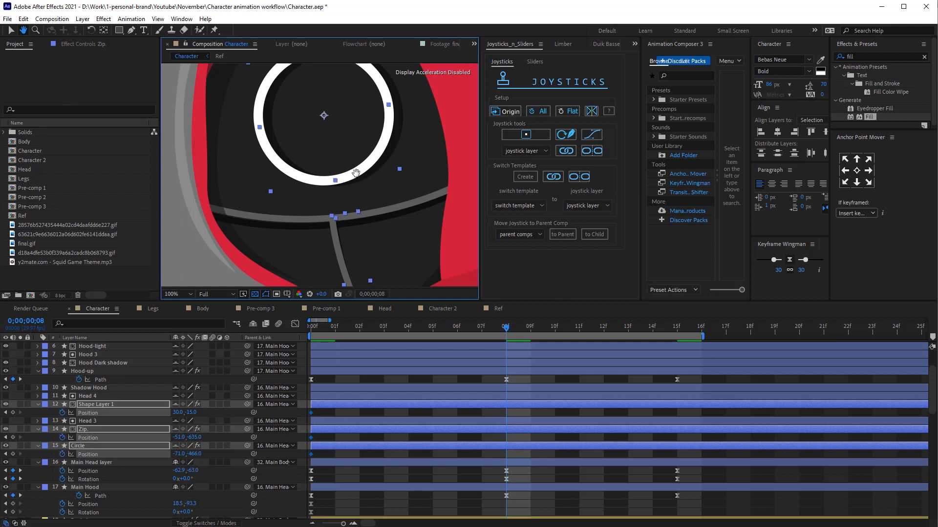
pyautogui.press('v')
pyautogui.press(',')
pyautogui.moveTo(341, 192); pyautogui.dragTo(321, 199)
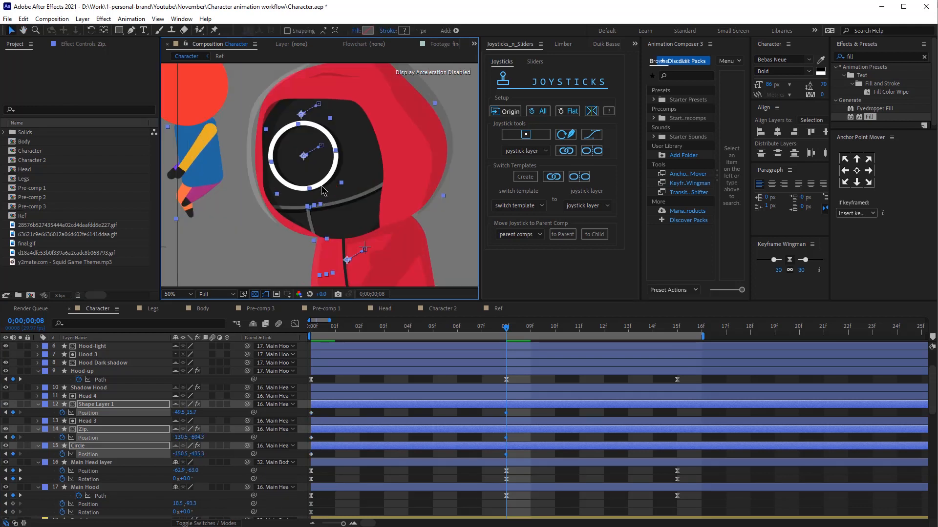
pyautogui.moveTo(322, 188); pyautogui.dragTo(324, 188)
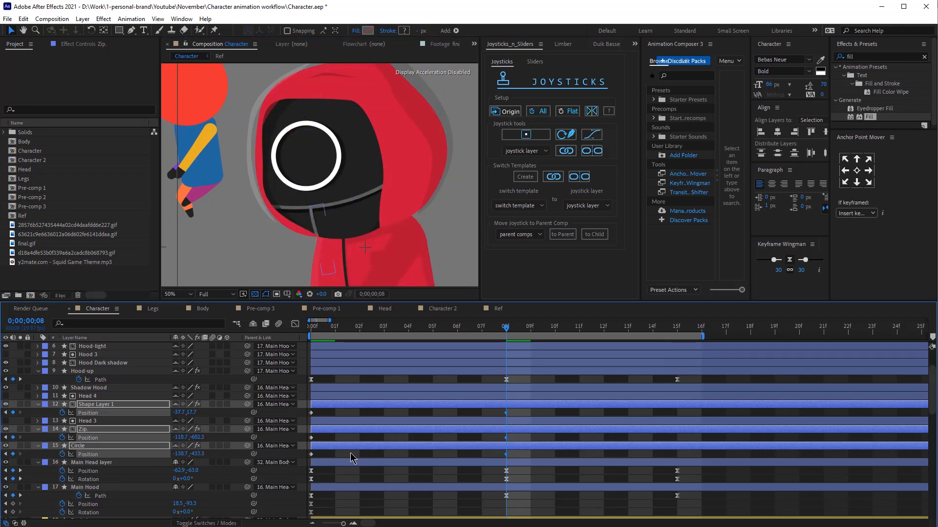
# Apply Easy Ease to the mask details' position keyframes and copy their first-frame keyframes to 0;00;00;15
pyautogui.click(674, 328)
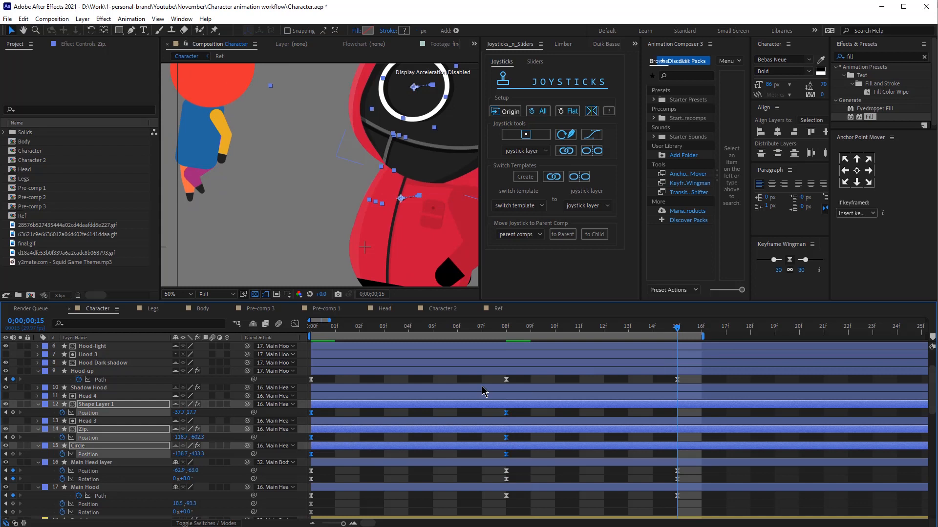
pyautogui.click(333, 414)
pyautogui.click(311, 413)
pyautogui.hotkey('ctrl', 'c')
pyautogui.hotkey('ctrl', 'v')
pyautogui.click(311, 437)
pyautogui.hotkey('ctrl', 'c')
pyautogui.hotkey('ctrl', 'v')
pyautogui.click(311, 454)
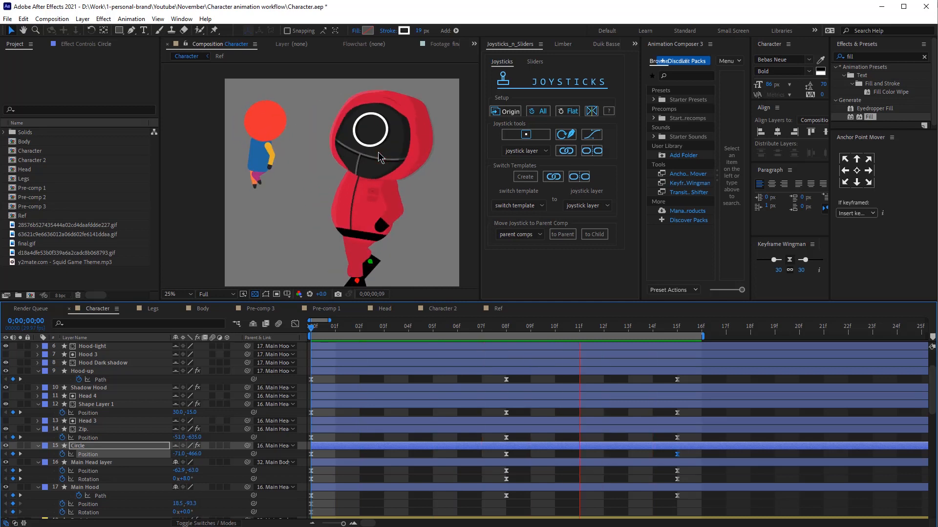
# Refine the Hood-up path's lower corner beside the chin at 0;00;00;08, and preview the loop
pyautogui.click(508, 326)
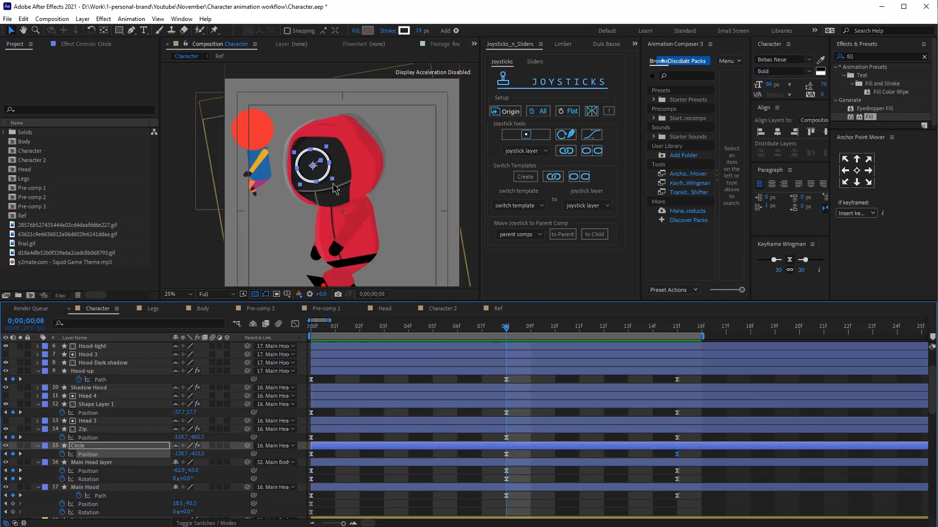
pyautogui.click(354, 169)
pyautogui.press('.')
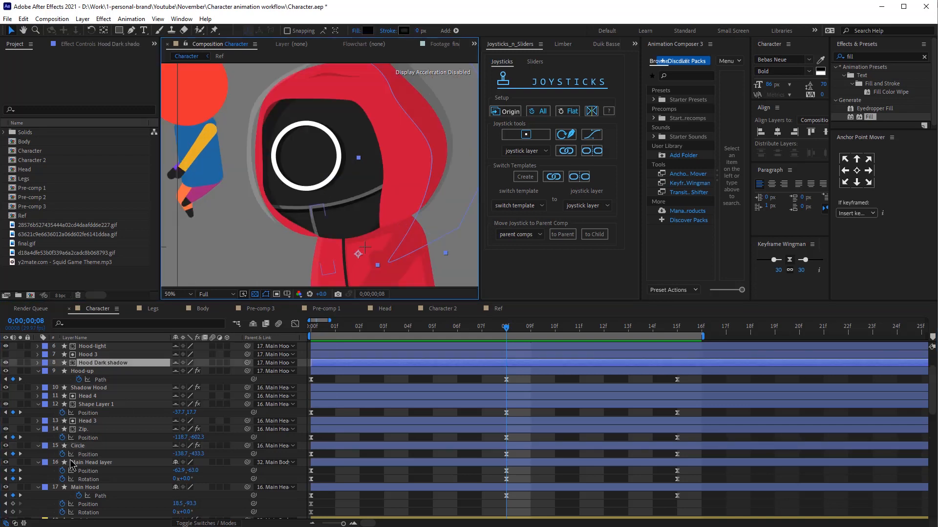
pyautogui.click(89, 463)
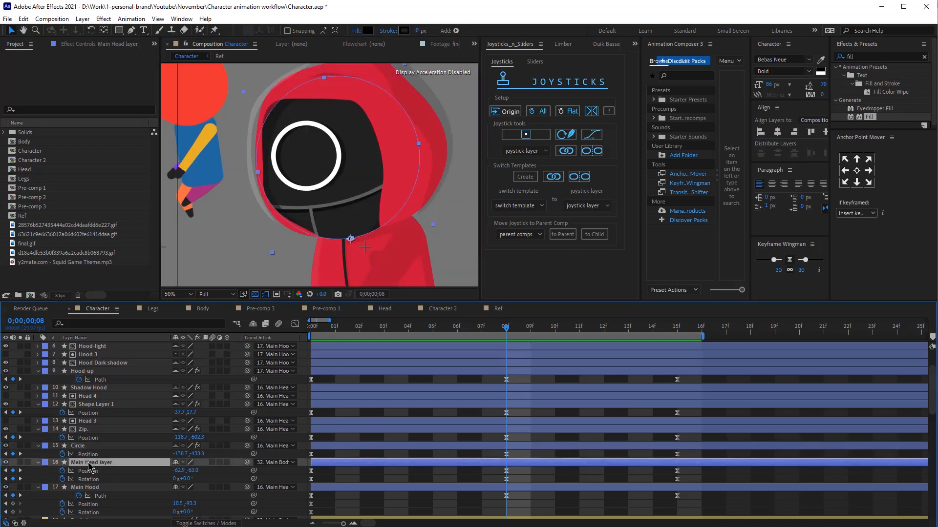
pyautogui.click(98, 372)
pyautogui.press('g')
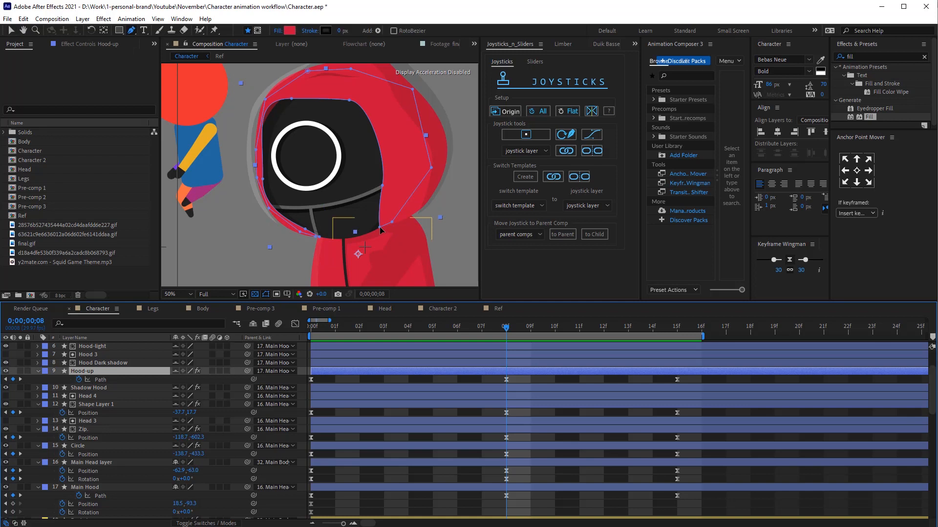
pyautogui.scroll(2, 382, 230)
pyautogui.press('v')
pyautogui.scroll(-4, 364, 206)
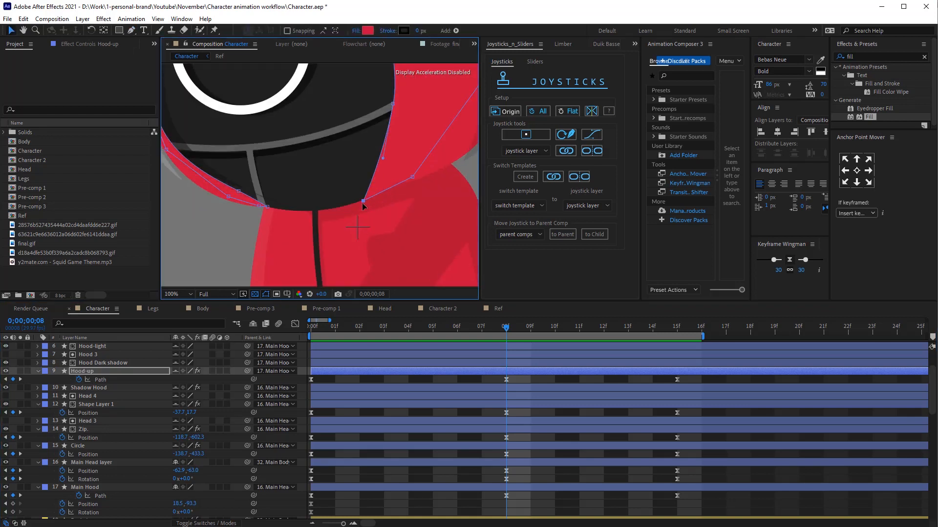
pyautogui.press('F2')
pyautogui.press('space')
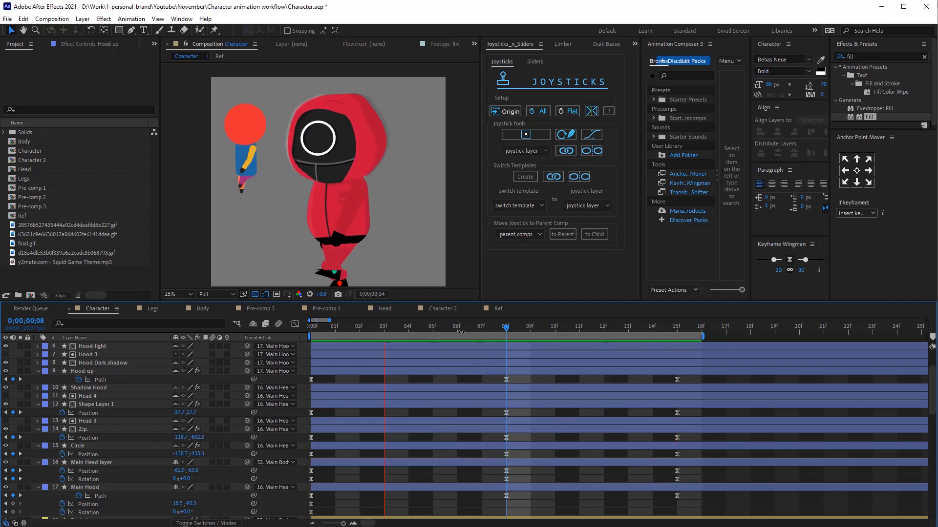
# Move Shape Layer 1, Zip and Circle to 87.8, -11.4; 6.8, -631.4; and -13.2, -462.4 at the first frame, and copy those positions to 0;00;00;15
pyautogui.press('Home')
pyautogui.click(83, 429)
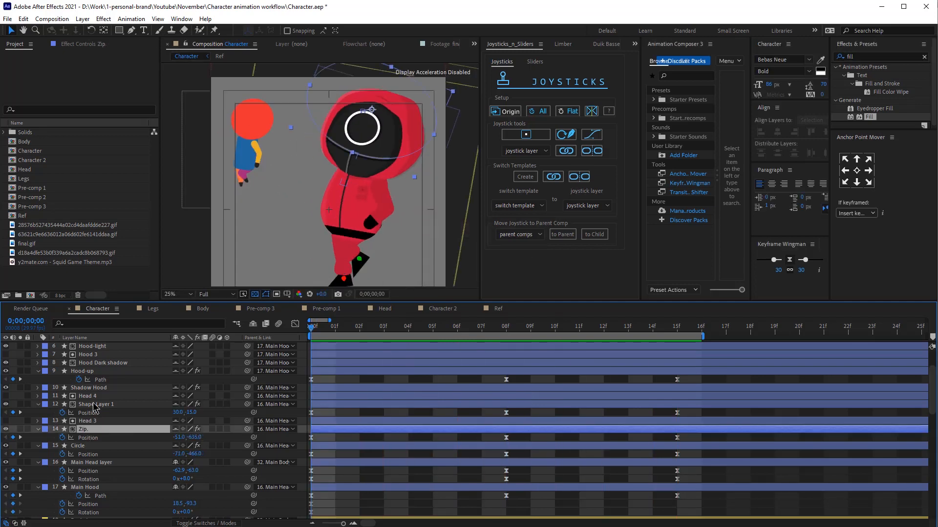
pyautogui.keyDown('ctrl'); pyautogui.click(94, 405); pyautogui.keyUp('ctrl')
pyautogui.keyDown('ctrl'); pyautogui.click(77, 446); pyautogui.keyUp('ctrl')
pyautogui.scroll(2, 320, 171)
pyautogui.moveTo(410, 121); pyautogui.dragTo(423, 123)
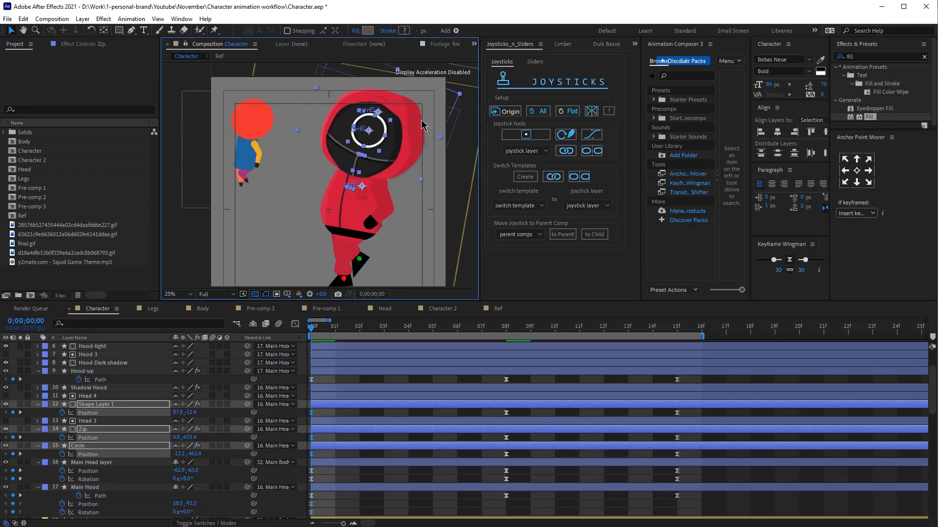
pyautogui.click(394, 435)
pyautogui.press('space')
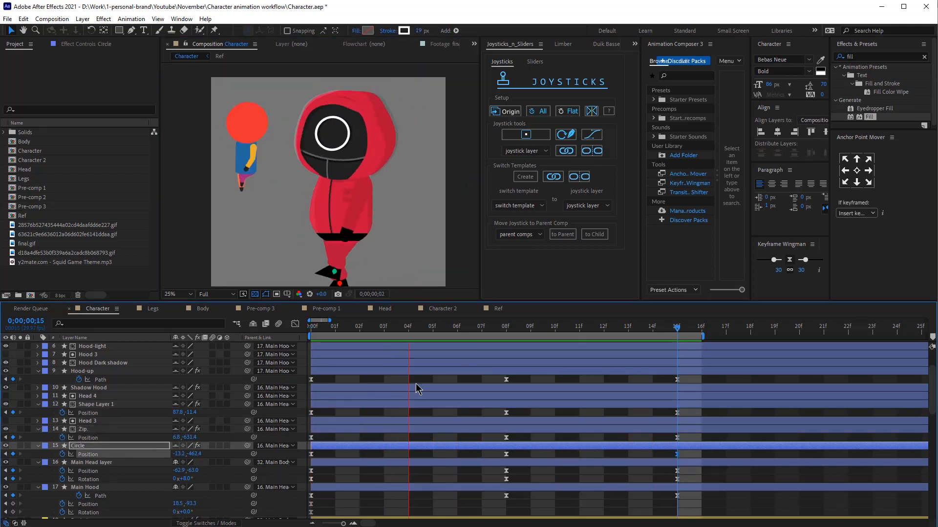
# Reshape the Main Hood path at the first frame, pulling its outer points behind the head inward
pyautogui.click(311, 328)
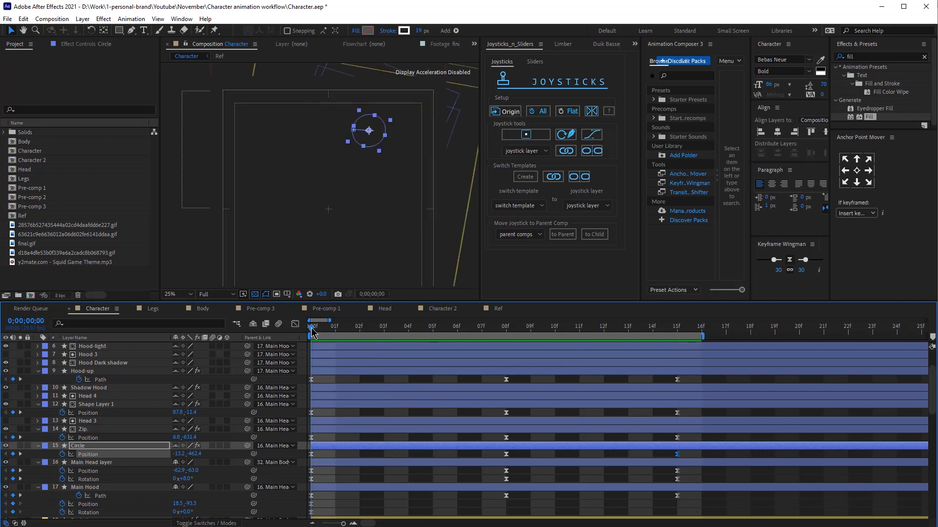
pyautogui.click(329, 167)
pyautogui.scroll(2, 329, 167)
pyautogui.moveTo(329, 167); pyautogui.dragTo(337, 279)
pyautogui.scroll(-2, 318, 172)
pyautogui.scroll(2, 317, 172)
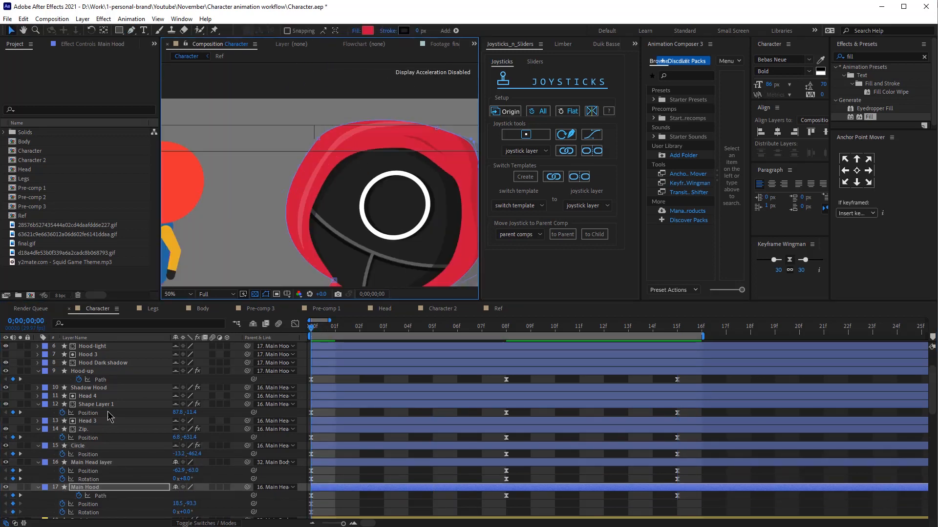
pyautogui.press('v')
pyautogui.click(414, 153)
pyautogui.scroll(-2, 414, 153)
pyautogui.press('g')
pyautogui.scroll(2, 470, 195)
pyautogui.scroll(-2, 469, 191)
pyautogui.press('v')
pyautogui.click(372, 130)
pyautogui.click(374, 143)
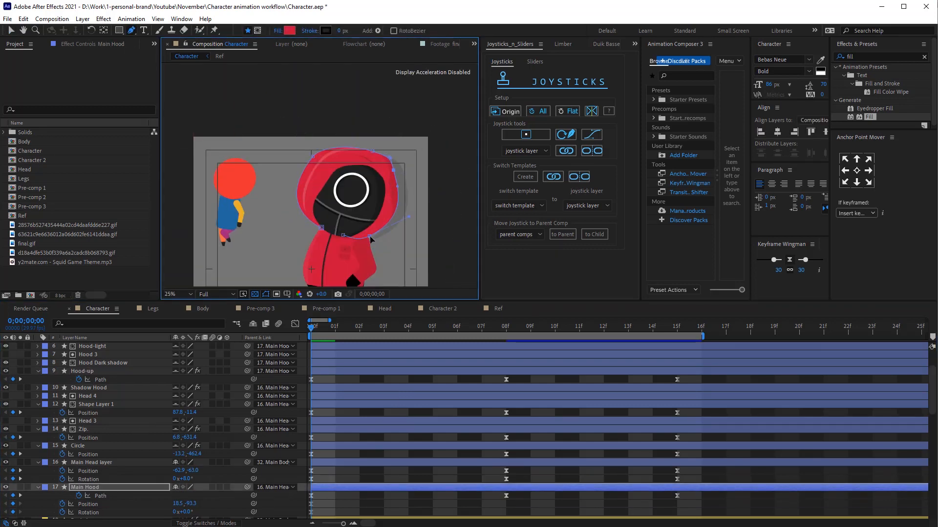
# Reshape the Hood-up path at the first frame, pulling its rear edge points inward toward the mask, and preview the animation
pyautogui.click(406, 372)
pyautogui.press('g')
pyautogui.scroll(2, 457, 195)
pyautogui.moveTo(469, 191); pyautogui.dragTo(456, 194)
pyautogui.press('v')
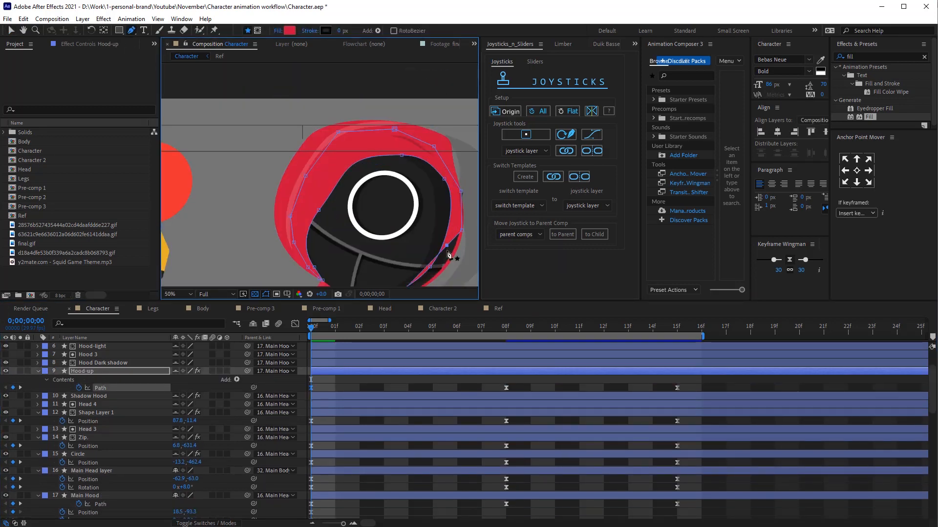
pyautogui.scroll(-2, 429, 203)
pyautogui.click(394, 398)
pyautogui.scroll(-3, 389, 212)
pyautogui.click(389, 212)
pyautogui.press('space')
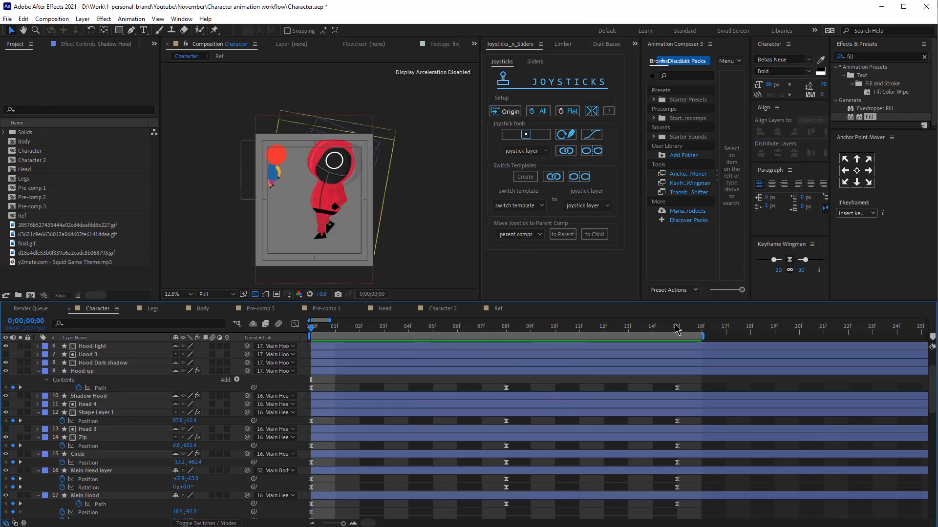
# Copy Main Hood's first-frame path keyframe to 0;00;00;15 and preview the loop
pyautogui.click(311, 504)
pyautogui.hotkey('ctrl', 'c')
pyautogui.hotkey('ctrl', 'v')
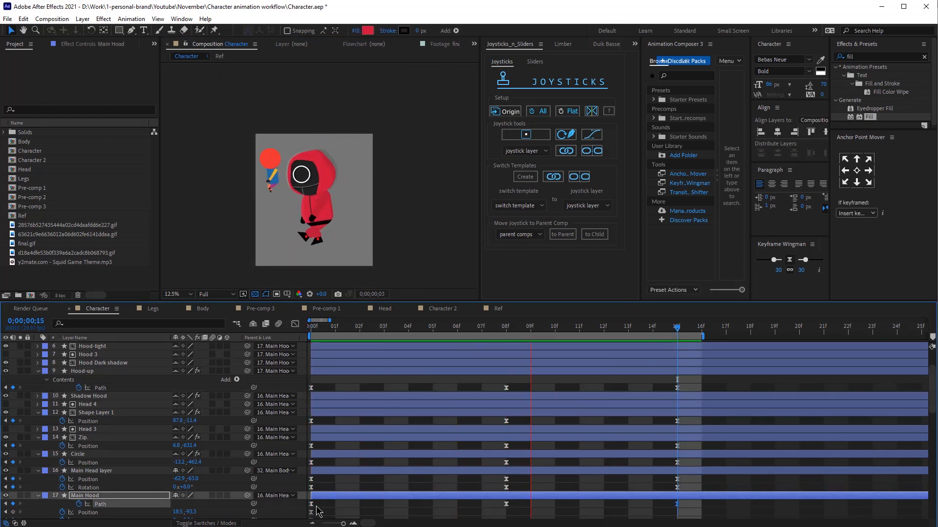
pyautogui.press('space')
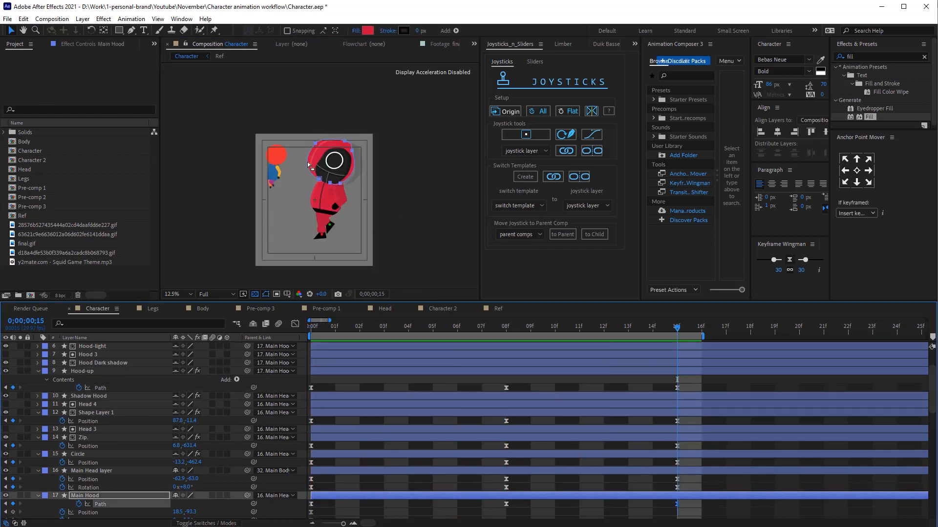
# Add a path keyframe to the Shadow Hood layer at the first frame and show only its keyframed properties
pyautogui.scroll(1, 315, 159)
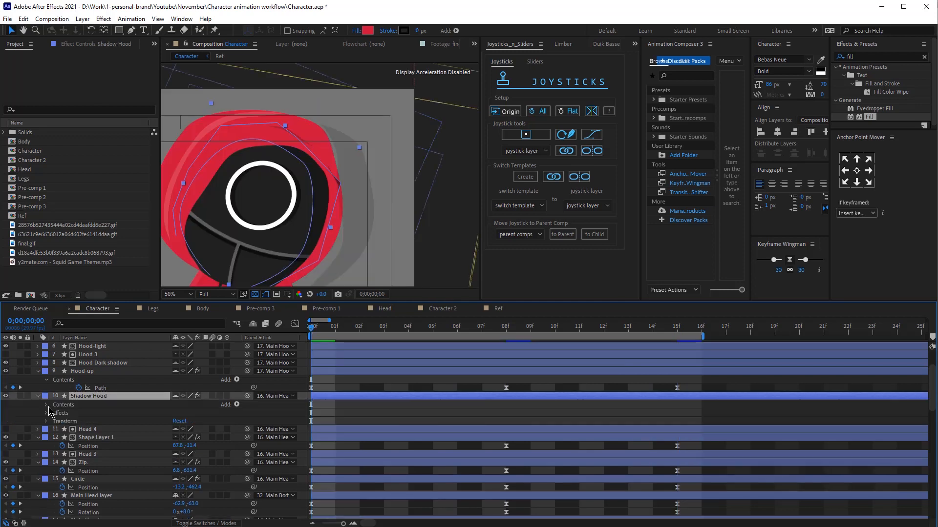
pyautogui.click(47, 405)
pyautogui.click(56, 412)
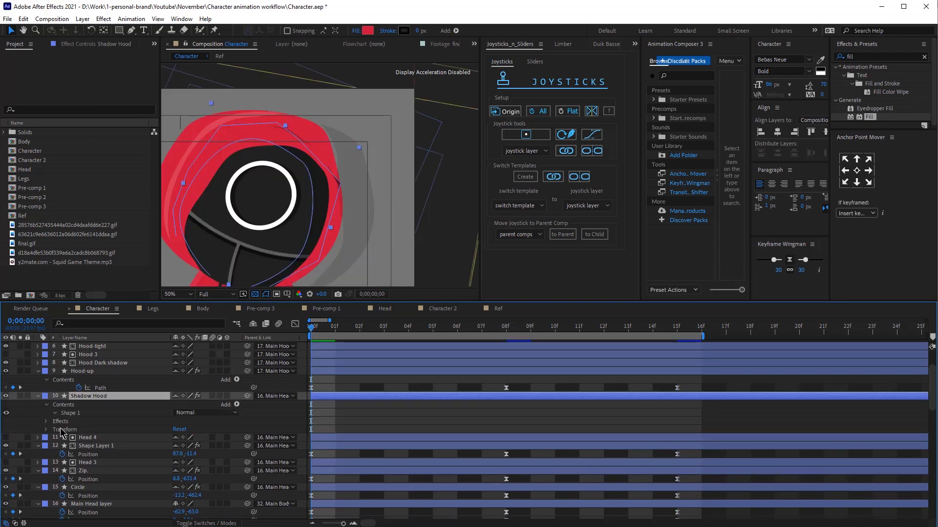
pyautogui.click(64, 421)
pyautogui.click(79, 430)
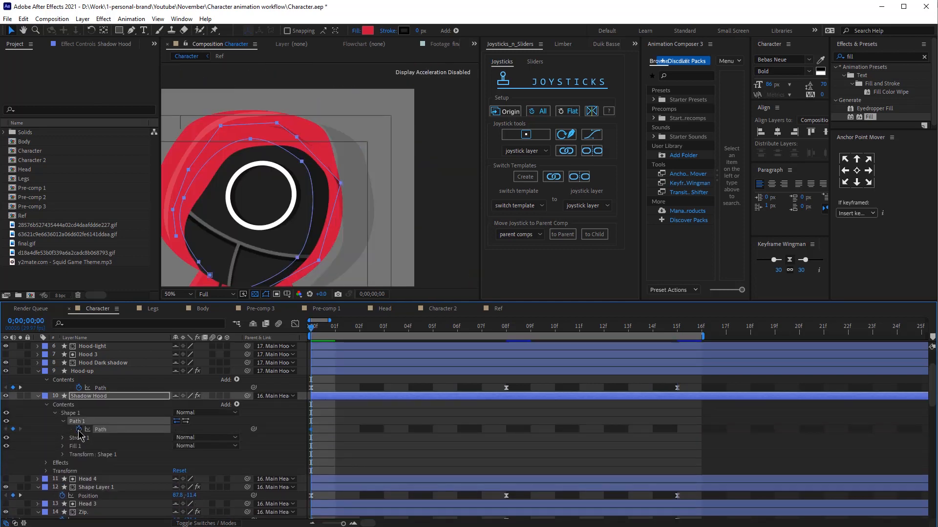
pyautogui.press('u')
# Reshape the Shadow Hood path at the first frame, adjusting its outer edge and the lower tip beneath the mask
pyautogui.press('g')
pyautogui.click(335, 184)
pyautogui.press('v')
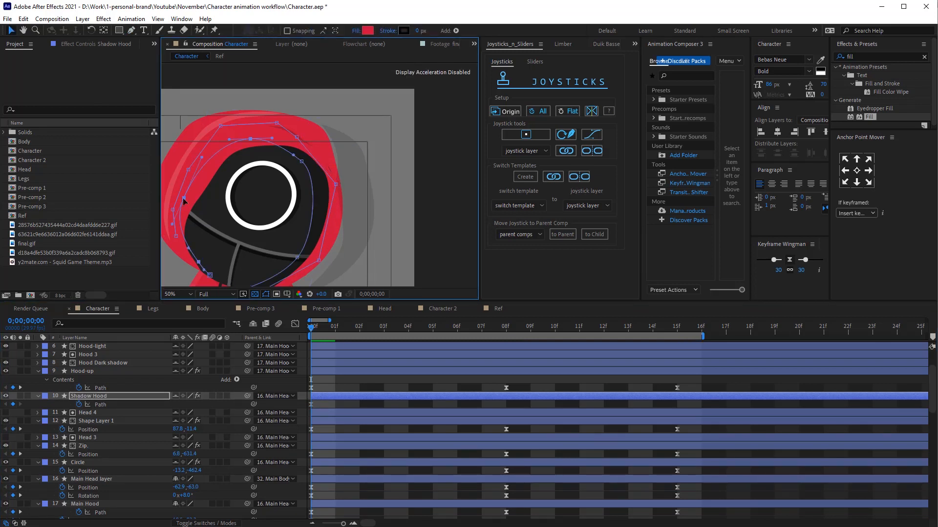
pyautogui.scroll(-3, 280, 223)
pyautogui.moveTo(280, 223); pyautogui.dragTo(333, 217)
pyautogui.press('g')
pyautogui.click(87, 372)
pyautogui.scroll(2, 273, 221)
pyautogui.hotkey('ctrl', 'z')
pyautogui.click(87, 422)
pyautogui.press('v')
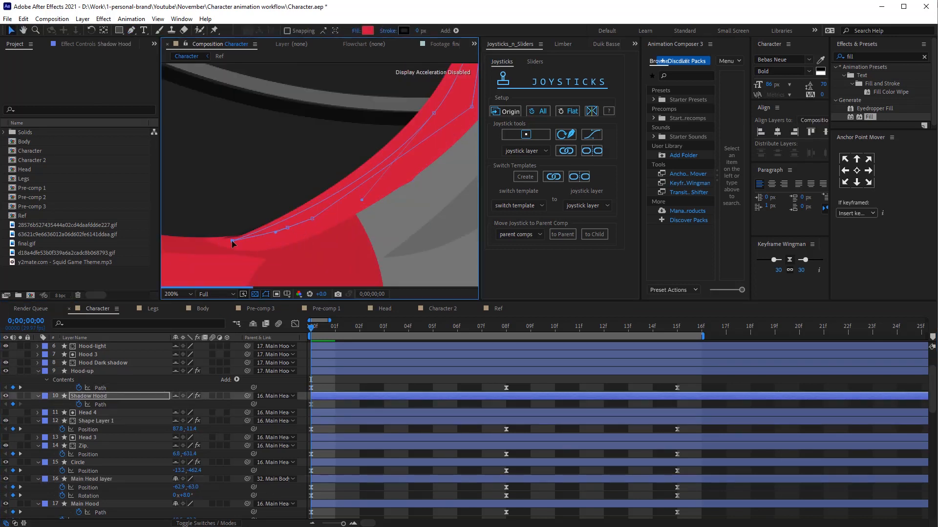
pyautogui.scroll(-4, 235, 244)
pyautogui.click(364, 195)
pyautogui.click(360, 216)
pyautogui.scroll(-1, 363, 207)
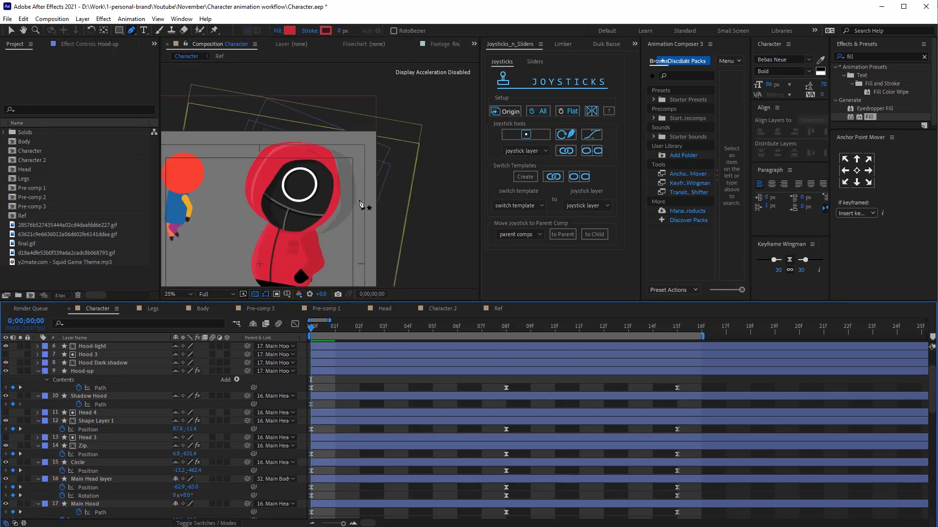
# Reshape the Shadow Hood path at 0;00;00;08, fitting its points around the mask opening and the hood's lower edge
pyautogui.press('k')
pyautogui.scroll(1, 304, 190)
pyautogui.click(94, 397)
pyautogui.click(94, 405)
pyautogui.click(276, 165)
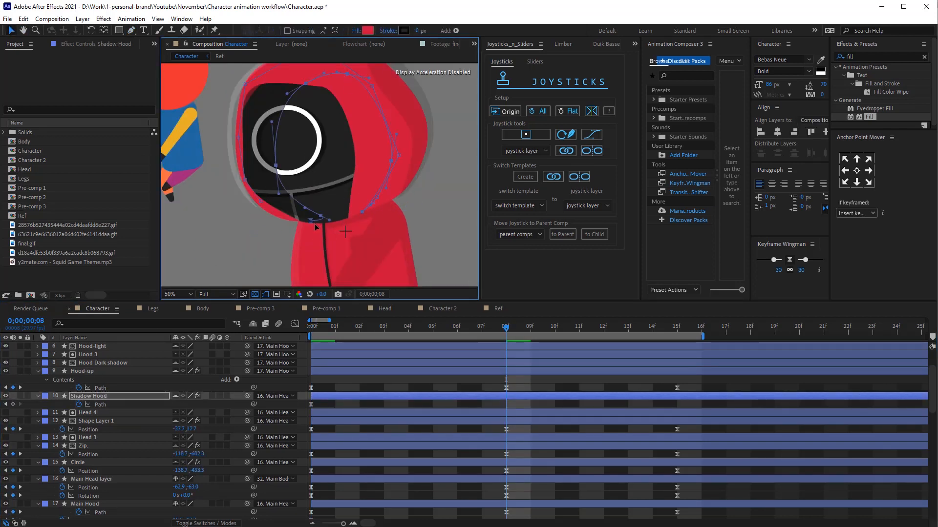
pyautogui.hotkey('ctrl', 'v')
pyautogui.moveTo(327, 212); pyautogui.dragTo(330, 221)
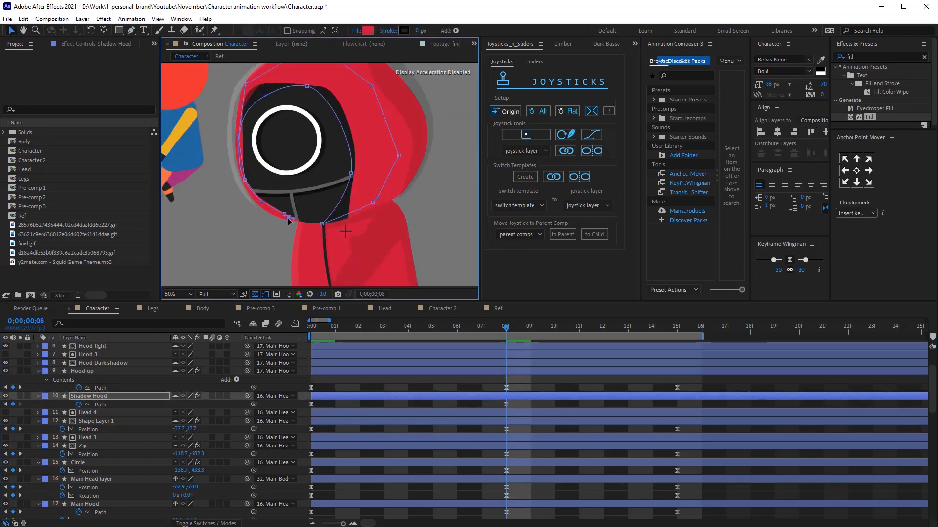
pyautogui.scroll(1, 331, 221)
pyautogui.scroll(1, 344, 219)
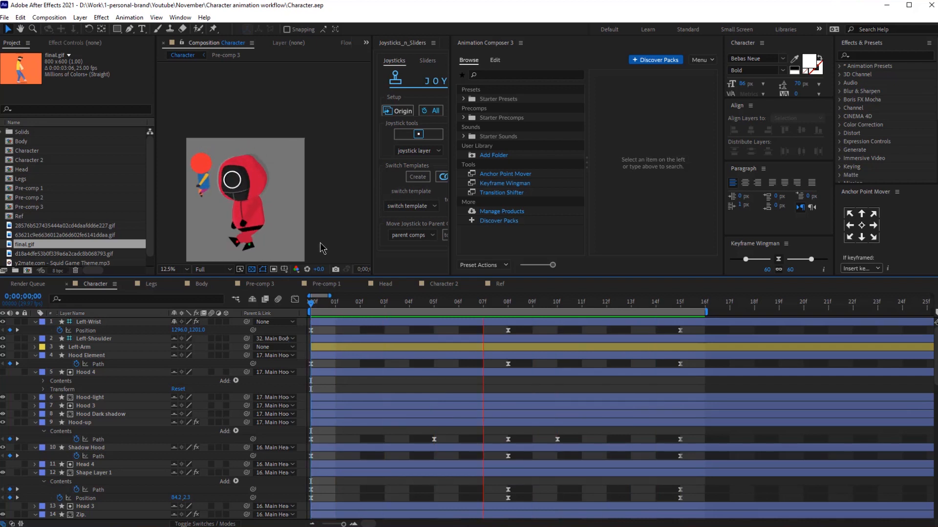
# Stop the preview and isolate the Hood 4 matte to compare its shape with the animated hood
pyautogui.press('space')
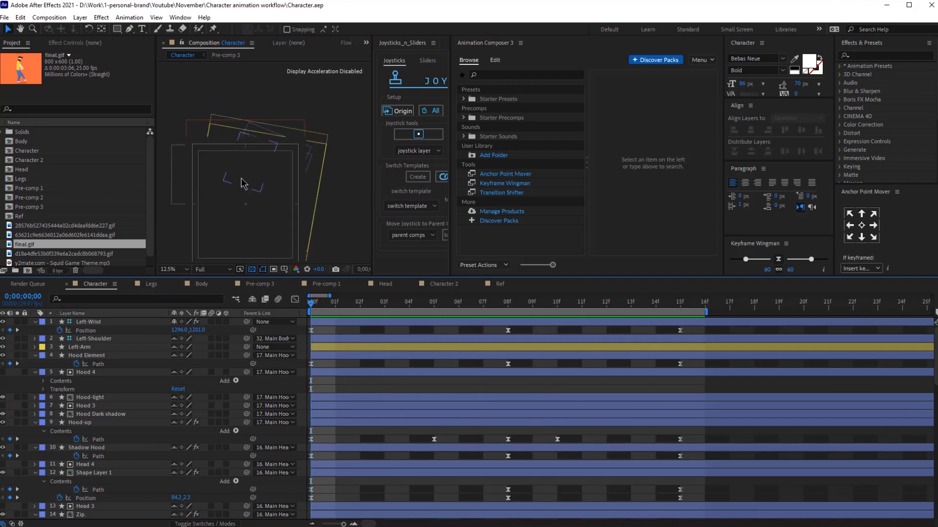
pyautogui.scroll(2, 251, 172)
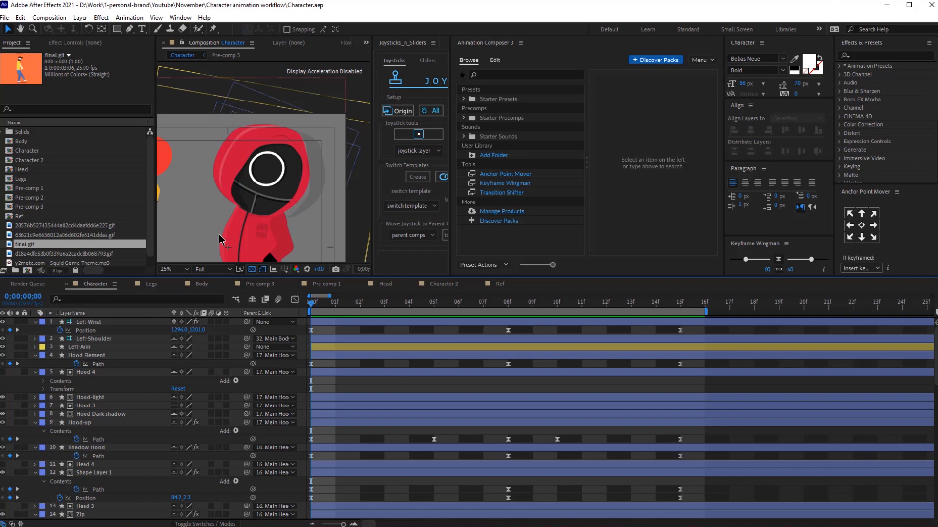
pyautogui.click(233, 147)
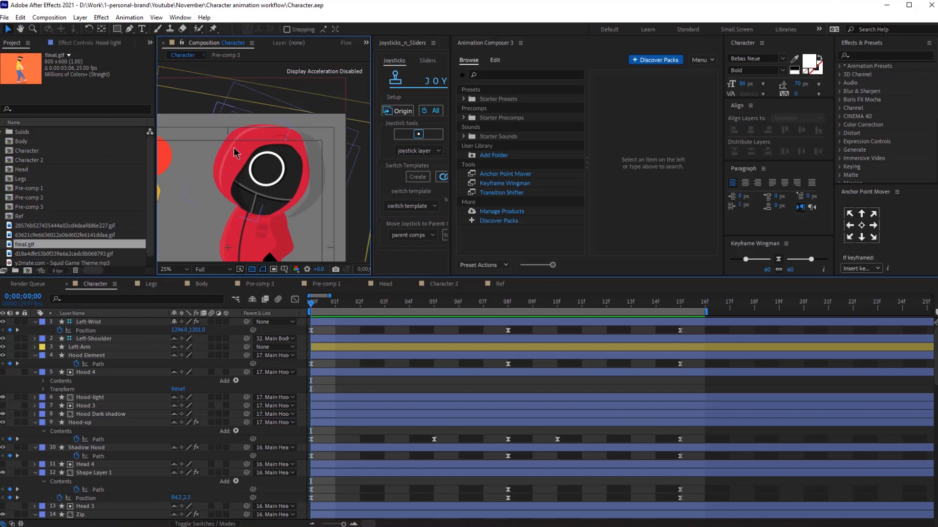
pyautogui.click(86, 372)
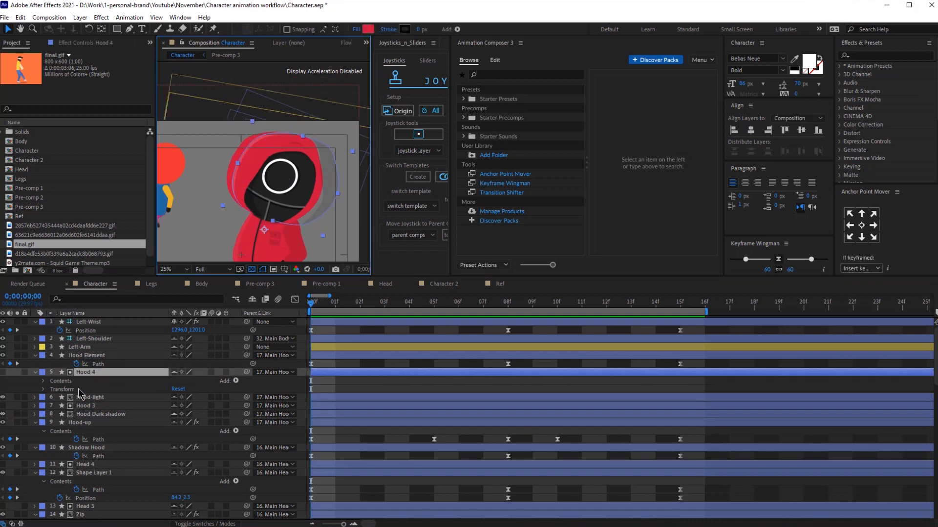
pyautogui.click(17, 372)
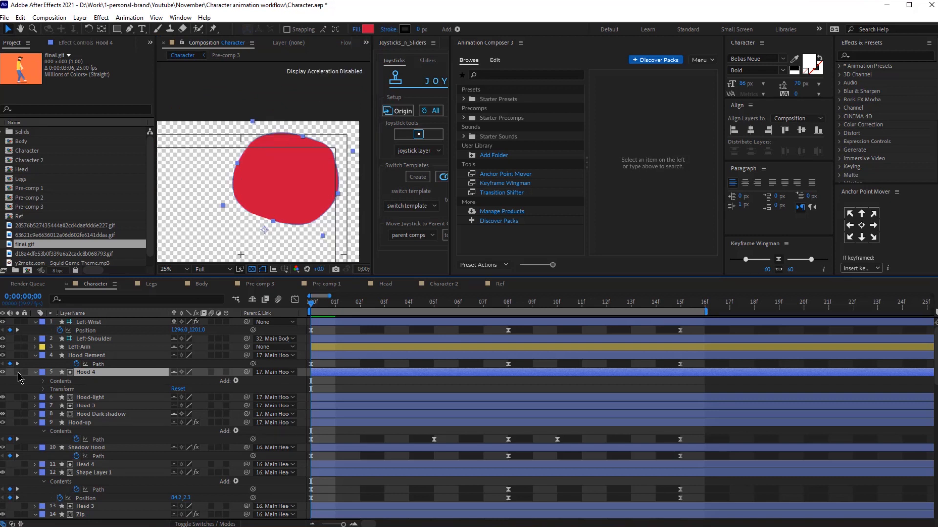
pyautogui.click(18, 373)
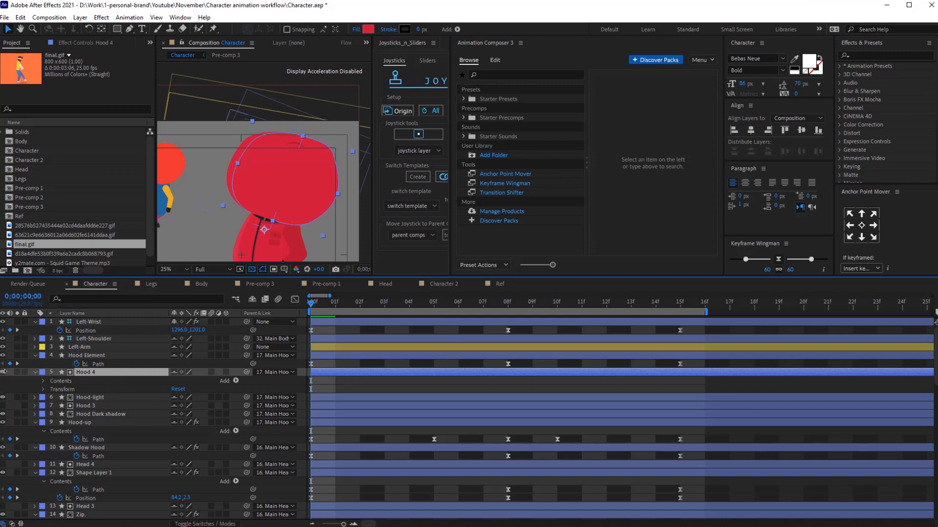
# Duplicate the Main Hood layer and rename the copy Main Hood New Mask
pyautogui.click(84, 423)
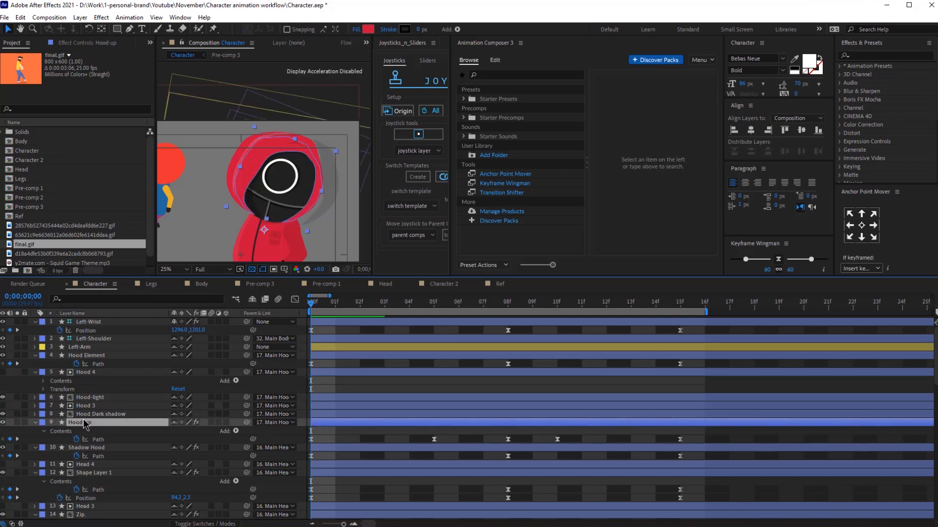
pyautogui.scroll(-3, 100, 496)
pyautogui.click(101, 496)
pyautogui.scroll(-3, 100, 496)
pyautogui.click(90, 470)
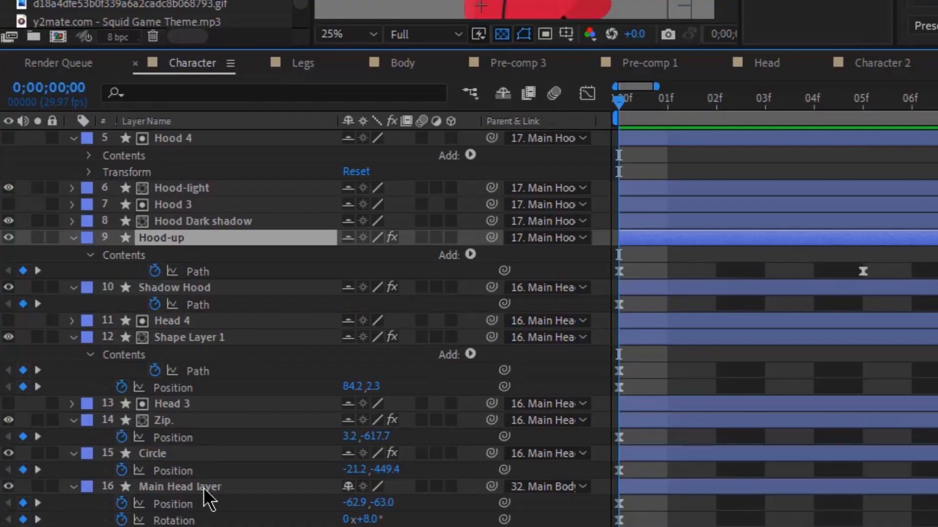
pyautogui.hotkey('ctrl', 'd')
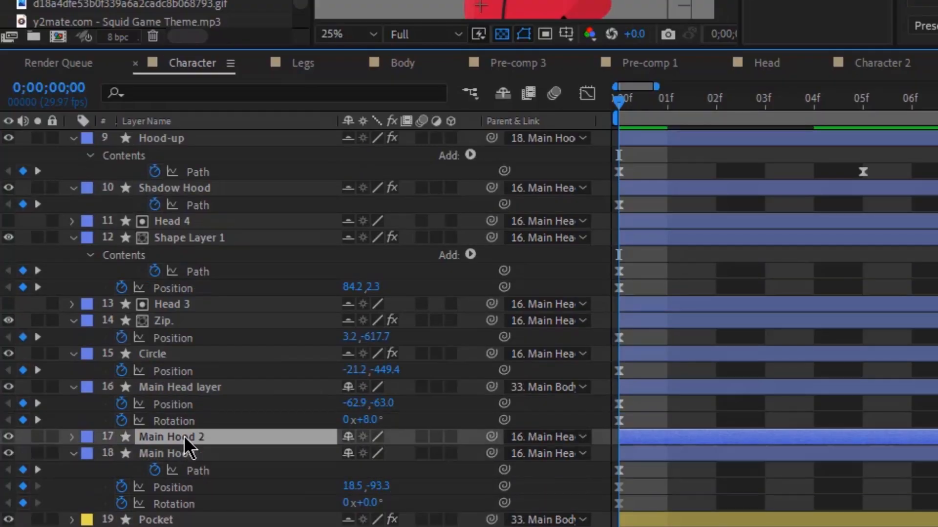
pyautogui.rightClick(186, 436)
pyautogui.click(260, 403)
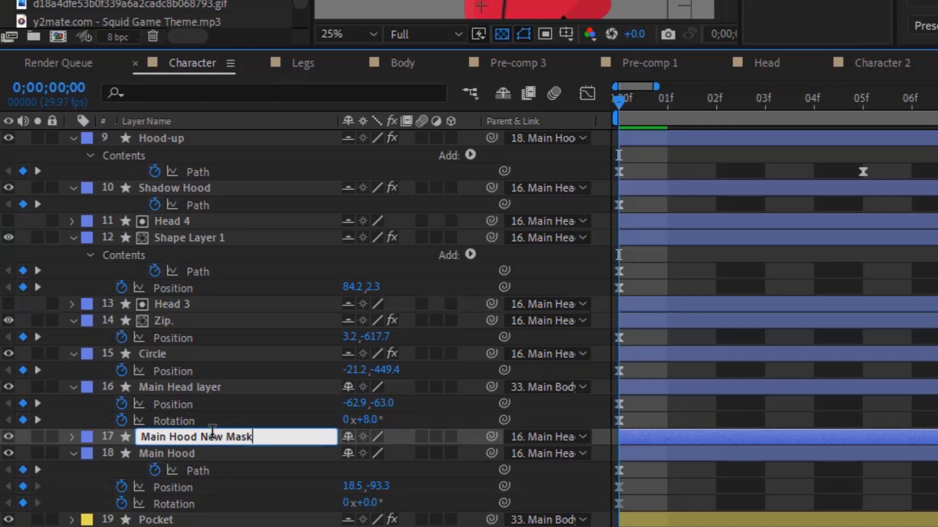
pyautogui.press('Return')
# Parent Main Hood New Mask to Main Hood and remove its Position and Rotation keyframes
pyautogui.moveTo(492, 436); pyautogui.dragTo(420, 460)
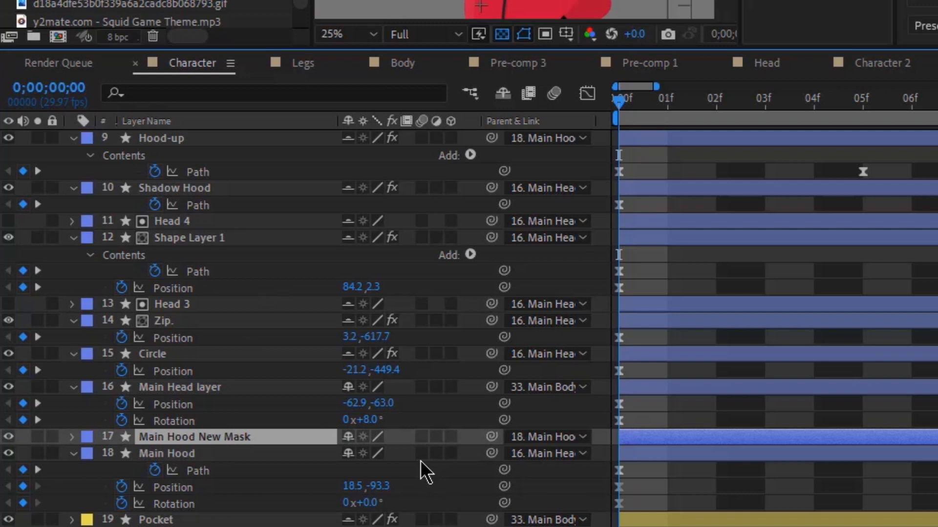
pyautogui.press('u')
pyautogui.click(122, 470)
pyautogui.click(122, 487)
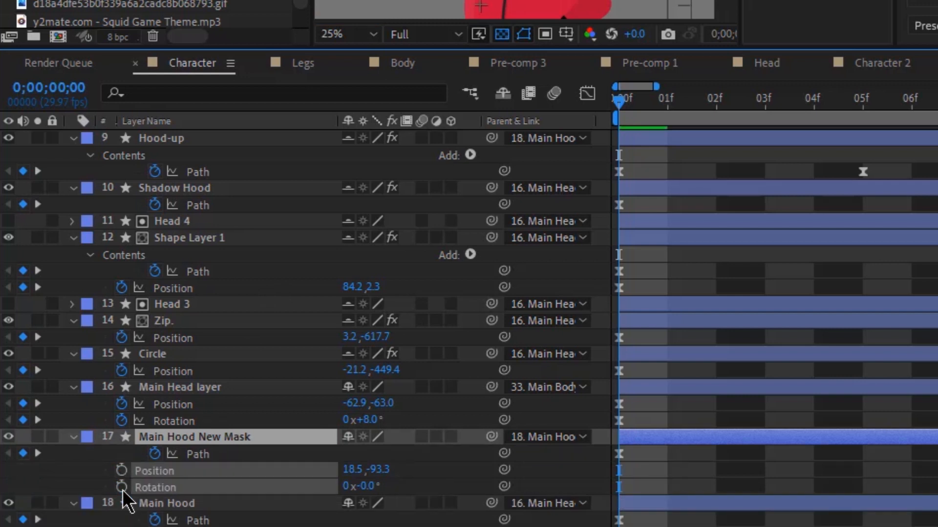
pyautogui.click(140, 472)
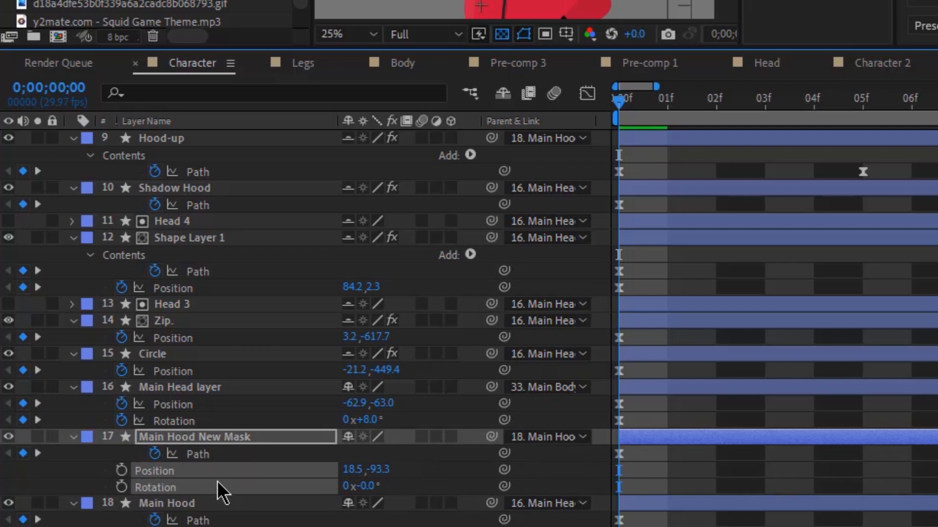
# Replace the Hood 4 matte with Main Hood New Mask, placing it hidden directly above Hood-light and deleting Hood 4
pyautogui.moveTo(181, 437); pyautogui.dragTo(210, 285)
pyautogui.click(9, 287)
pyautogui.click(178, 234)
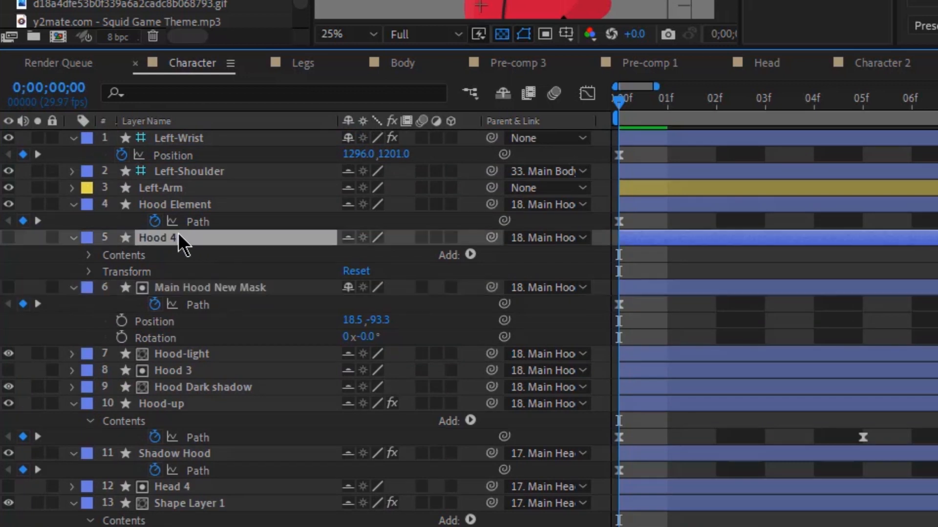
pyautogui.press('Delete')
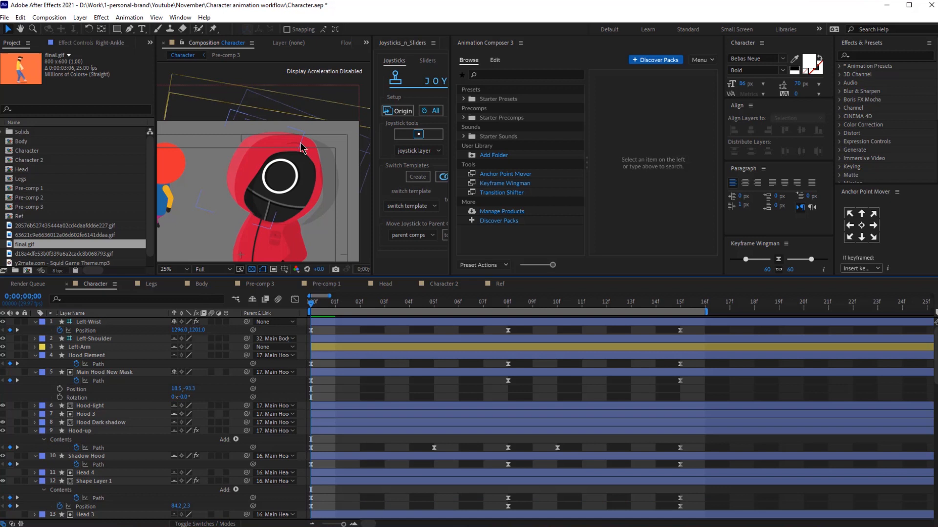
# Replace the Hood 3 matte above Hood Dark shadow with a duplicate of Main Hood New Mask, and preview the loop
pyautogui.click(109, 372)
pyautogui.click(100, 406)
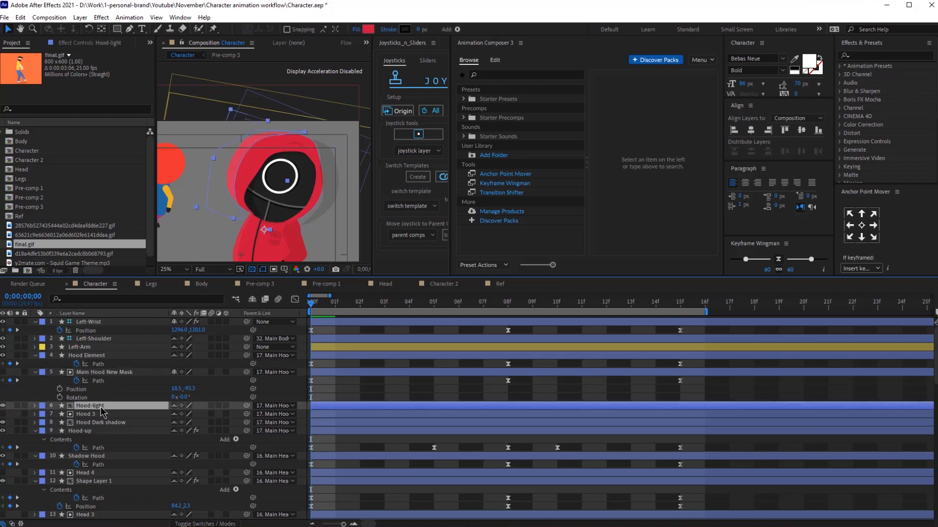
pyautogui.click(98, 372)
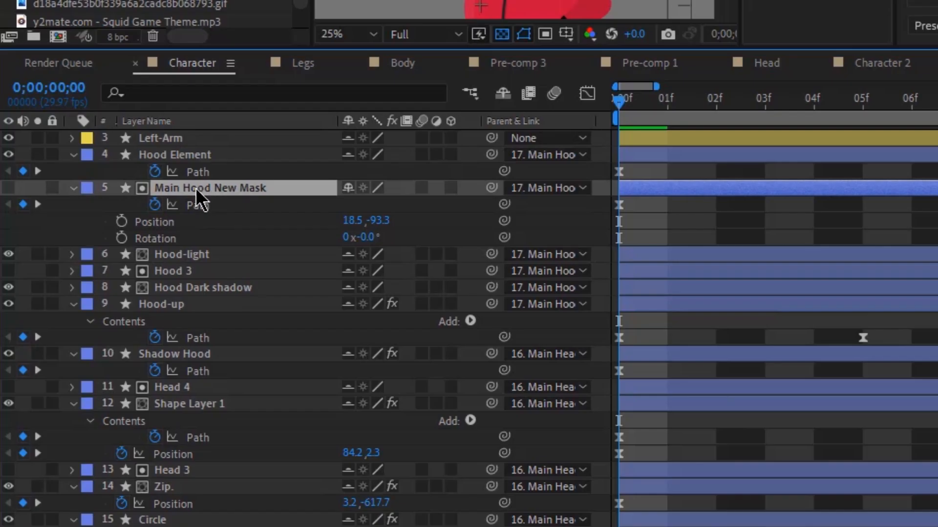
pyautogui.hotkey('ctrl', 'd')
pyautogui.moveTo(193, 188); pyautogui.dragTo(184, 301)
pyautogui.click(155, 272)
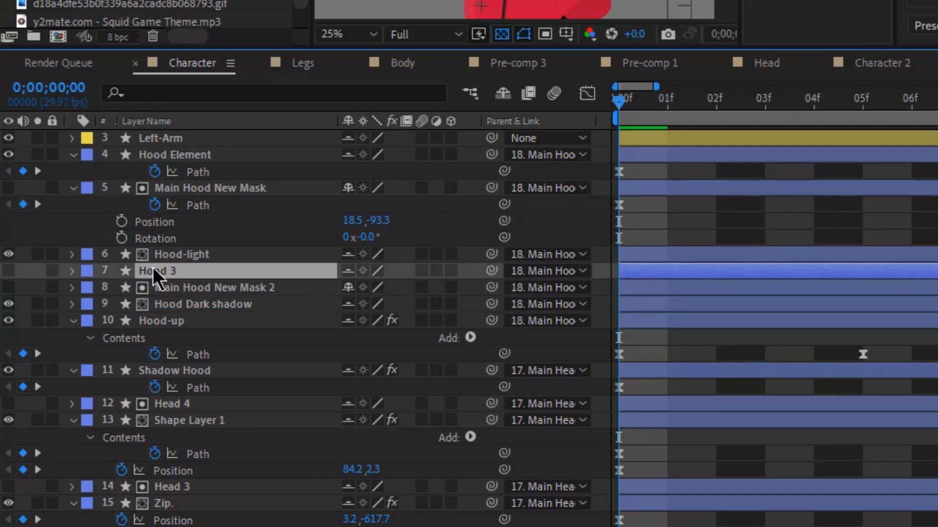
pyautogui.press('Delete')
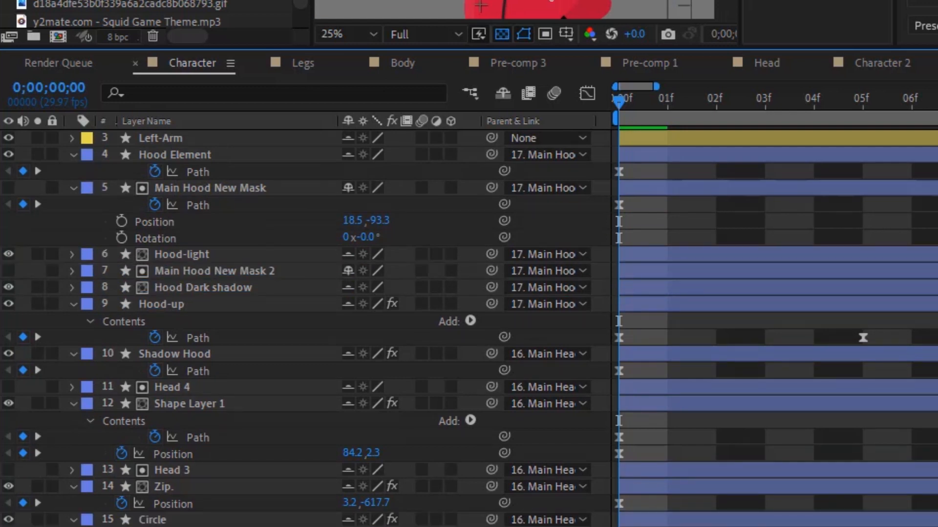
pyautogui.press('space')
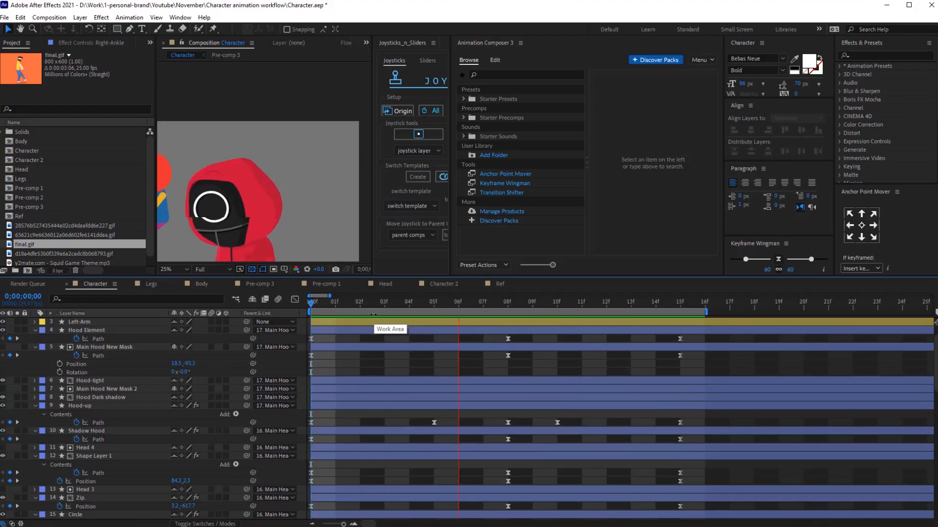
pyautogui.press('space')
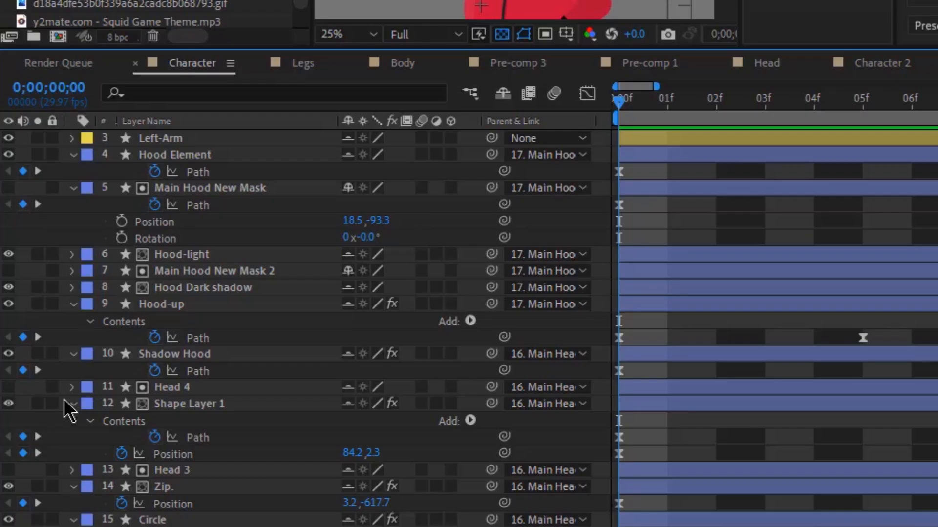
# Add eased path keyframes to Hood-light at the first frame and 0;00;00;08, and return to the first frame
pyautogui.click(70, 381)
pyautogui.click(72, 255)
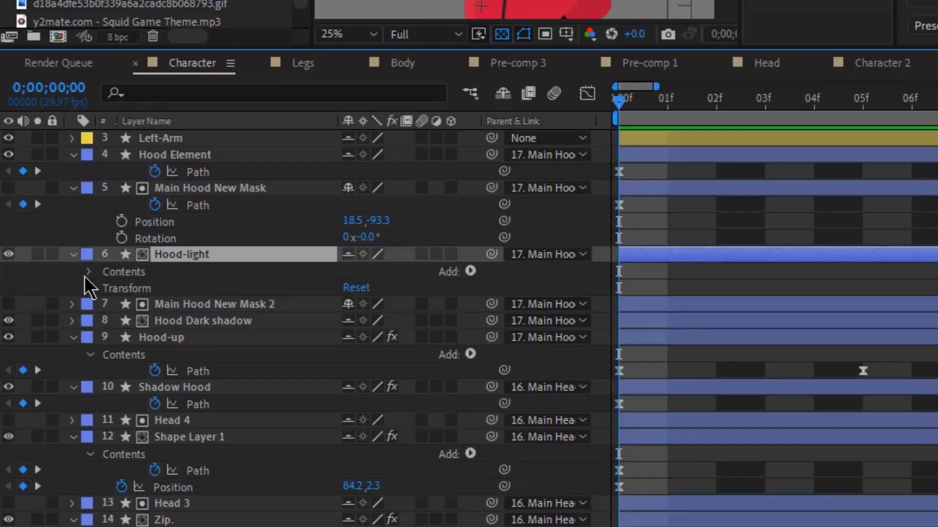
pyautogui.click(91, 272)
pyautogui.click(107, 288)
pyautogui.click(130, 305)
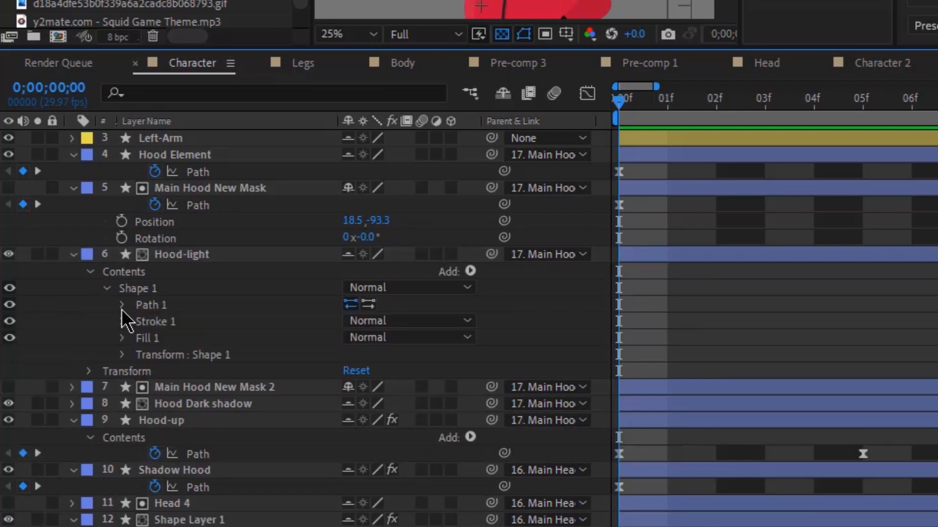
pyautogui.click(122, 306)
pyautogui.click(154, 321)
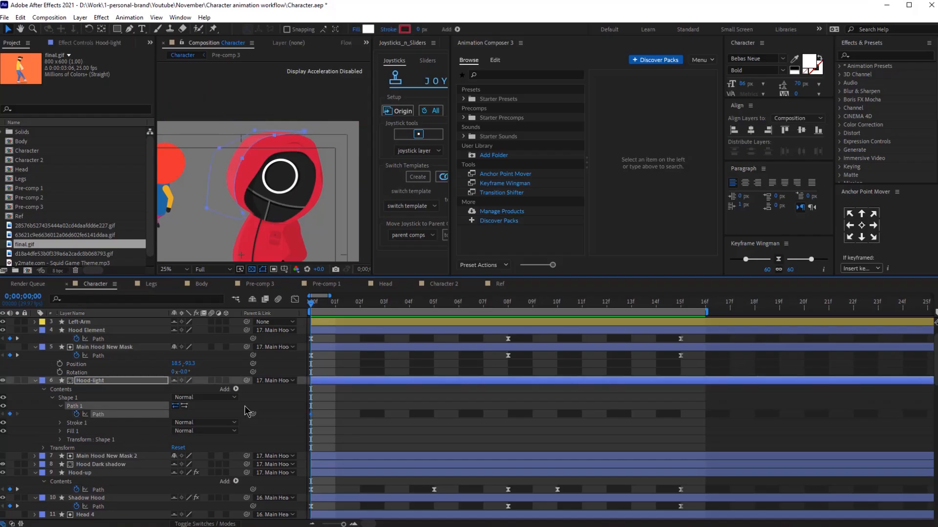
pyautogui.press('u')
pyautogui.click(510, 306)
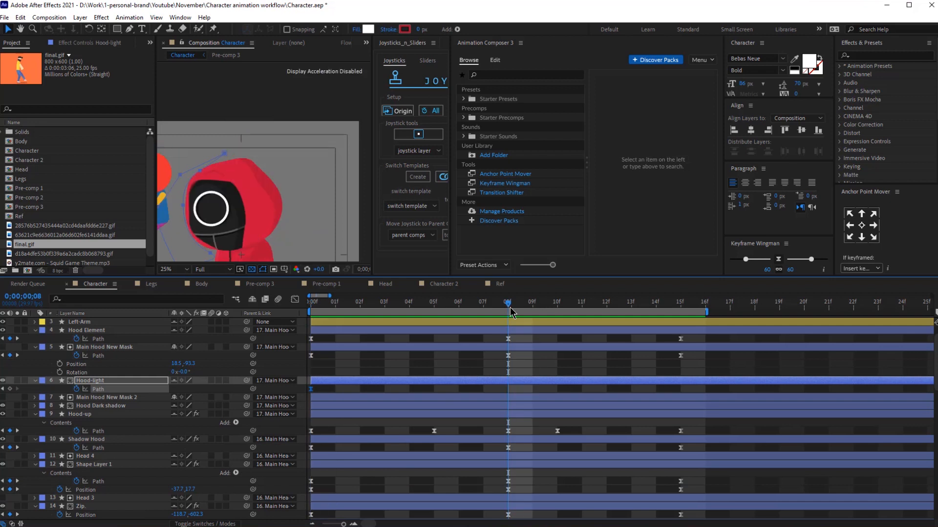
pyautogui.click(10, 389)
pyautogui.click(312, 303)
pyautogui.scroll(2, 282, 163)
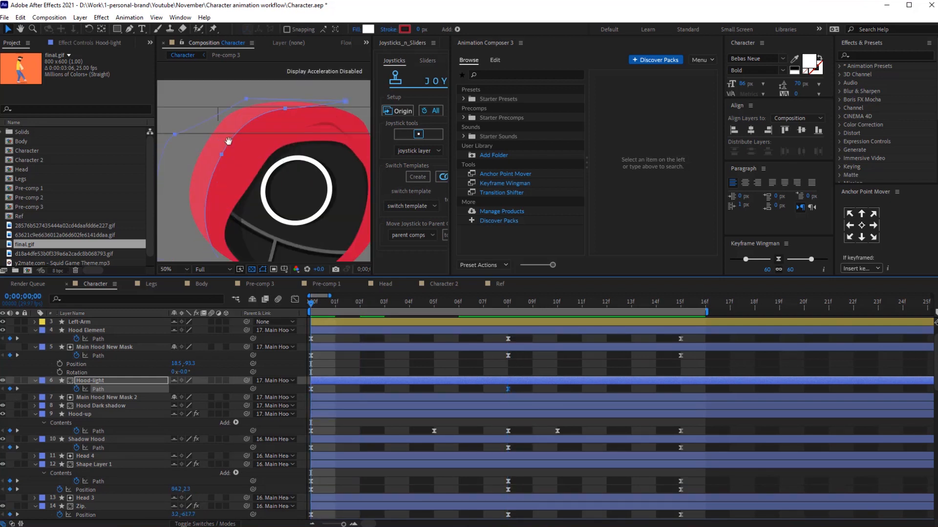
# Reshape the Hood-light path on the first frame and repeat that keyframe at 0;00;00;15
pyautogui.click(349, 395)
pyautogui.click(345, 383)
pyautogui.moveTo(253, 224); pyautogui.dragTo(243, 174)
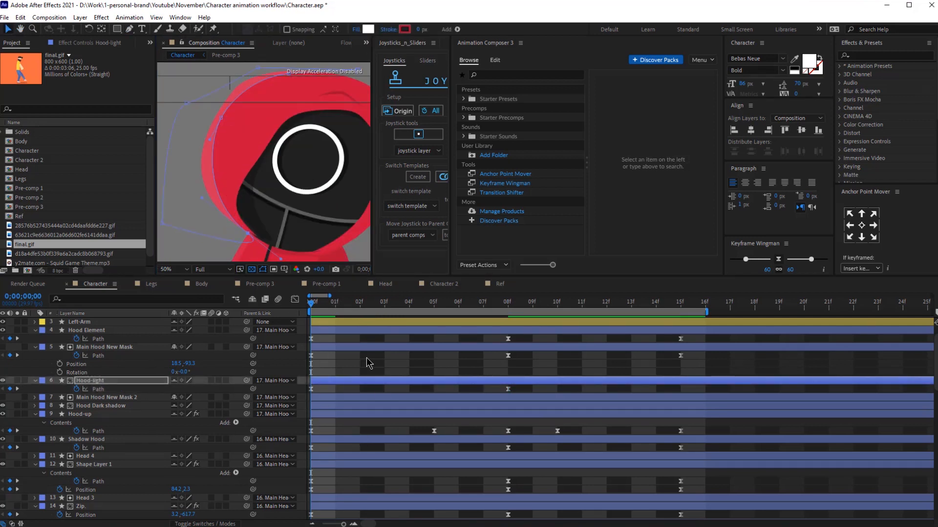
pyautogui.scroll(-4, 243, 173)
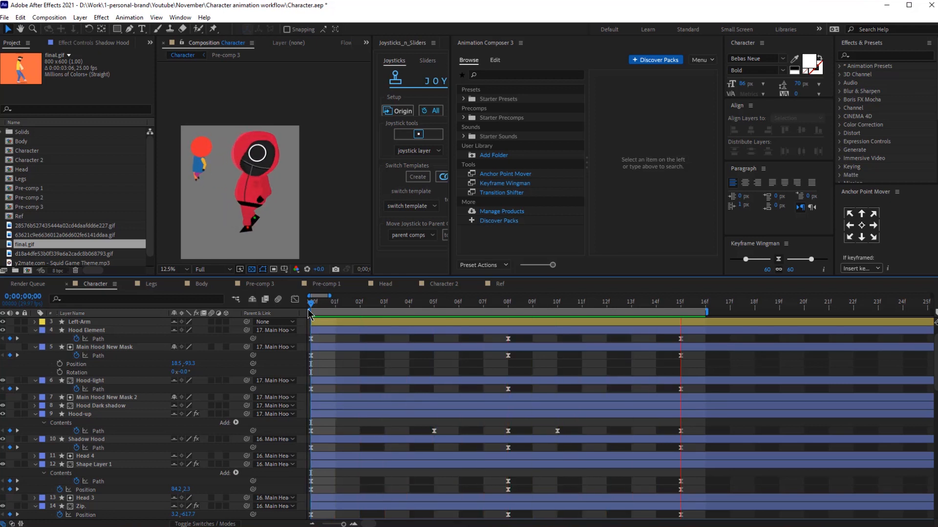
pyautogui.press('.')
pyautogui.click(112, 331)
pyautogui.click(108, 347)
pyautogui.click(112, 332)
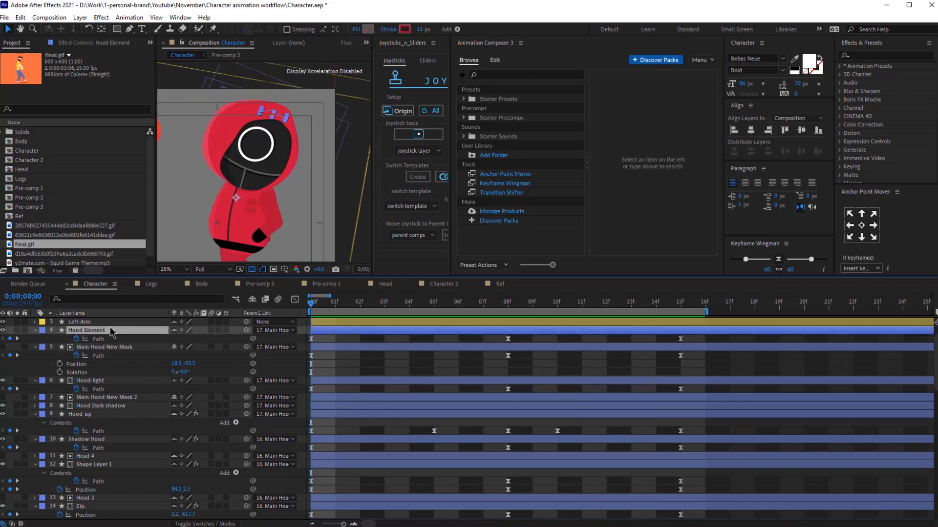
# Identify the Body Line and Belt layers and add eased Position keyframes to both at 0;00;00;08
pyautogui.click(234, 227)
pyautogui.scroll(2, 233, 227)
pyautogui.keyDown('ctrl'); pyautogui.click(90, 364); pyautogui.keyUp('ctrl')
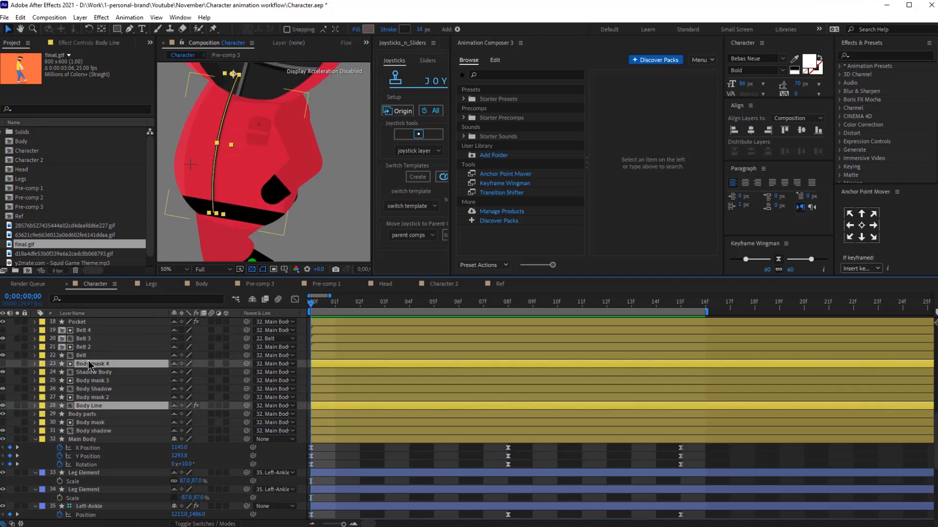
pyautogui.keyDown('ctrl'); pyautogui.click(90, 364); pyautogui.keyUp('ctrl')
pyautogui.keyDown('ctrl'); pyautogui.click(89, 355); pyautogui.keyUp('ctrl')
pyautogui.keyDown('ctrl'); pyautogui.click(90, 339); pyautogui.keyUp('ctrl')
pyautogui.click(2, 406)
pyautogui.click(2, 406)
pyautogui.press('p')
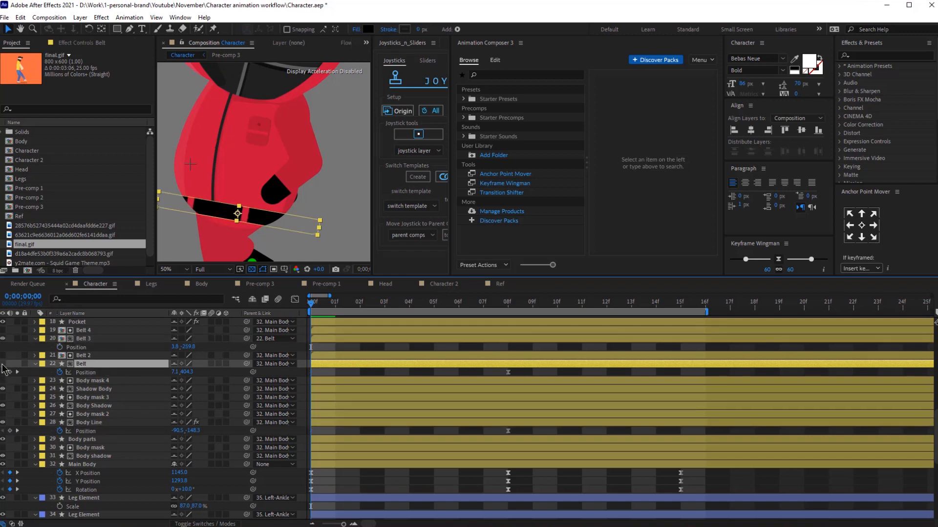
pyautogui.click(3, 364)
pyautogui.click(2, 364)
# Move Belt to about 47.5, 399.9 and Body Line to about -58.9, -154.9 on the first frame, repeating both keyframes at 0;00;00;15
pyautogui.moveTo(277, 219); pyautogui.dragTo(287, 224)
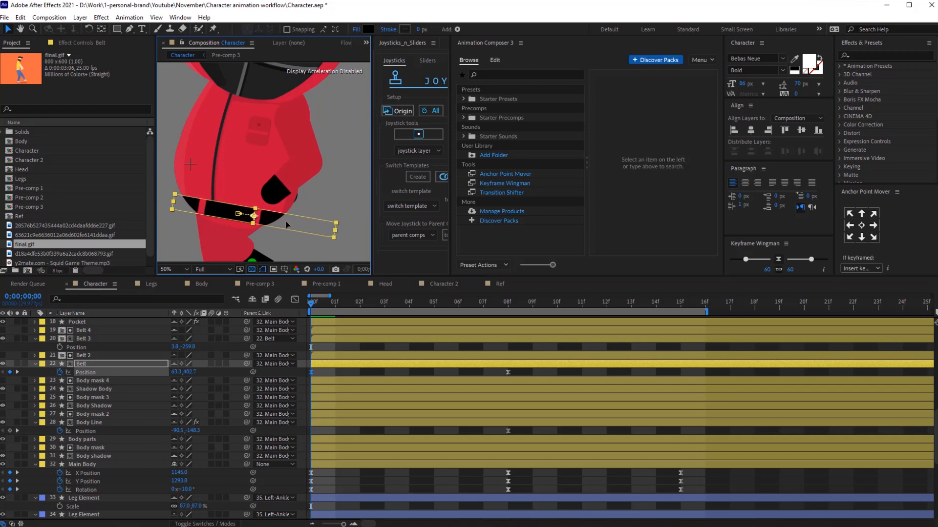
pyautogui.click(221, 166)
pyautogui.moveTo(222, 163); pyautogui.dragTo(227, 163)
pyautogui.press('F2')
pyautogui.scroll(-1, 227, 162)
pyautogui.press('space')
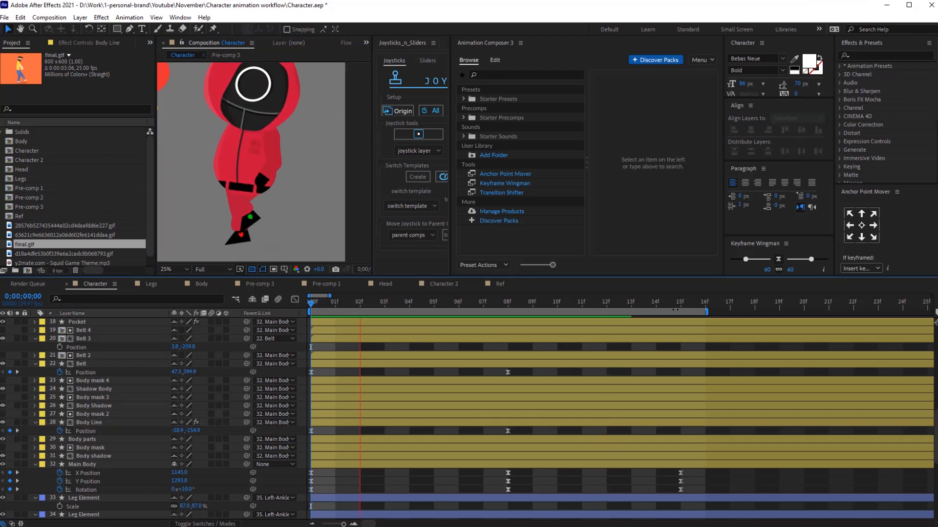
pyautogui.click(681, 304)
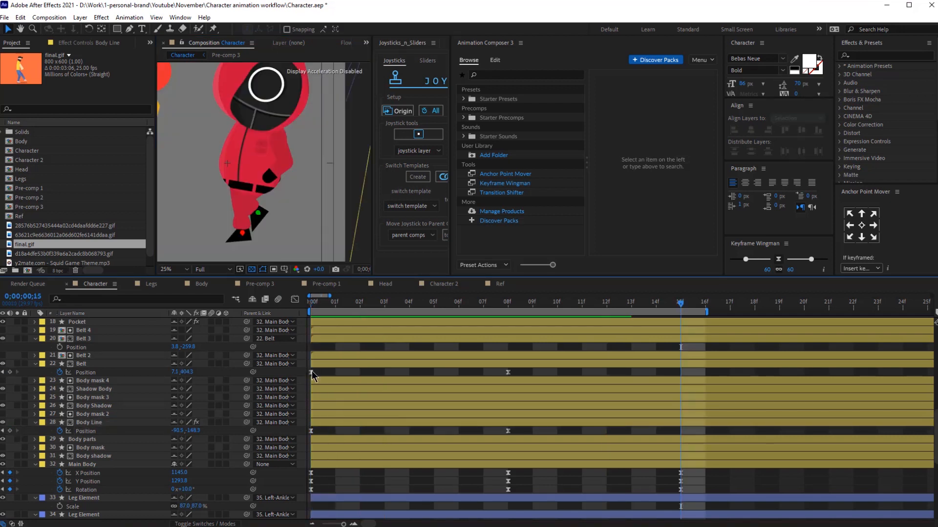
pyautogui.click(312, 372)
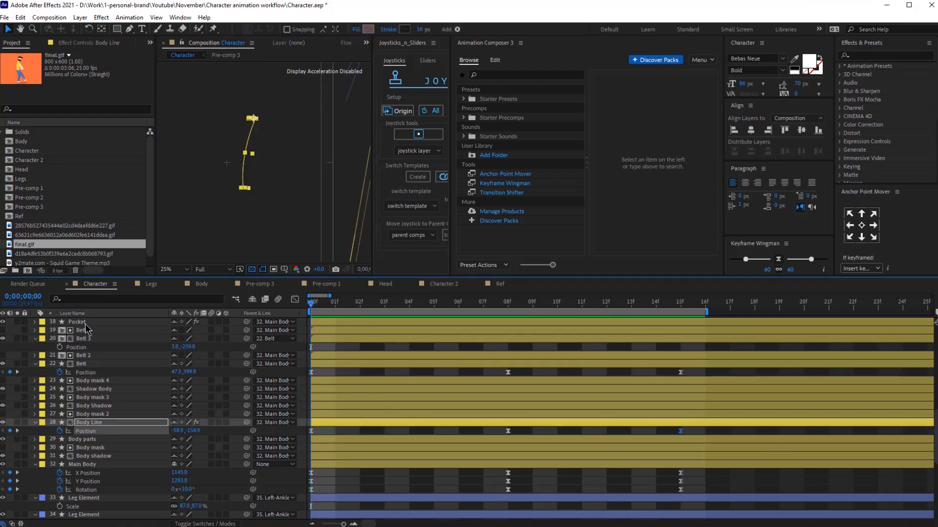
# Animate Pocket with eased Position keyframes, placing it at about -20.5, 3.7 on the first frame
pyautogui.click(85, 324)
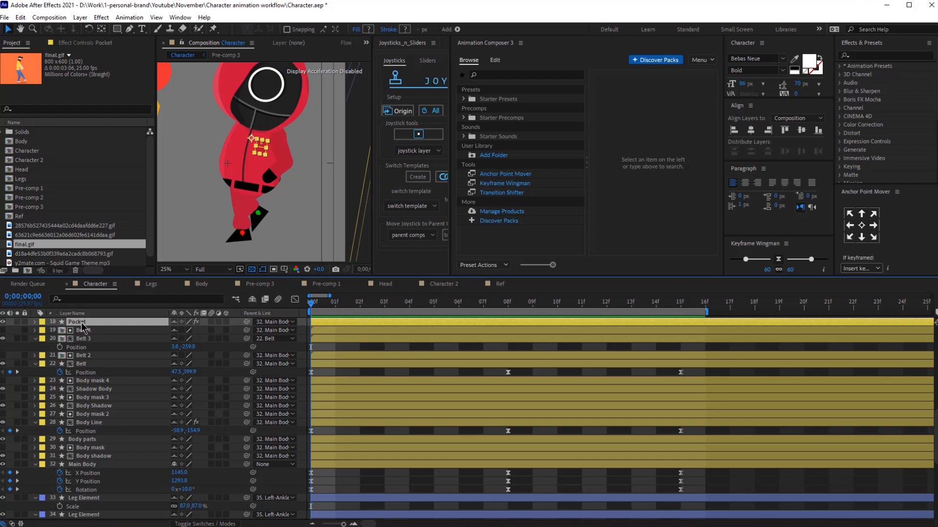
pyautogui.press('p')
pyautogui.click(59, 331)
pyautogui.click(363, 331)
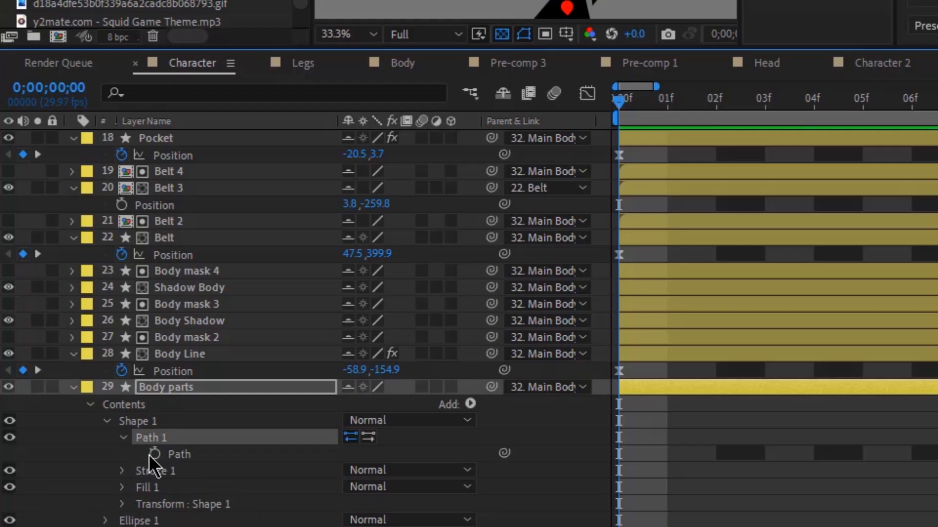
# Keyframe the Body parts path and its Ellipse 1 Scale, Skew and Skew Axis, using Skew -14 at the loop's start and end
pyautogui.click(154, 455)
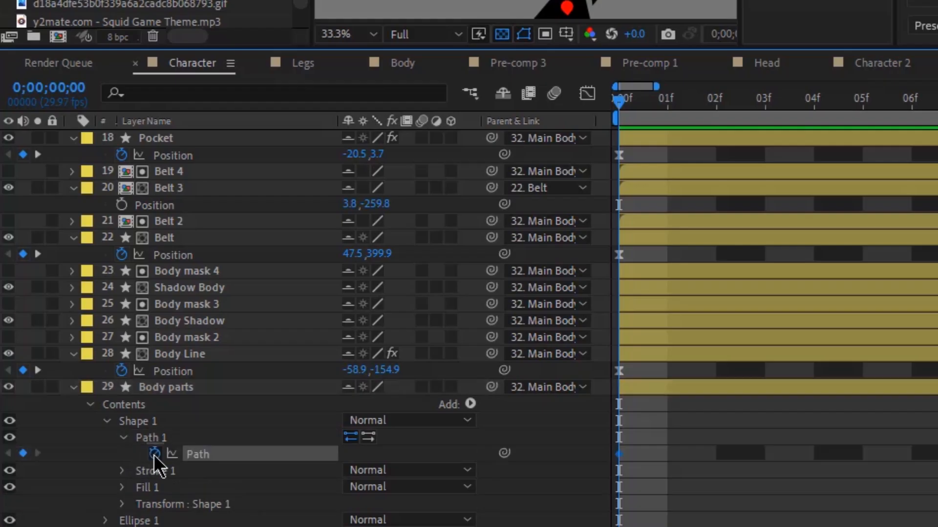
pyautogui.scroll(-3, 126, 508)
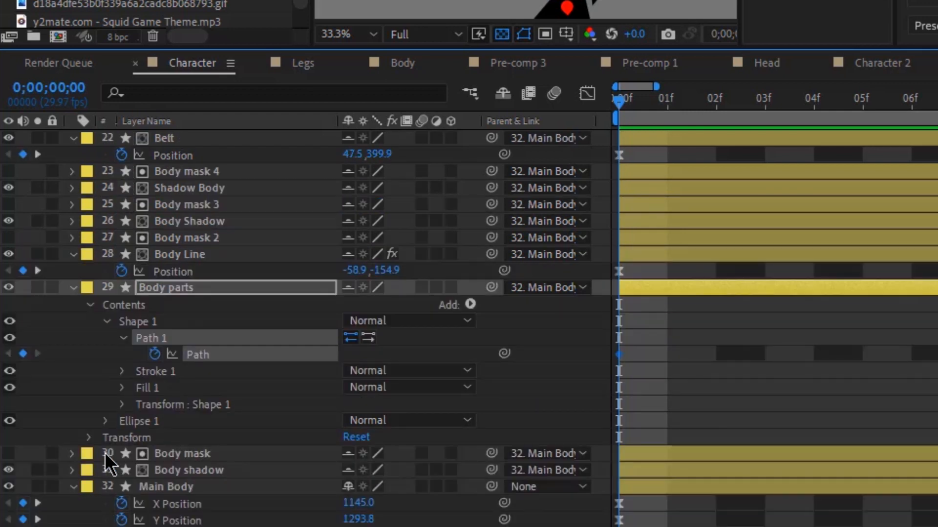
pyautogui.click(105, 421)
pyautogui.click(124, 437)
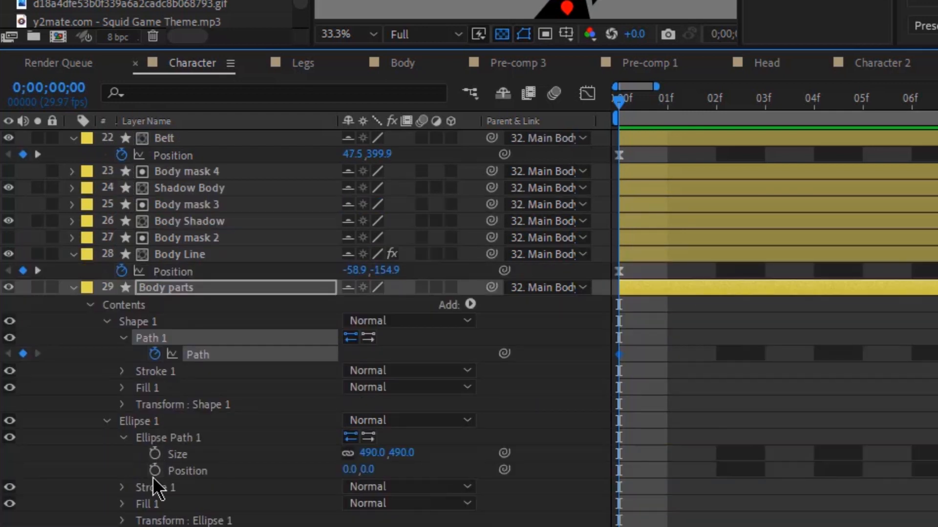
pyautogui.click(123, 521)
pyautogui.scroll(-4, 138, 503)
pyautogui.click(195, 372)
pyautogui.click(155, 371)
pyautogui.click(157, 388)
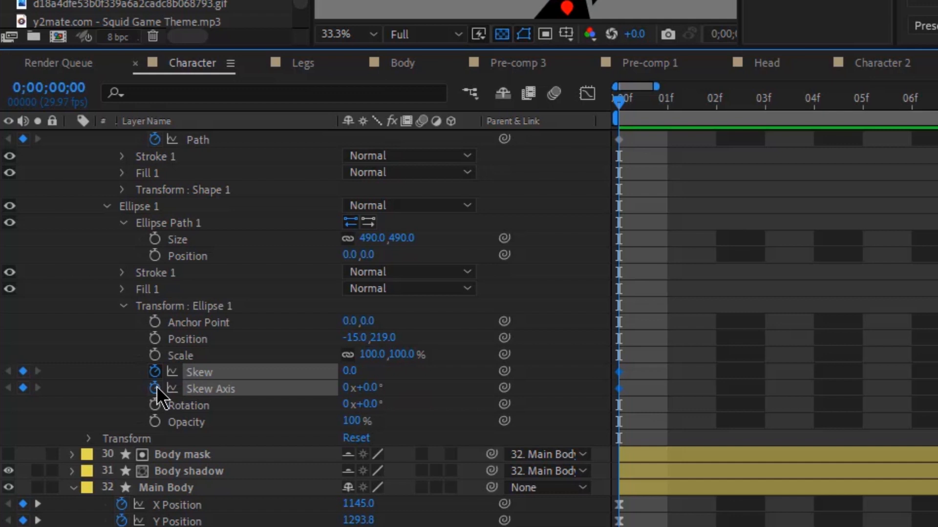
pyautogui.click(154, 355)
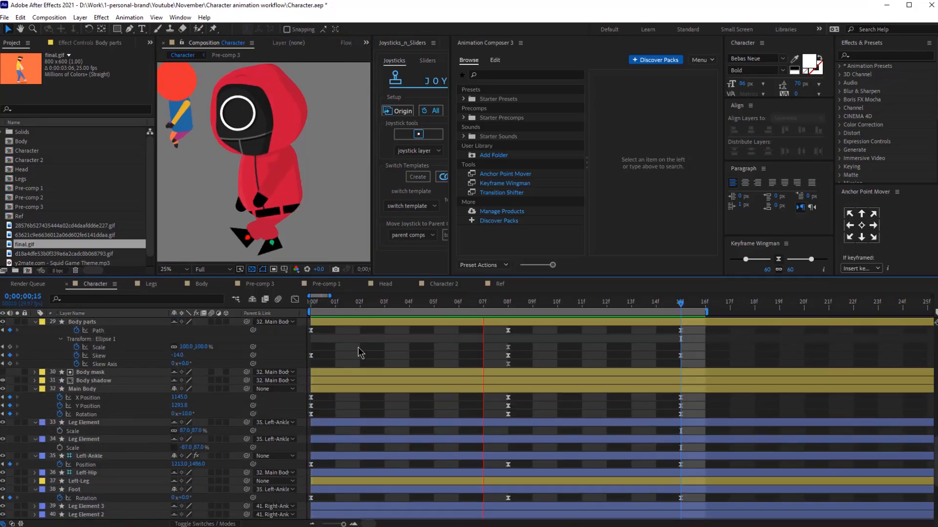
pyautogui.hotkey('shift', 'F3')
pyautogui.click(295, 301)
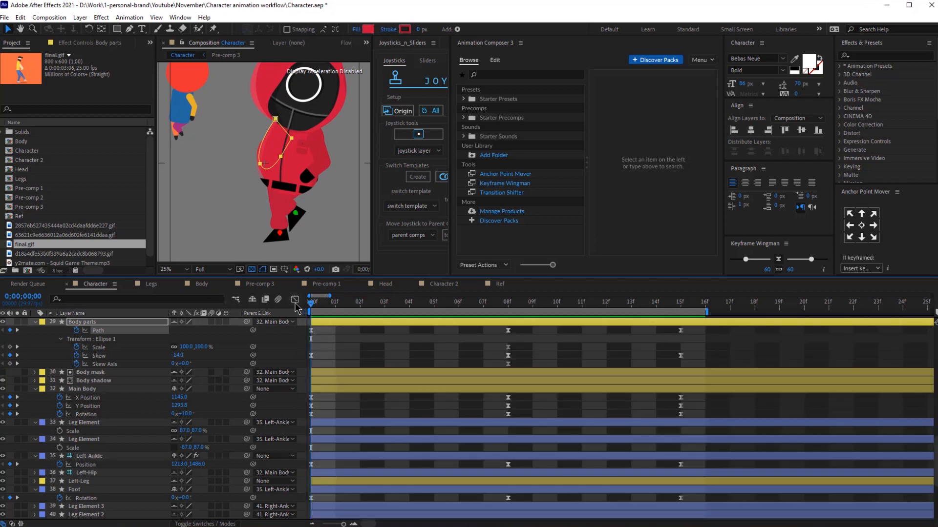
# Duplicate Body parts, name the copy Body parts Mask New, and parent it to the original layer
pyautogui.scroll(3, 218, 360)
pyautogui.click(102, 398)
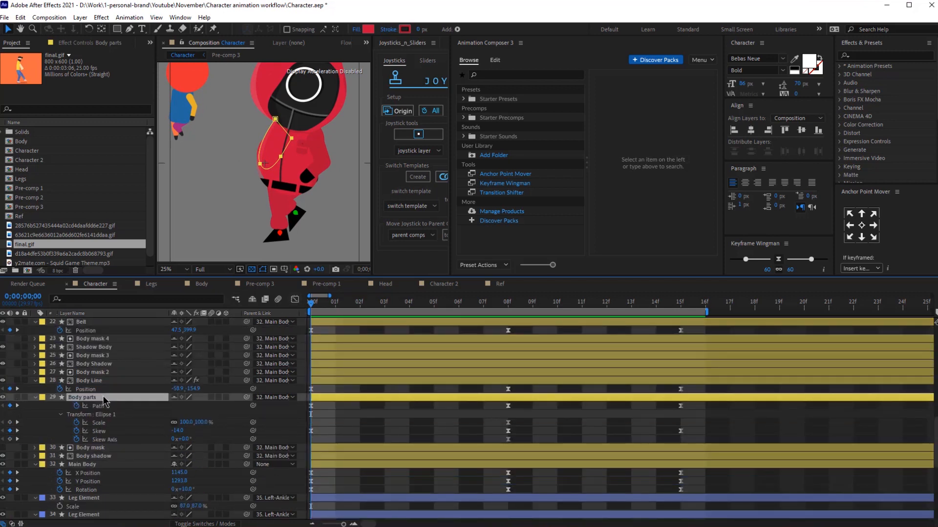
pyautogui.hotkey('ctrl', 'd')
pyautogui.press('Return')
pyautogui.click(103, 397)
pyautogui.press('BackSpace')
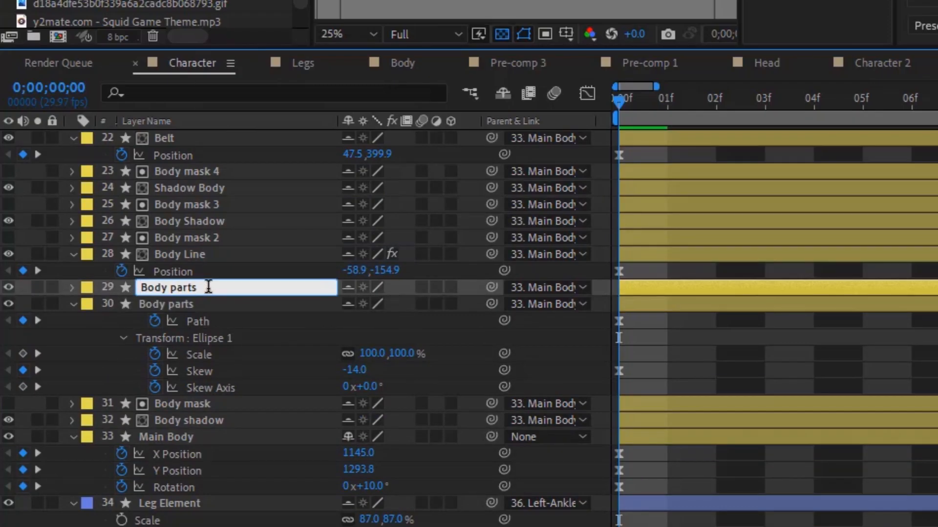
pyautogui.write('Mask New')
pyautogui.press('Return')
pyautogui.moveTo(492, 287); pyautogui.dragTo(268, 310)
pyautogui.press('u')
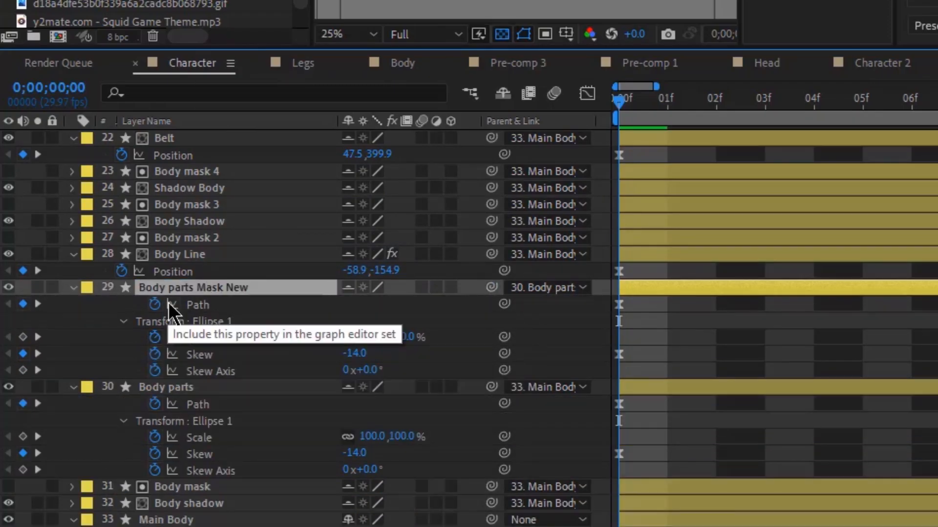
pyautogui.press('u')
pyautogui.click(537, 287)
pyautogui.click(207, 291)
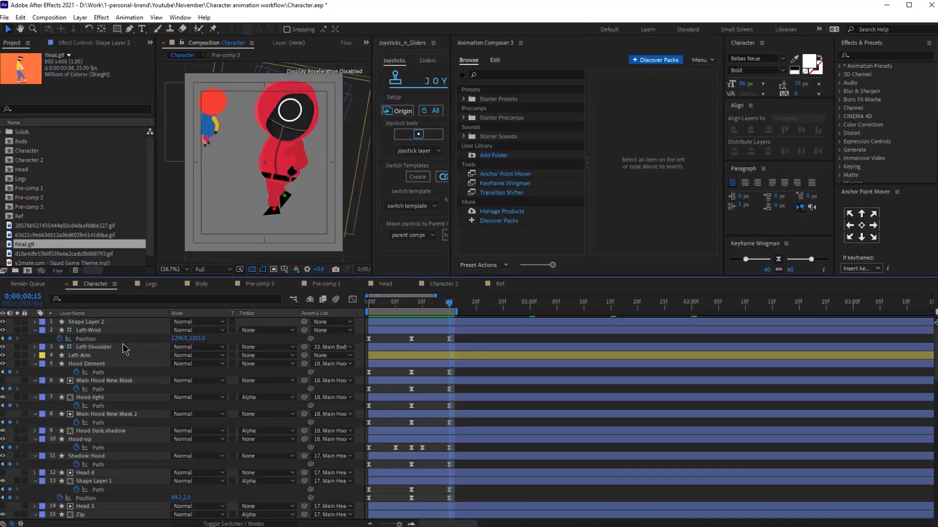
# Copy the Left-Wrist Position, hood path and Shape Layer 1 keyframes and paste each set on its own property at 0;00;00;15
pyautogui.click(122, 340)
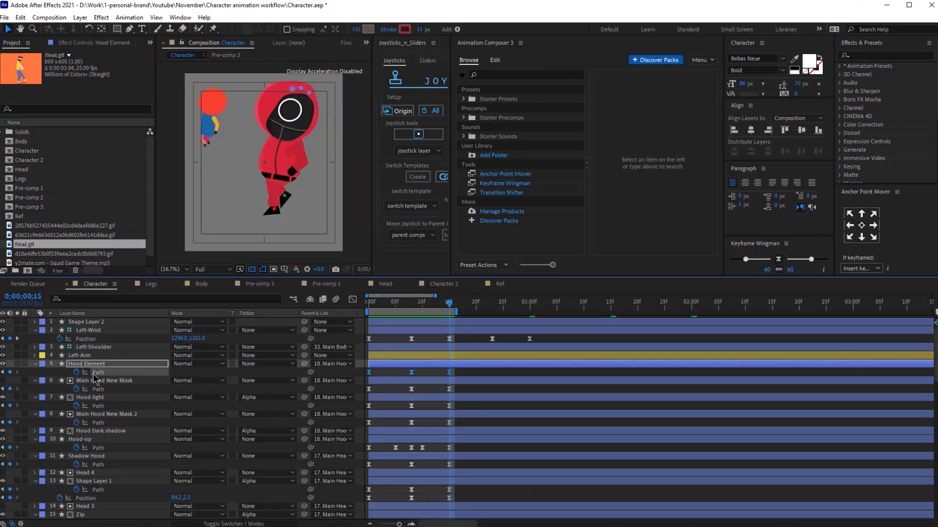
pyautogui.click(98, 448)
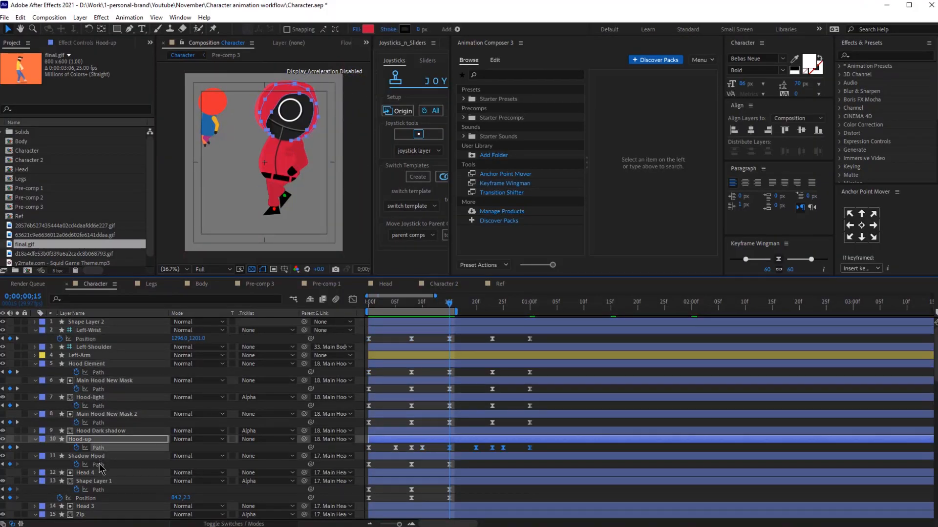
pyautogui.click(99, 465)
pyautogui.hotkey('ctrl', 'v')
pyautogui.click(102, 491)
pyautogui.keyDown('shift'); pyautogui.click(97, 498); pyautogui.keyUp('shift')
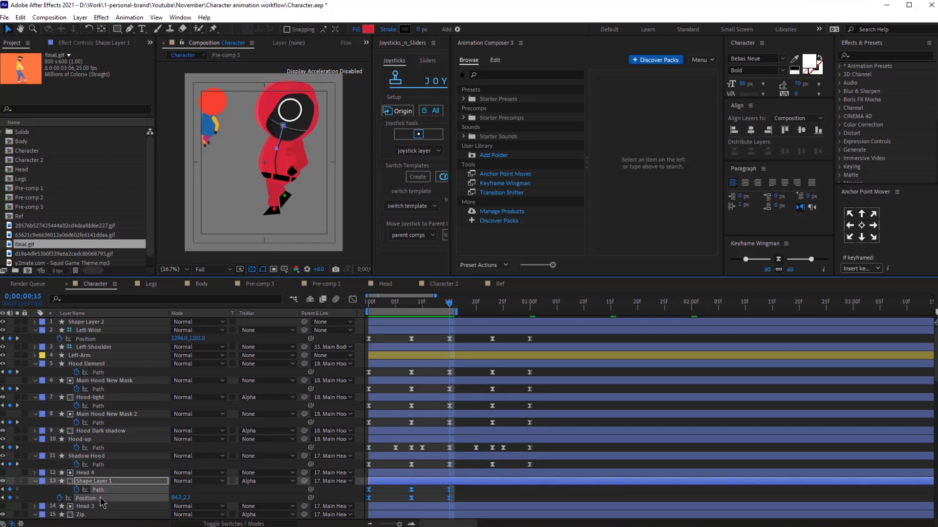
pyautogui.hotkey('ctrl', 'v')
# Repeat the keyframes of the layers below Shape Layer 1, including Pocket, Belt, body shadows and Body Line, from 0;00;00;15
pyautogui.scroll(-6, 97, 439)
pyautogui.click(91, 372)
pyautogui.click(95, 432)
pyautogui.hotkey('ctrl', 'v')
pyautogui.scroll(-10, 73, 439)
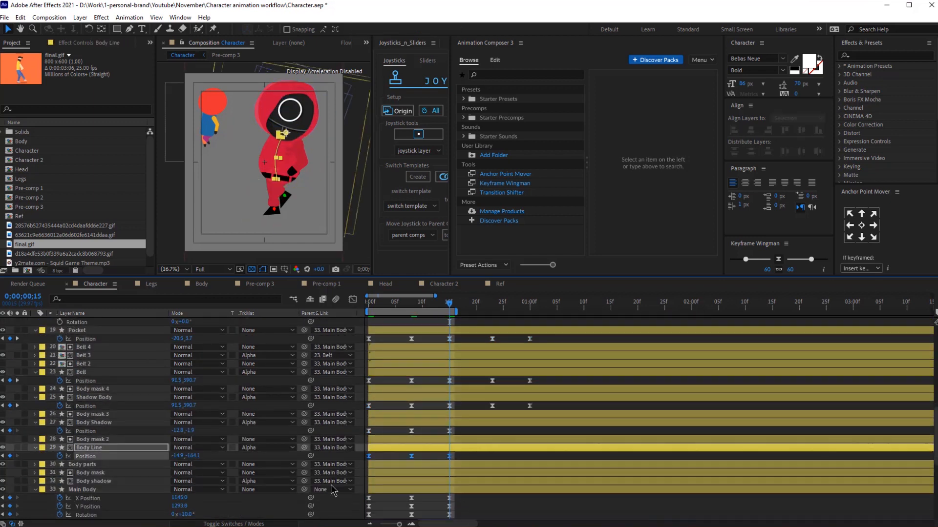
pyautogui.click(86, 473)
pyautogui.hotkey('ctrl', 'v')
pyautogui.hotkey('ctrl', 'v')
# Paste the leg, Main Body and Body Line keyframes again from 0;00;01;00, working upward to Shadow Body
pyautogui.click(86, 432)
pyautogui.hotkey('ctrl', 'v')
pyautogui.click(85, 398)
pyautogui.hotkey('ctrl', 'v')
pyautogui.click(85, 365)
pyautogui.hotkey('ctrl', 'v')
pyautogui.scroll(2, 92, 371)
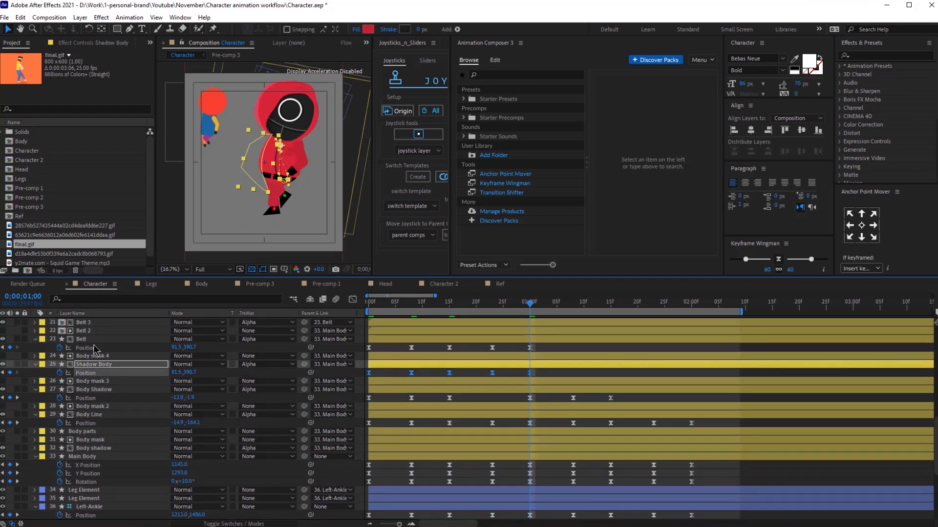
# Repeat the remaining torso, head and hood keyframes from 0;00;01;00, up to Hood Element, and preview the loop
pyautogui.click(97, 432)
pyautogui.hotkey('ctrl', 'v')
pyautogui.click(98, 339)
pyautogui.hotkey('ctrl', 'v')
pyautogui.press('space')
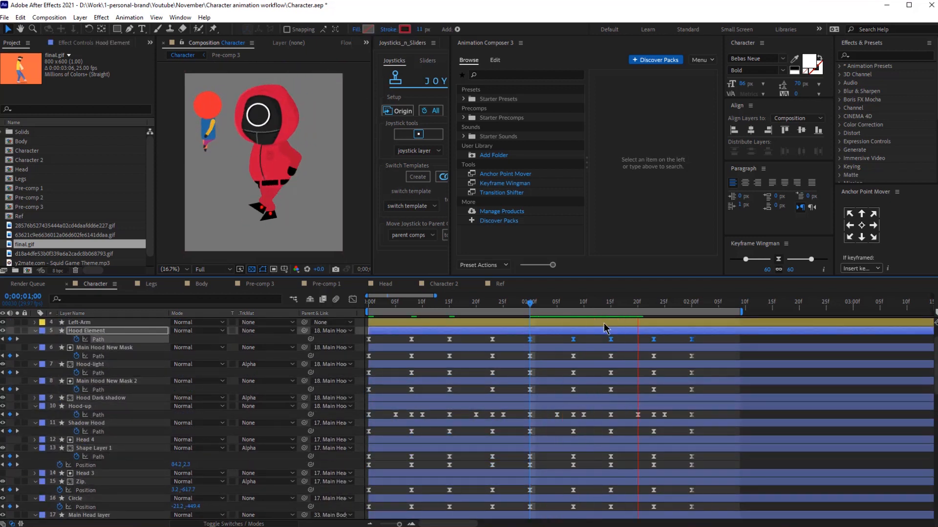
# Repeat the Left-Wrist Position keyframes at 0;00;01;00 and extend all layers' keyframes to 0;00;04;00 by pasting at 0;00;02;00
pyautogui.scroll(2, 97, 347)
pyautogui.click(90, 340)
pyautogui.hotkey('ctrl', 'v')
pyautogui.click(691, 303)
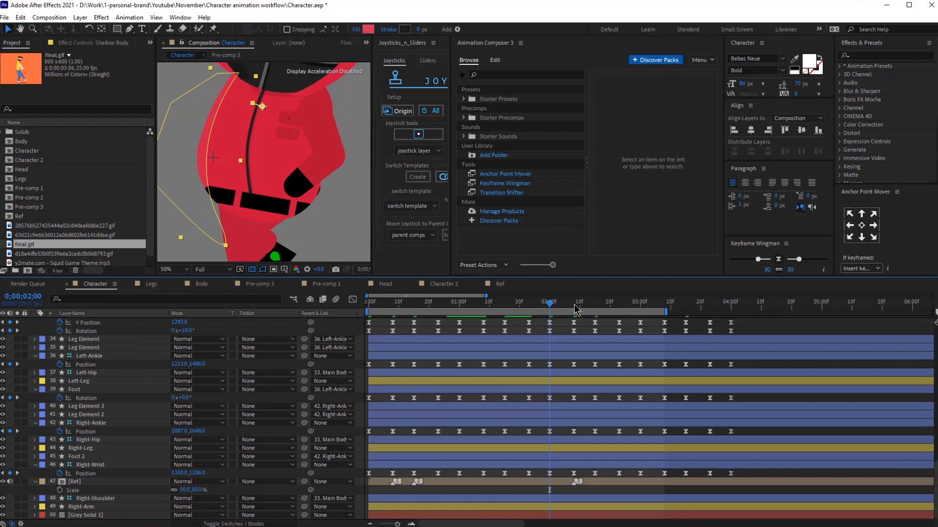
# Move Left-Wrist to about 800, 1255 at its 0;00;02;08 Position keyframe and advance to 0;00;02;15
pyautogui.click(574, 306)
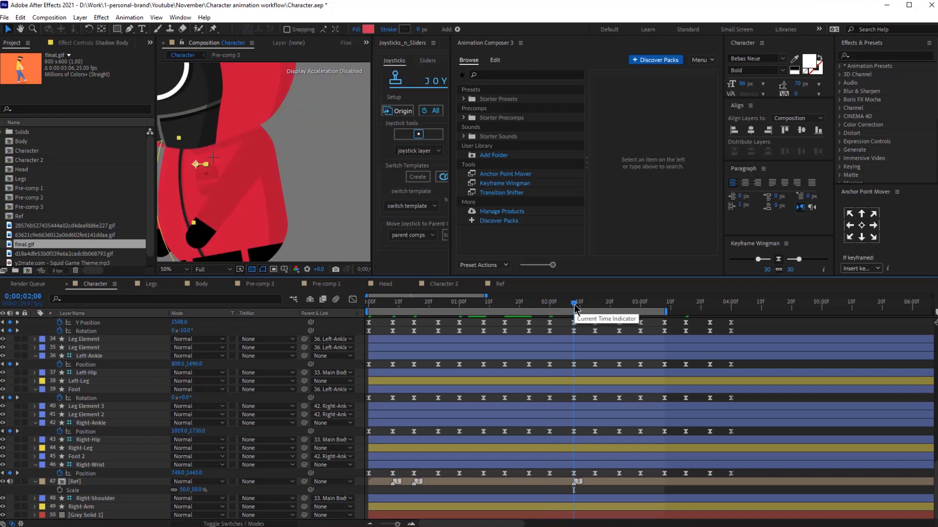
pyautogui.scroll(10, 599, 333)
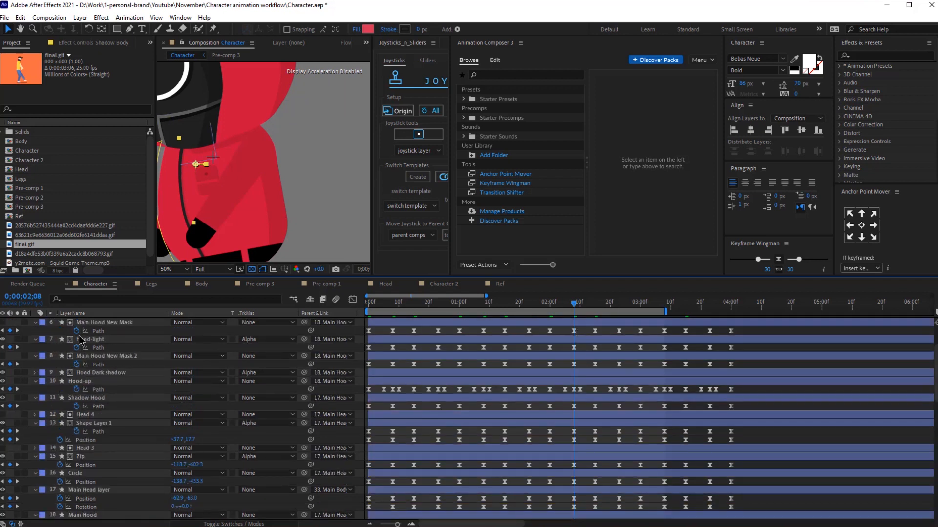
pyautogui.scroll(3, 85, 335)
pyautogui.click(88, 330)
pyautogui.press('p')
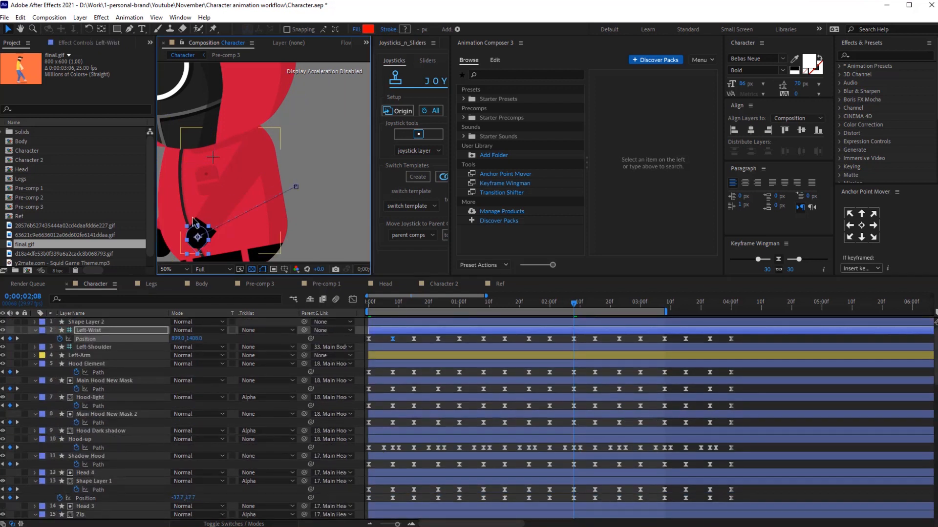
pyautogui.click(198, 254)
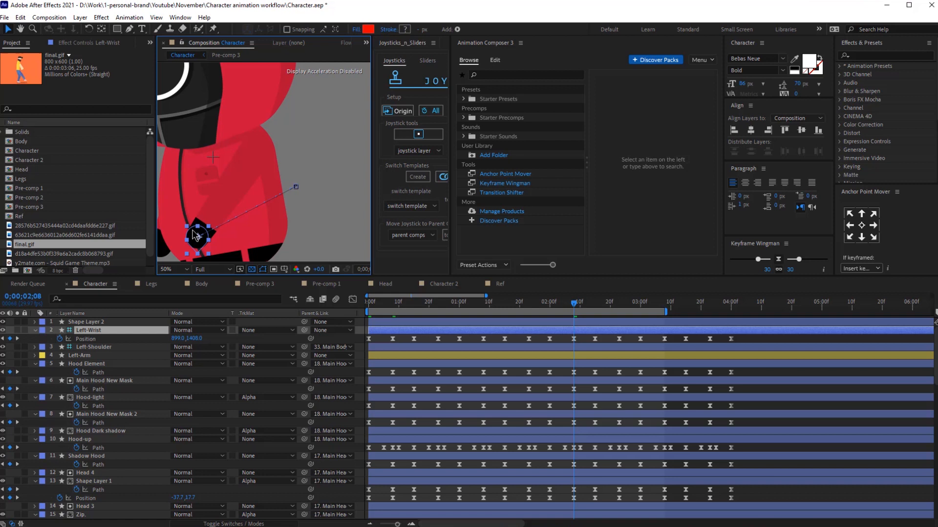
pyautogui.click(196, 236)
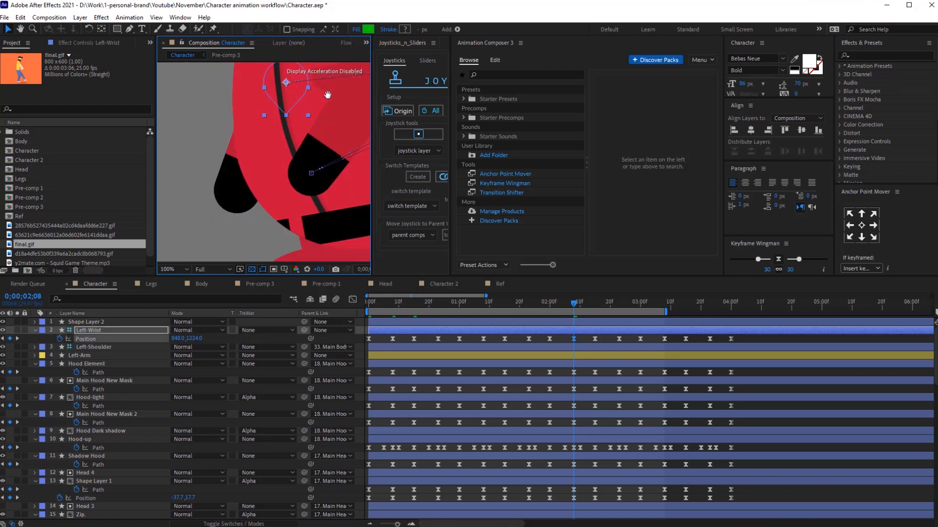
pyautogui.moveTo(323, 93); pyautogui.dragTo(211, 199)
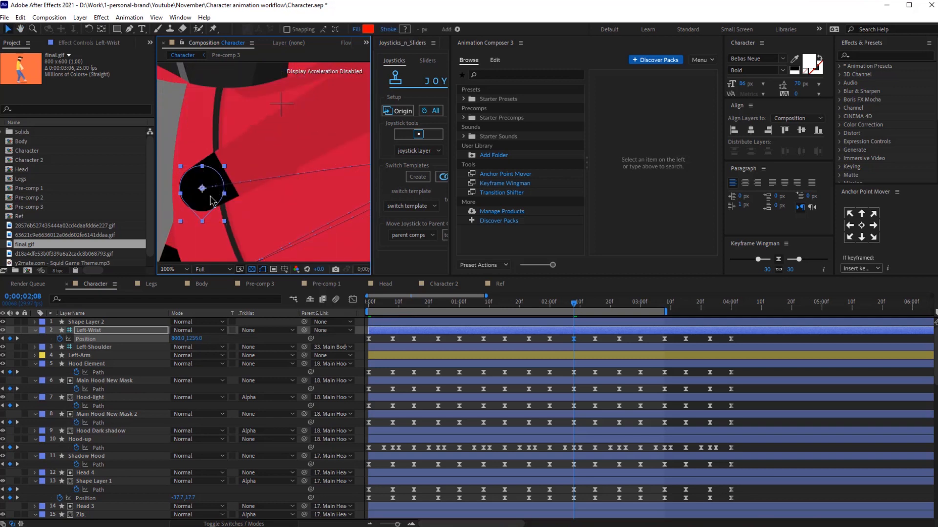
pyautogui.click(596, 307)
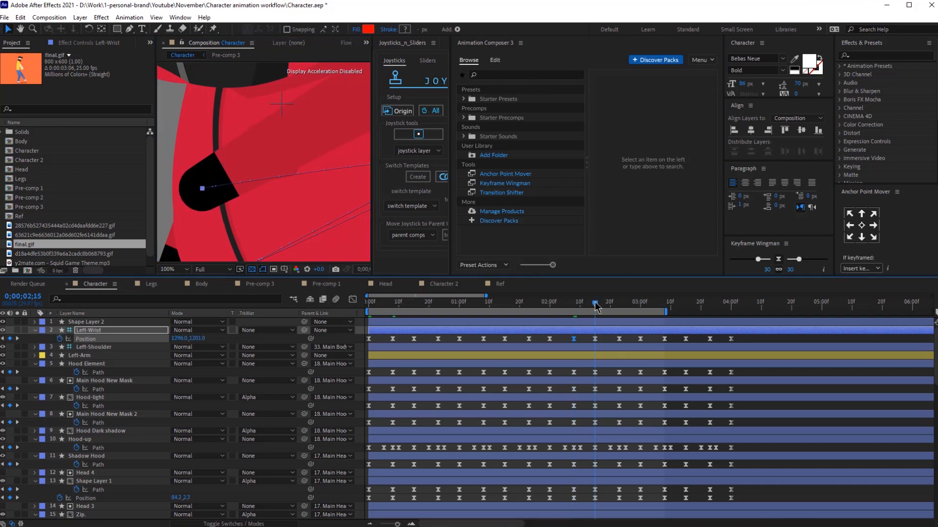
# Move Left-Wrist up to about 1226, 751 at its 0;00;02;15 Position keyframe, placing the hand by the hood's chin
pyautogui.scroll(-2, 236, 136)
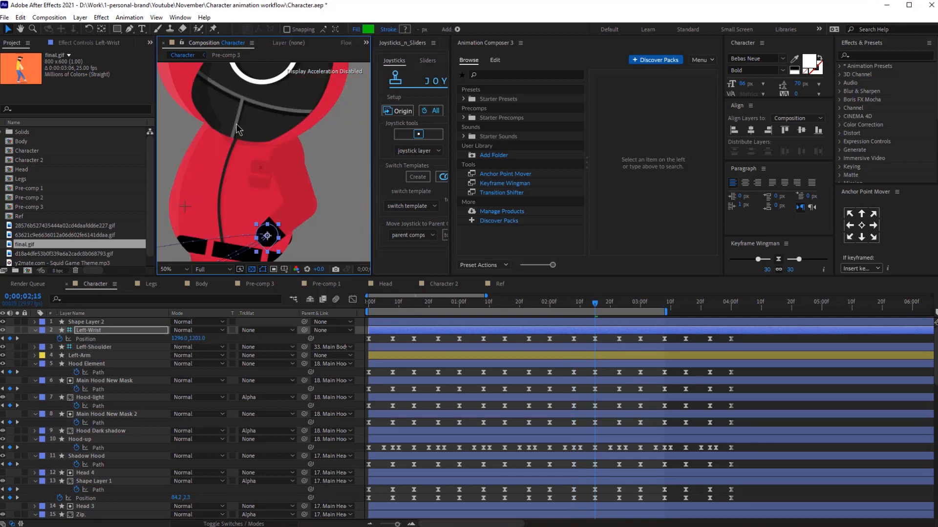
pyautogui.moveTo(274, 235); pyautogui.dragTo(258, 124)
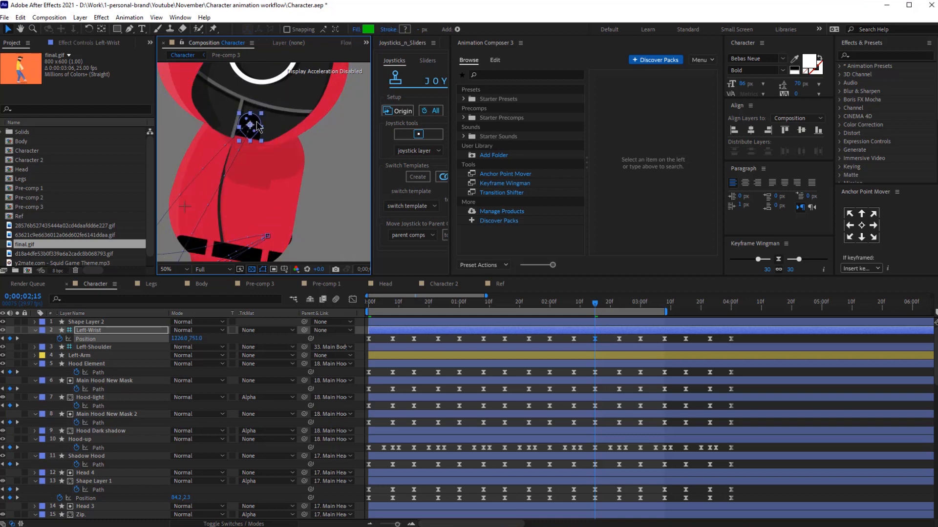
pyautogui.click(257, 124)
# Copy the 0;00;02;15 Left-Wrist Position keyframe to 0;00;02;23 and move the wrist there onto the lower edge of the black mask
pyautogui.click(620, 304)
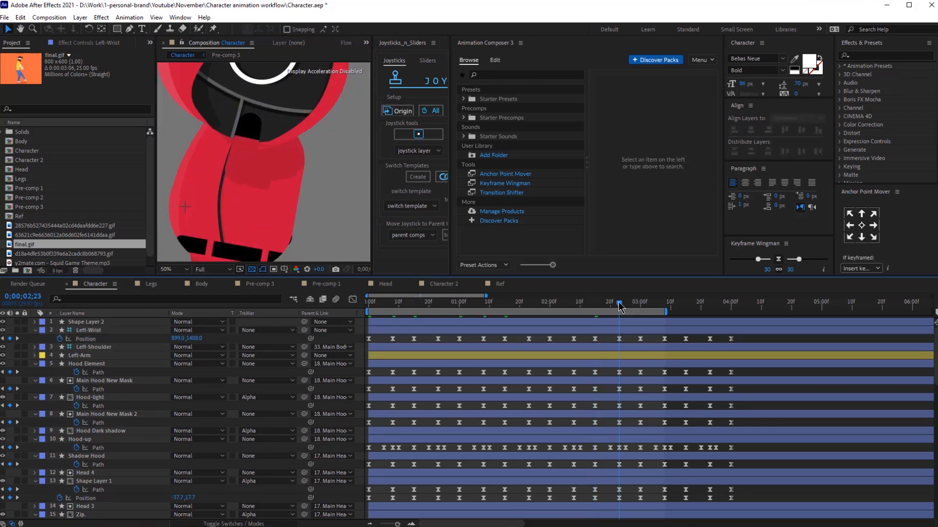
pyautogui.moveTo(293, 200); pyautogui.dragTo(402, 183)
pyautogui.click(595, 339)
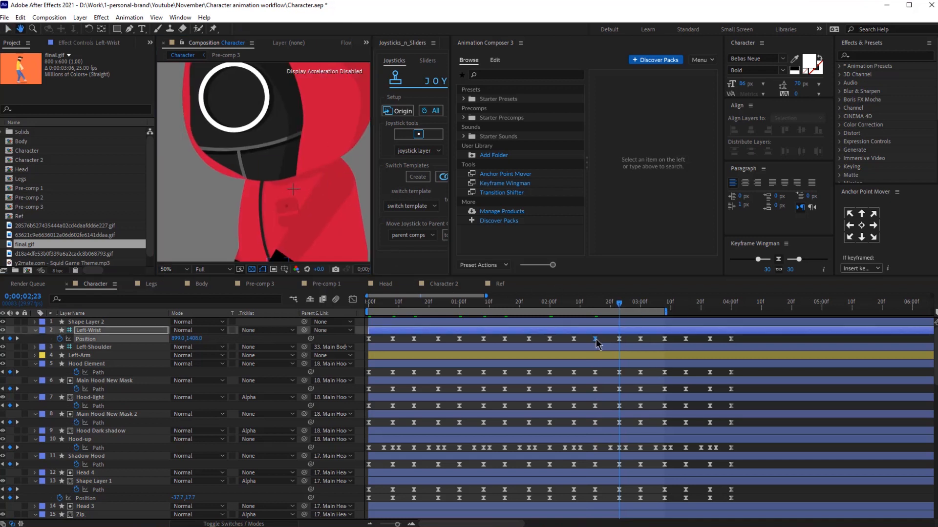
pyautogui.press('v')
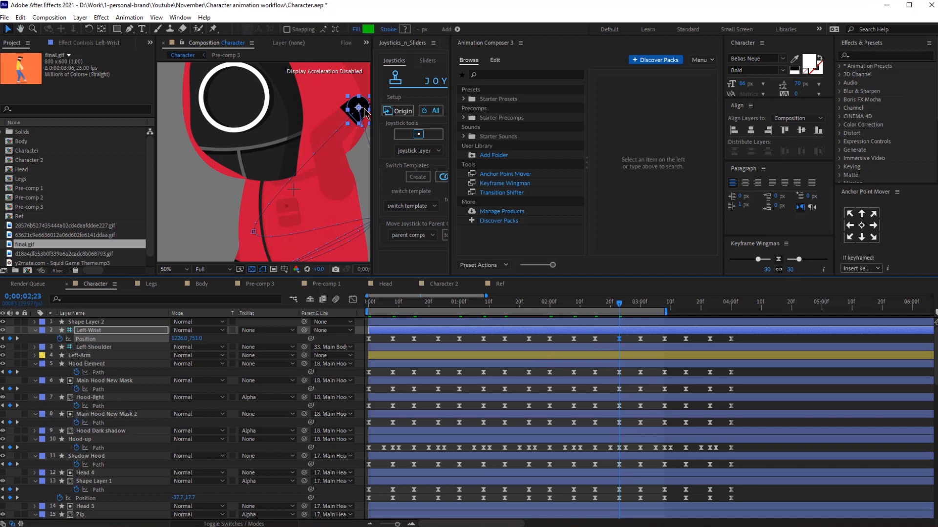
pyautogui.moveTo(357, 105); pyautogui.dragTo(265, 159)
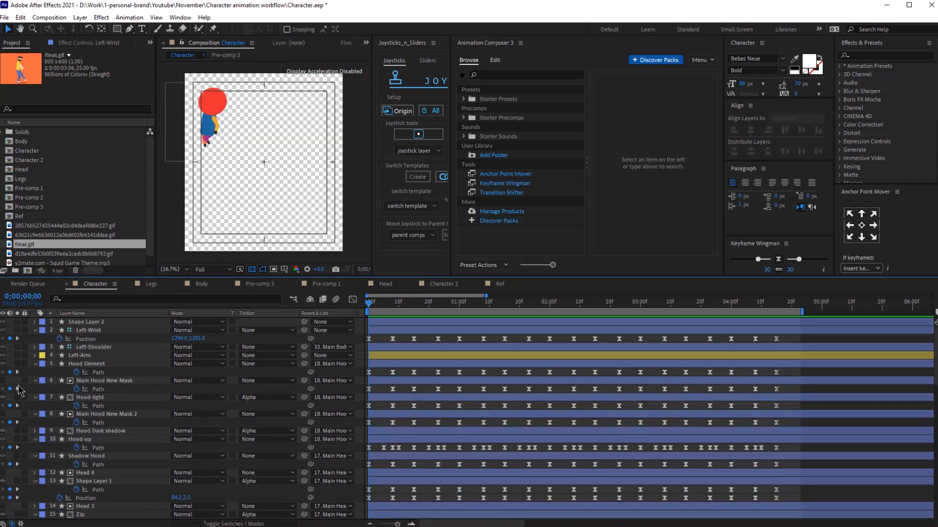
# Turn off Solo for the Ref layer to show the full character together with the reference
pyautogui.scroll(-15, 20, 389)
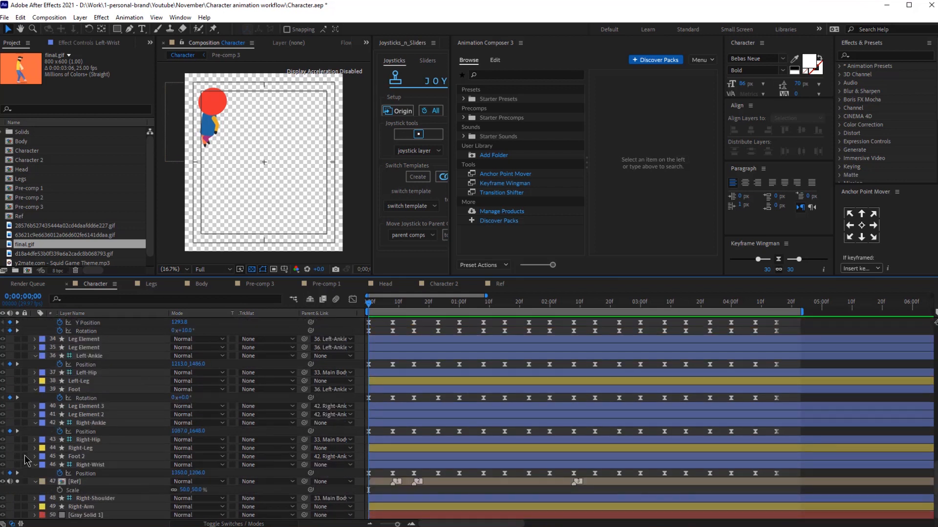
pyautogui.click(17, 483)
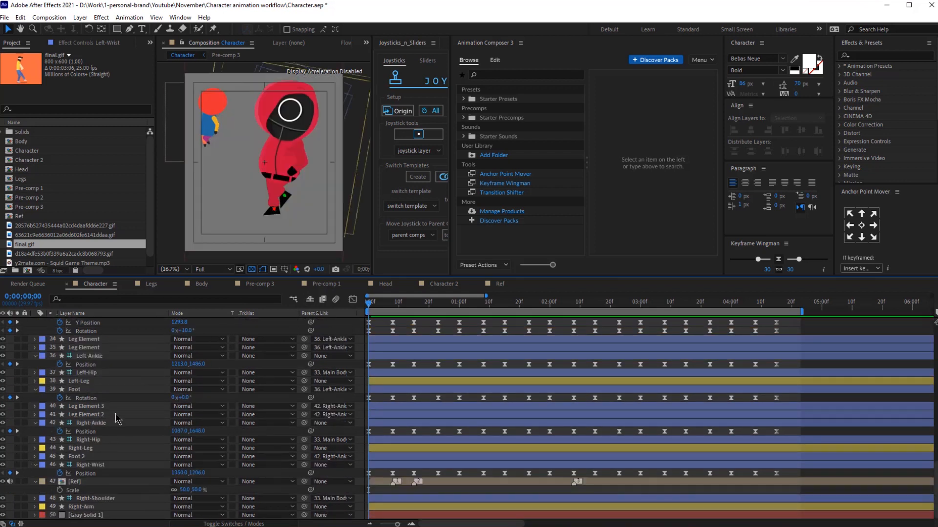
pyautogui.scroll(15, 116, 418)
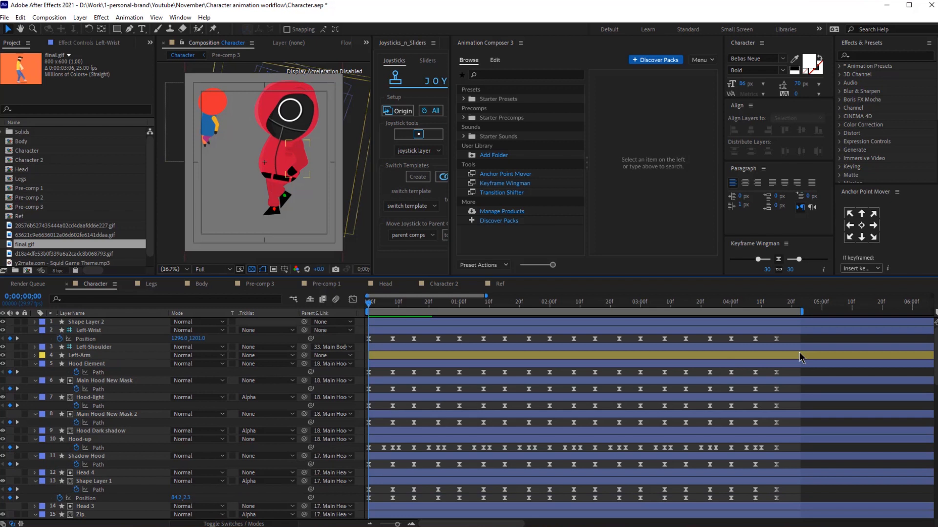
pyautogui.moveTo(800, 370); pyautogui.dragTo(375, 332)
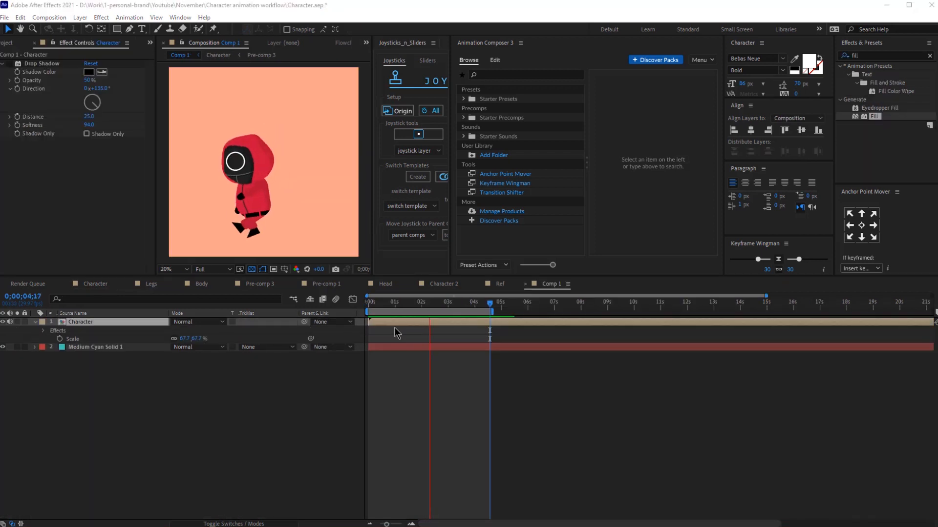